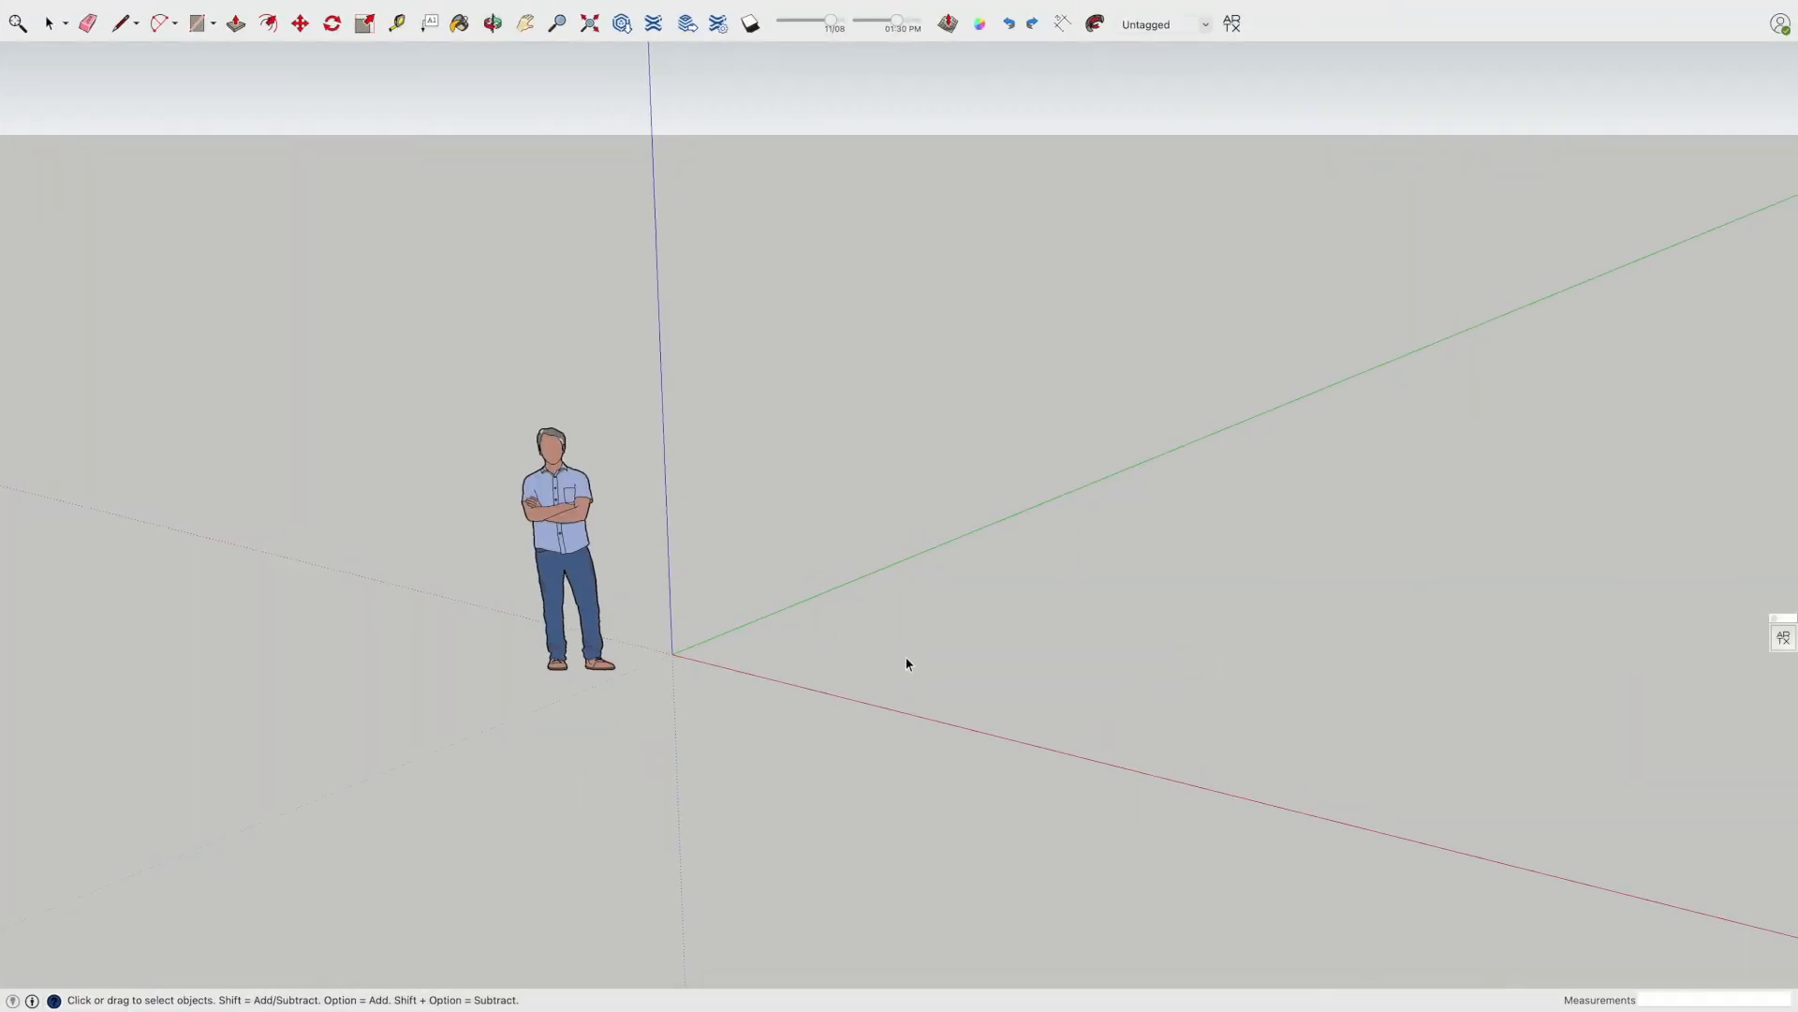
Draw a 700 by 700 cm square floor on the ground plane, starting at the origin
{"action": "scroll", "coordinate": [906, 665], "scroll_direction": "down", "scroll_amount": 5}
{"action": "middle_click_drag", "start_coordinate": [970, 614], "coordinate": [820, 579], "text": "shift"}
{"action": "key", "text": "r"}
{"action": "left_click", "coordinate": [669, 606]}
{"action": "type", "text": "7"}
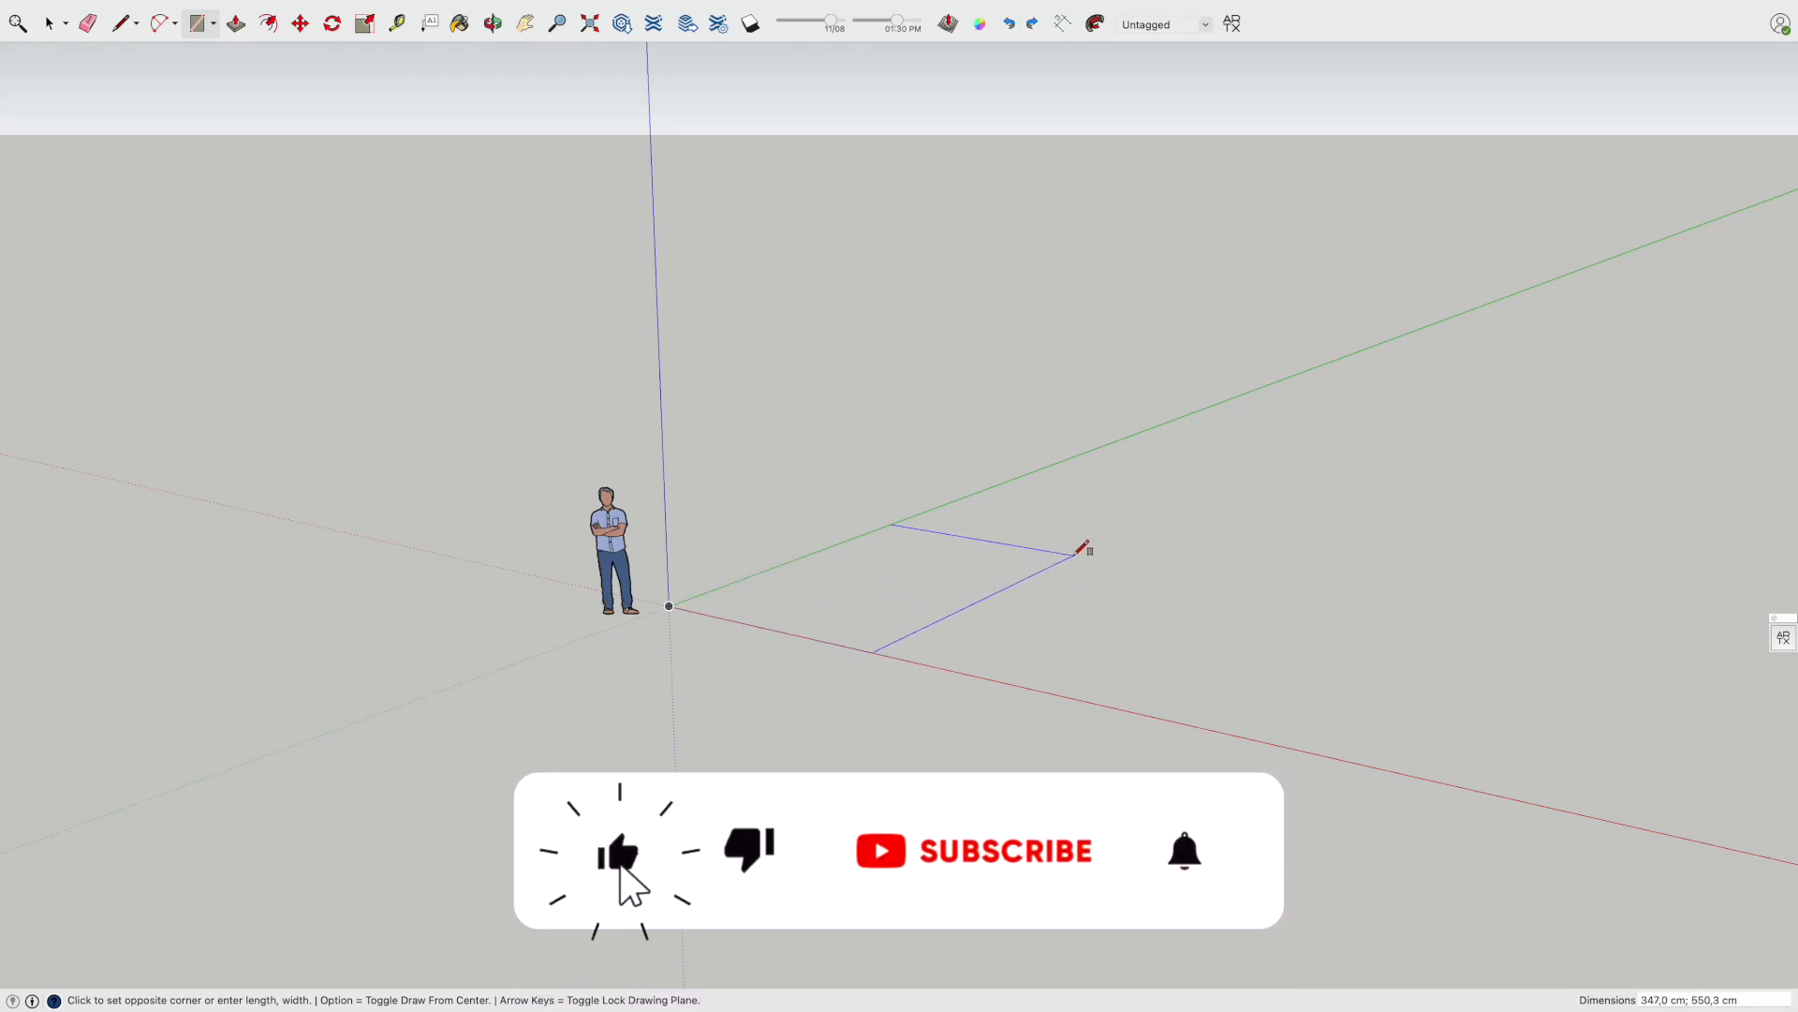
{"action": "type", "text": "00"}
{"action": "key", "text": "ctrl+space"}
{"action": "type", "text": ";"}
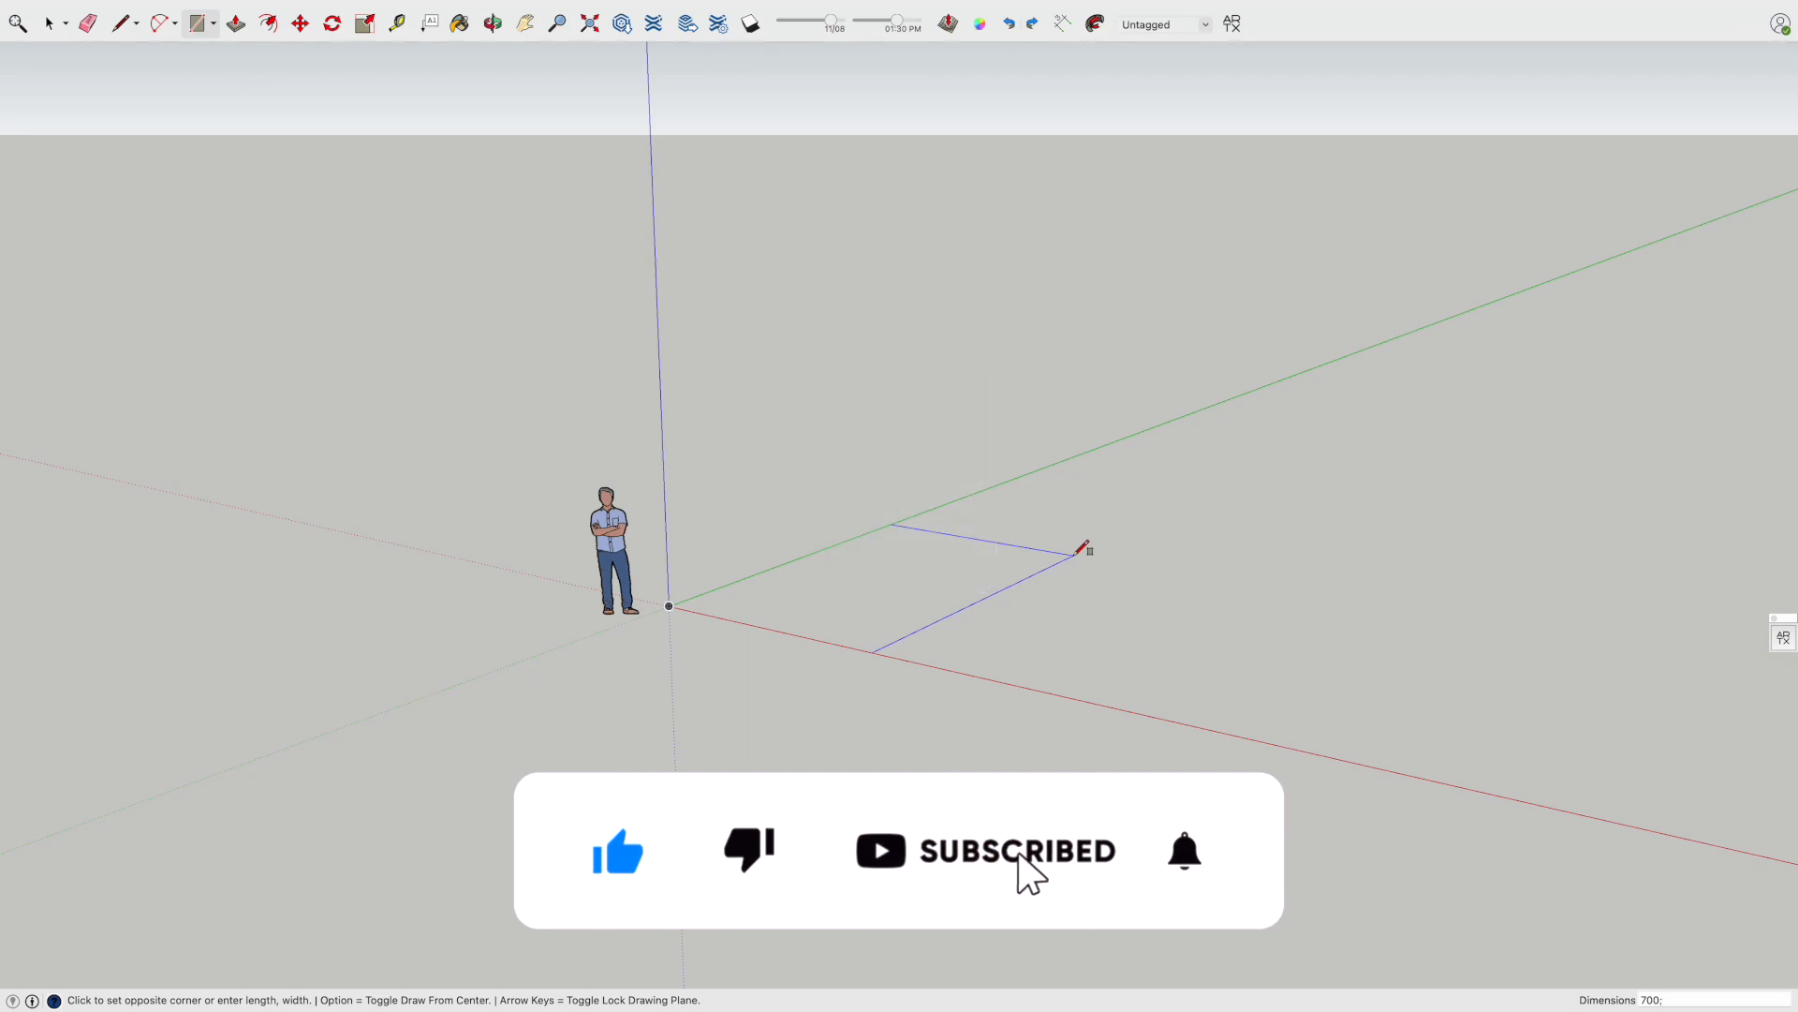
{"action": "type", "text": "700"}
{"action": "key", "text": "Return"}
Draw a centre line across the floor from the midpoint of its back edge
{"action": "middle_click_drag", "start_coordinate": [1076, 538], "coordinate": [851, 605]}
{"action": "key", "text": "space"}
{"action": "left_click", "coordinate": [852, 604]}
{"action": "scroll", "coordinate": [850, 604], "scroll_direction": "up", "scroll_amount": 4}
{"action": "scroll", "coordinate": [747, 348], "scroll_direction": "up", "scroll_amount": 2}
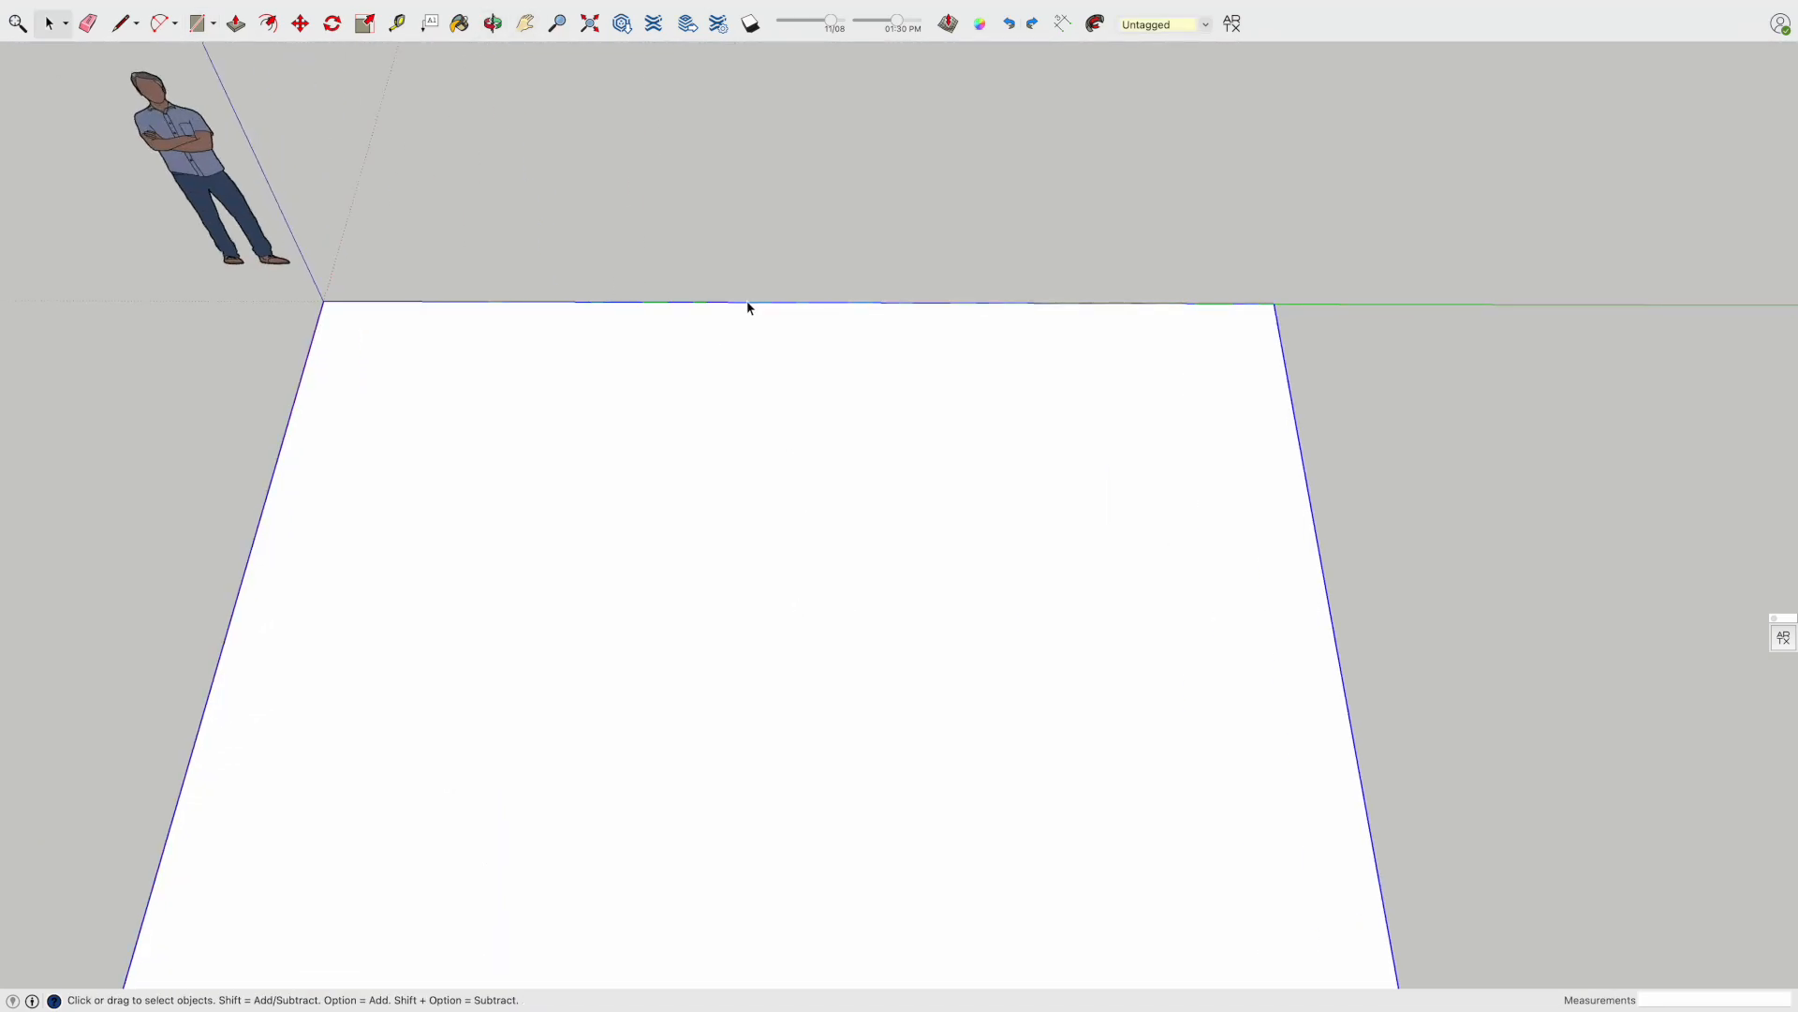
{"action": "left_click", "coordinate": [798, 302]}
{"action": "scroll", "coordinate": [779, 616], "scroll_direction": "down", "scroll_amount": 2}
{"action": "left_click", "coordinate": [785, 797]}
{"action": "key", "text": "Escape"}
Draw a vertical wall outline along the floor's full back edge, closing it into a face
{"action": "middle_click_drag", "start_coordinate": [765, 478], "coordinate": [846, 573], "text": "shift"}
{"action": "left_click", "coordinate": [534, 484]}
{"action": "left_click", "coordinate": [472, 308]}
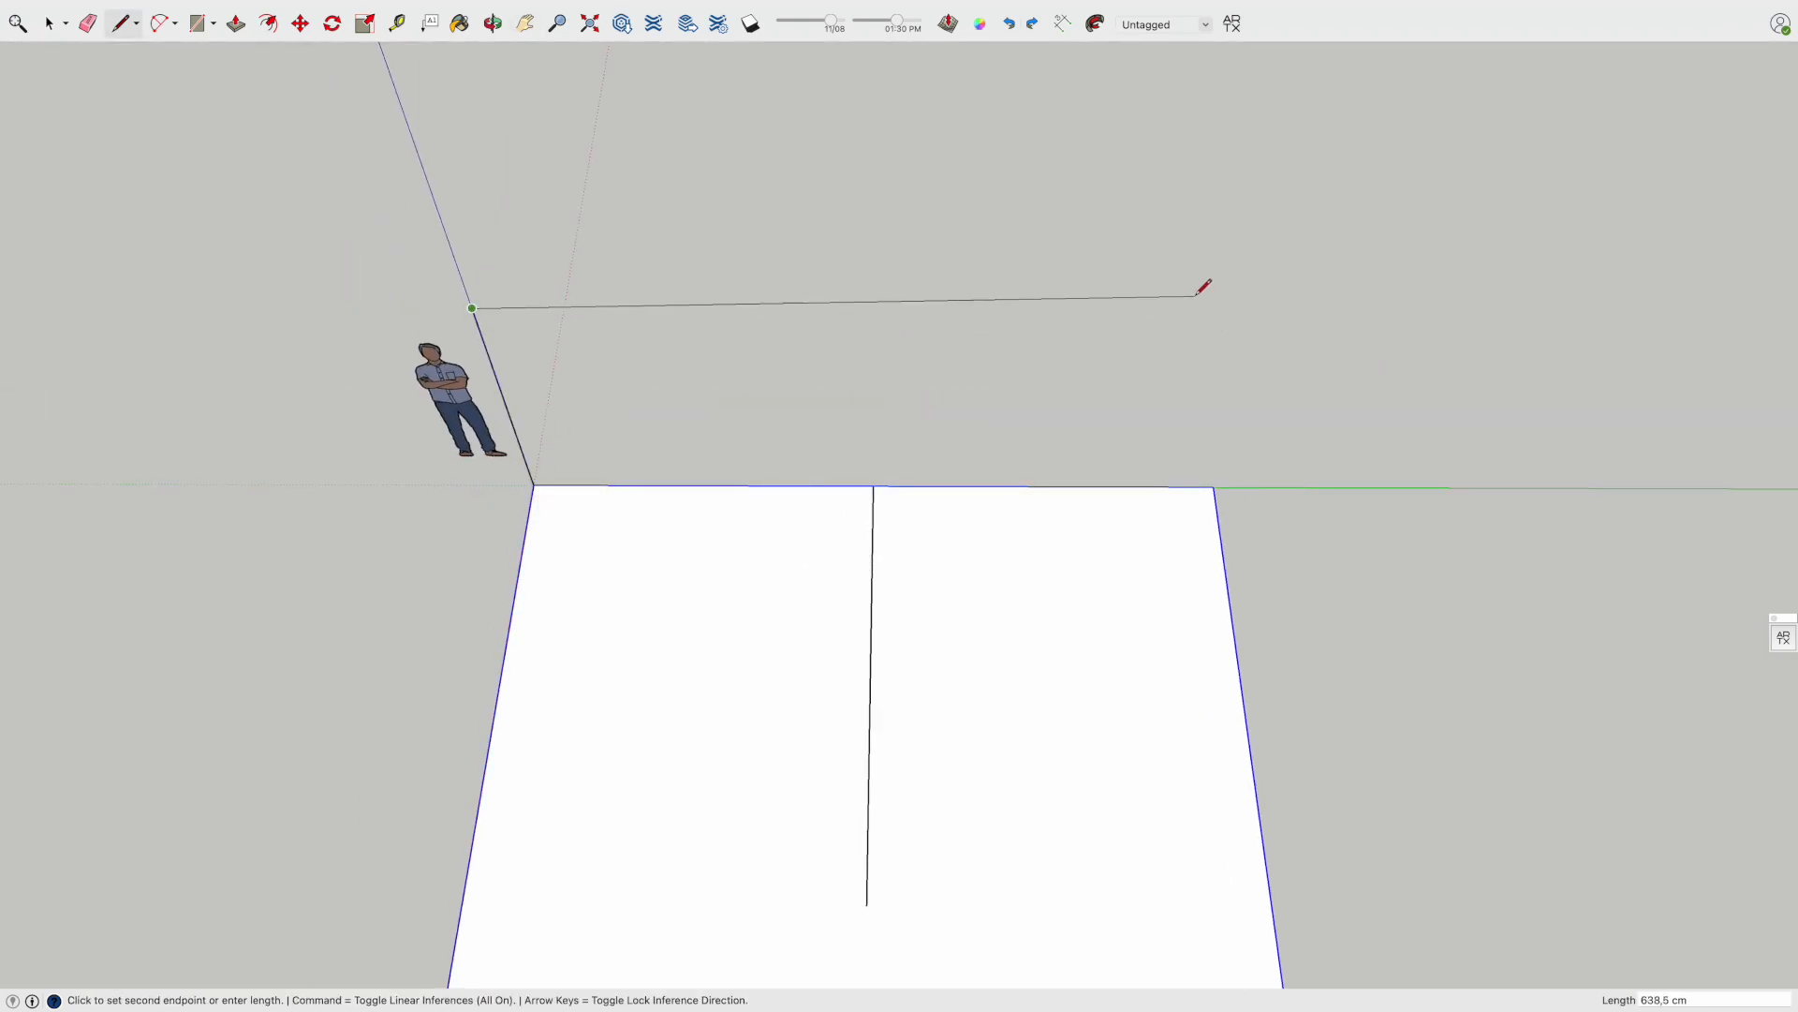
{"action": "left_click", "coordinate": [1266, 310]}
{"action": "left_click", "coordinate": [1214, 486]}
{"action": "key", "text": "space"}
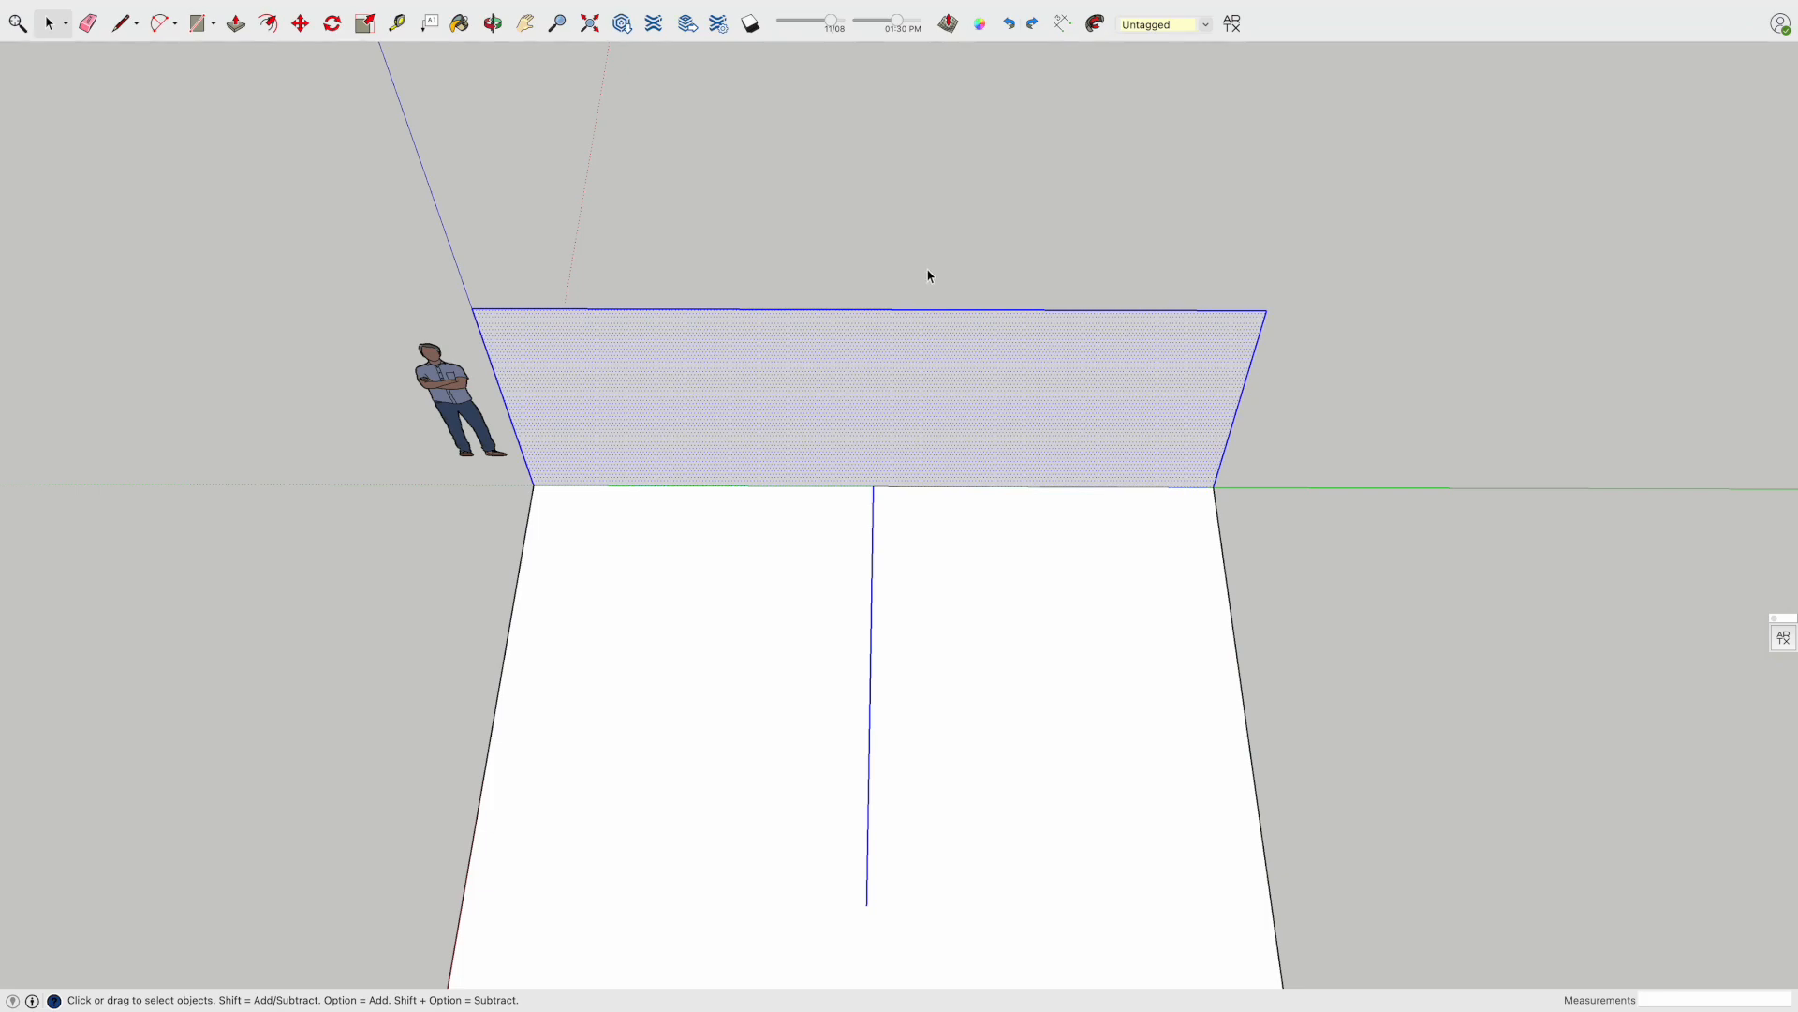
Draw a 120 cm line along the wall's base, from the floor's centre line toward the left corner
{"action": "scroll", "coordinate": [869, 475], "scroll_direction": "up", "scroll_amount": 3}
{"action": "key", "text": "l"}
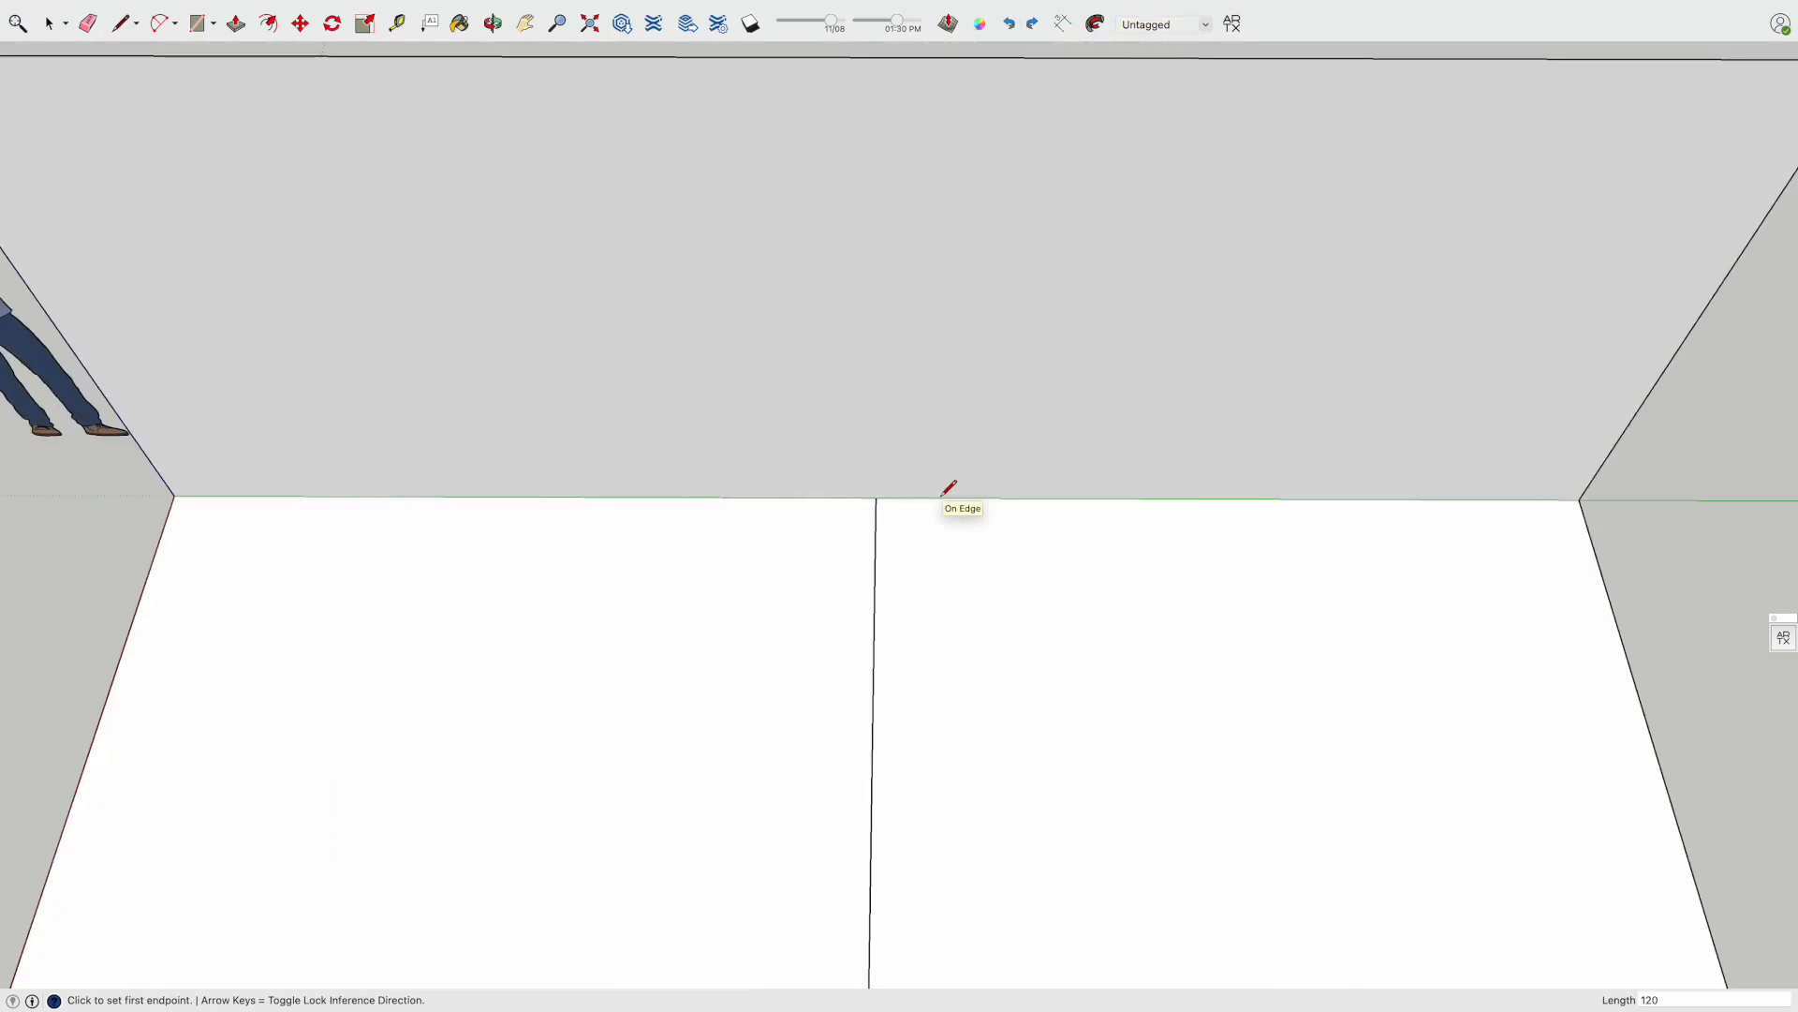
{"action": "left_click", "coordinate": [877, 498]}
{"action": "left_click", "coordinate": [635, 498]}
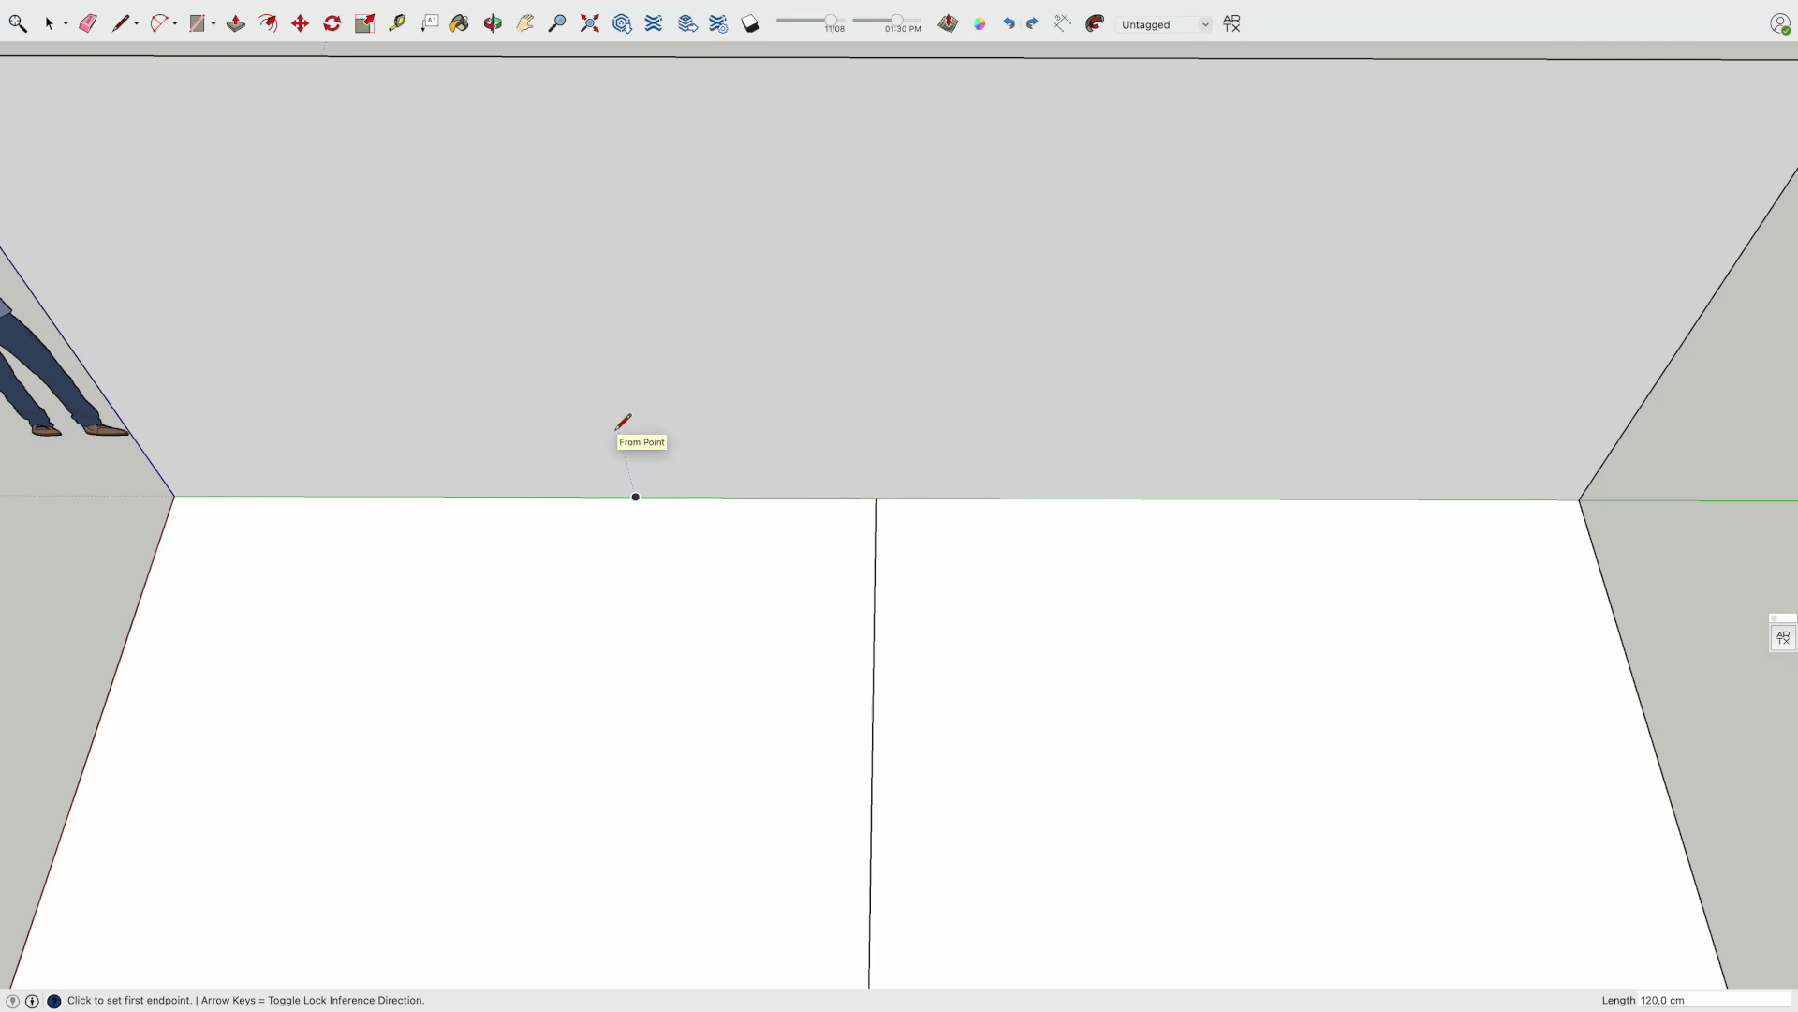
Outline a narrow skirting strip along the wall's base from corner to corner
{"action": "middle_click_drag", "start_coordinate": [623, 422], "coordinate": [767, 281]}
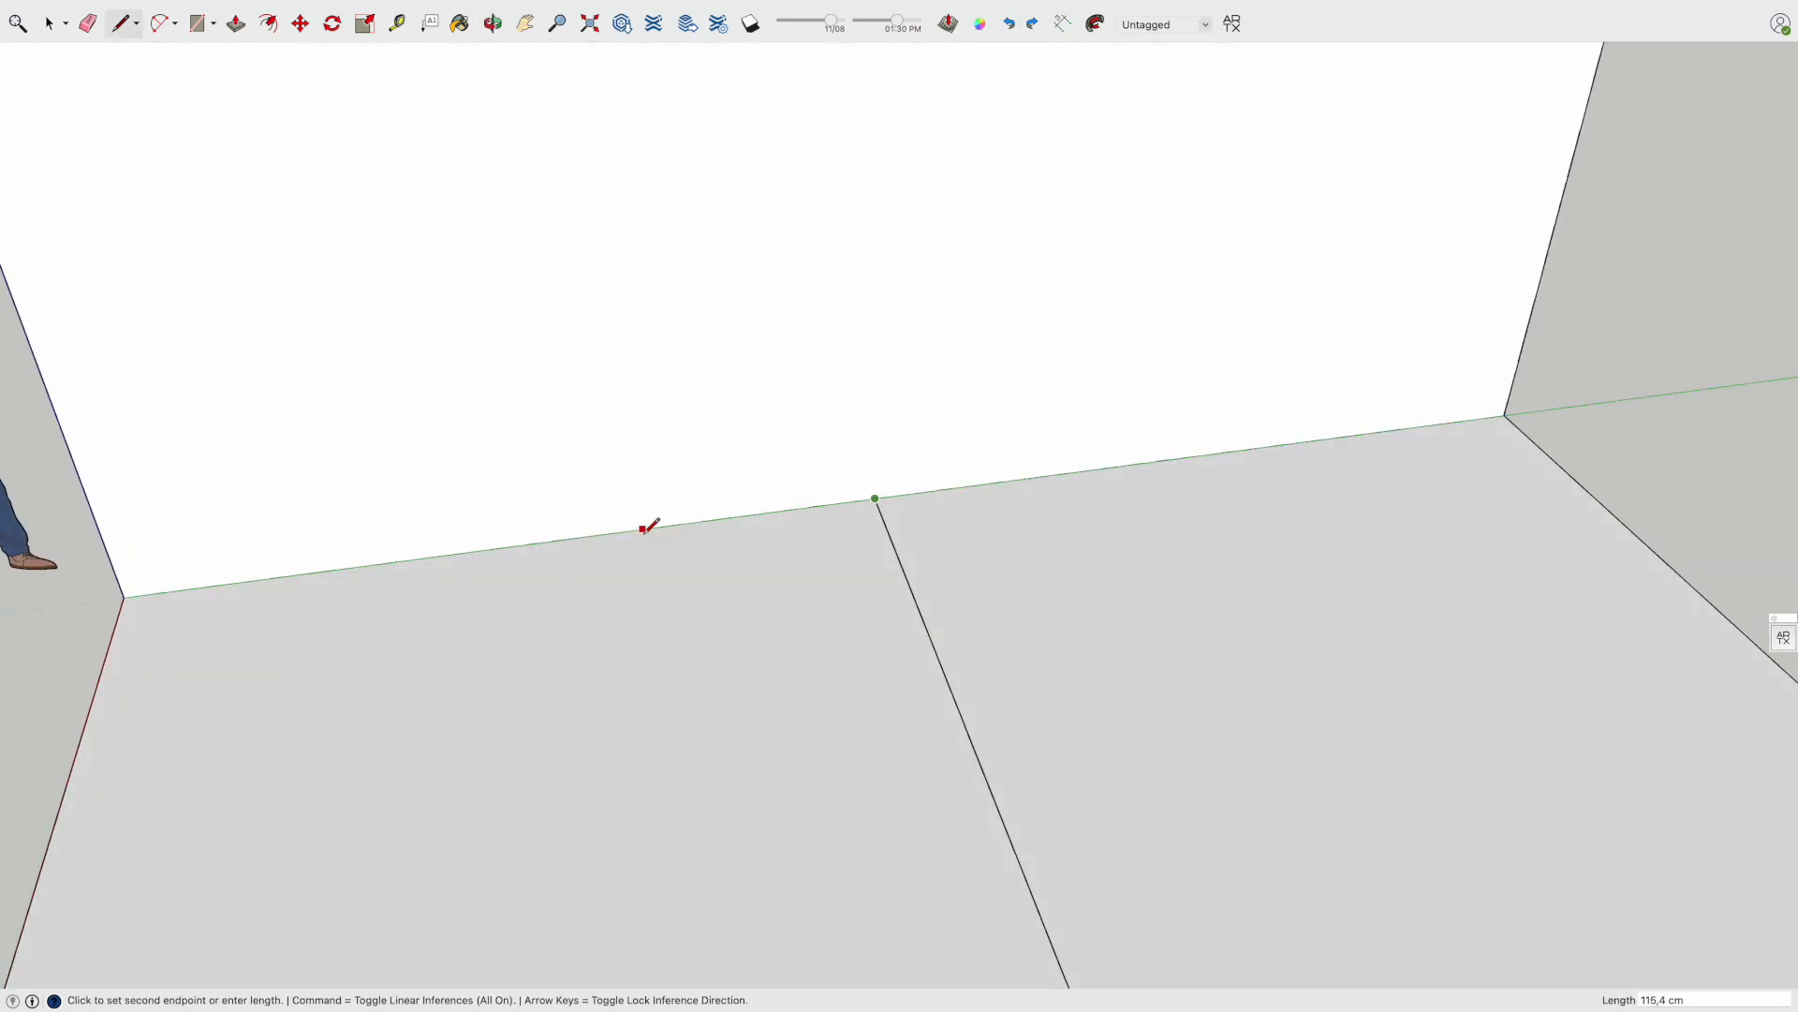
{"action": "left_click", "coordinate": [124, 597]}
{"action": "left_click", "coordinate": [1505, 409]}
{"action": "left_click", "coordinate": [124, 597]}
{"action": "left_click", "coordinate": [121, 587]}
{"action": "key", "text": "space"}
Extrude the skirting strip 1 cm out from the wall
{"action": "left_click", "coordinate": [137, 589]}
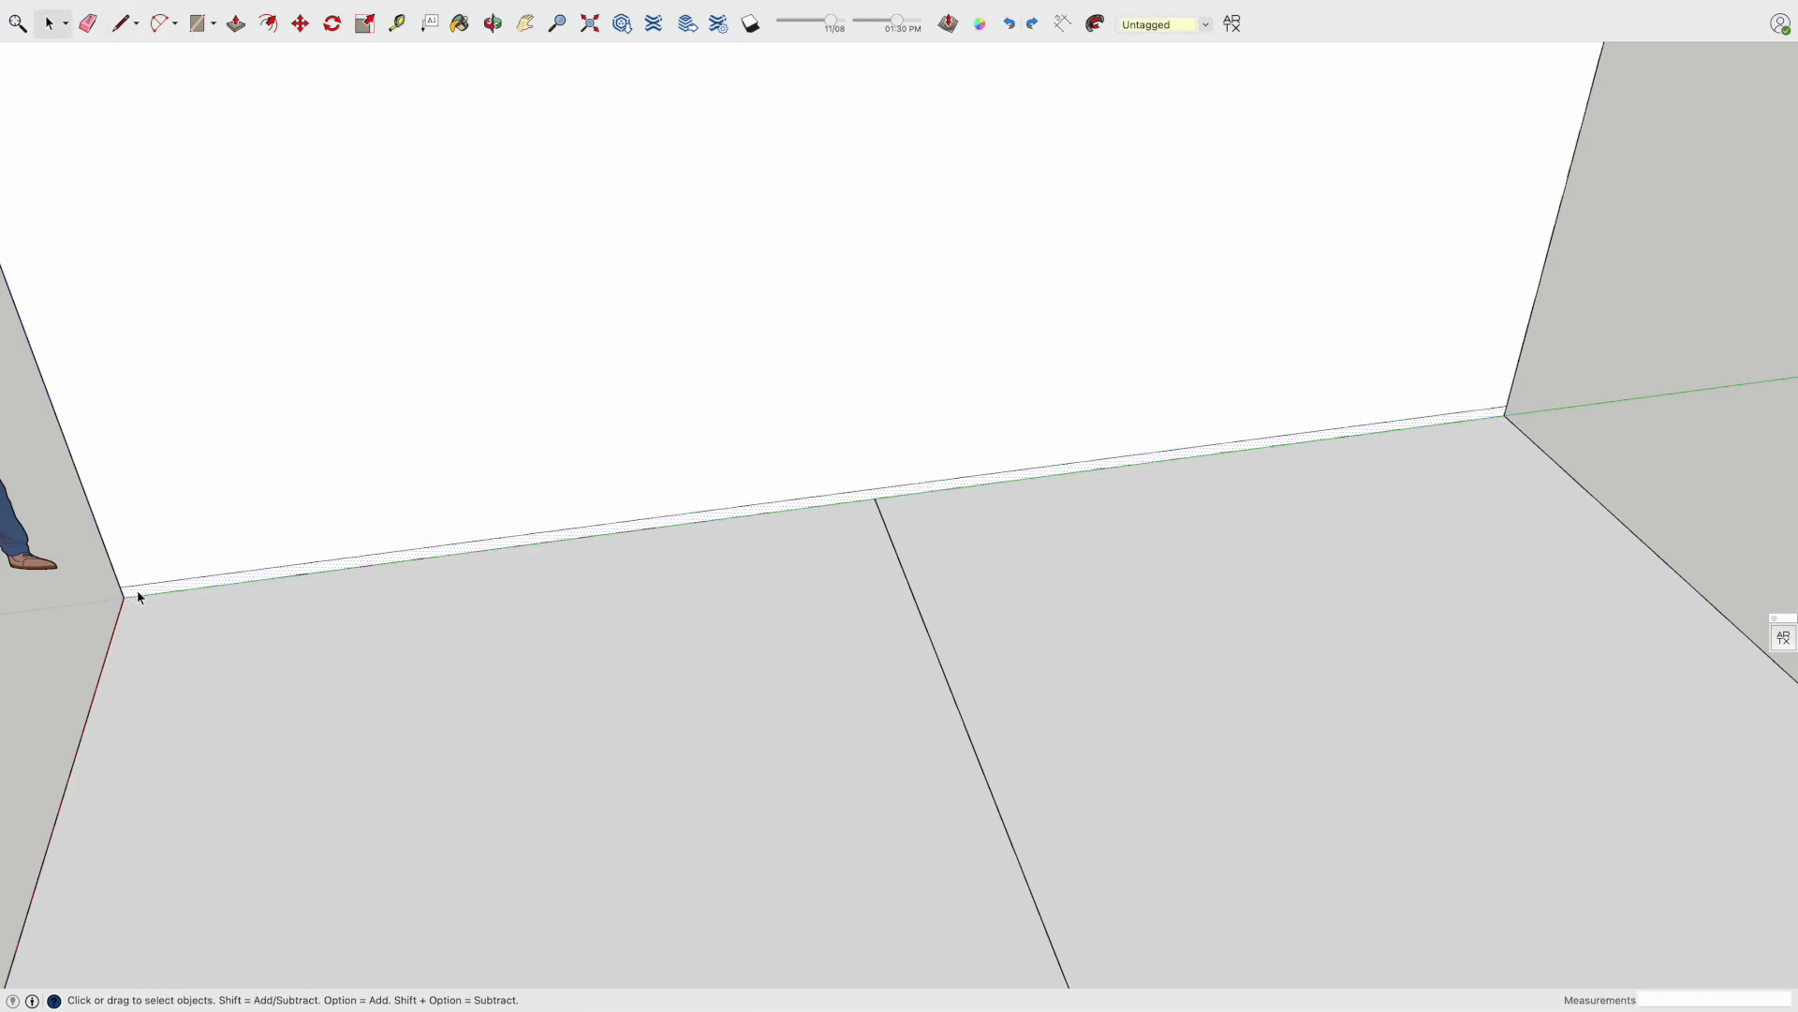
{"action": "key", "text": "p"}
{"action": "left_click", "coordinate": [138, 590]}
{"action": "type", "text": "1"}
{"action": "key", "text": "Return"}
Select the wall and skirting faces, and erase the centre line on the floor
{"action": "key", "text": "space"}
{"action": "left_click", "coordinate": [200, 578]}
{"action": "left_click", "coordinate": [211, 478]}
{"action": "left_click", "coordinate": [263, 580]}
{"action": "double_click", "coordinate": [263, 580]}
{"action": "key", "text": "e"}
{"action": "left_click", "coordinate": [880, 524]}
{"action": "key", "text": "space"}
{"action": "left_click", "coordinate": [615, 536]}
{"action": "key", "text": "o"}
{"action": "left_click_drag", "start_coordinate": [615, 543], "coordinate": [746, 535]}
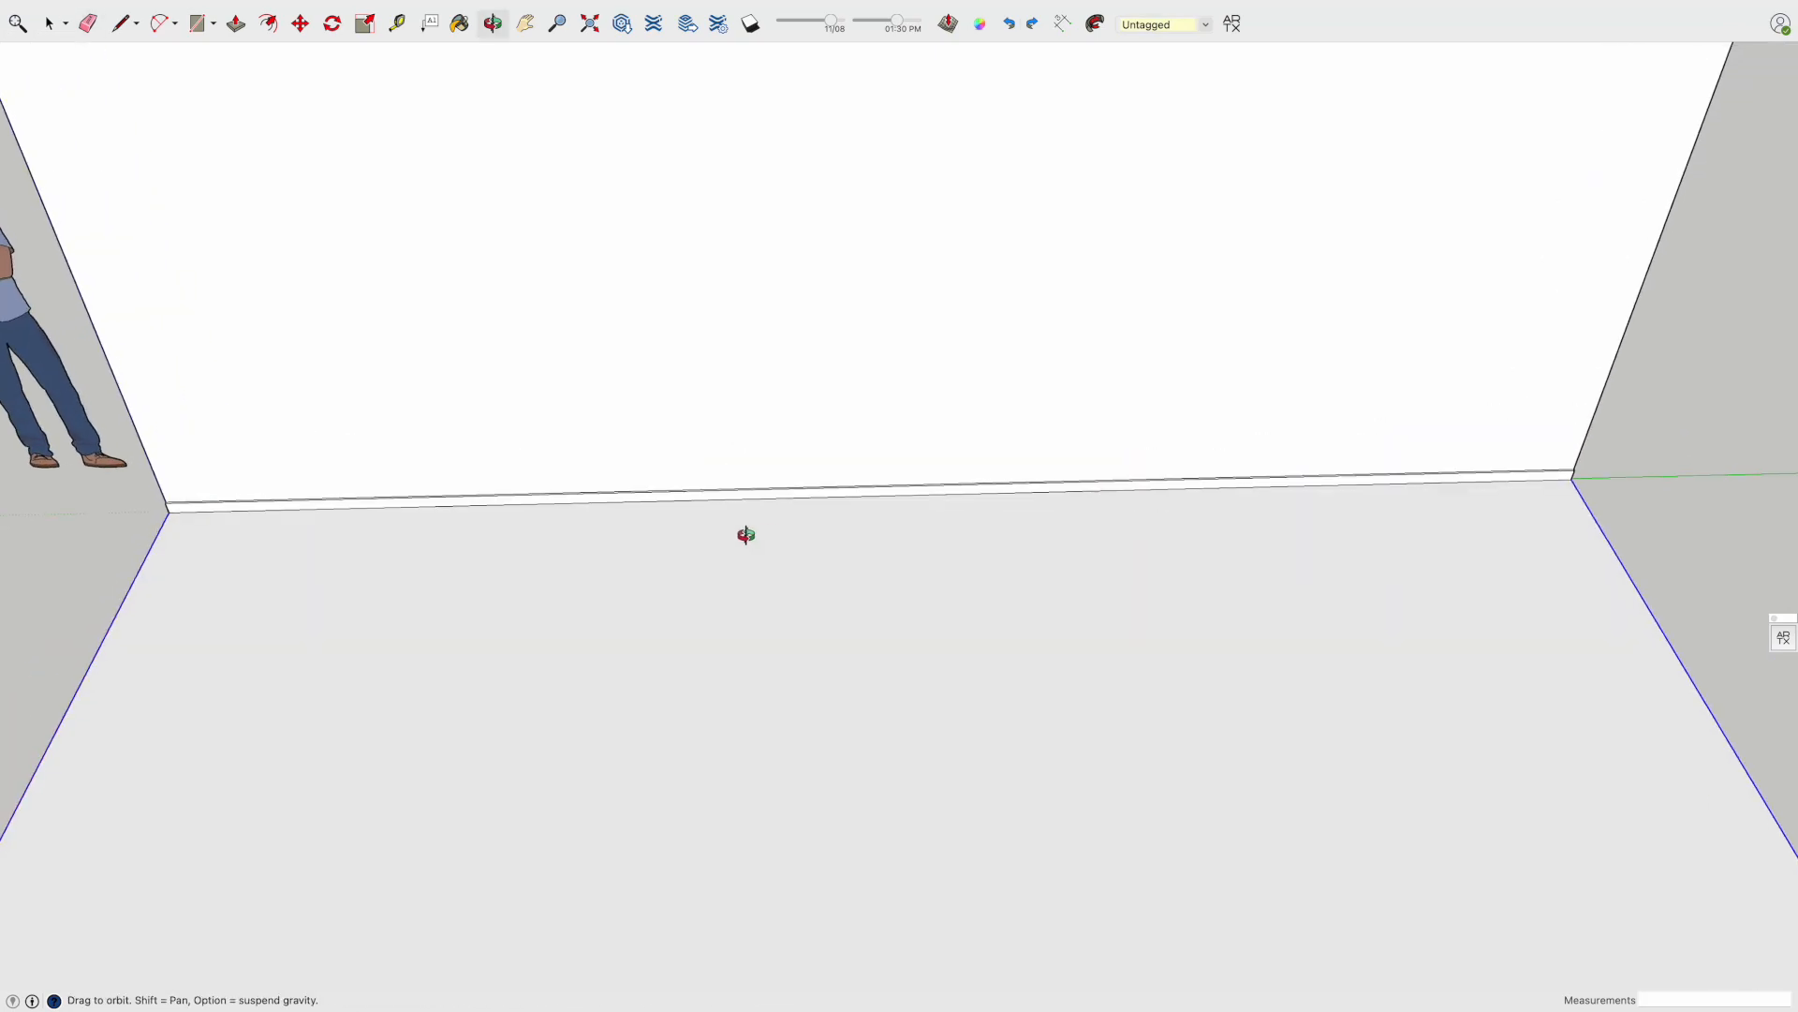
Start a panel outline just above the skirting's midpoint with the left half of its base, a 210 cm side and a 240 cm top edge
{"action": "scroll", "coordinate": [863, 427], "scroll_direction": "up", "scroll_amount": 5}
{"action": "key", "text": "l"}
{"action": "scroll", "coordinate": [832, 558], "scroll_direction": "down", "scroll_amount": 3}
{"action": "left_click", "coordinate": [894, 553]}
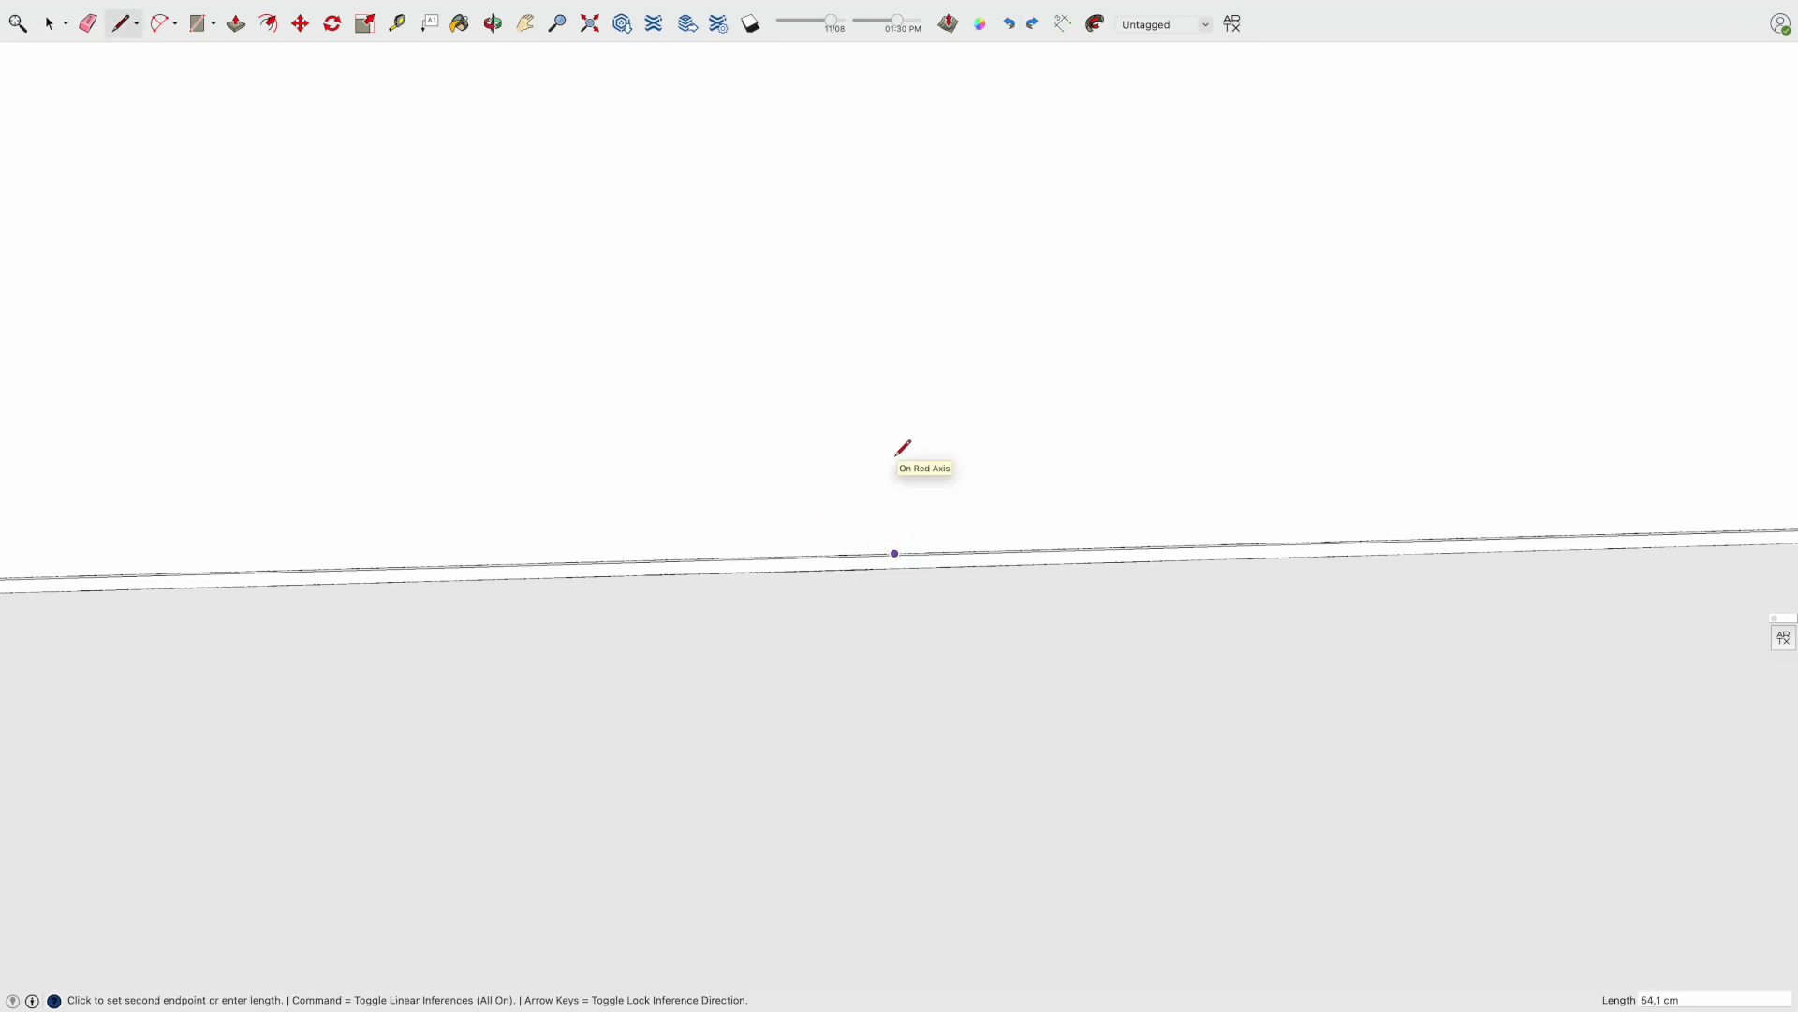
{"action": "key", "text": "l"}
{"action": "left_click", "coordinate": [895, 554]}
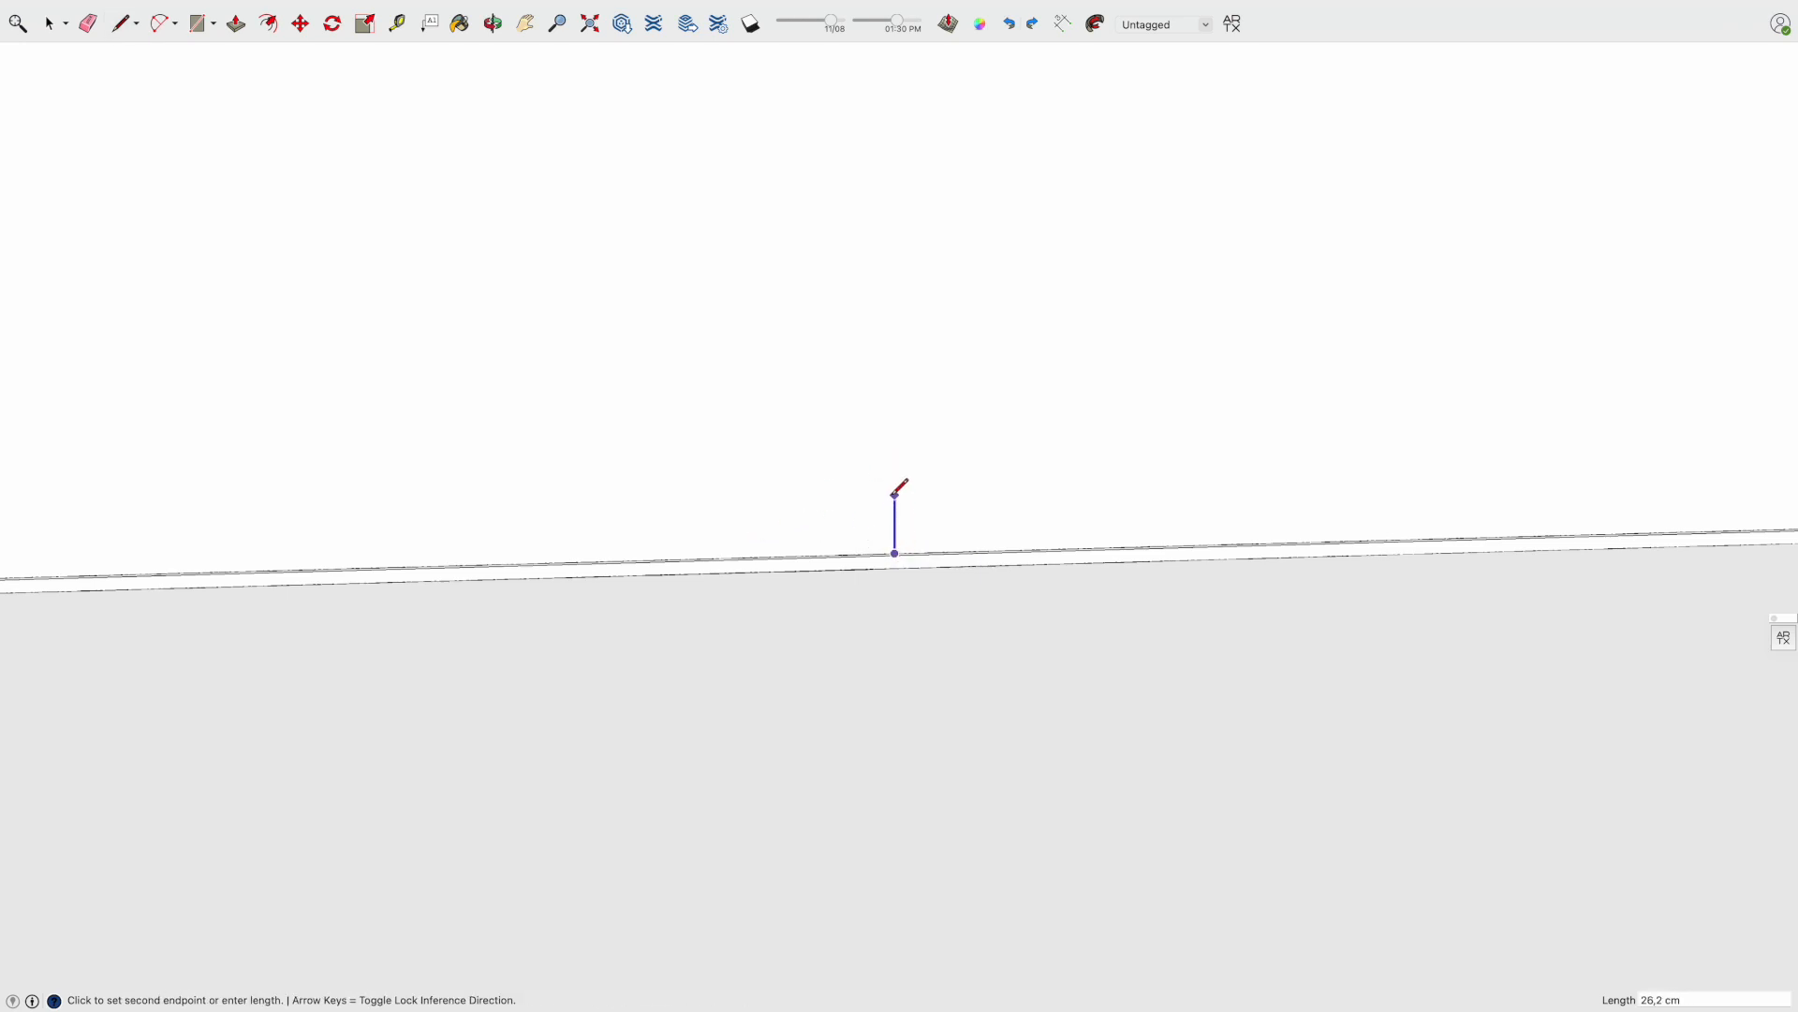
{"action": "left_click", "coordinate": [541, 540]}
{"action": "type", "text": "210"}
{"action": "key", "text": "Return"}
{"action": "scroll", "coordinate": [521, 387], "scroll_direction": "down", "scroll_amount": 5}
{"action": "type", "text": "240"}
{"action": "key", "text": "Return"}
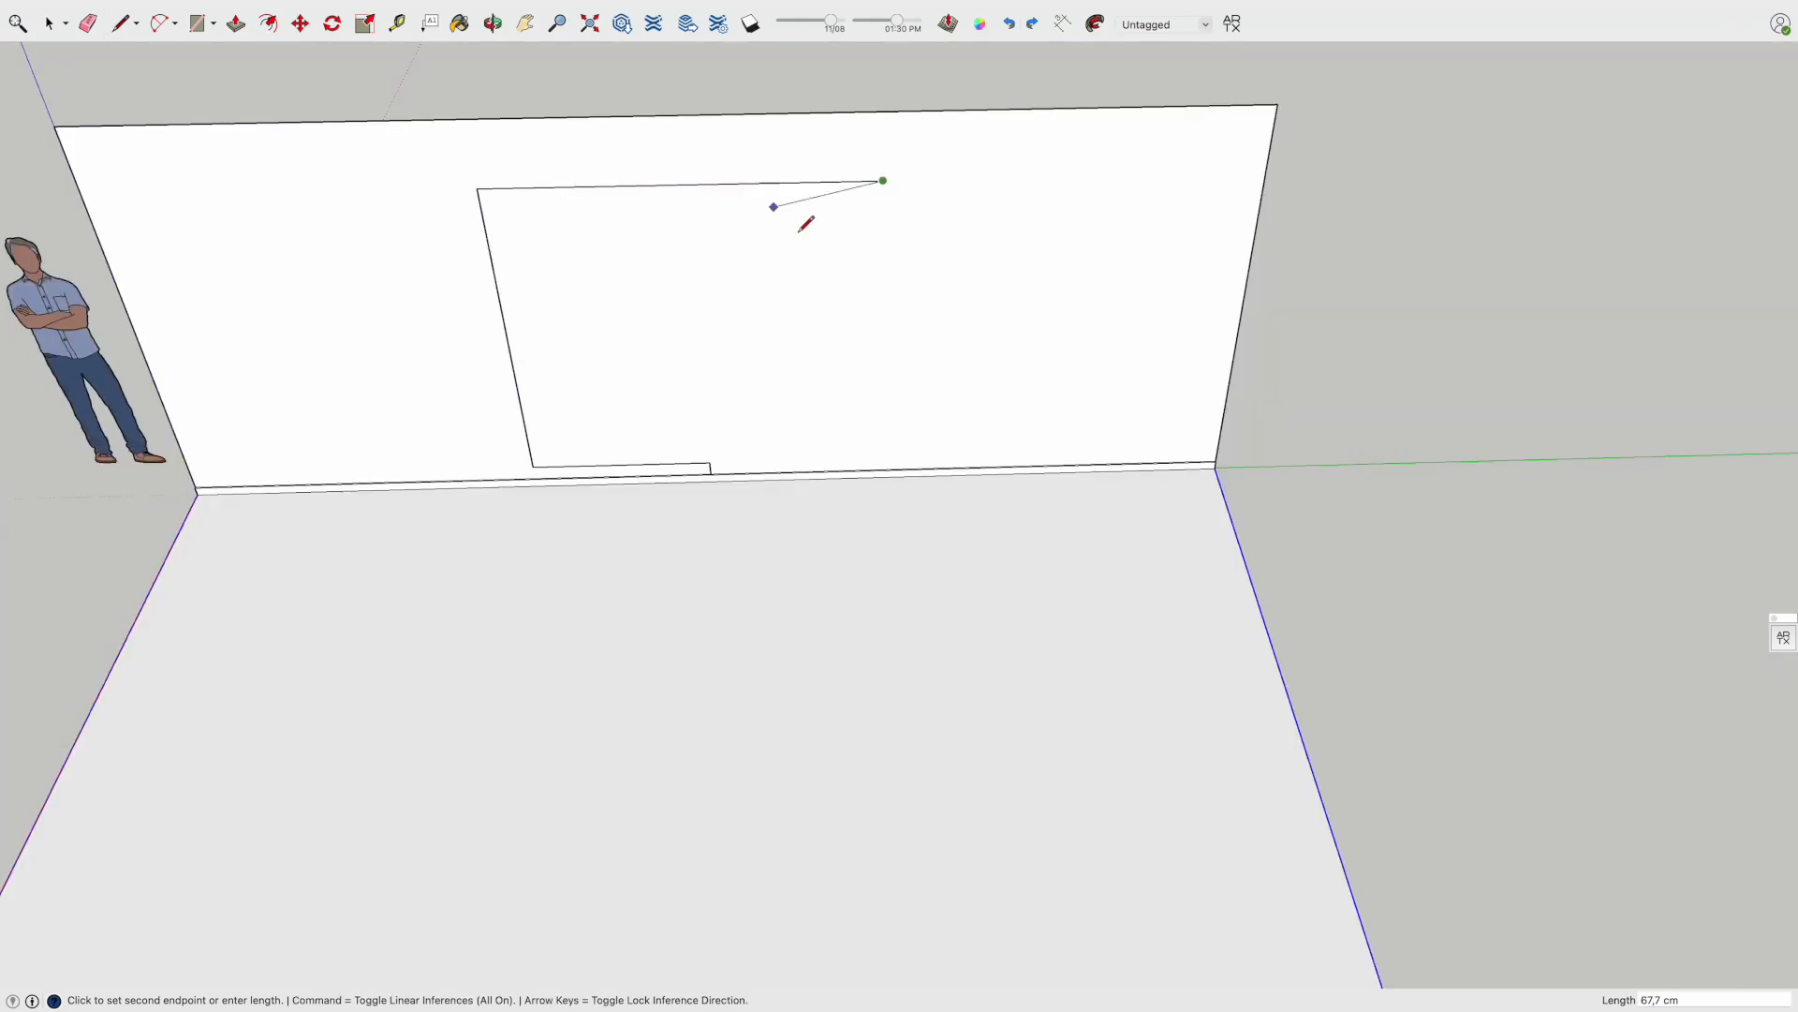
Close the panel outline with the remaining 120 cm of its base and its right side
{"action": "key", "text": "l"}
{"action": "left_click", "coordinate": [710, 463]}
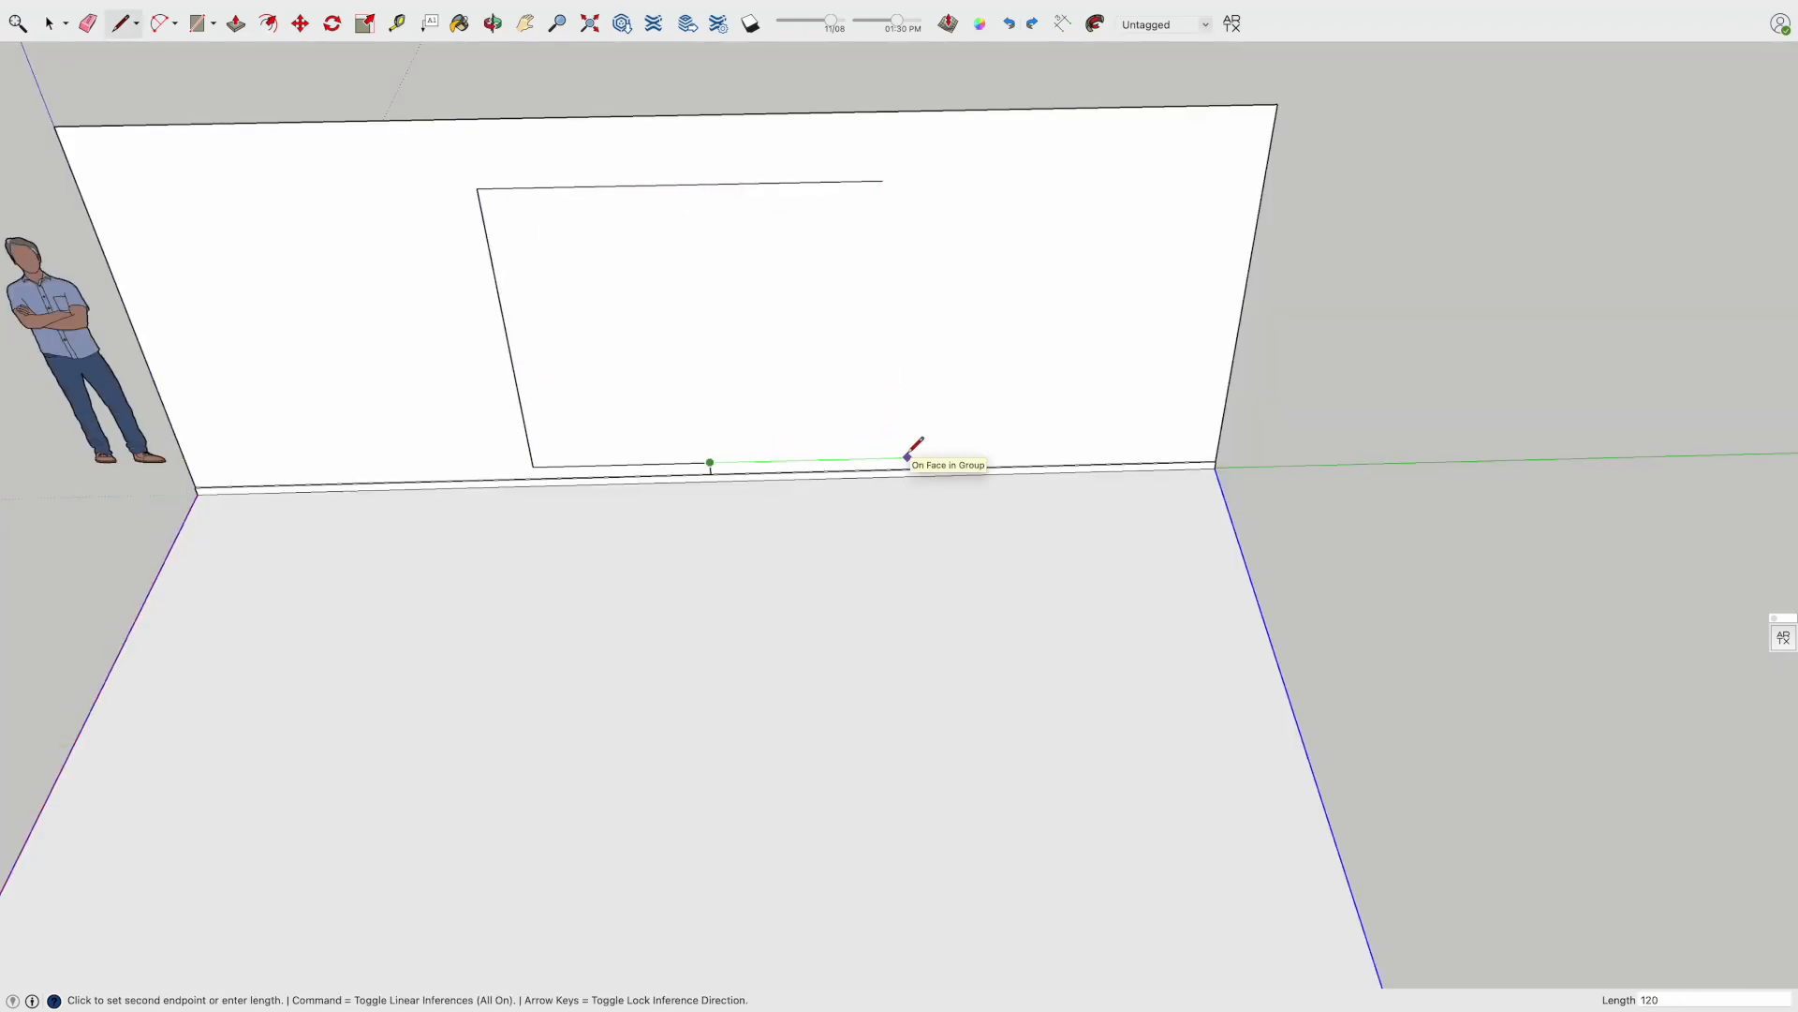
{"action": "left_click", "coordinate": [882, 180]}
{"action": "key", "text": "space"}
Remove the short guide line below the panel outline and group the panel rectangle
{"action": "middle_click_drag", "start_coordinate": [682, 394], "coordinate": [662, 341]}
{"action": "scroll", "coordinate": [712, 487], "scroll_direction": "up", "scroll_amount": 5}
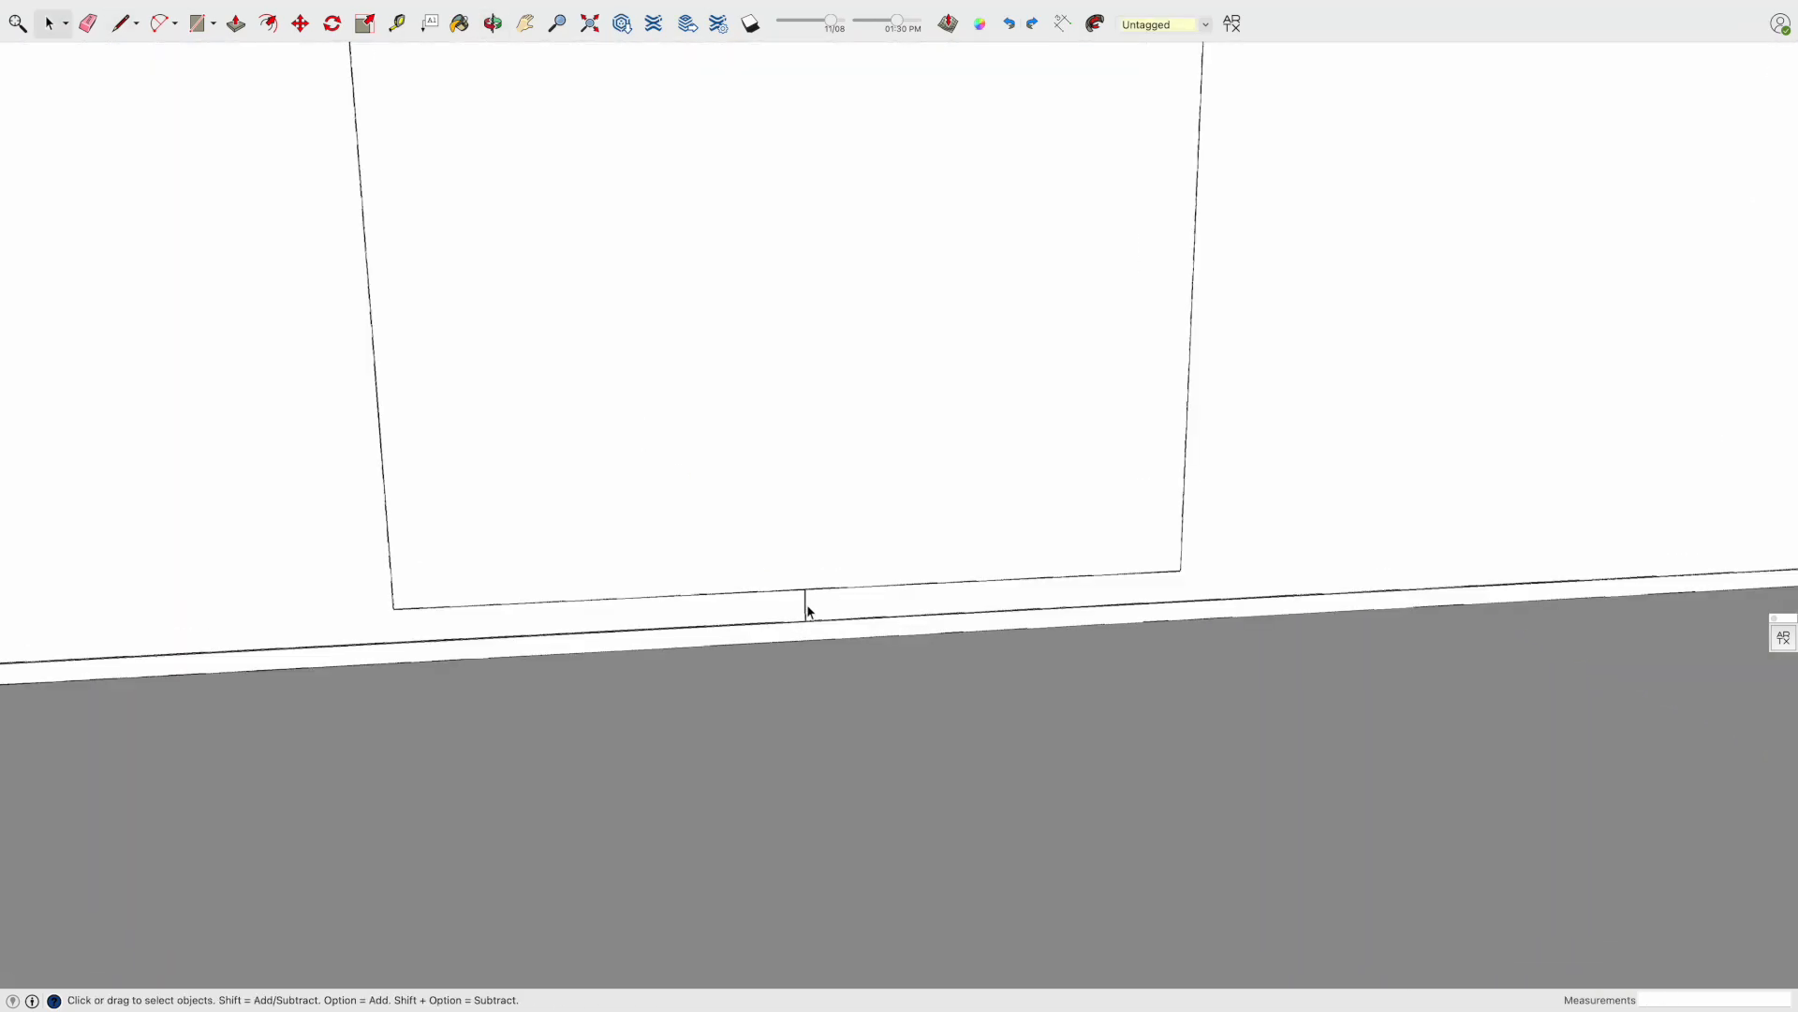
{"action": "scroll", "coordinate": [787, 498], "scroll_direction": "down", "scroll_amount": 2}
{"action": "double_click", "coordinate": [777, 484]}
{"action": "key", "text": "super+g"}
{"action": "scroll", "coordinate": [771, 475], "scroll_direction": "down", "scroll_amount": 3}
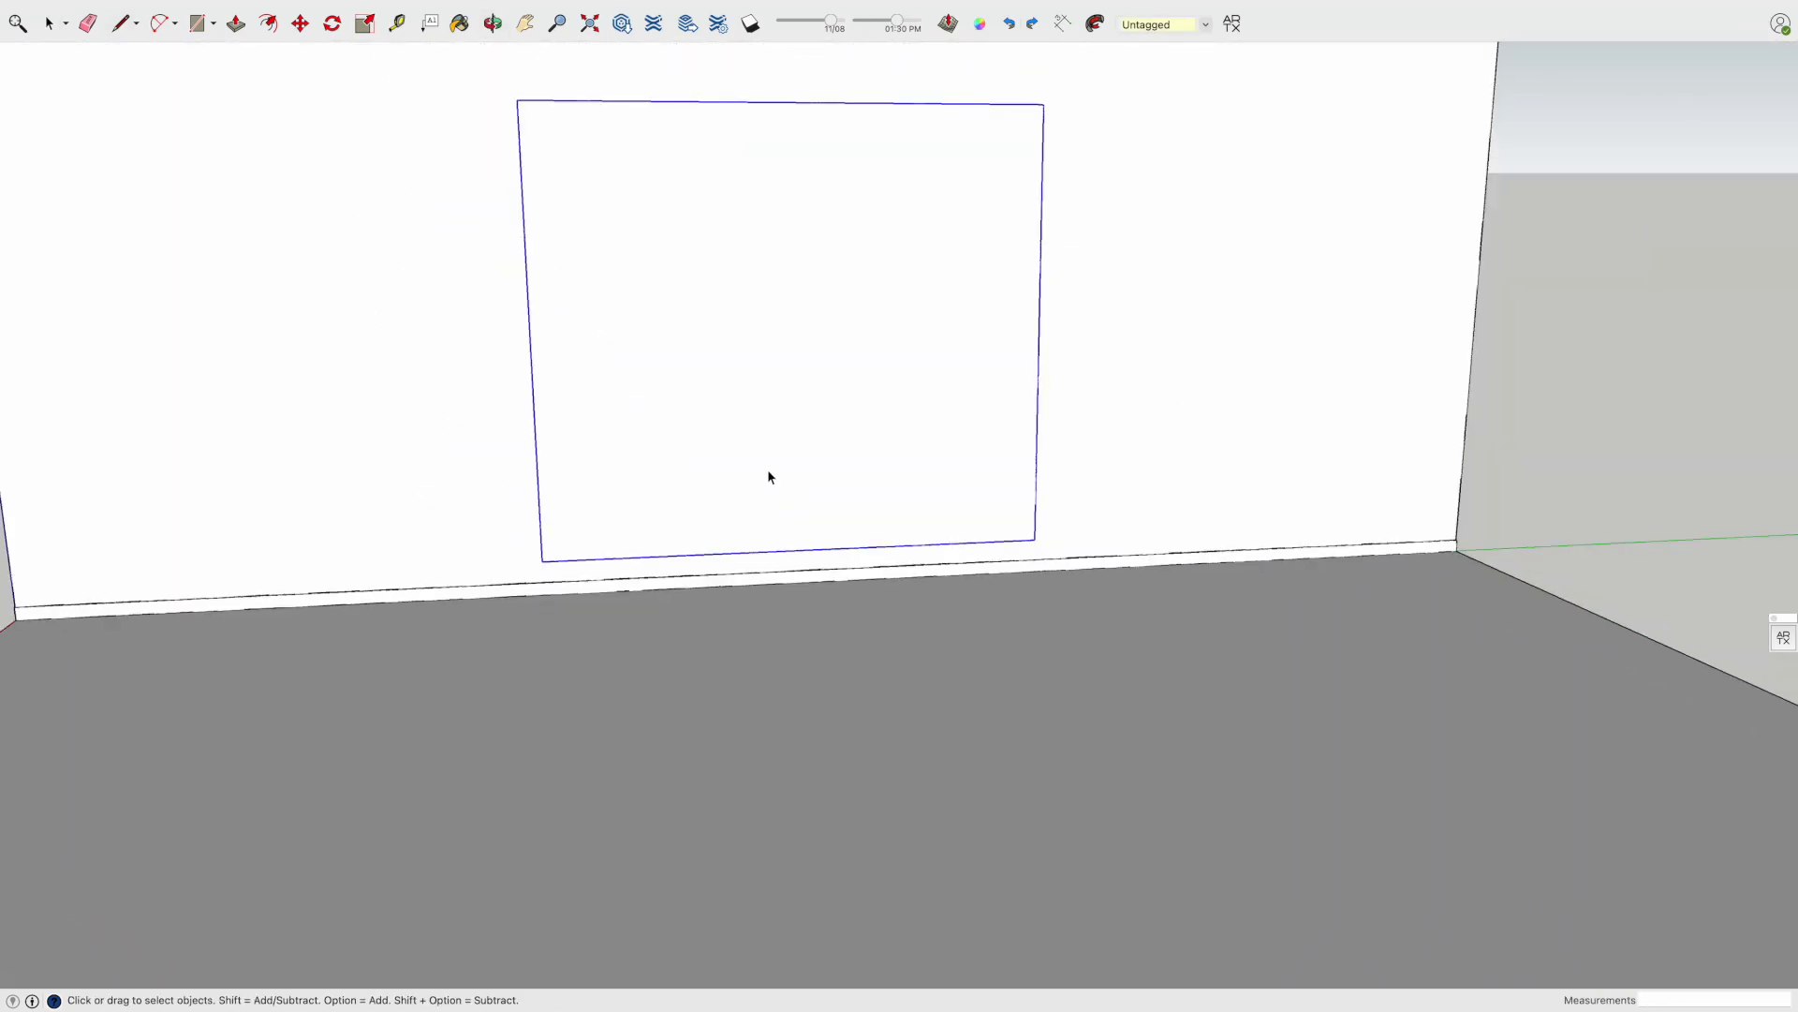
Draw a 2 cm wide vertical strip along the panel's right edge
{"action": "middle_click_drag", "start_coordinate": [754, 399], "coordinate": [812, 464], "text": "shift"}
{"action": "left_click", "coordinate": [1109, 167]}
{"action": "type", "text": "2"}
{"action": "key", "text": "Return"}
{"action": "left_click", "coordinate": [1106, 169]}
{"action": "key", "text": "space"}
Extrude the strip 2 cm out from the panel and group it as a slat
{"action": "scroll", "coordinate": [1105, 185], "scroll_direction": "up", "scroll_amount": 5}
{"action": "left_click", "coordinate": [1105, 186]}
{"action": "key", "text": "p"}
{"action": "left_click", "coordinate": [1105, 188]}
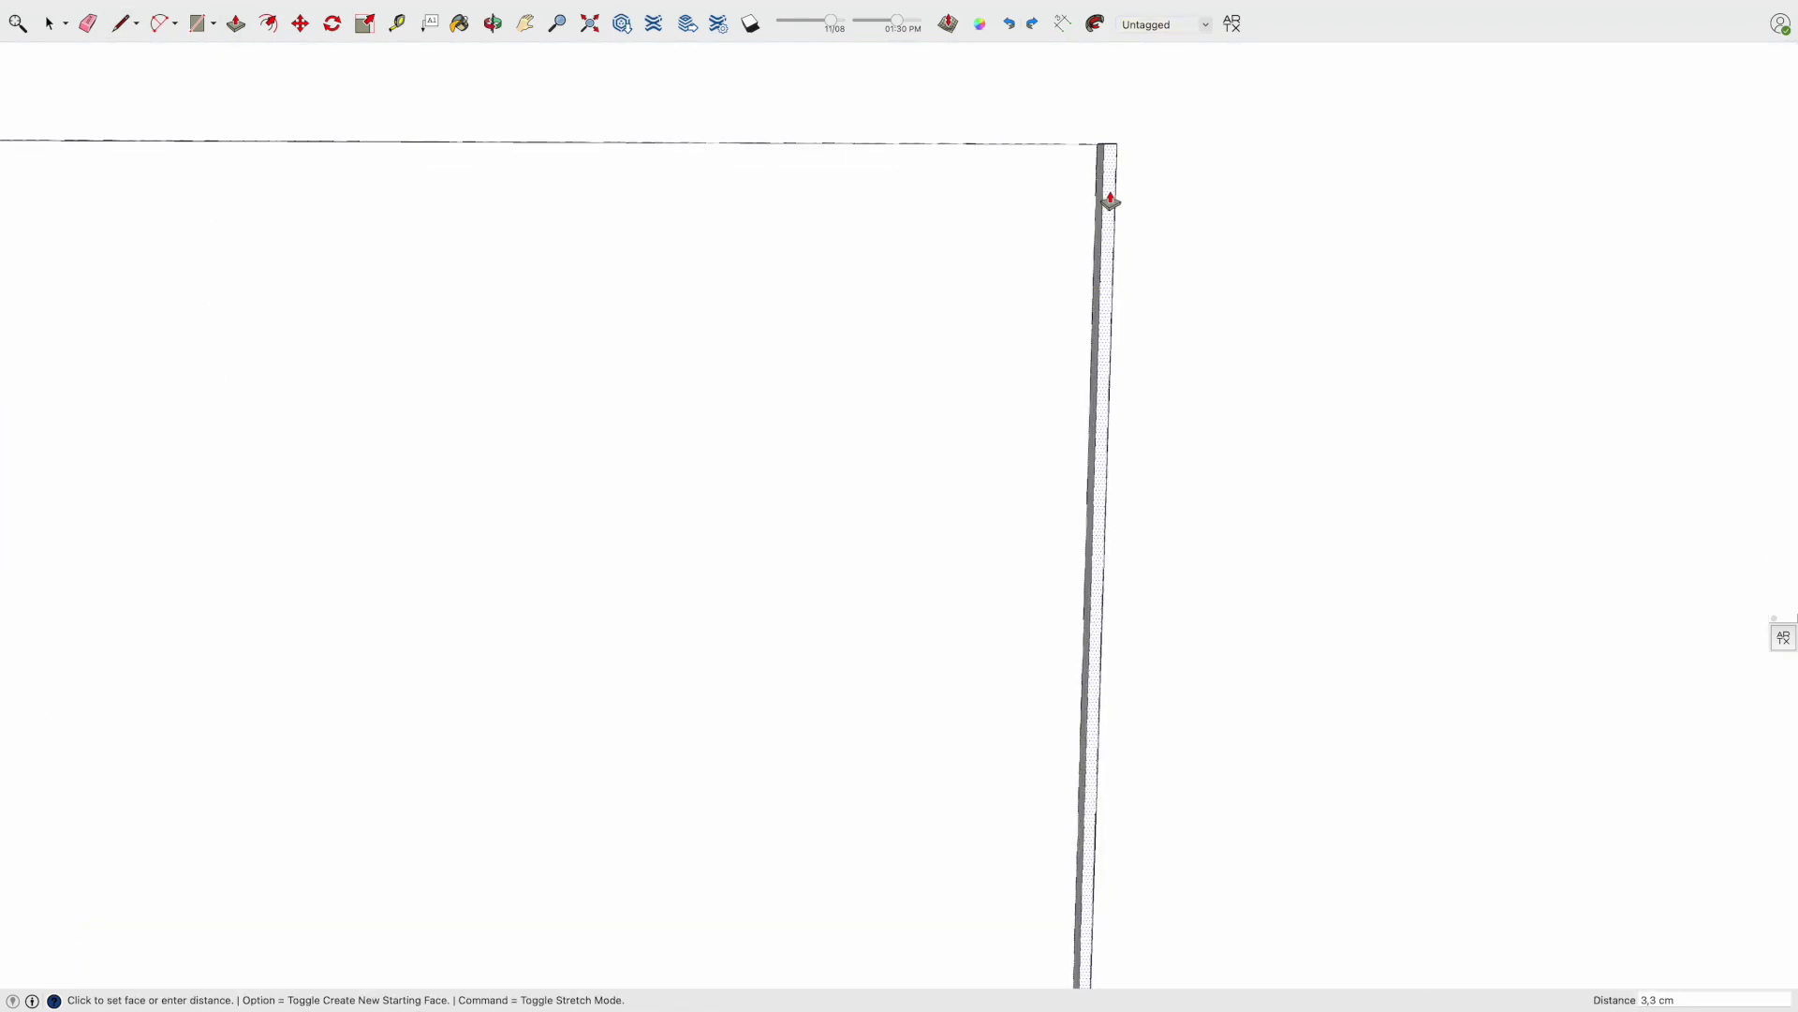
{"action": "type", "text": "2"}
{"action": "key", "text": "Return"}
{"action": "key", "text": "space"}
{"action": "triple_click", "coordinate": [1108, 193]}
{"action": "key", "text": "super+g"}
Copy the slat at 3 cm spacing toward the panel's left side, repeated 15 times
{"action": "scroll", "coordinate": [1093, 145], "scroll_direction": "up", "scroll_amount": 3}
{"action": "key", "text": "m"}
{"action": "left_click", "coordinate": [1110, 145]}
{"action": "key", "text": "alt"}
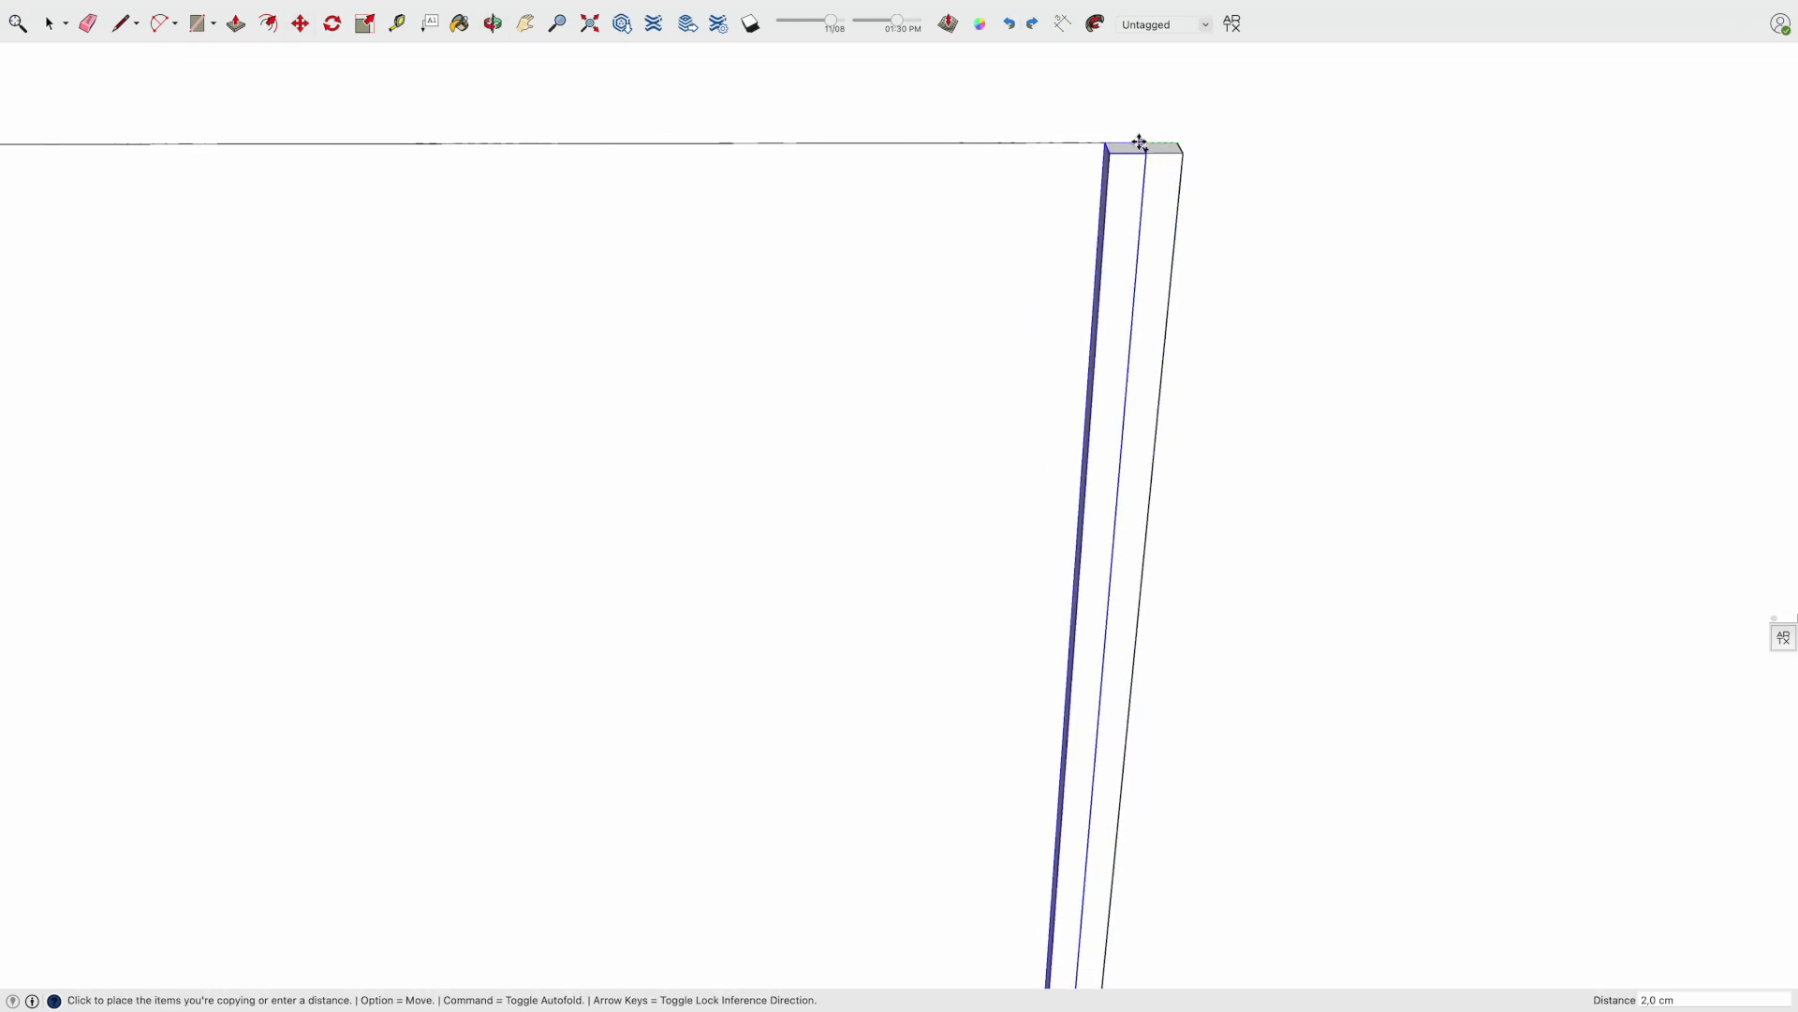
{"action": "type", "text": "3"}
{"action": "type", "text": "*"}
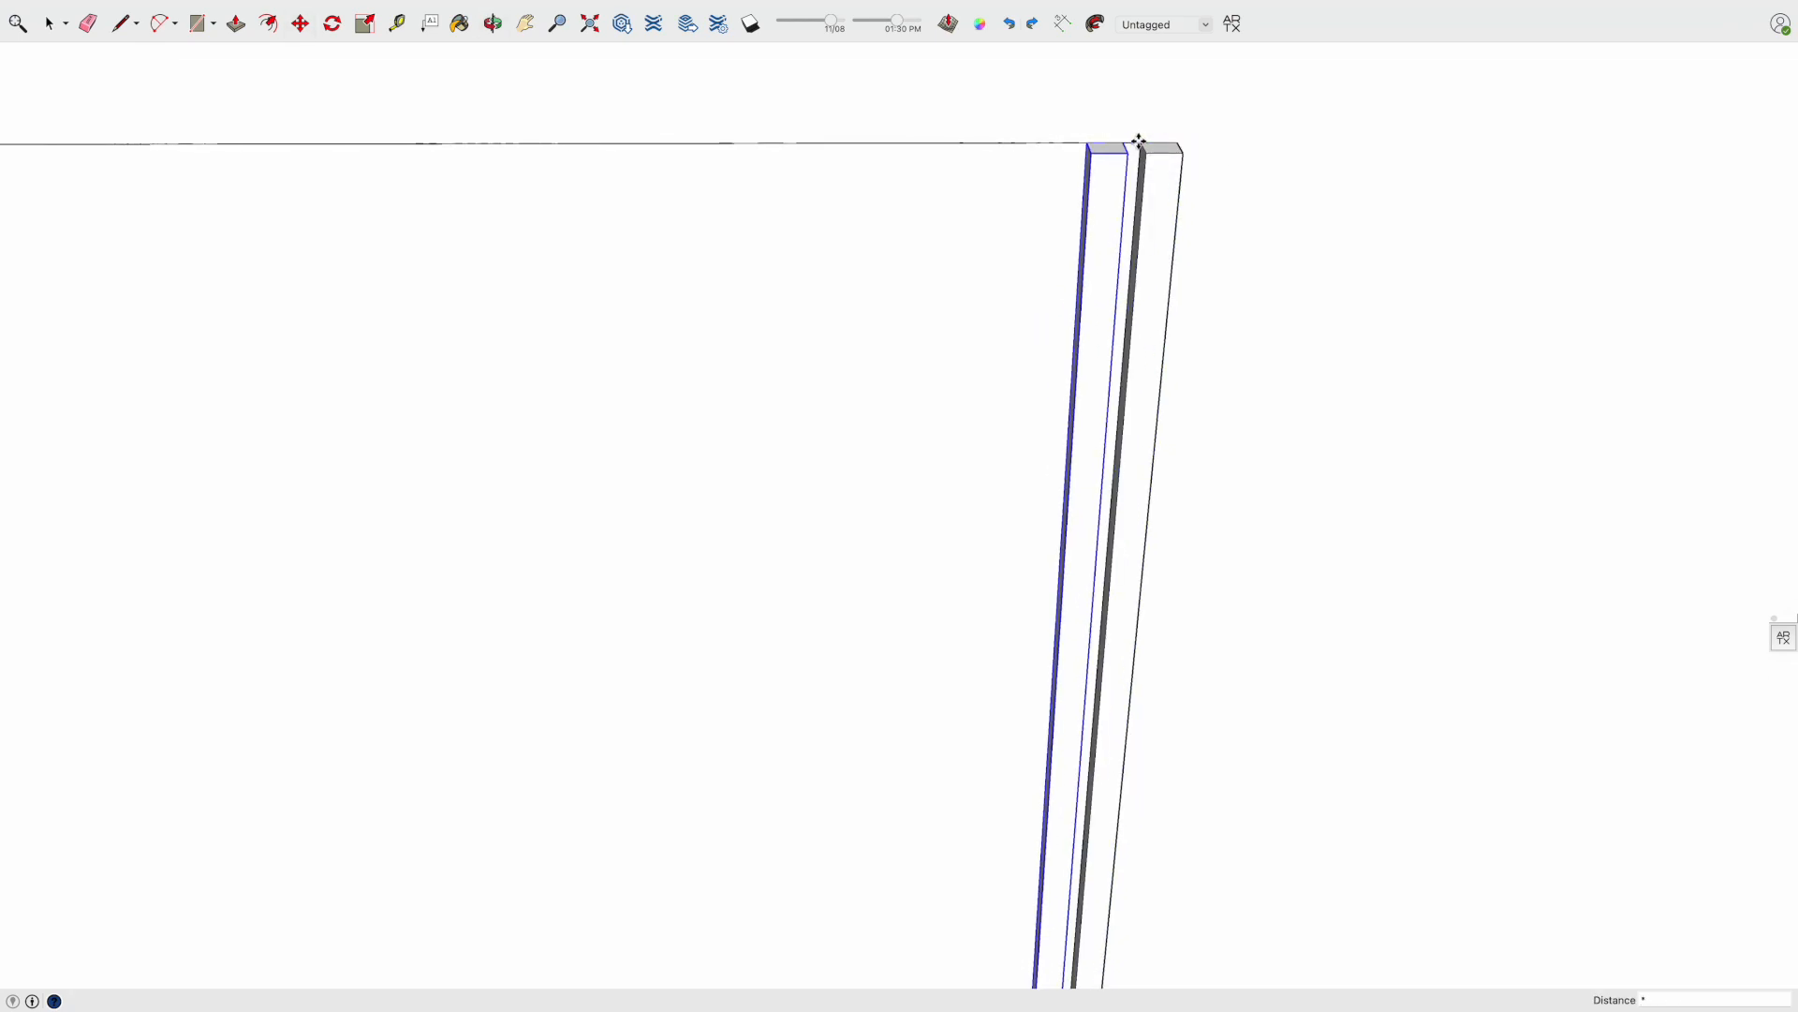
{"action": "type", "text": "15"}
{"action": "key", "text": "Return"}
{"action": "key", "text": "space"}
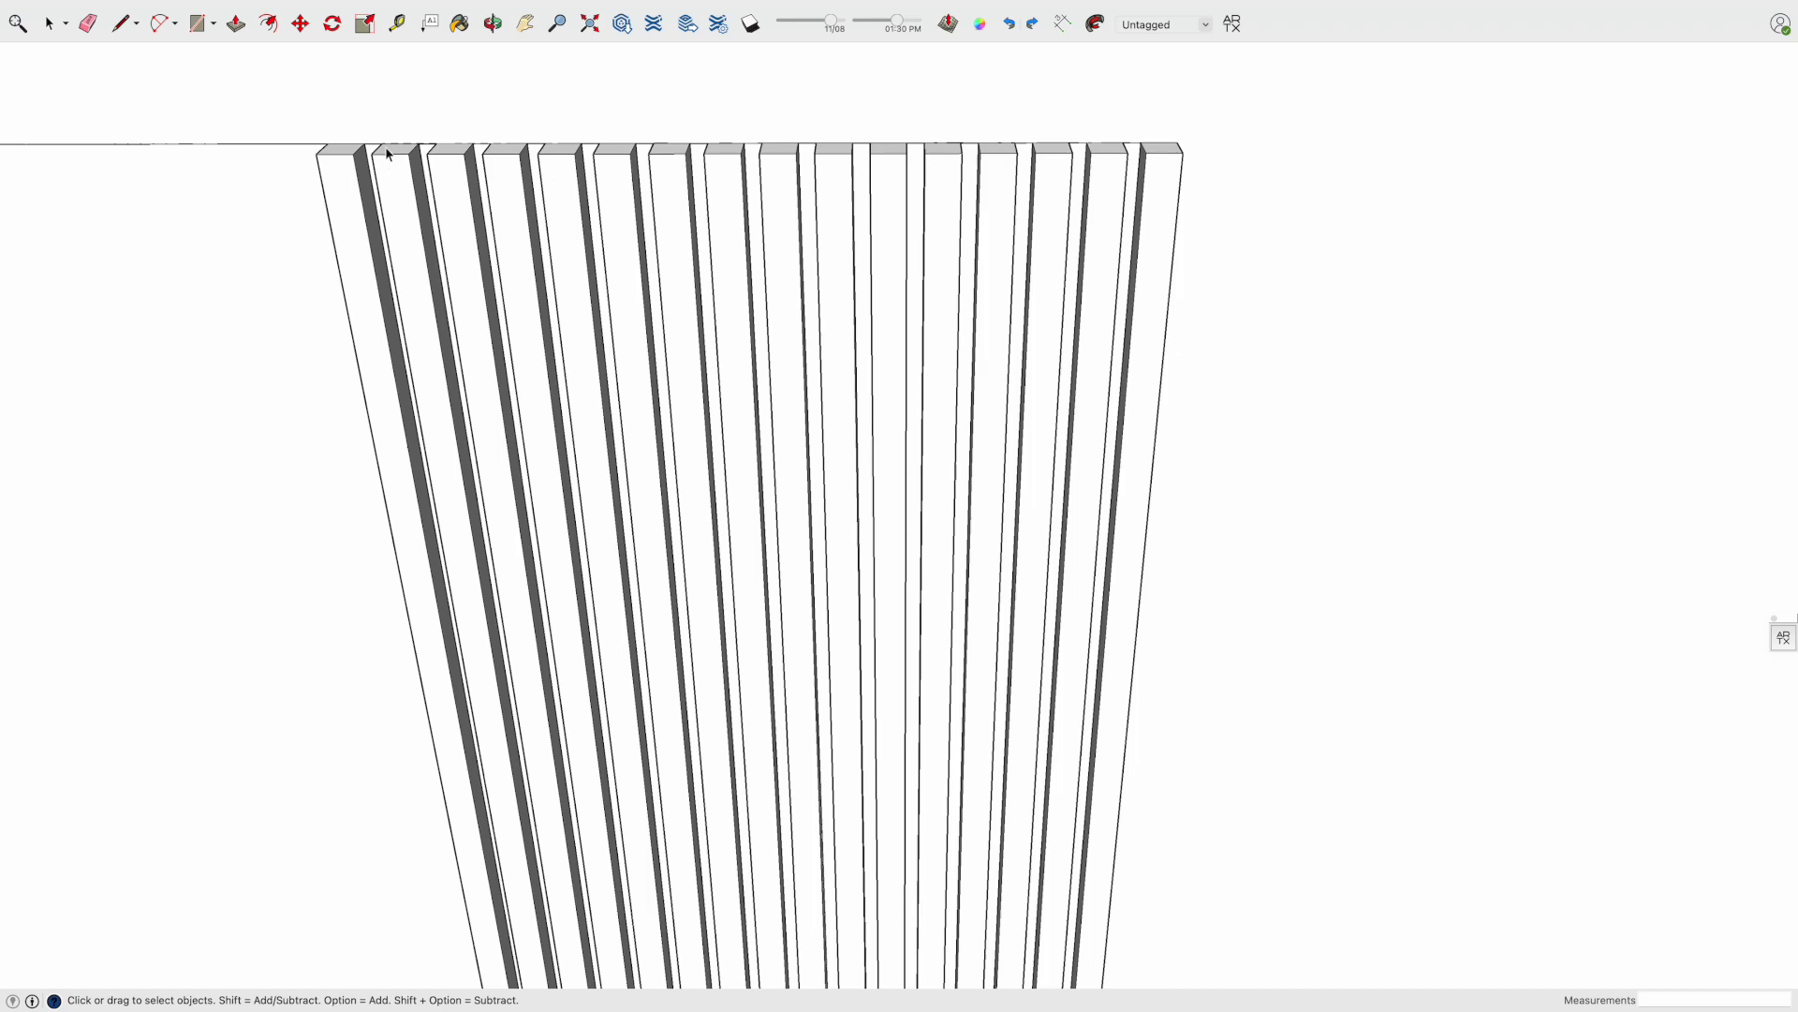
Select all the slats, leaving the wall, skirting and panel out of the selection
{"action": "scroll", "coordinate": [355, 153], "scroll_direction": "down", "scroll_amount": 3}
{"action": "scroll", "coordinate": [889, 296], "scroll_direction": "down", "scroll_amount": 4}
{"action": "key", "text": "super+a"}
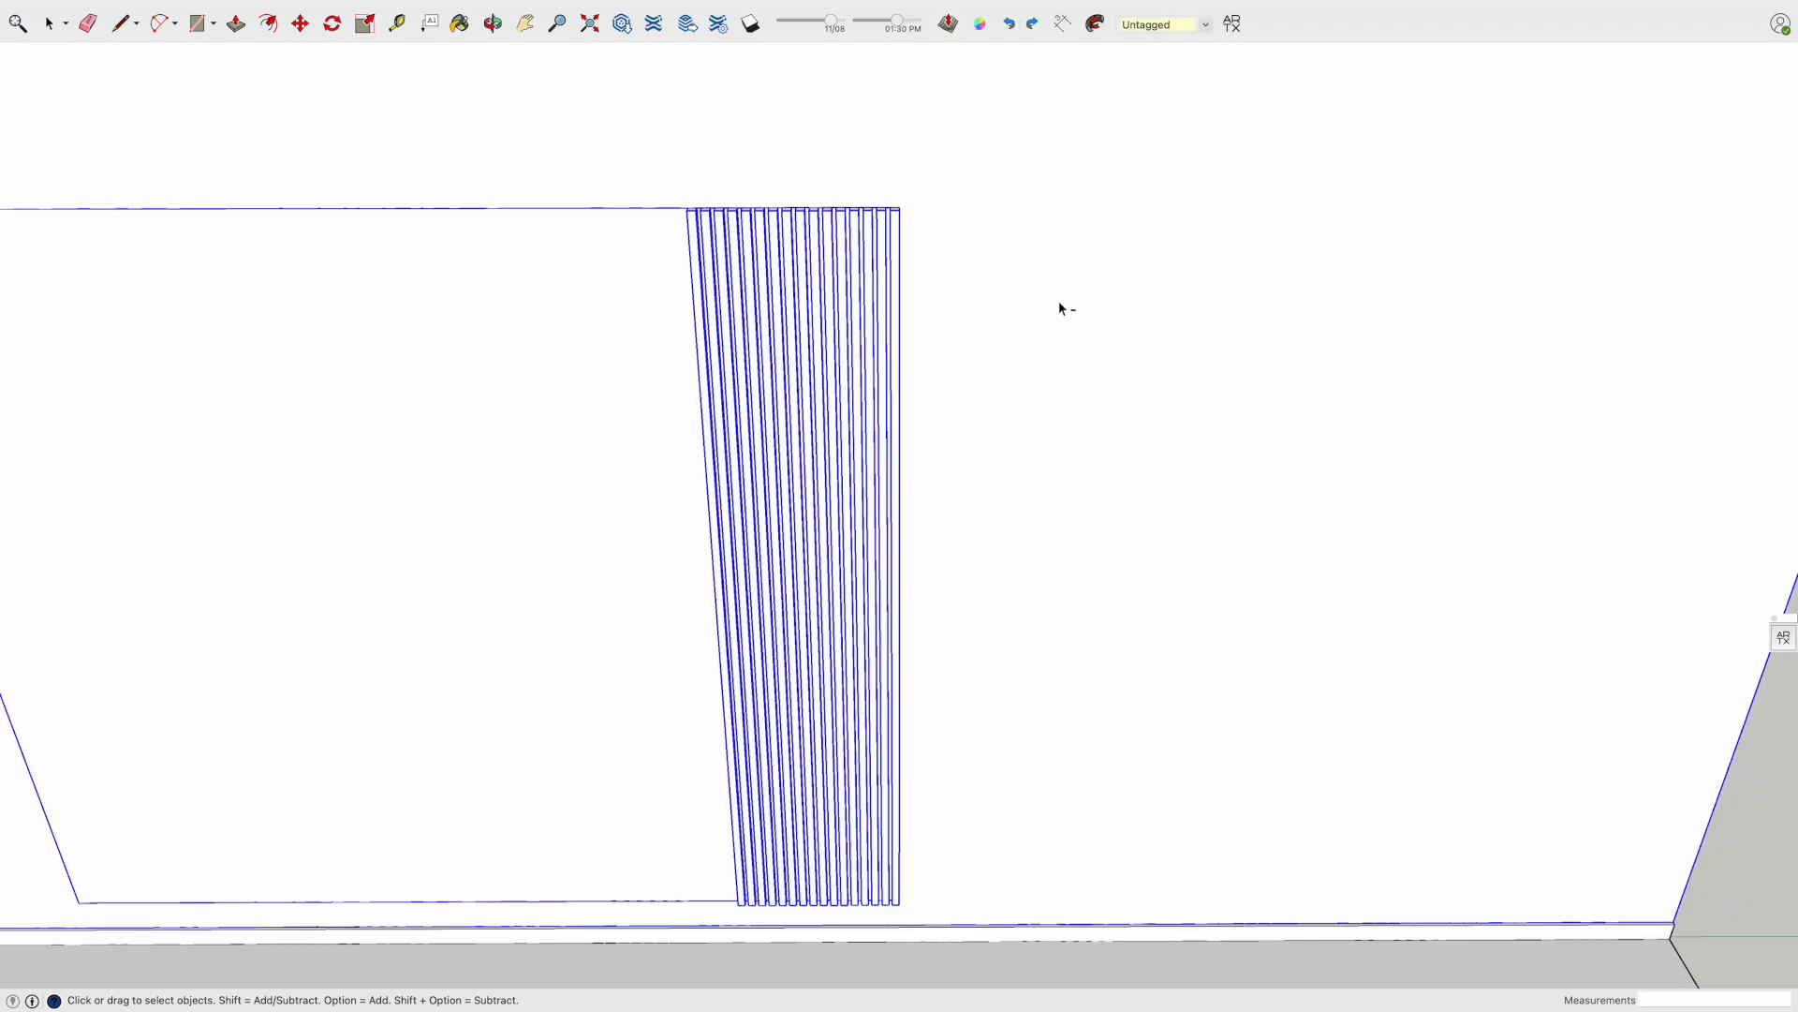
{"action": "scroll", "coordinate": [1060, 614], "scroll_direction": "down", "scroll_amount": 4}
{"action": "scroll", "coordinate": [1059, 614], "scroll_direction": "up", "scroll_amount": 4}
{"action": "key", "text": "h"}
{"action": "mouse_move", "coordinate": [1119, 188]}
{"action": "left_mouse_down"}
{"action": "mouse_move", "coordinate": [587, 192]}
{"action": "mouse_move", "coordinate": [1154, 180]}
{"action": "left_mouse_up"}
Move the slat set to the panel's left side and back to its right edge
{"action": "key", "text": "m"}
{"action": "left_click", "coordinate": [1204, 187]}
{"action": "left_click", "coordinate": [492, 188]}
{"action": "scroll", "coordinate": [131, 187], "scroll_direction": "up", "scroll_amount": 4}
{"action": "scroll", "coordinate": [265, 177], "scroll_direction": "down", "scroll_amount": 4}
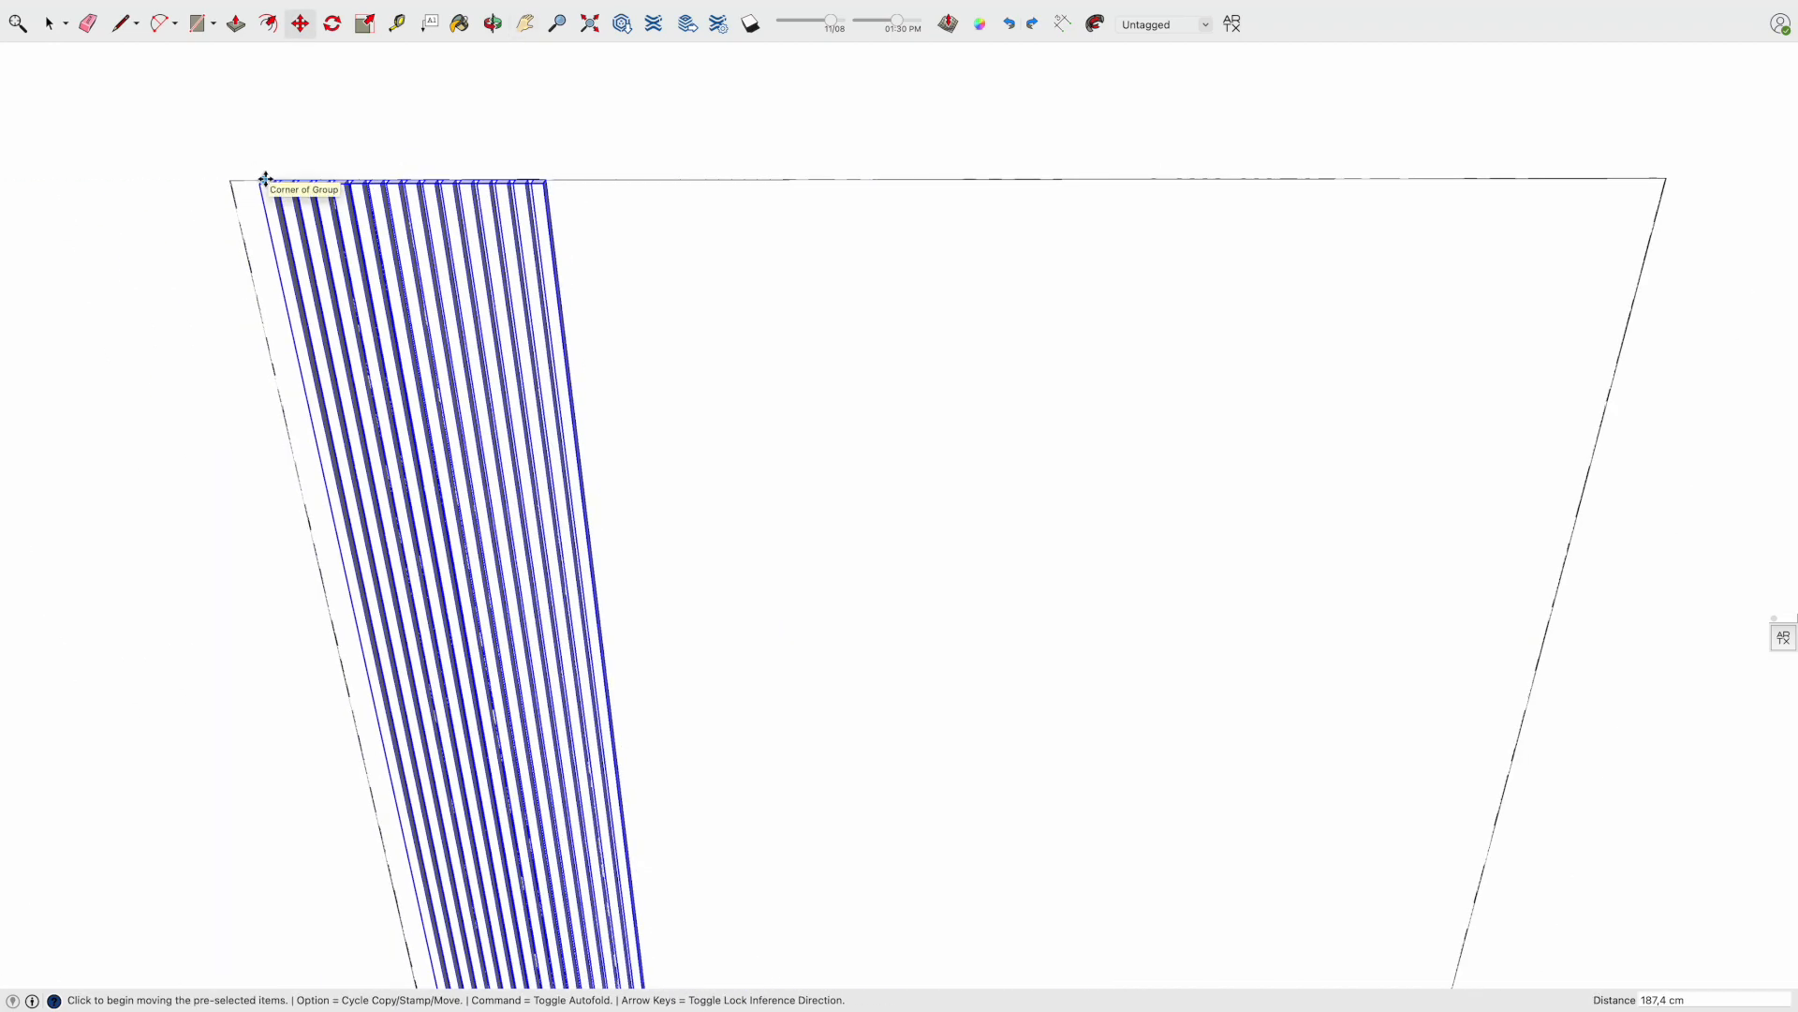
{"action": "left_click", "coordinate": [265, 177]}
{"action": "left_click", "coordinate": [1390, 177]}
Copy the slat set to the panel's upper left corner so that it lines the left edge
{"action": "left_click", "coordinate": [1390, 177]}
{"action": "key", "text": "alt"}
{"action": "left_click", "coordinate": [230, 180]}
{"action": "scroll", "coordinate": [524, 232], "scroll_direction": "down", "scroll_amount": 4}
{"action": "middle_click_drag", "start_coordinate": [526, 233], "coordinate": [571, 165]}
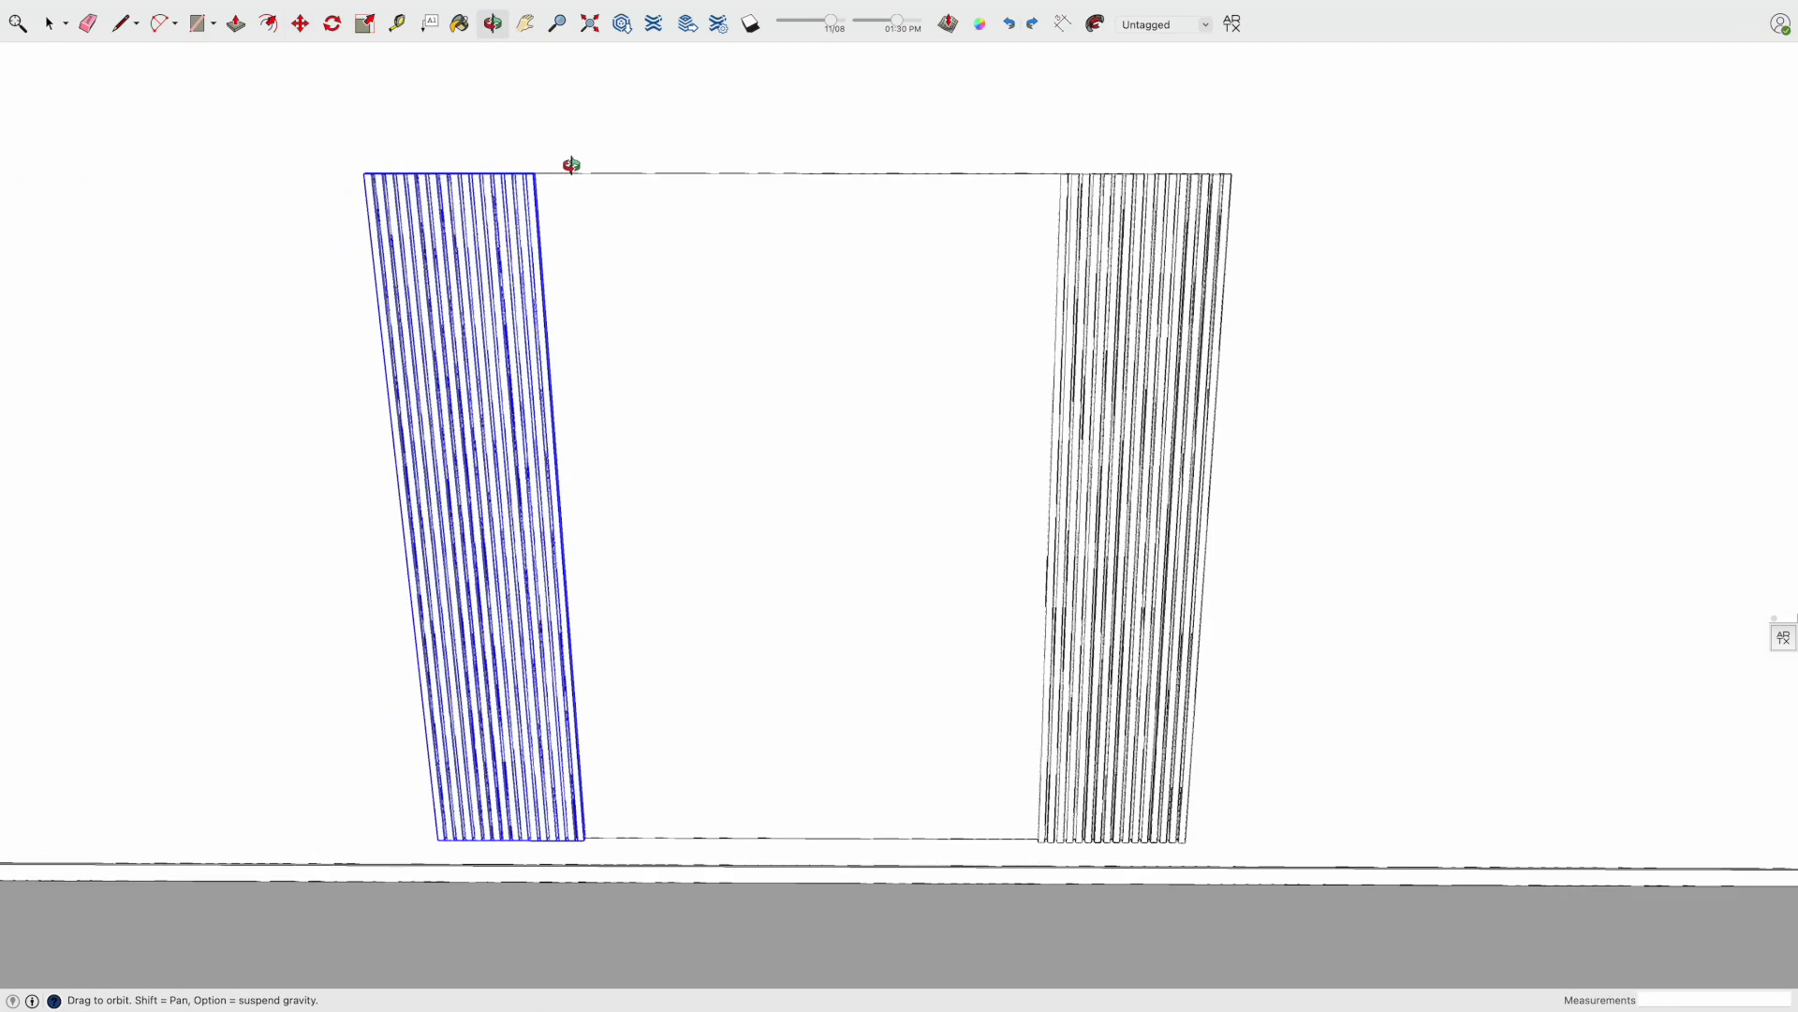
Draw a 3 cm high strip above the slats, spanning the panel's full width
{"action": "scroll", "coordinate": [369, 165], "scroll_direction": "up", "scroll_amount": 5}
{"action": "key", "text": "l"}
{"action": "left_click", "coordinate": [378, 198]}
{"action": "scroll", "coordinate": [671, 171], "scroll_direction": "down", "scroll_amount": 2}
{"action": "scroll", "coordinate": [1742, 174], "scroll_direction": "up", "scroll_amount": 6}
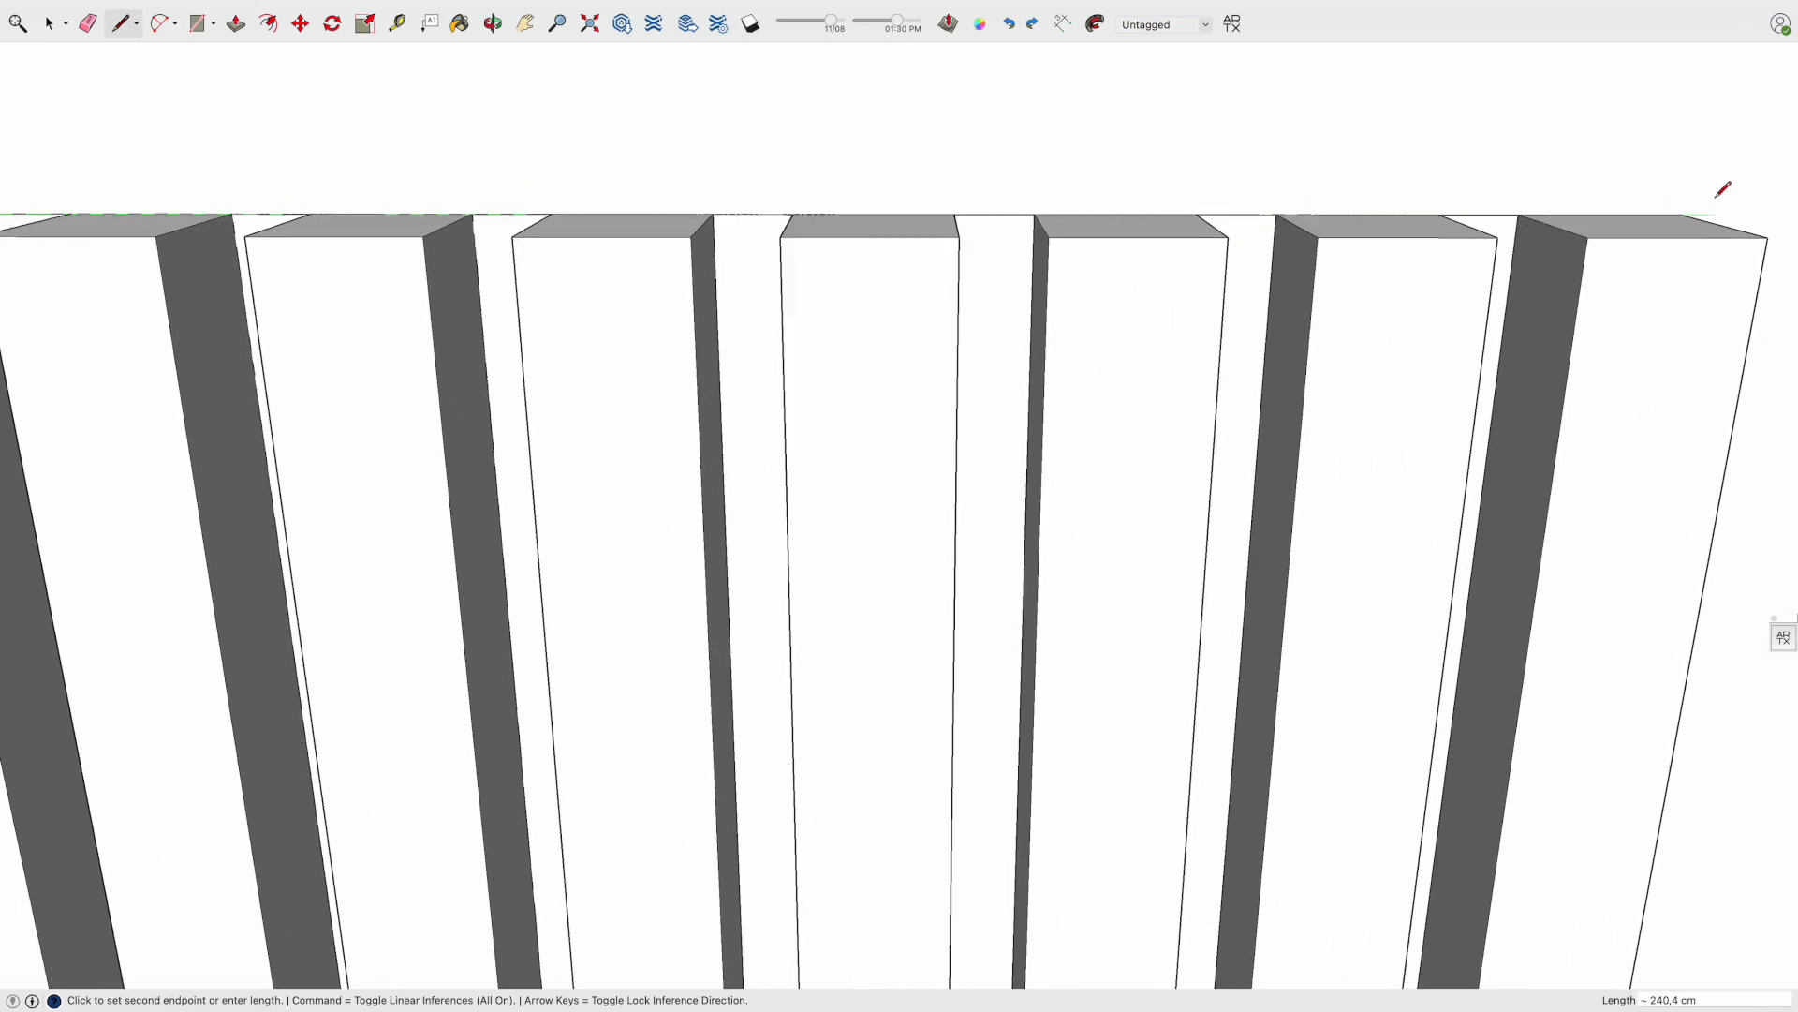
{"action": "scroll", "coordinate": [1685, 131], "scroll_direction": "down", "scroll_amount": 5}
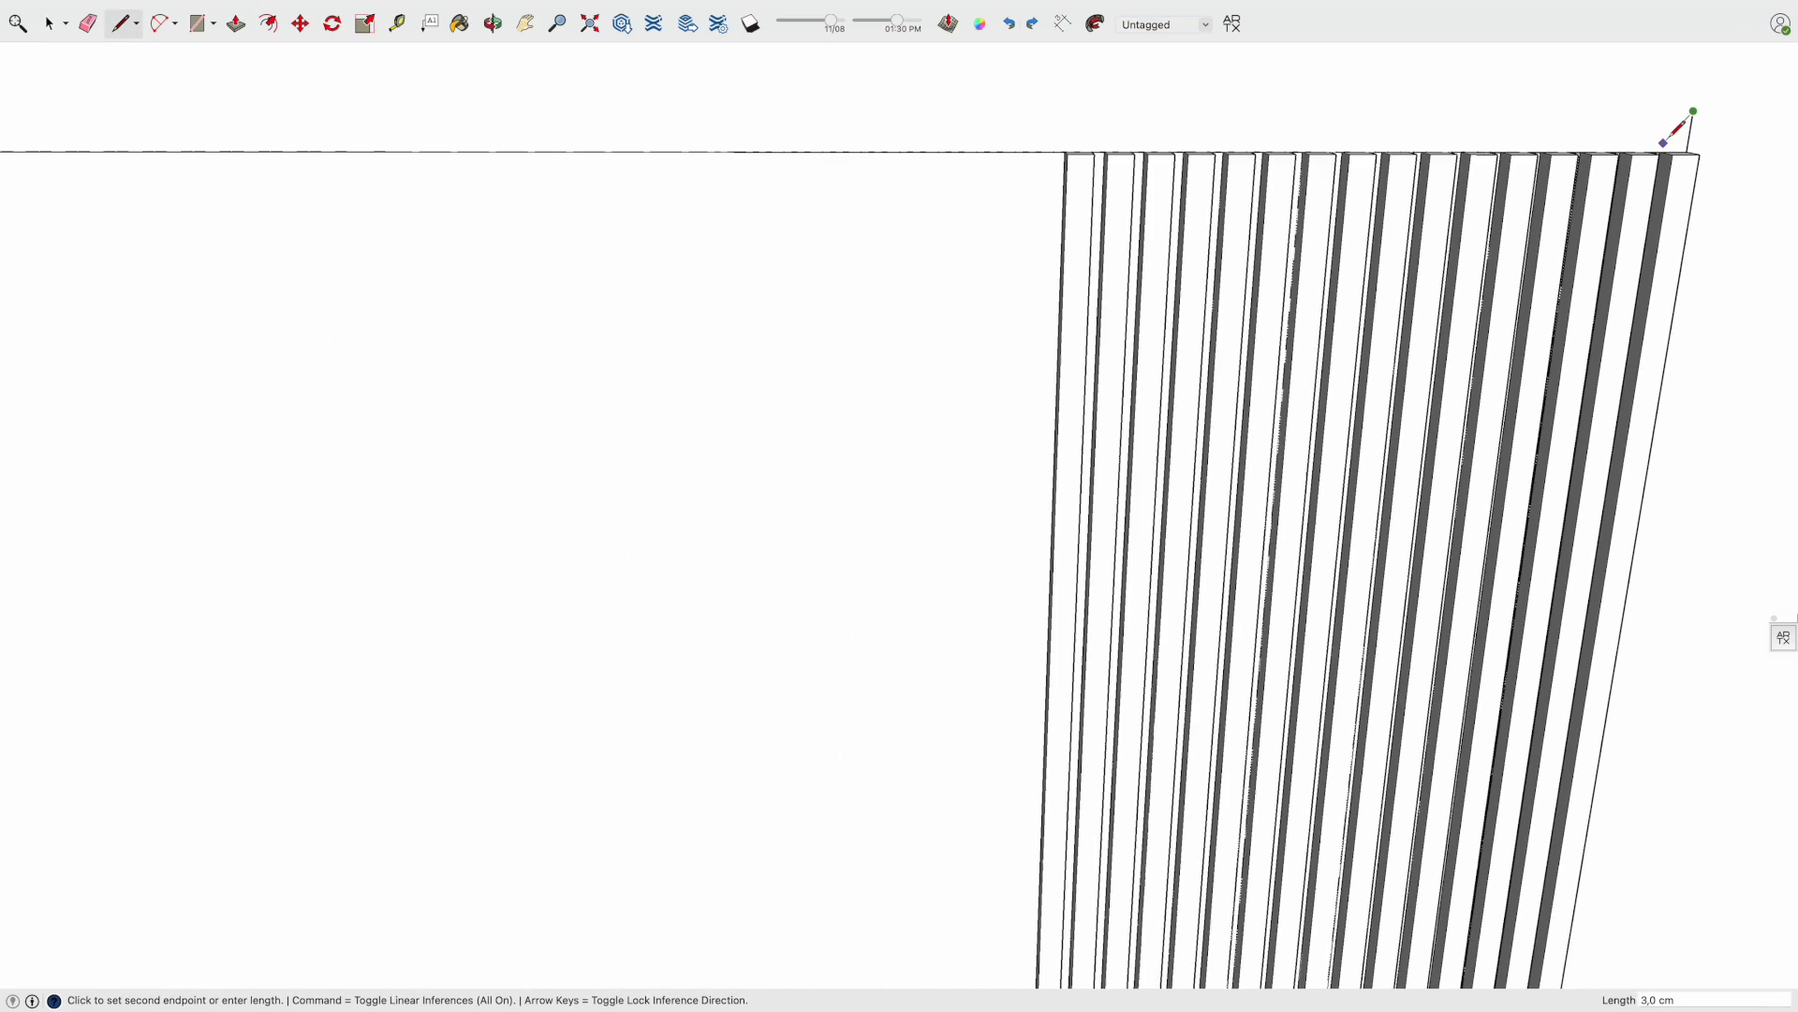
{"action": "left_click", "coordinate": [50, 140]}
{"action": "key", "text": "space"}
Extrude the top strip outward past the slats into a board and select the whole board
{"action": "scroll", "coordinate": [53, 131], "scroll_direction": "up", "scroll_amount": 4}
{"action": "key", "text": "p"}
{"action": "left_click", "coordinate": [138, 147]}
{"action": "scroll", "coordinate": [137, 147], "scroll_direction": "down", "scroll_amount": 5}
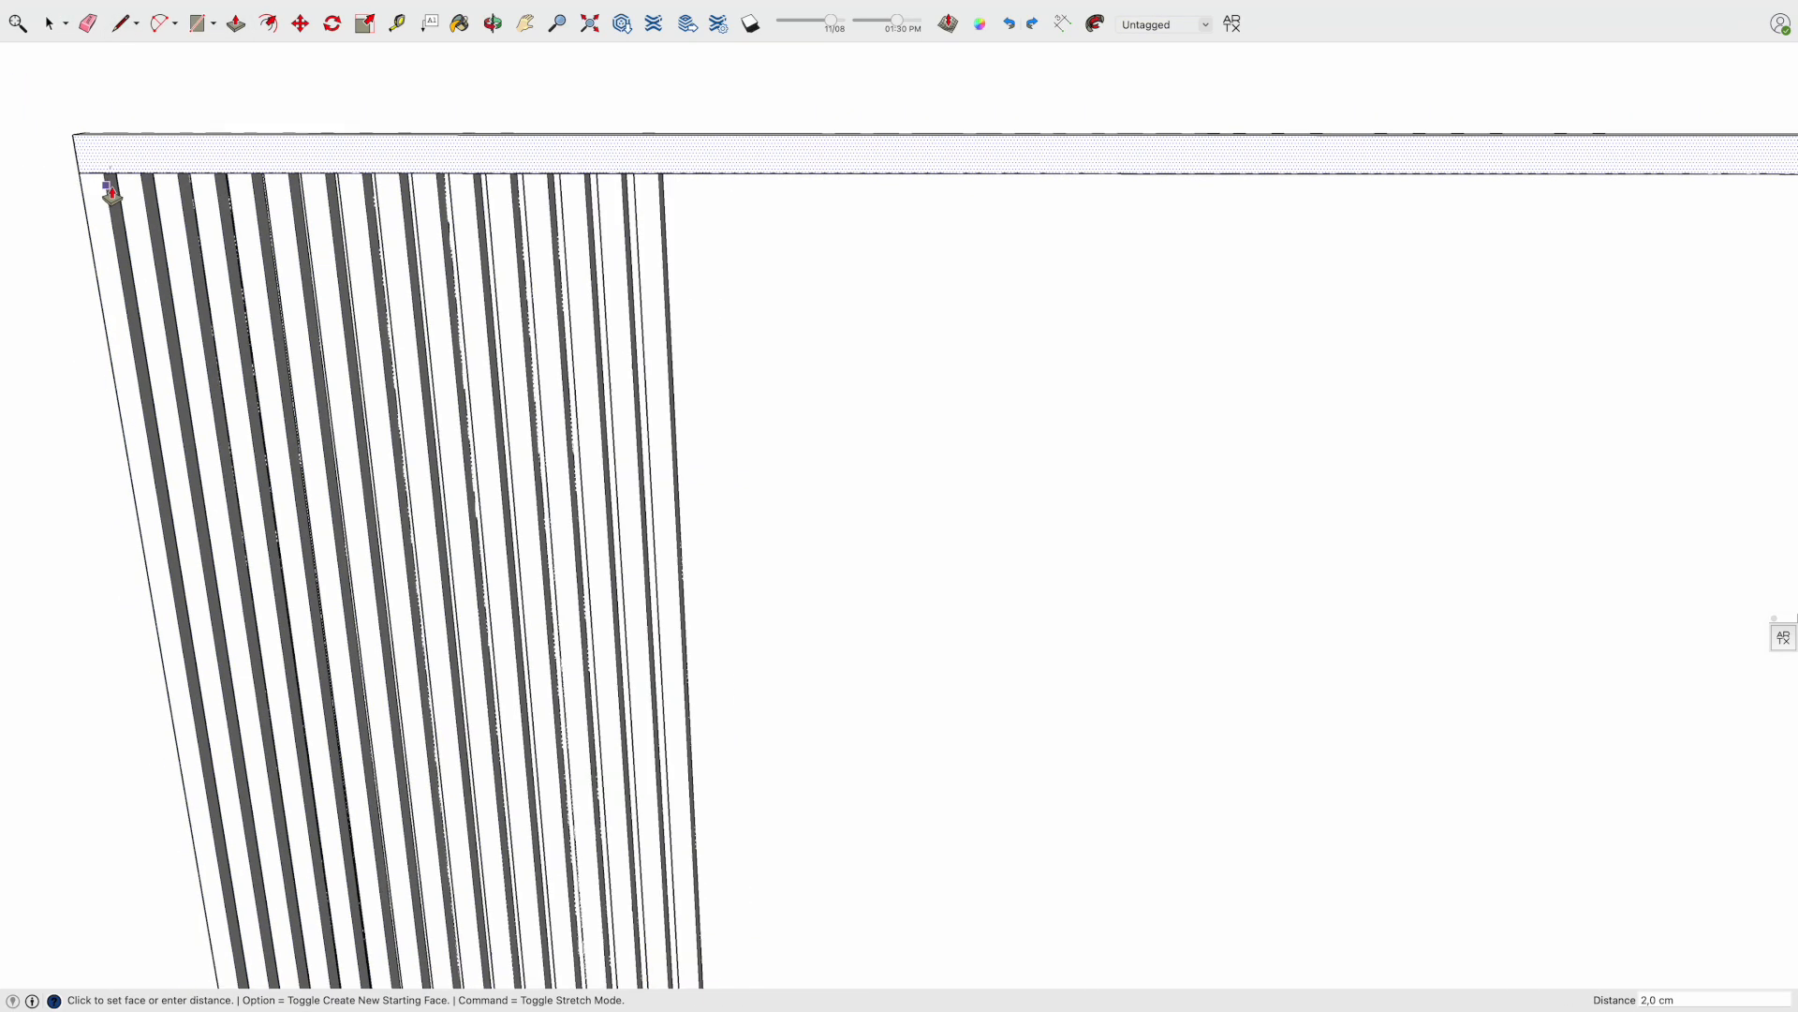
{"action": "left_click", "coordinate": [66, 226]}
{"action": "key", "text": "space"}
{"action": "middle_click_drag", "start_coordinate": [64, 220], "coordinate": [249, 136]}
{"action": "left_click", "coordinate": [703, 229]}
{"action": "scroll", "coordinate": [249, 136], "scroll_direction": "down", "scroll_amount": 5}
{"action": "middle_click_drag", "start_coordinate": [370, 232], "coordinate": [762, 249], "text": "shift"}
{"action": "scroll", "coordinate": [762, 249], "scroll_direction": "up", "scroll_amount": 4}
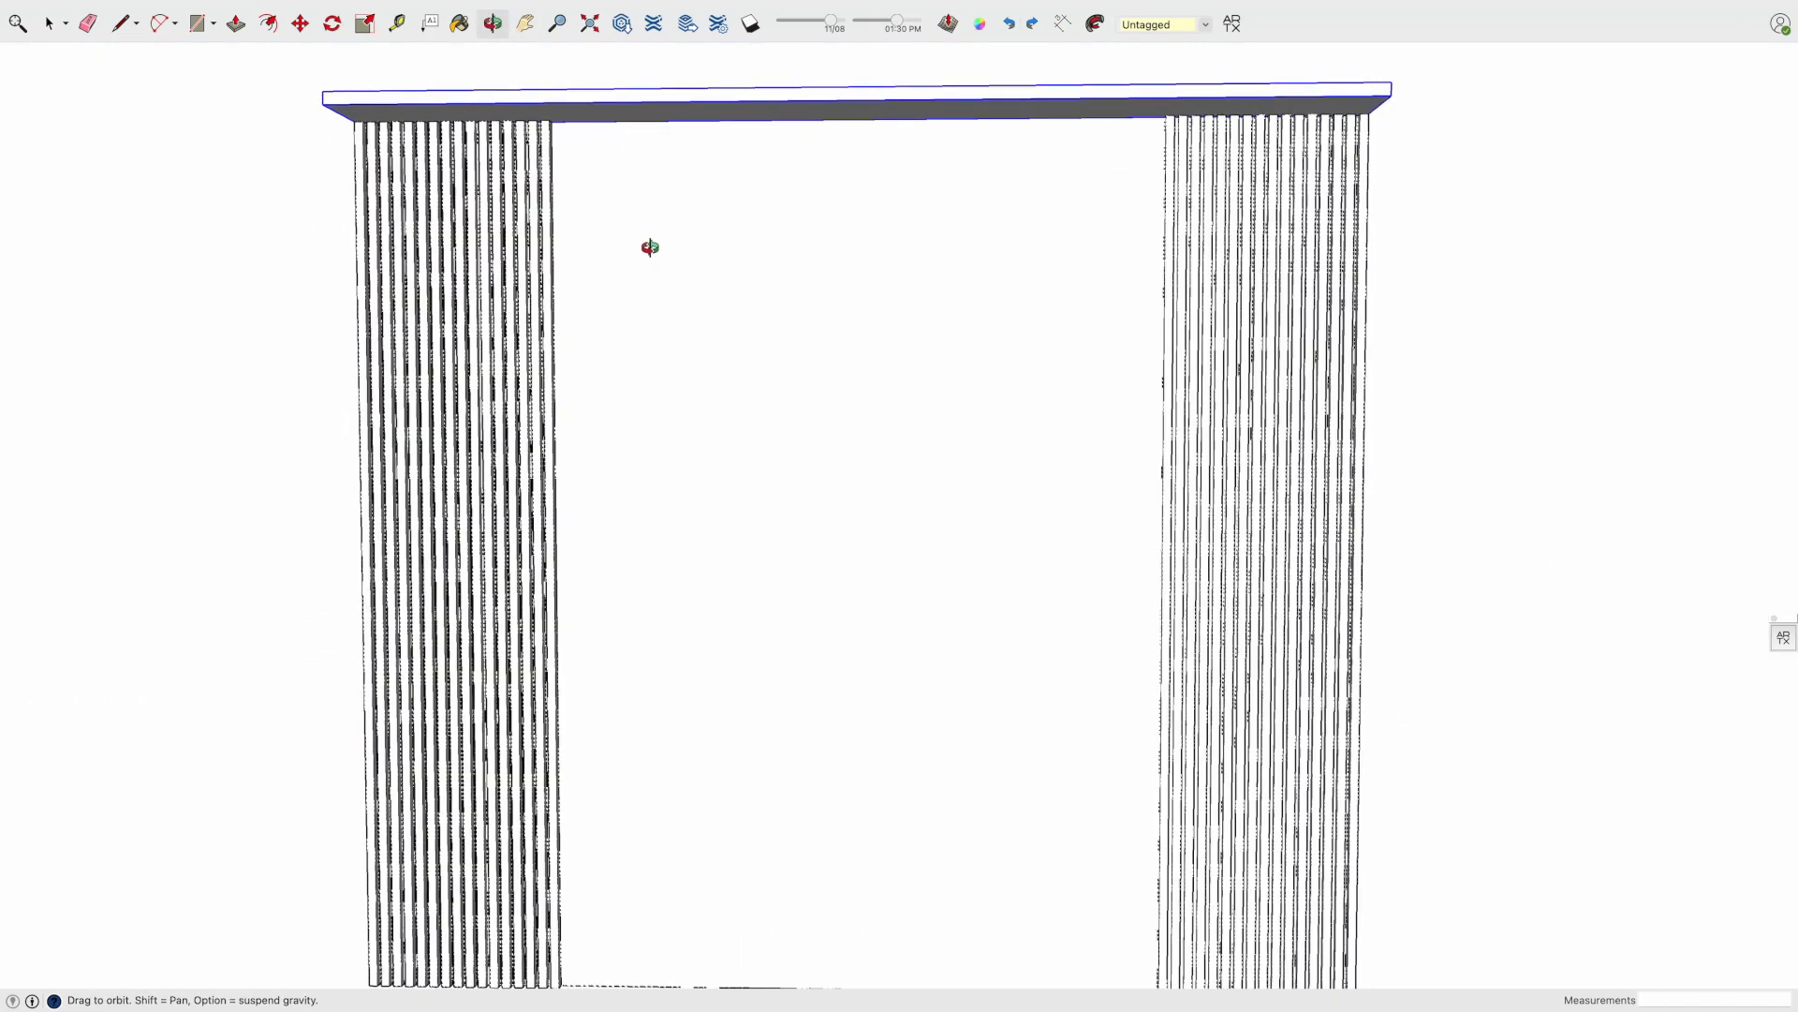
Draw a narrow horizontal strip between the two slat sets, a short distance below the top board
{"action": "scroll", "coordinate": [548, 117], "scroll_direction": "up", "scroll_amount": 5}
{"action": "key", "text": "l"}
{"action": "left_click", "coordinate": [543, 116]}
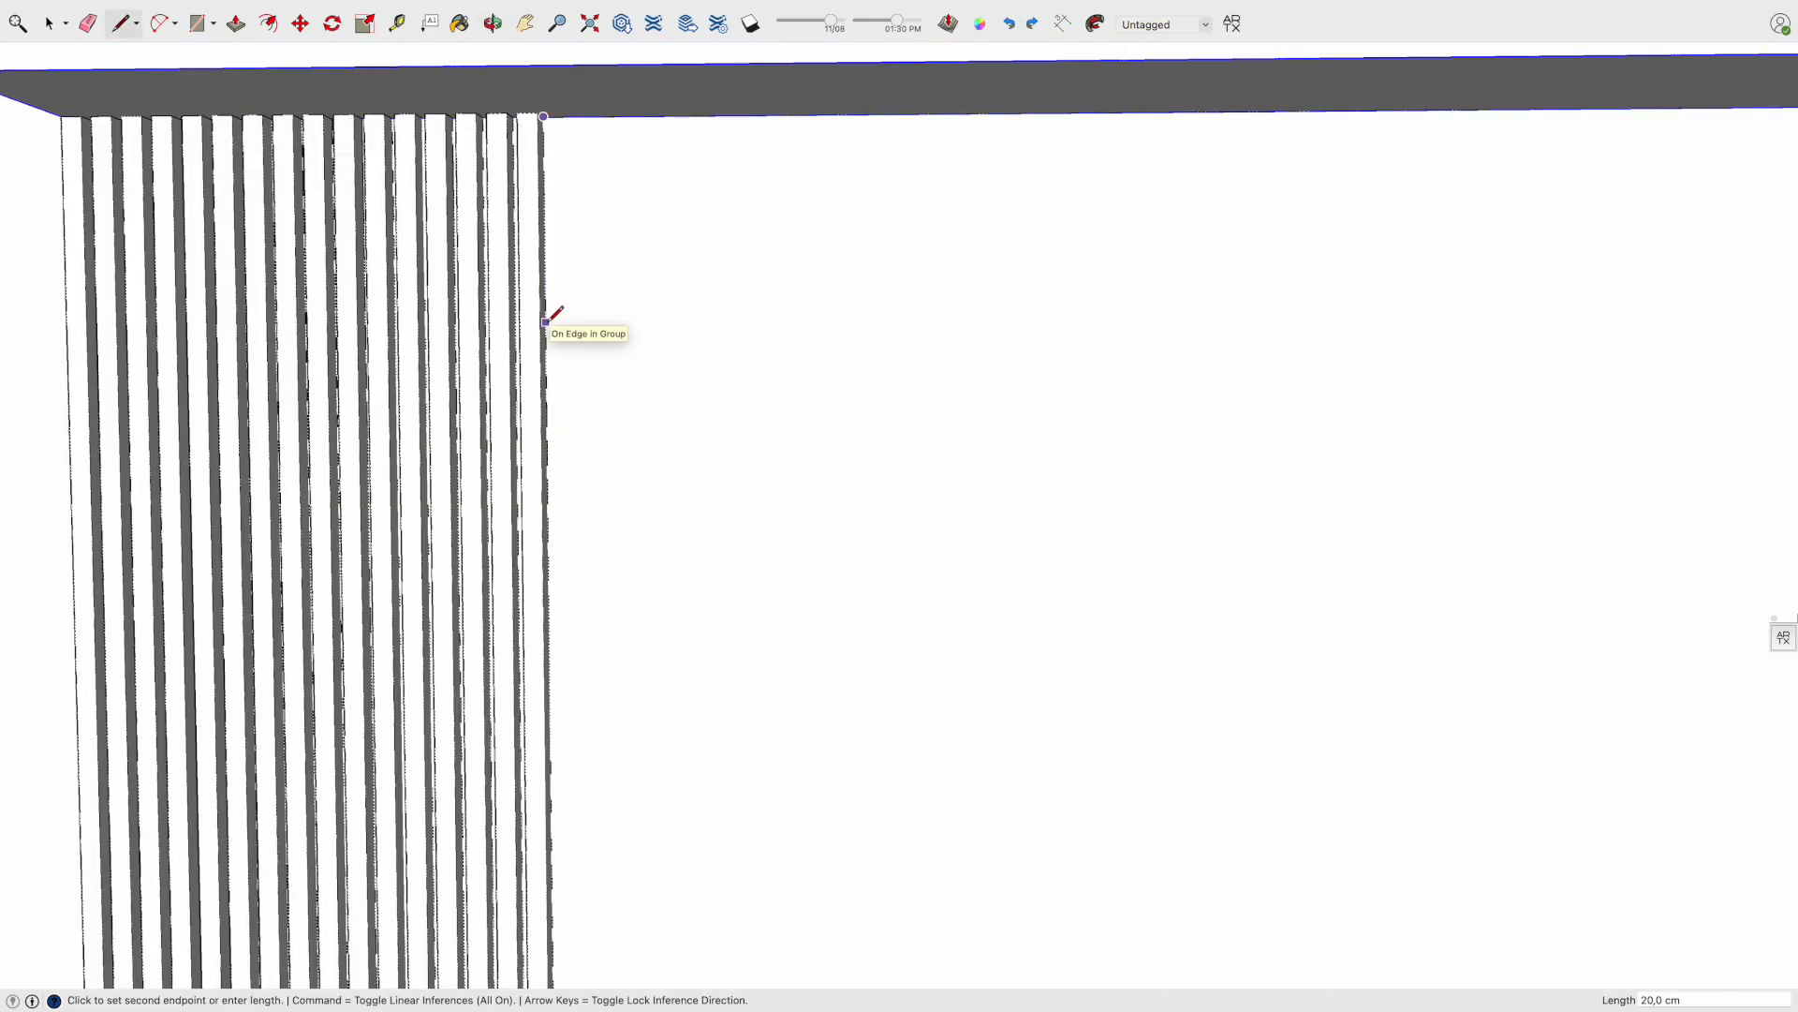
{"action": "left_click", "coordinate": [546, 412]}
{"action": "scroll", "coordinate": [1184, 413], "scroll_direction": "down", "scroll_amount": 3}
{"action": "scroll", "coordinate": [1324, 421], "scroll_direction": "up", "scroll_amount": 3}
{"action": "left_click", "coordinate": [1321, 502]}
{"action": "left_click", "coordinate": [1321, 552]}
{"action": "scroll", "coordinate": [1324, 543], "scroll_direction": "down", "scroll_amount": 3}
{"action": "scroll", "coordinate": [694, 525], "scroll_direction": "up", "scroll_amount": 3}
{"action": "left_click", "coordinate": [656, 566]}
Extrude the horizontal strip outward to form a shelf between the slat sets
{"action": "key", "text": "space"}
{"action": "left_click", "coordinate": [749, 517]}
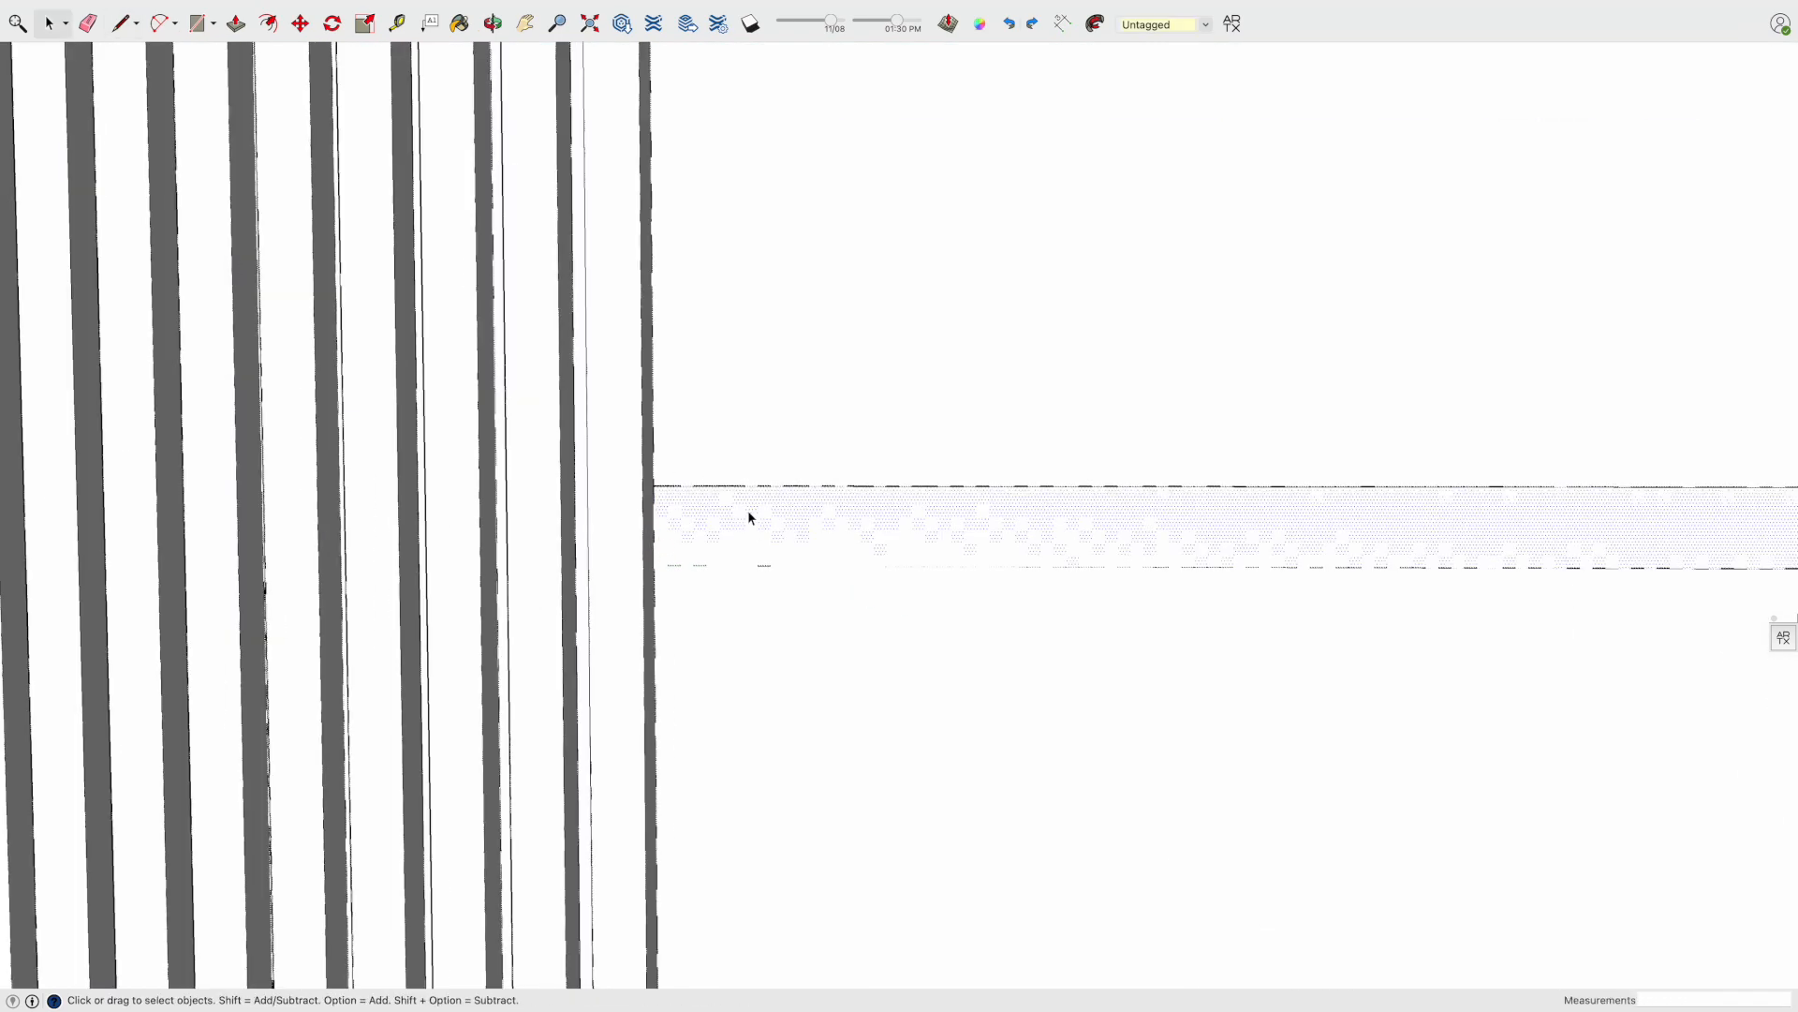
{"action": "key", "text": "p"}
{"action": "left_click", "coordinate": [749, 517]}
{"action": "left_click", "coordinate": [739, 525]}
{"action": "key", "text": "space"}
{"action": "scroll", "coordinate": [667, 369], "scroll_direction": "down", "scroll_amount": 5}
{"action": "middle_click_drag", "start_coordinate": [693, 290], "coordinate": [887, 477]}
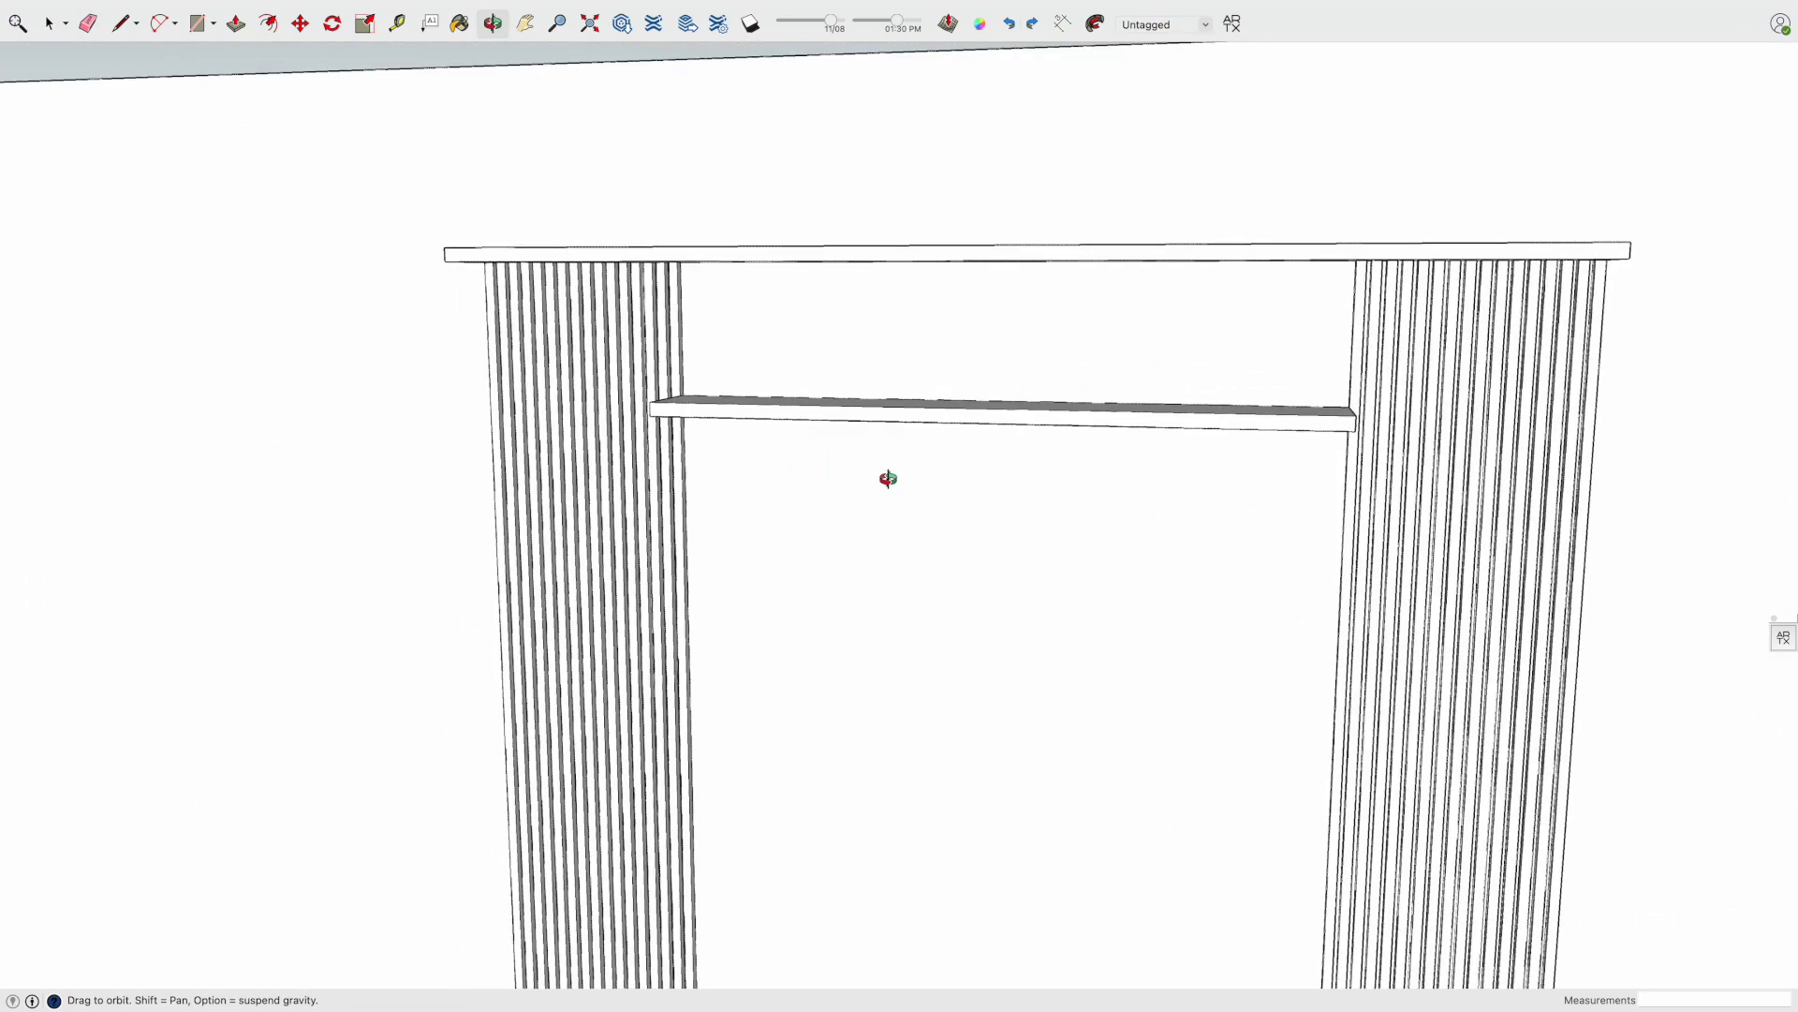
{"action": "scroll", "coordinate": [887, 478], "scroll_direction": "down", "scroll_amount": 4}
{"action": "key", "text": "h"}
{"action": "left_click_drag", "start_coordinate": [1040, 494], "coordinate": [909, 465]}
{"action": "scroll", "coordinate": [909, 465], "scroll_direction": "up", "scroll_amount": 3}
{"action": "left_click_drag", "start_coordinate": [843, 574], "coordinate": [895, 365]}
{"action": "left_click_drag", "start_coordinate": [890, 502], "coordinate": [922, 349]}
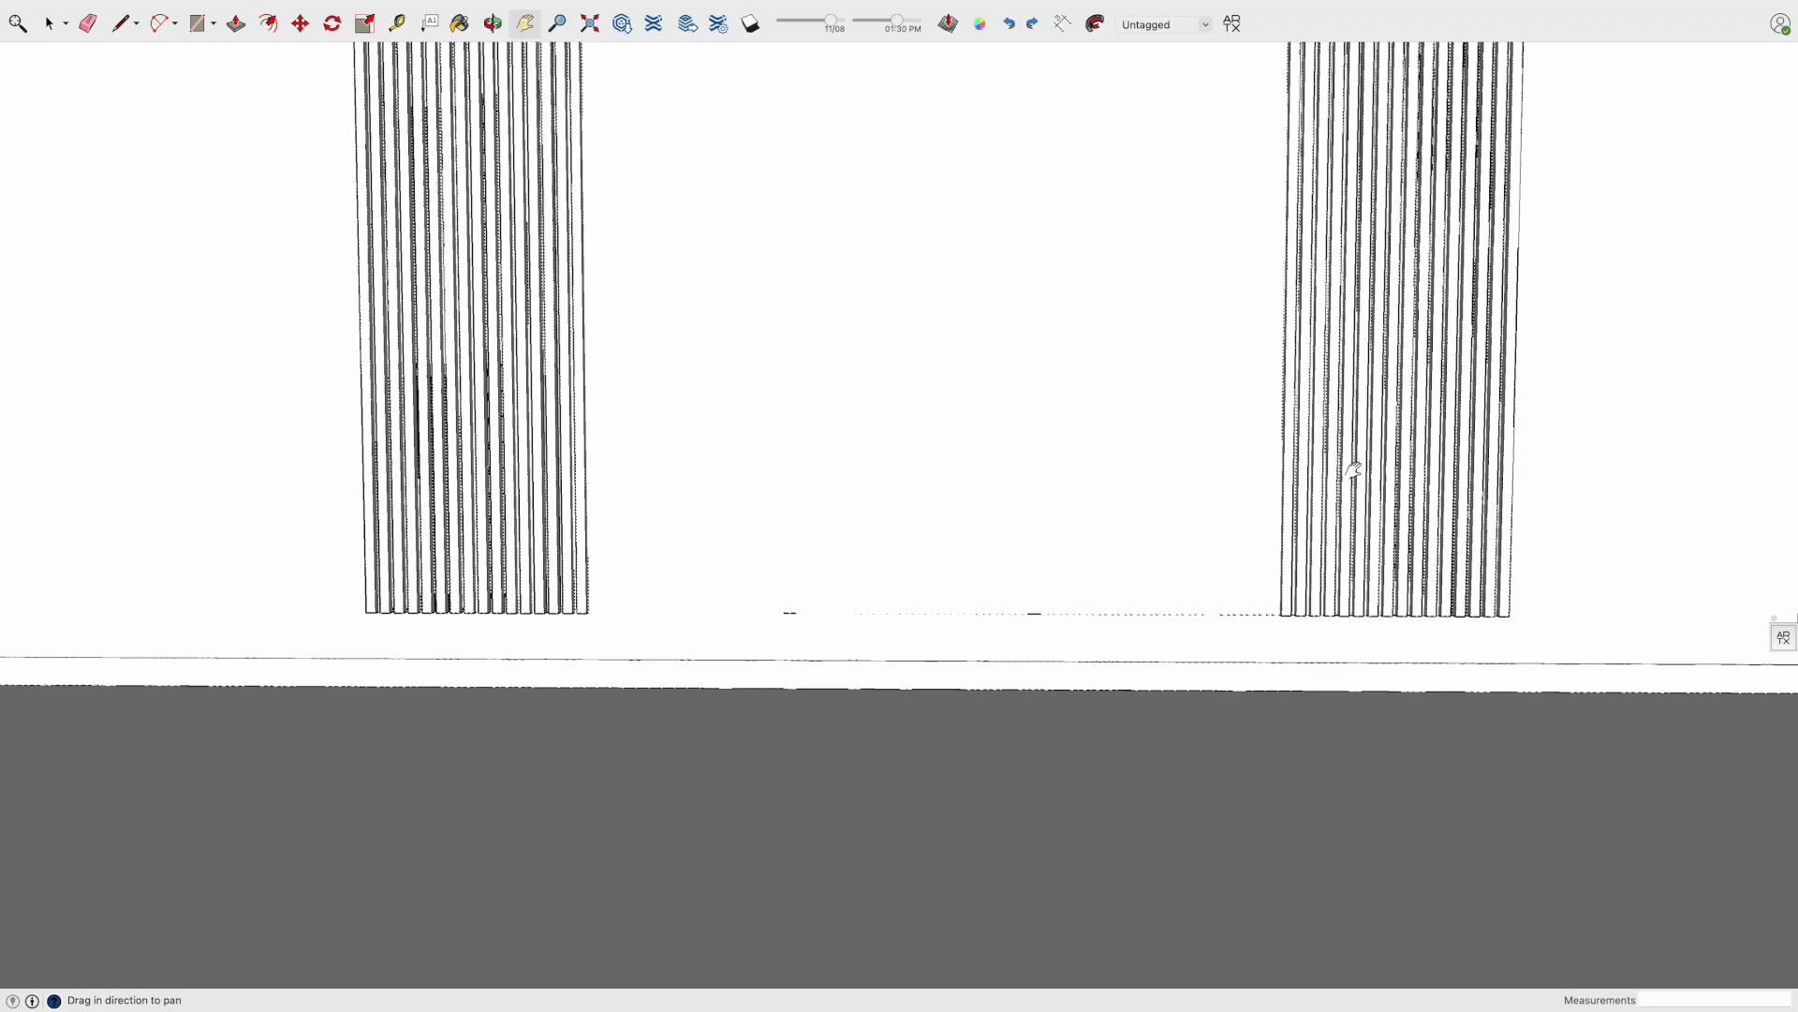
Draw a reference line across the left slat set, a short distance above its lower ends
{"action": "left_click_drag", "start_coordinate": [762, 480], "coordinate": [1076, 477]}
{"action": "middle_click_drag", "start_coordinate": [1076, 478], "coordinate": [753, 639]}
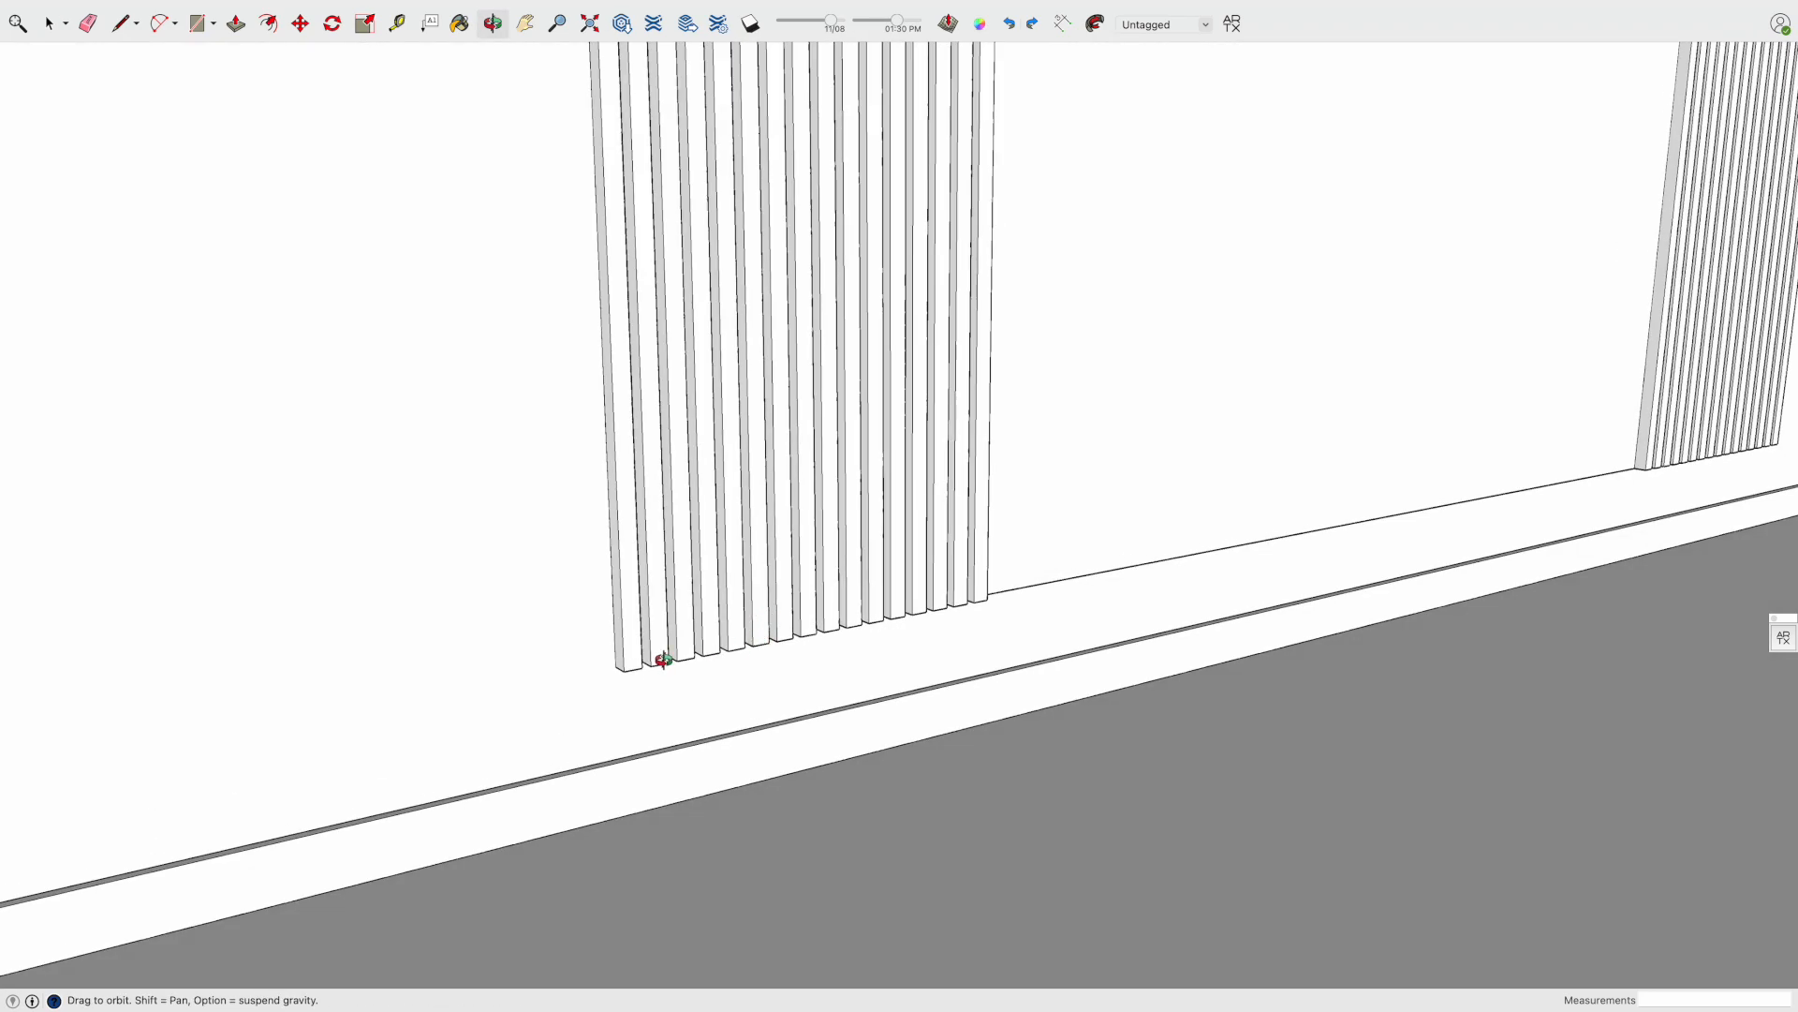
{"action": "key", "text": "space"}
{"action": "key", "text": "l"}
{"action": "left_click", "coordinate": [624, 670]}
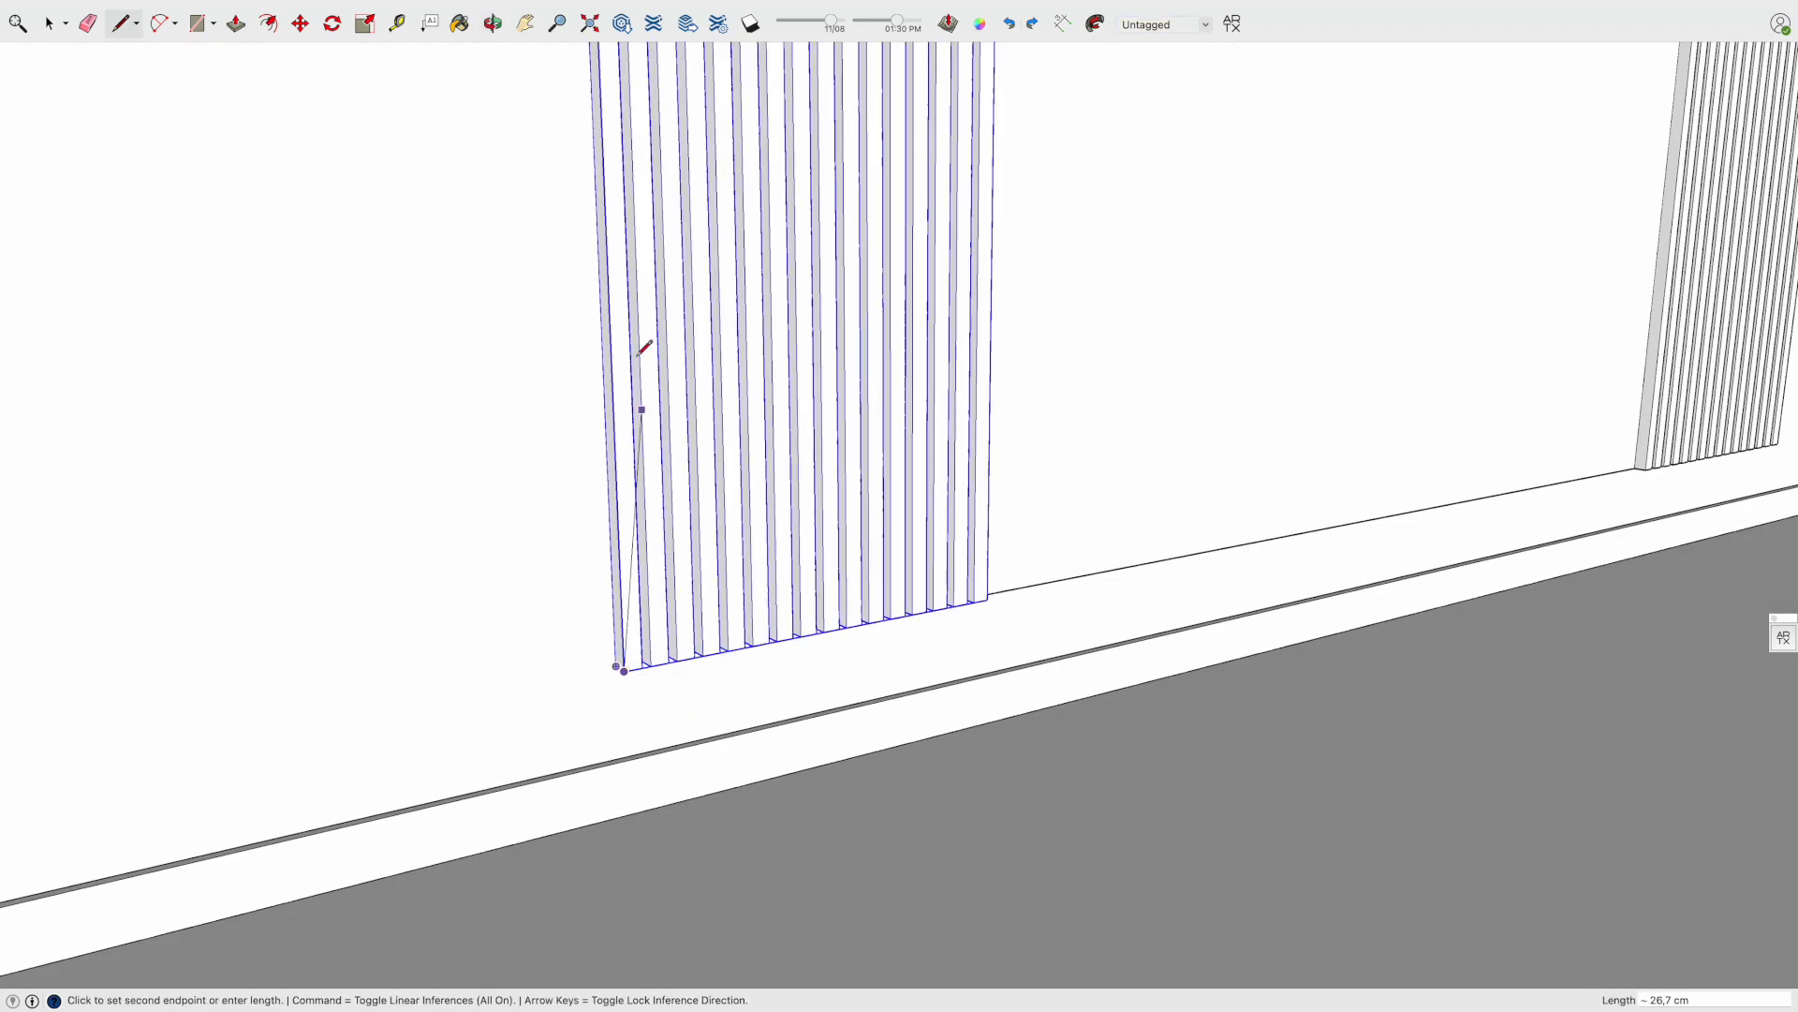
{"action": "key", "text": "Escape"}
{"action": "left_click", "coordinate": [616, 477]}
{"action": "left_click", "coordinate": [990, 434]}
{"action": "key", "text": "Escape"}
Scale the left slat set from its lower edge up to the reference height
{"action": "key", "text": "s"}
{"action": "left_click", "coordinate": [819, 629]}
{"action": "left_click", "coordinate": [814, 456]}
{"action": "key", "text": "space"}
{"action": "scroll", "coordinate": [813, 475], "scroll_direction": "down", "scroll_amount": 3}
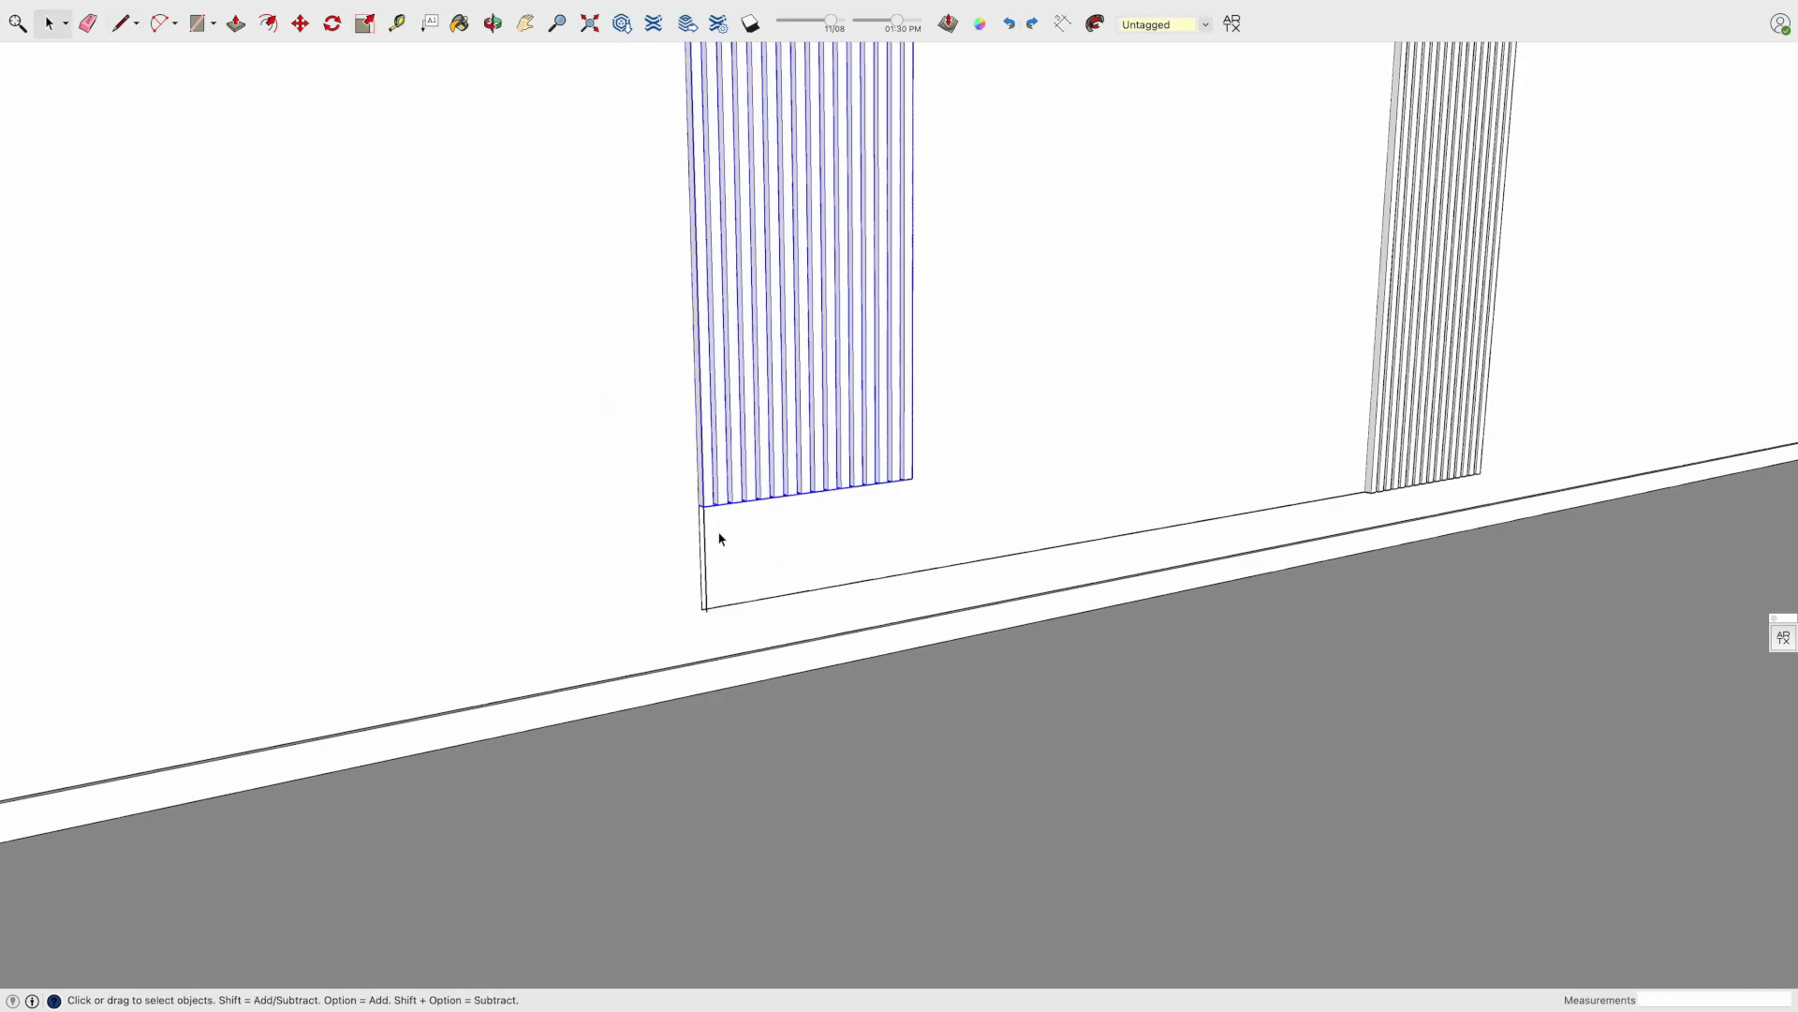
Scale the right slat set from below to match the lower height of the left set
{"action": "left_click", "coordinate": [1466, 440]}
{"action": "key", "text": "s"}
{"action": "left_click", "coordinate": [1423, 483]}
{"action": "left_click", "coordinate": [912, 479]}
{"action": "key", "text": "space"}
Delete the old geometry in the gap below the shortened slats
{"action": "scroll", "coordinate": [993, 478], "scroll_direction": "down", "scroll_amount": 3}
{"action": "middle_click_drag", "start_coordinate": [992, 477], "coordinate": [715, 341]}
{"action": "left_click", "coordinate": [984, 440]}
{"action": "scroll", "coordinate": [982, 437], "scroll_direction": "up", "scroll_amount": 5}
{"action": "middle_click_drag", "start_coordinate": [980, 436], "coordinate": [840, 628]}
{"action": "key", "text": "Delete"}
Draw a rectangle spanning the panel's full width below the slats and extrude it into a lower panel
{"action": "key", "text": "r"}
{"action": "left_click", "coordinate": [836, 573]}
{"action": "left_click", "coordinate": [1156, 555]}
{"action": "key", "text": "p"}
{"action": "left_click", "coordinate": [1114, 544]}
{"action": "left_click", "coordinate": [1121, 550]}
{"action": "key", "text": "space"}
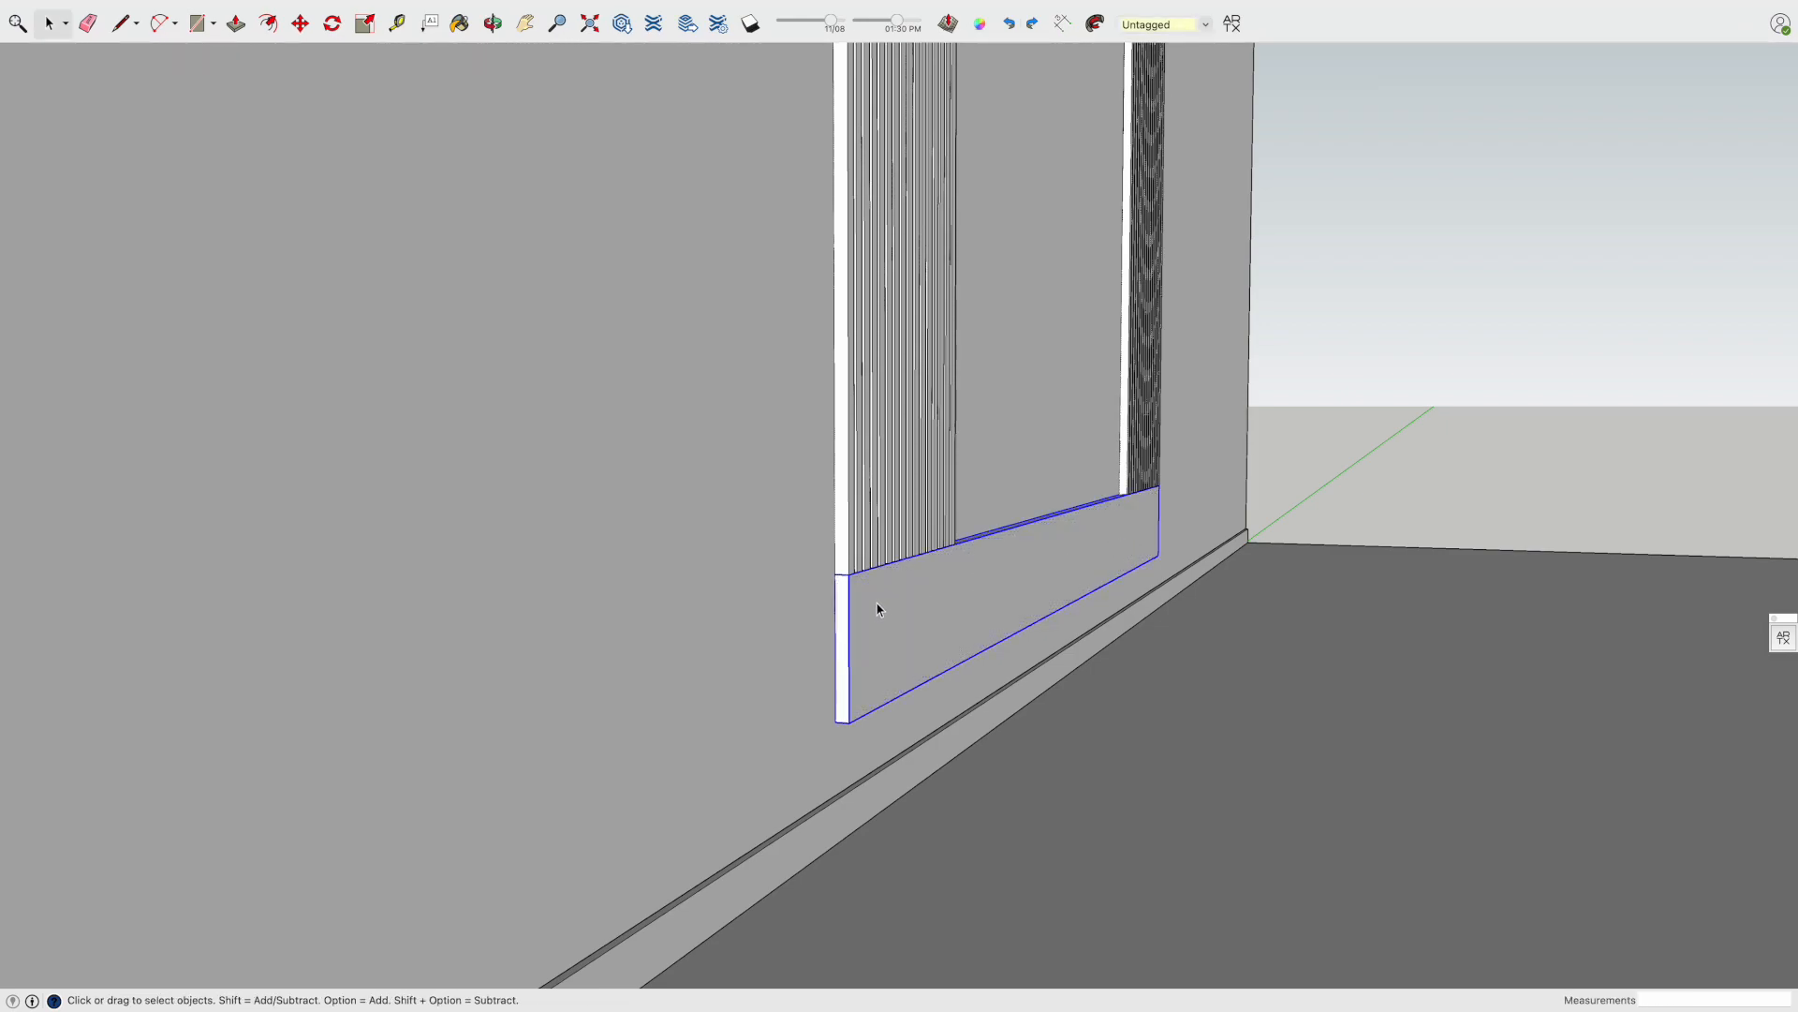
Draw a line across the lower panel's face, just below its upper edge, to split off a thin strip
{"action": "key", "text": "l"}
{"action": "left_click", "coordinate": [849, 574]}
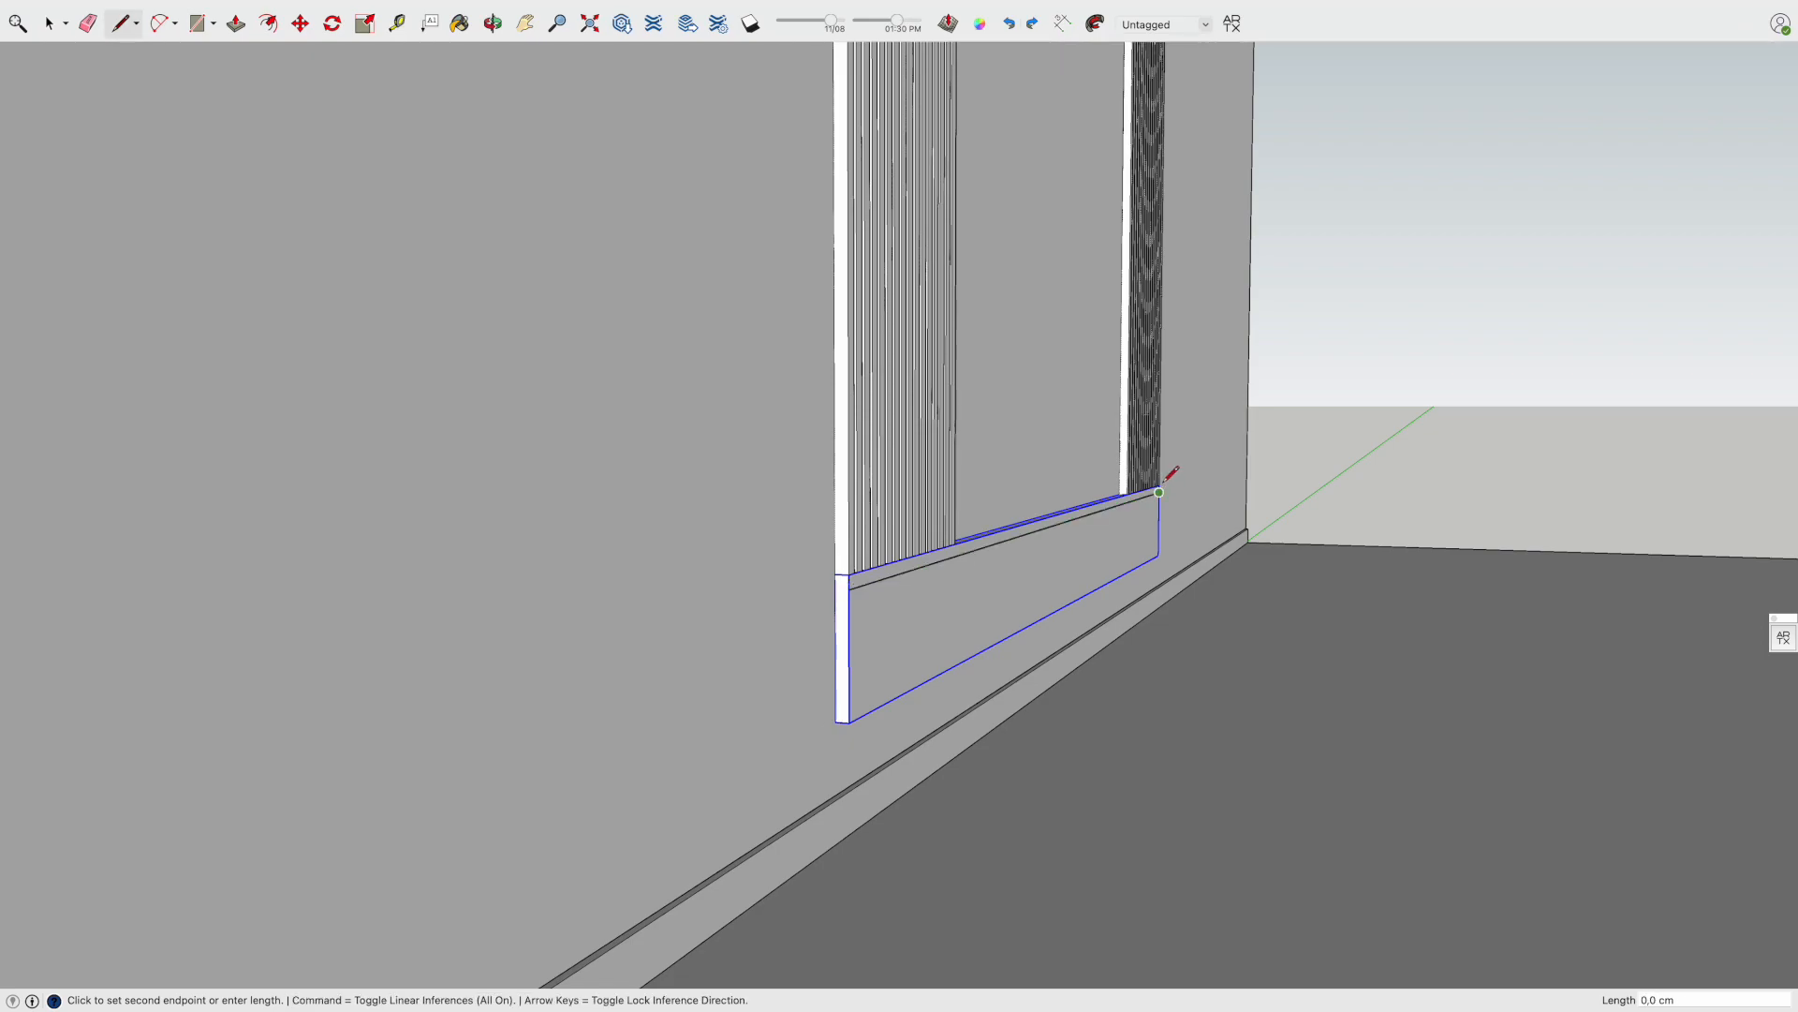
{"action": "scroll", "coordinate": [1164, 479], "scroll_direction": "up", "scroll_amount": 5}
{"action": "key", "text": "space"}
Extrude the lower panel's thin upper strip outward about 18 cm into a board and select the whole board
{"action": "key", "text": "p"}
{"action": "left_click", "coordinate": [413, 775]}
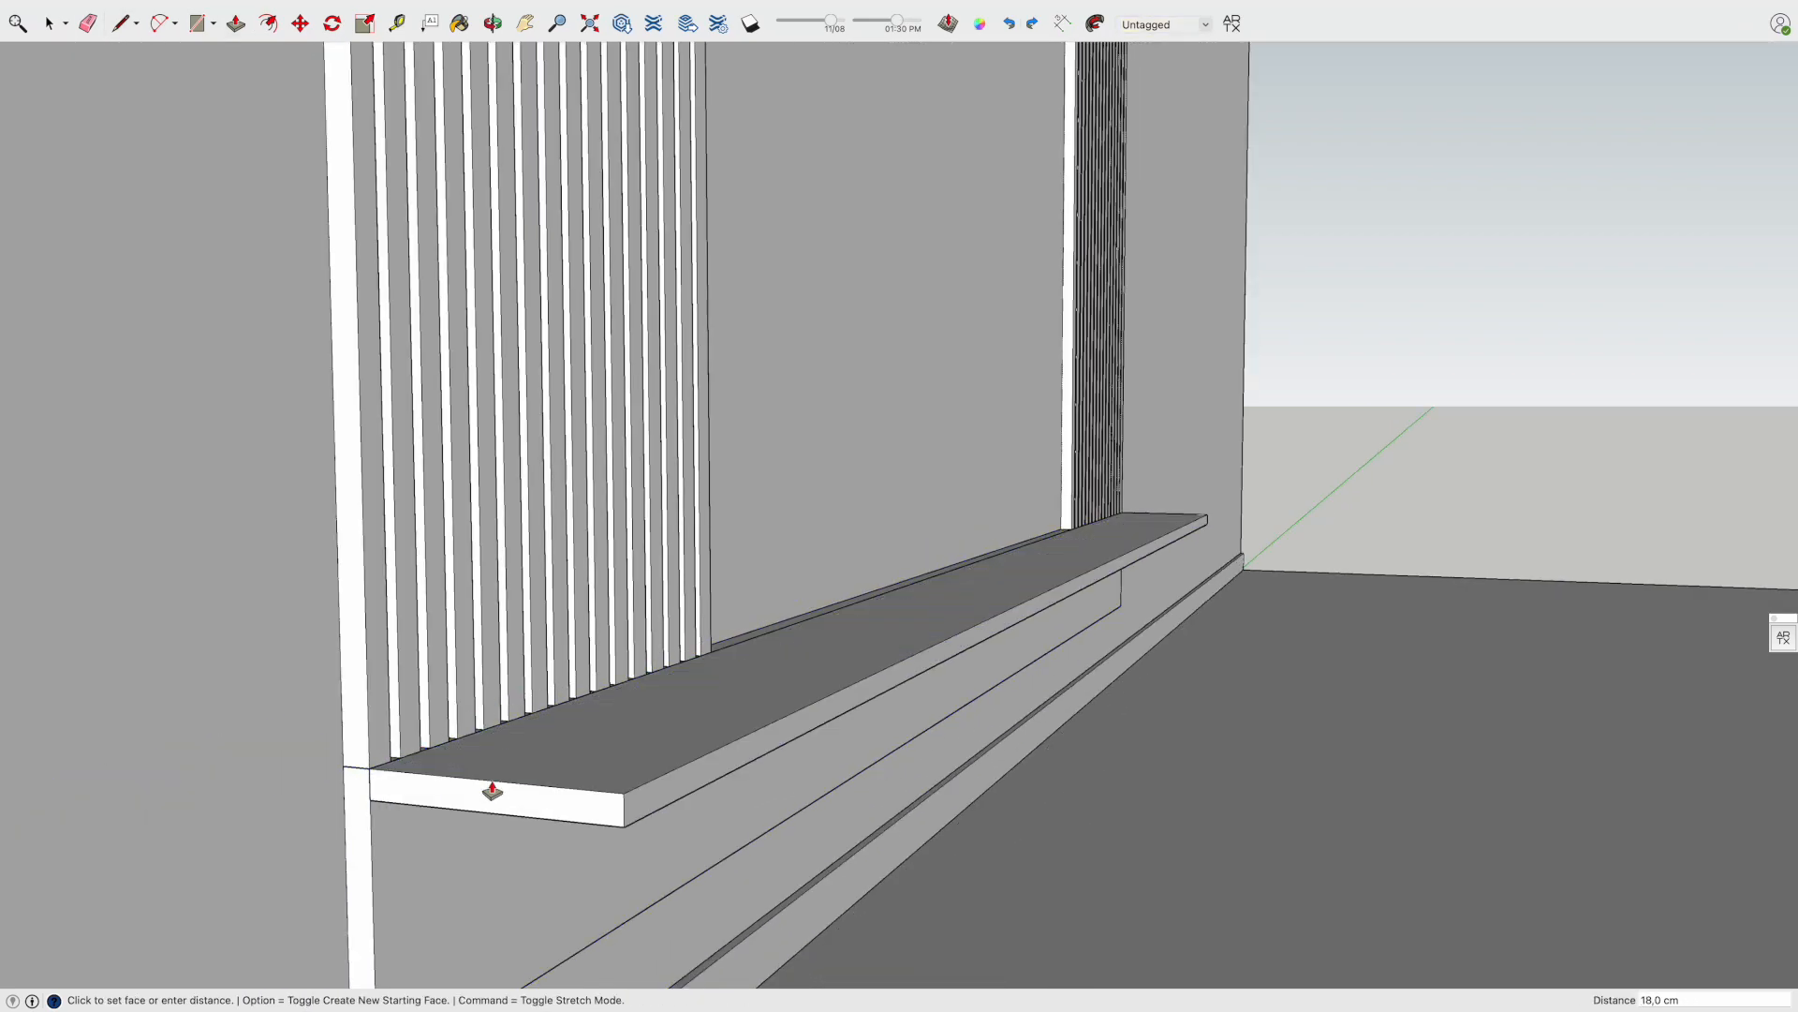
{"action": "left_click", "coordinate": [491, 791]}
{"action": "key", "text": "space"}
{"action": "scroll", "coordinate": [608, 736], "scroll_direction": "down", "scroll_amount": 3}
{"action": "key", "text": "p"}
{"action": "key", "text": "space"}
{"action": "triple_click", "coordinate": [592, 757]}
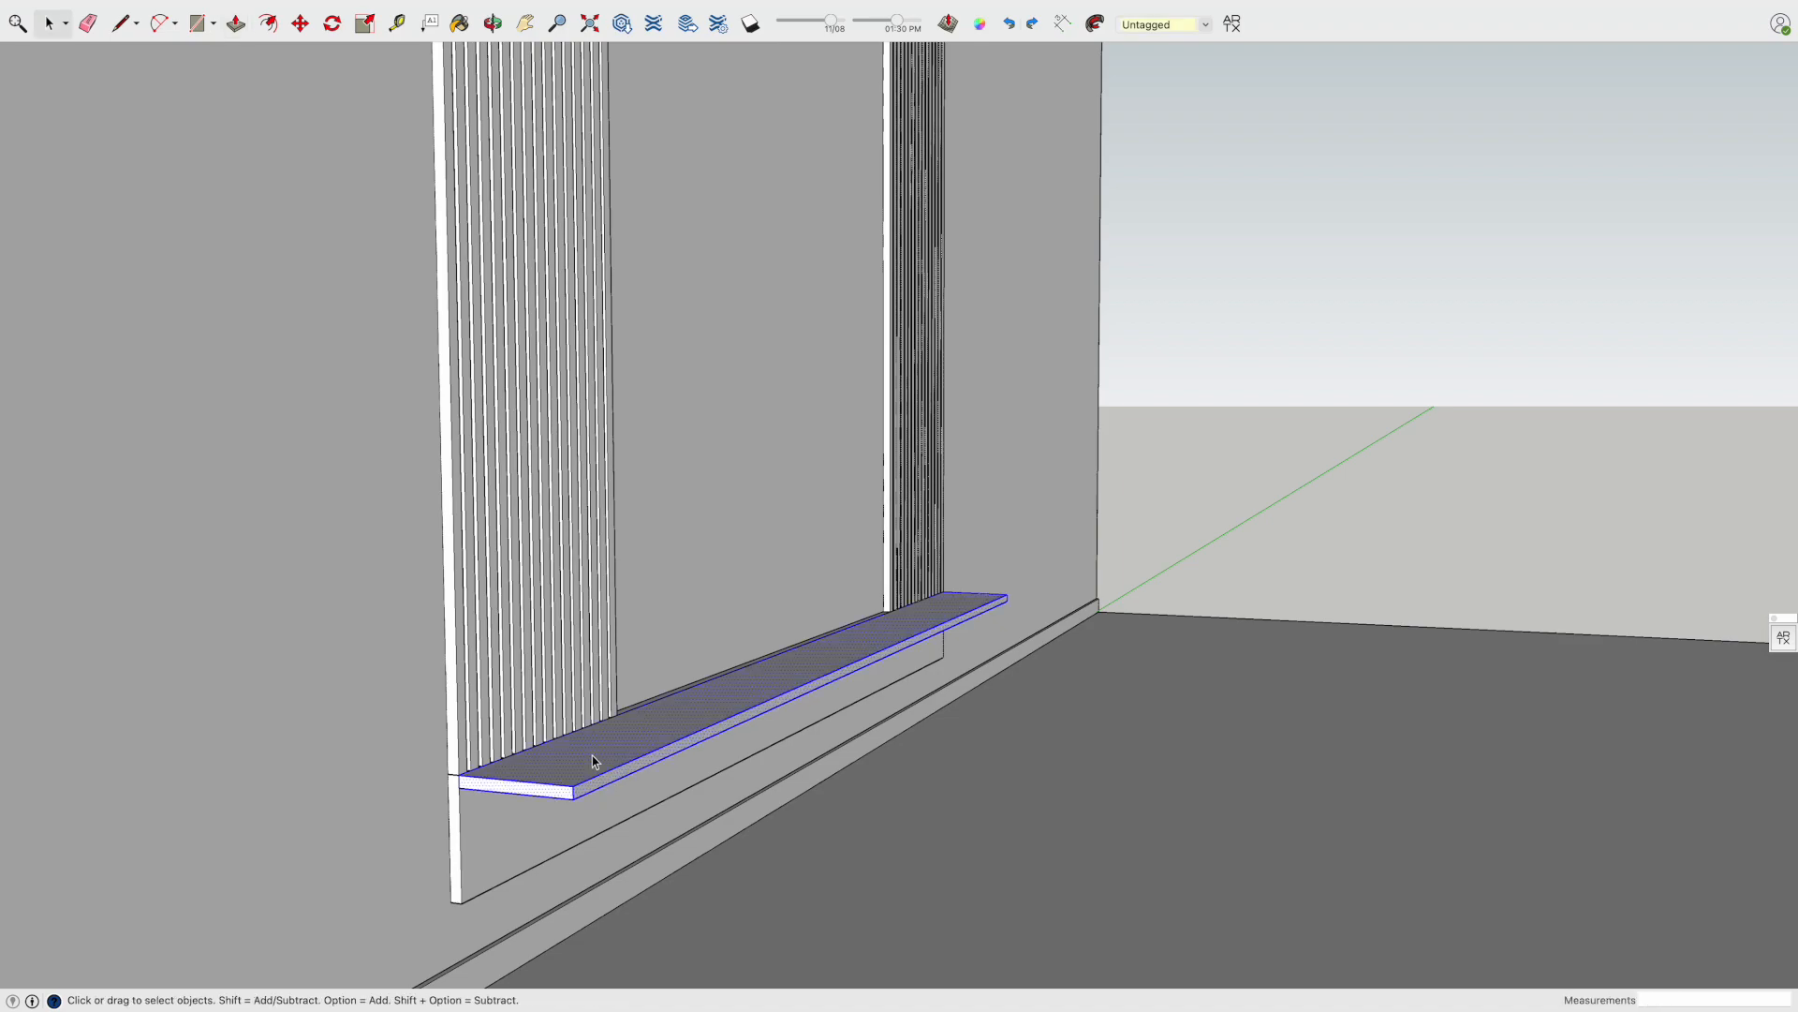
Split off a narrow vertical strip at the lower panel's left end and extrude it outward as a side support under the board
{"action": "middle_click_drag", "start_coordinate": [569, 805], "coordinate": [650, 452]}
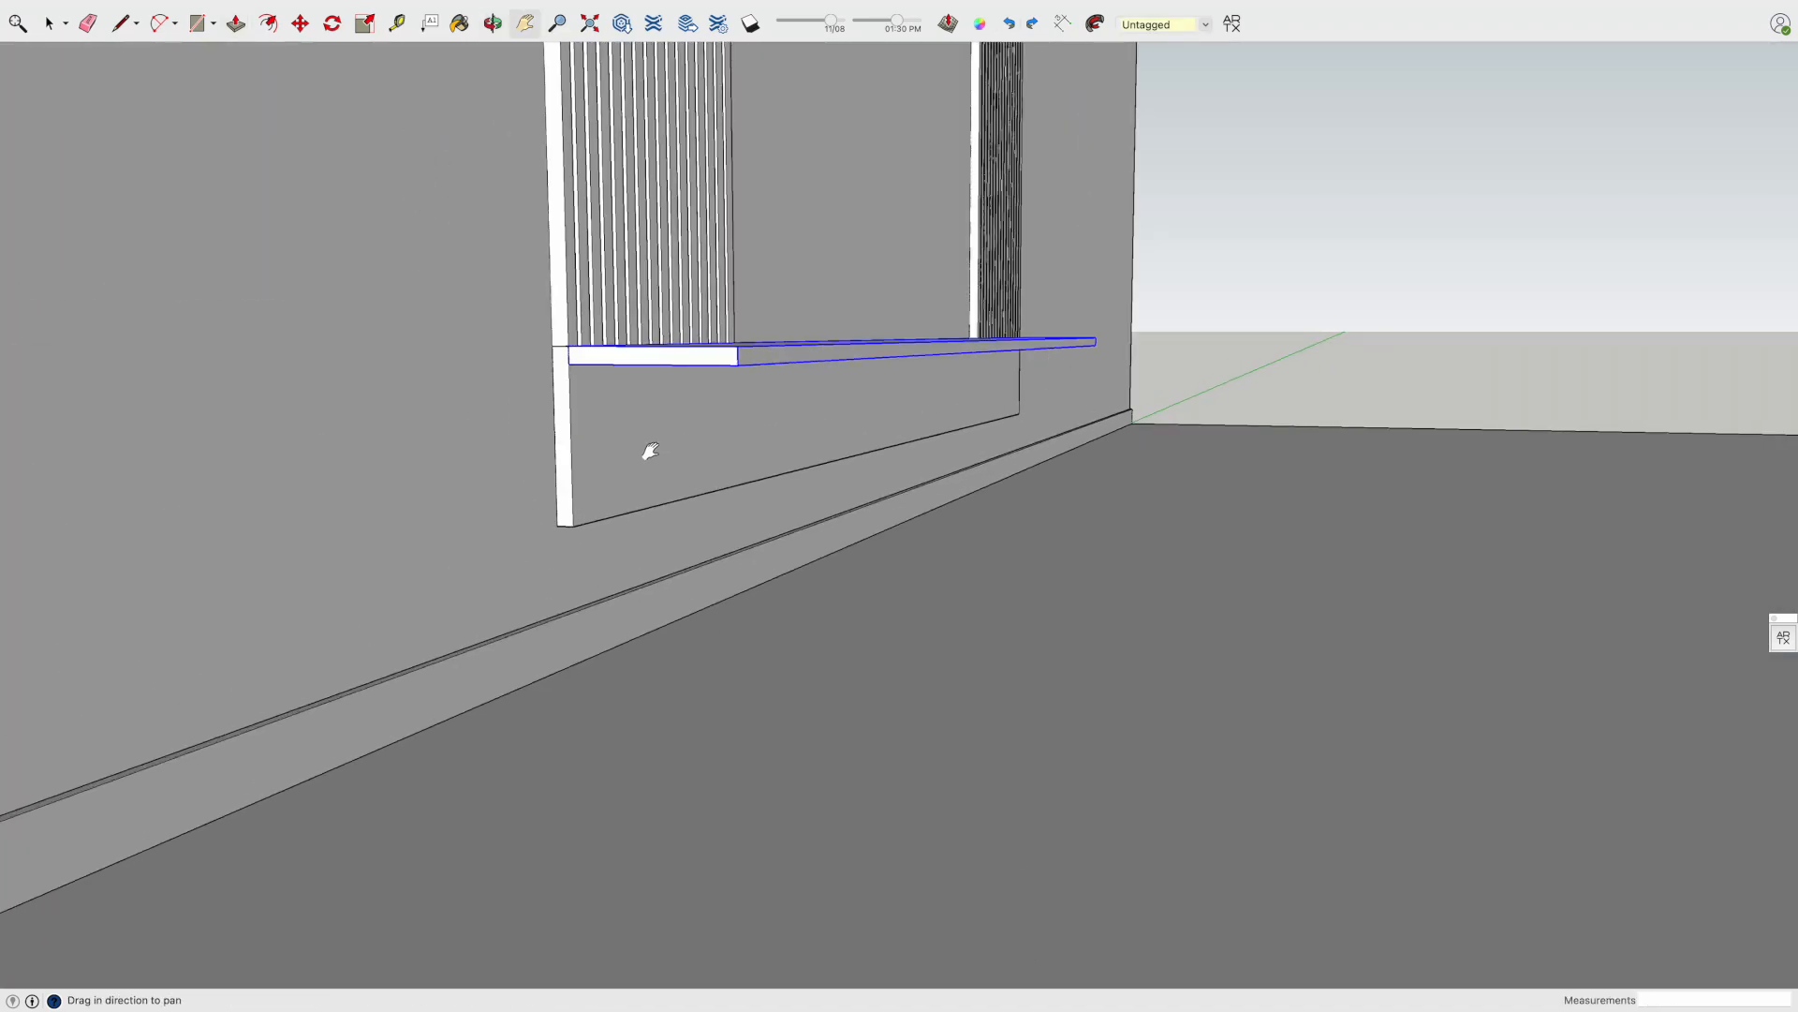
{"action": "scroll", "coordinate": [762, 413], "scroll_direction": "up", "scroll_amount": 5}
{"action": "key", "text": "l"}
{"action": "left_click", "coordinate": [343, 332]}
{"action": "scroll", "coordinate": [365, 333], "scroll_direction": "up", "scroll_amount": 3}
{"action": "key", "text": "space"}
{"action": "key", "text": "p"}
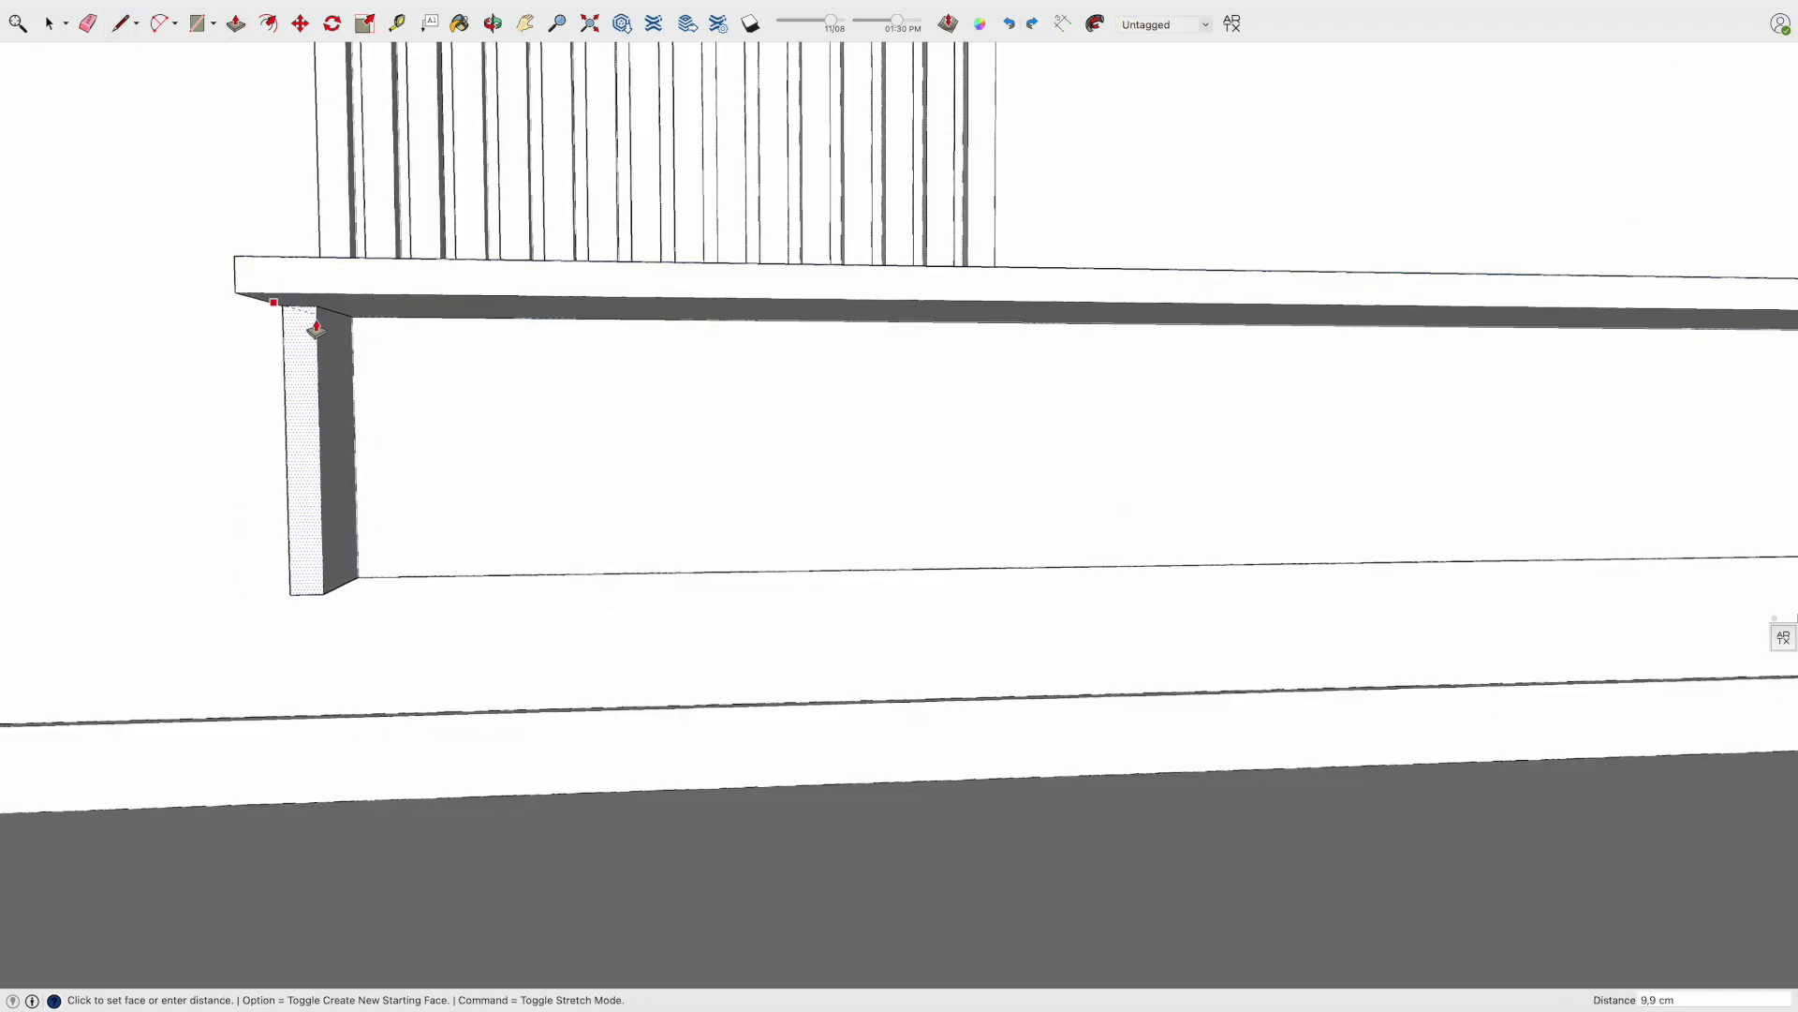
{"action": "key", "text": "space"}
{"action": "middle_click_drag", "start_coordinate": [289, 329], "coordinate": [512, 487]}
{"action": "left_click", "coordinate": [354, 396]}
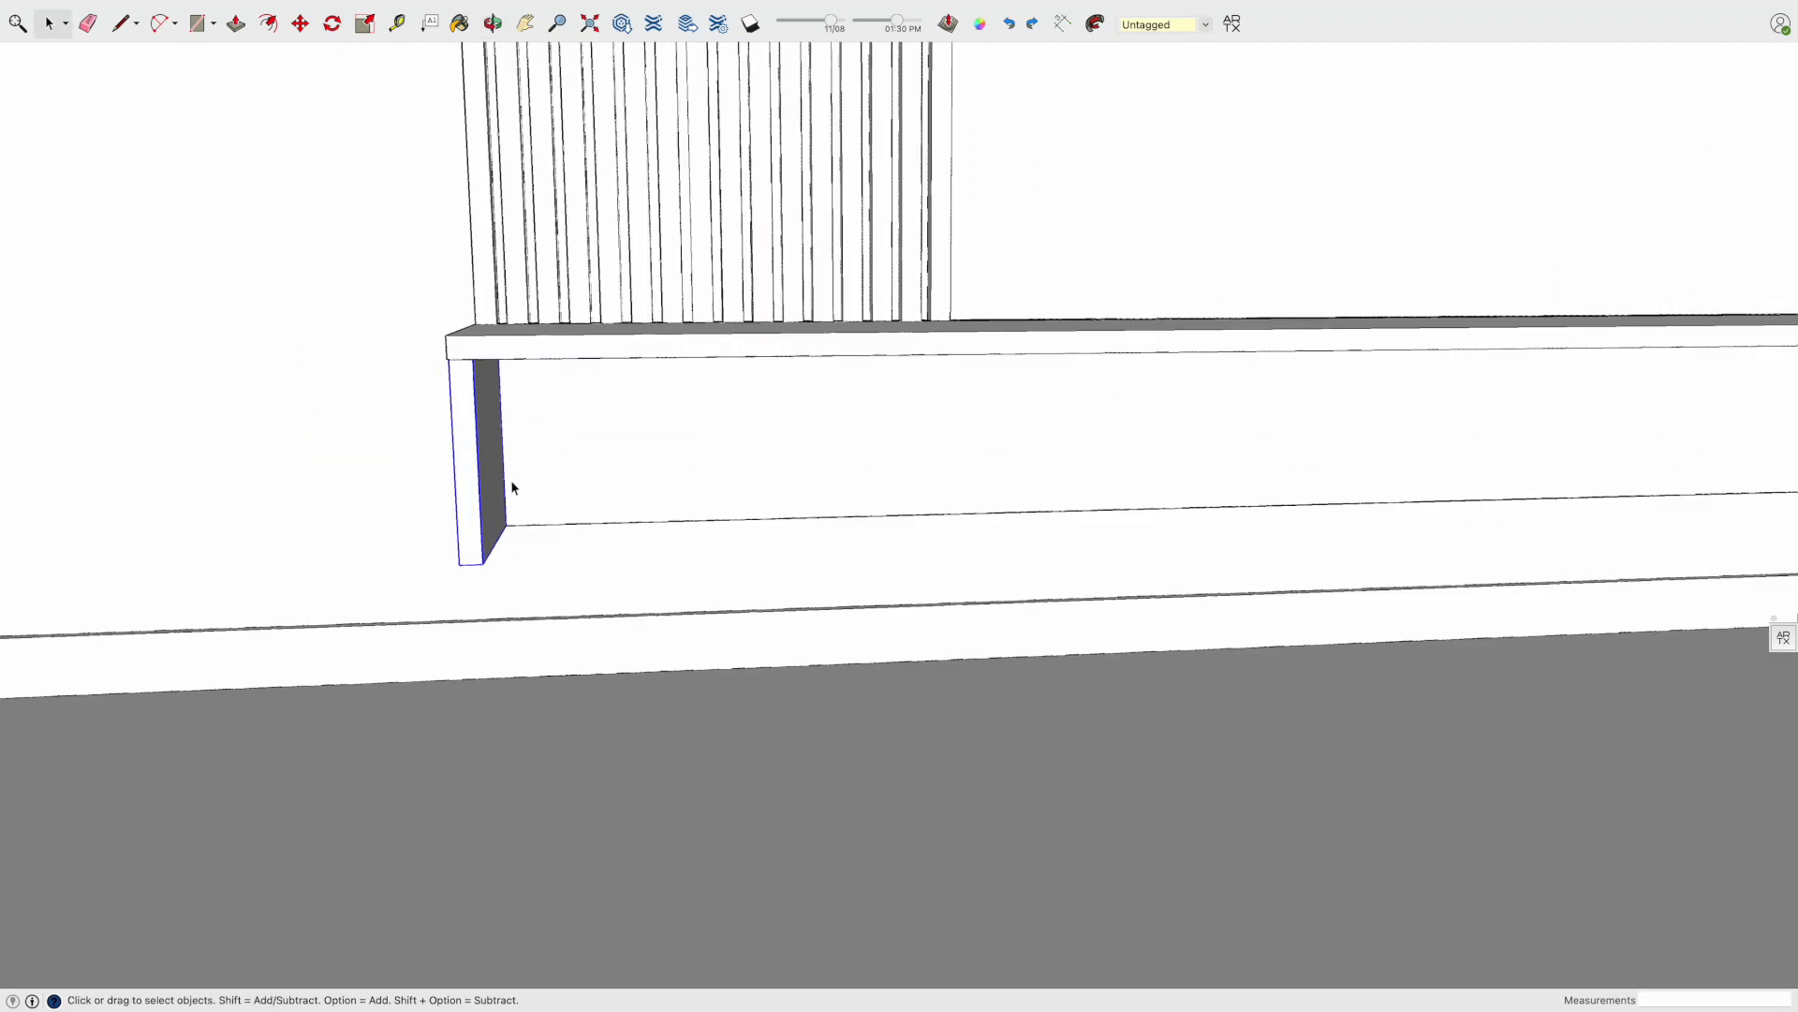
Draw a 20 cm vertical line down from the middle of the board's front lower edge
{"action": "scroll", "coordinate": [520, 492], "scroll_direction": "down", "scroll_amount": 4}
{"action": "key", "text": "l"}
{"action": "left_click", "coordinate": [788, 410]}
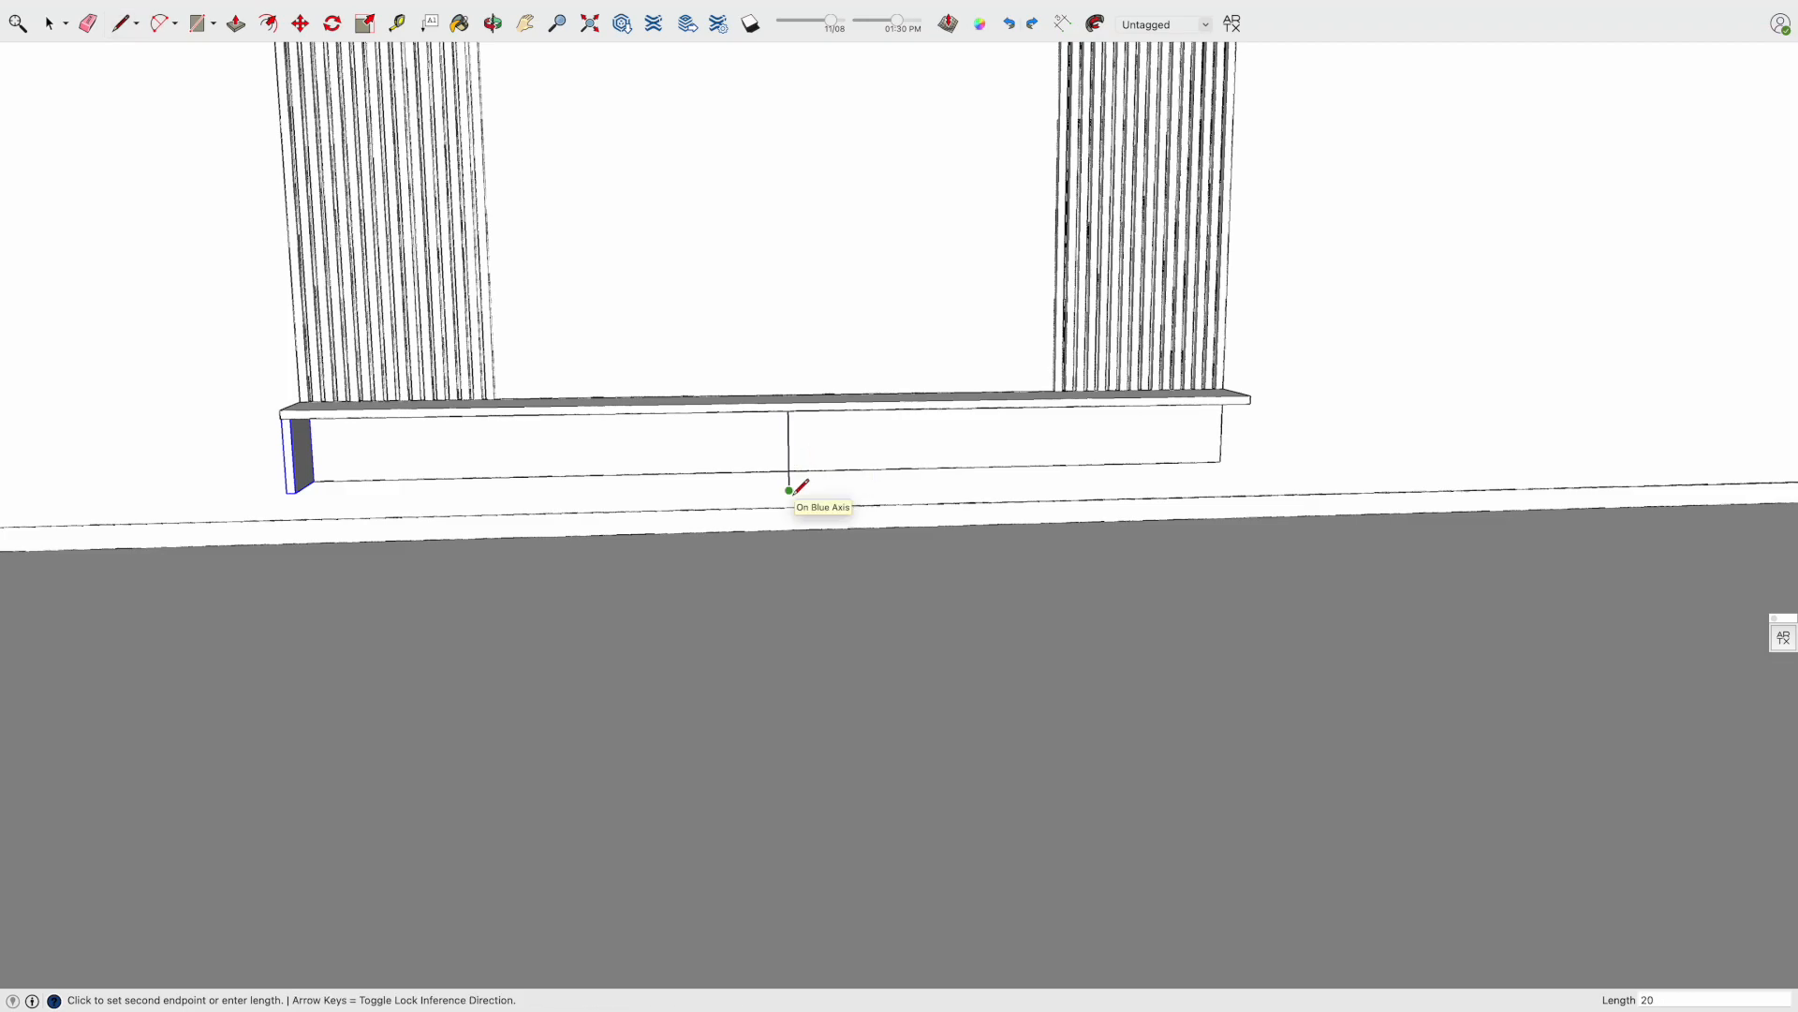
{"action": "middle_click_drag", "start_coordinate": [582, 455], "coordinate": [534, 446]}
Copy the left side support to the vertical line at the middle of the board
{"action": "key", "text": "m"}
{"action": "left_click", "coordinate": [284, 421]}
{"action": "key", "text": "alt"}
{"action": "left_click", "coordinate": [791, 414]}
Place a second copy of the support directly beside the middle one
{"action": "scroll", "coordinate": [788, 416], "scroll_direction": "up", "scroll_amount": 6}
{"action": "left_click", "coordinate": [775, 403]}
{"action": "key", "text": "alt"}
{"action": "left_click", "coordinate": [807, 402]}
{"action": "scroll", "coordinate": [828, 544], "scroll_direction": "down", "scroll_amount": 3}
{"action": "middle_click_drag", "start_coordinate": [827, 549], "coordinate": [735, 569]}
{"action": "key", "text": "space"}
{"action": "left_click", "coordinate": [740, 583]}
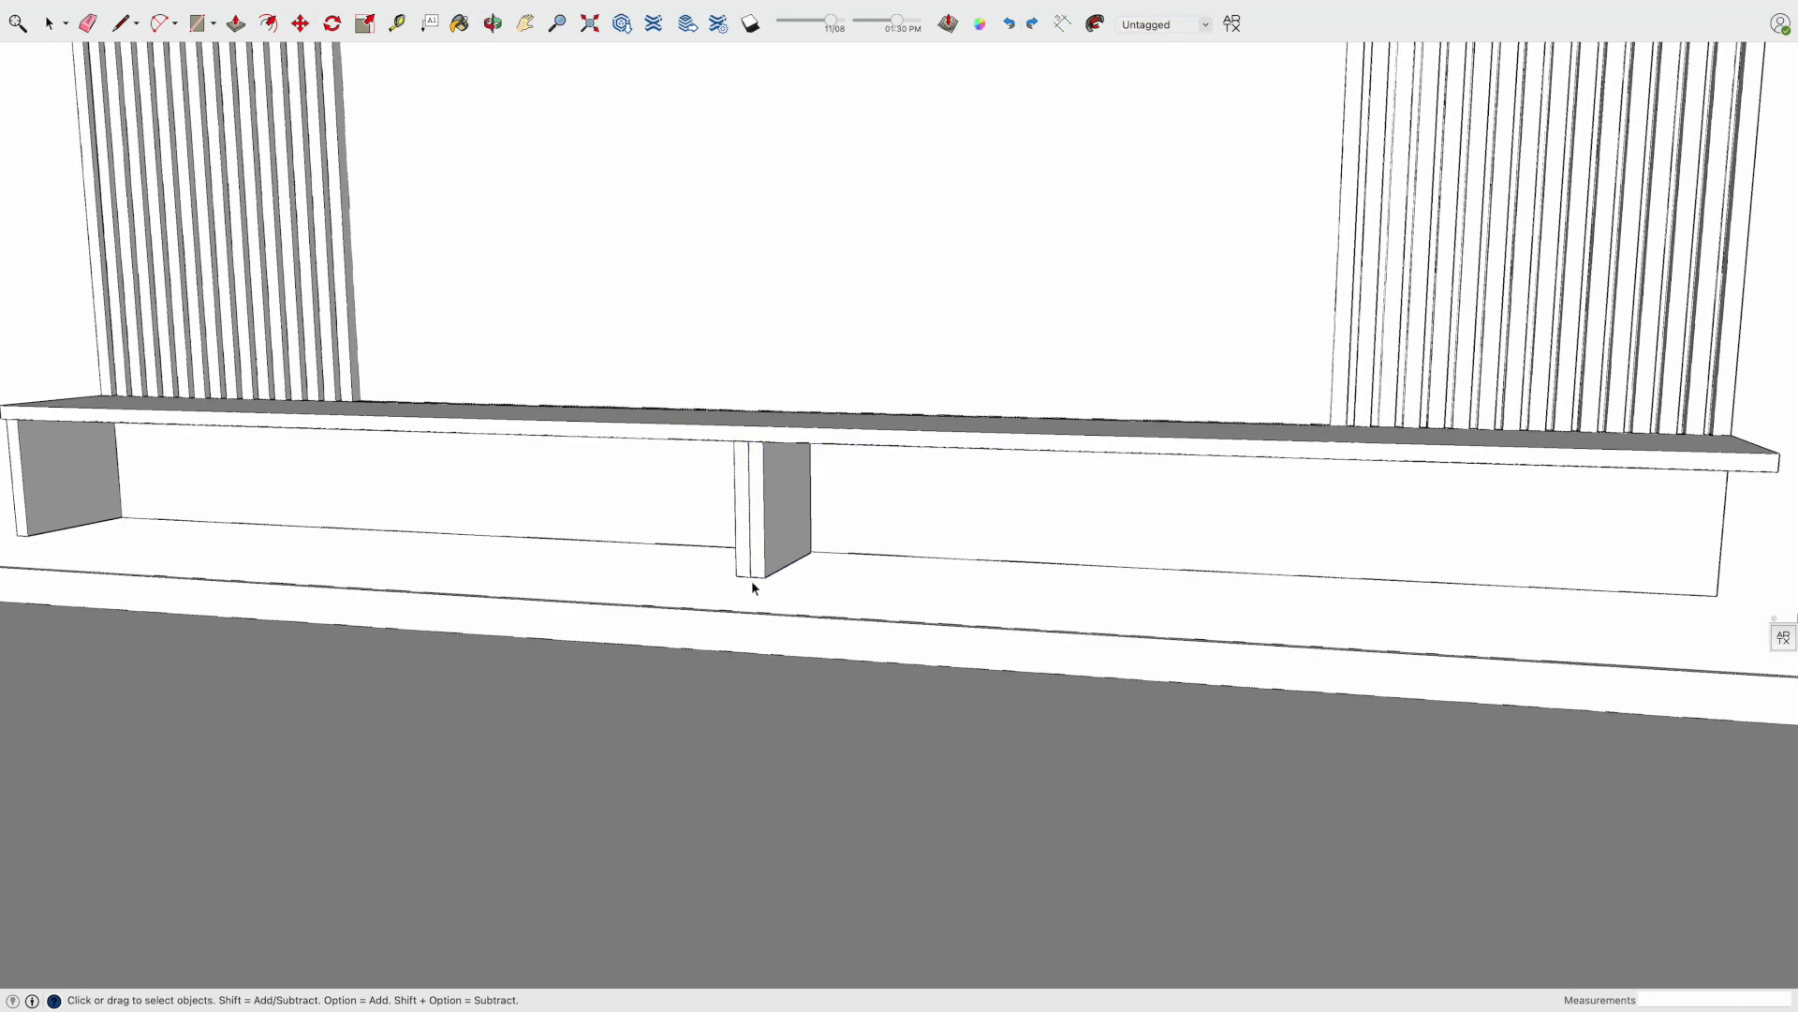
{"action": "left_click", "coordinate": [748, 440]}
Copy a middle support 118 cm along the board to its right end
{"action": "scroll", "coordinate": [1302, 451], "scroll_direction": "down", "scroll_amount": 4}
{"action": "middle_click_drag", "start_coordinate": [1317, 483], "coordinate": [599, 468], "text": "shift"}
{"action": "middle_click_drag", "start_coordinate": [599, 469], "coordinate": [676, 476]}
{"action": "key", "text": "space"}
{"action": "left_click", "coordinate": [644, 474]}
{"action": "key", "text": "m"}
{"action": "left_click_drag", "start_coordinate": [652, 428], "coordinate": [1224, 462], "text": "alt"}
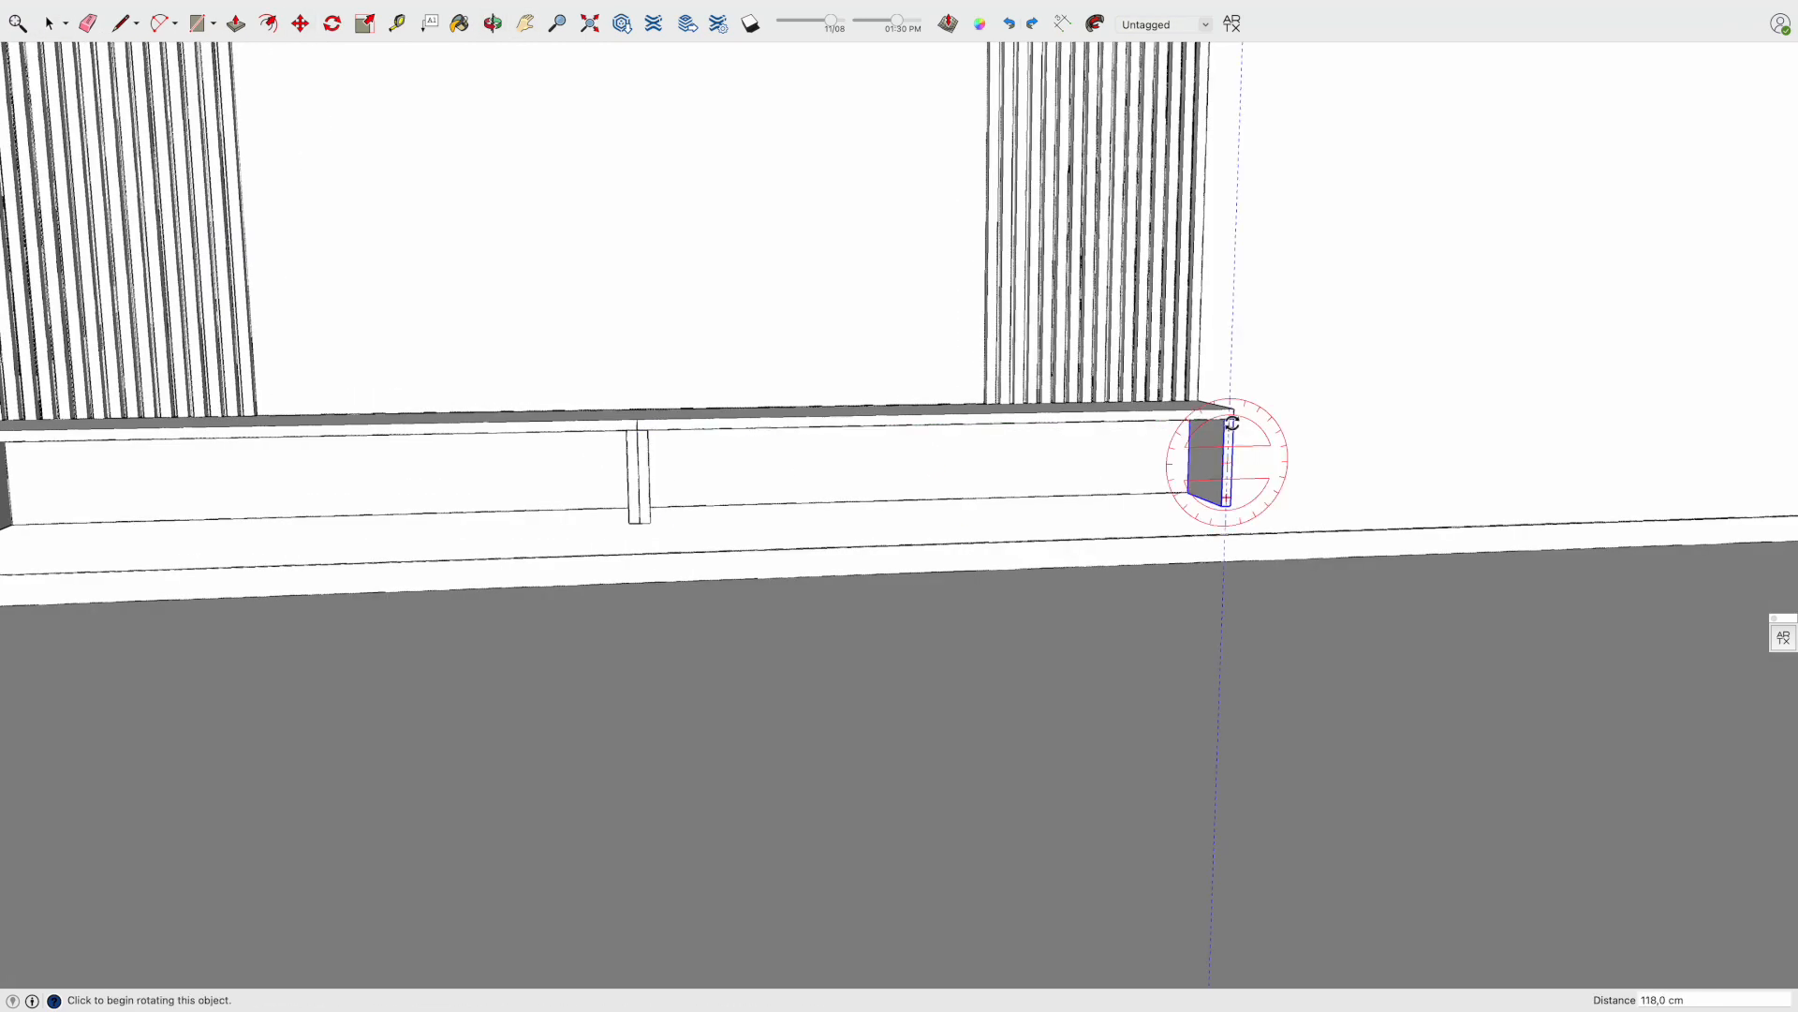
Mark the midpoint between the middle and right end supports with a short vertical line on the board's front edge
{"action": "key", "text": "l"}
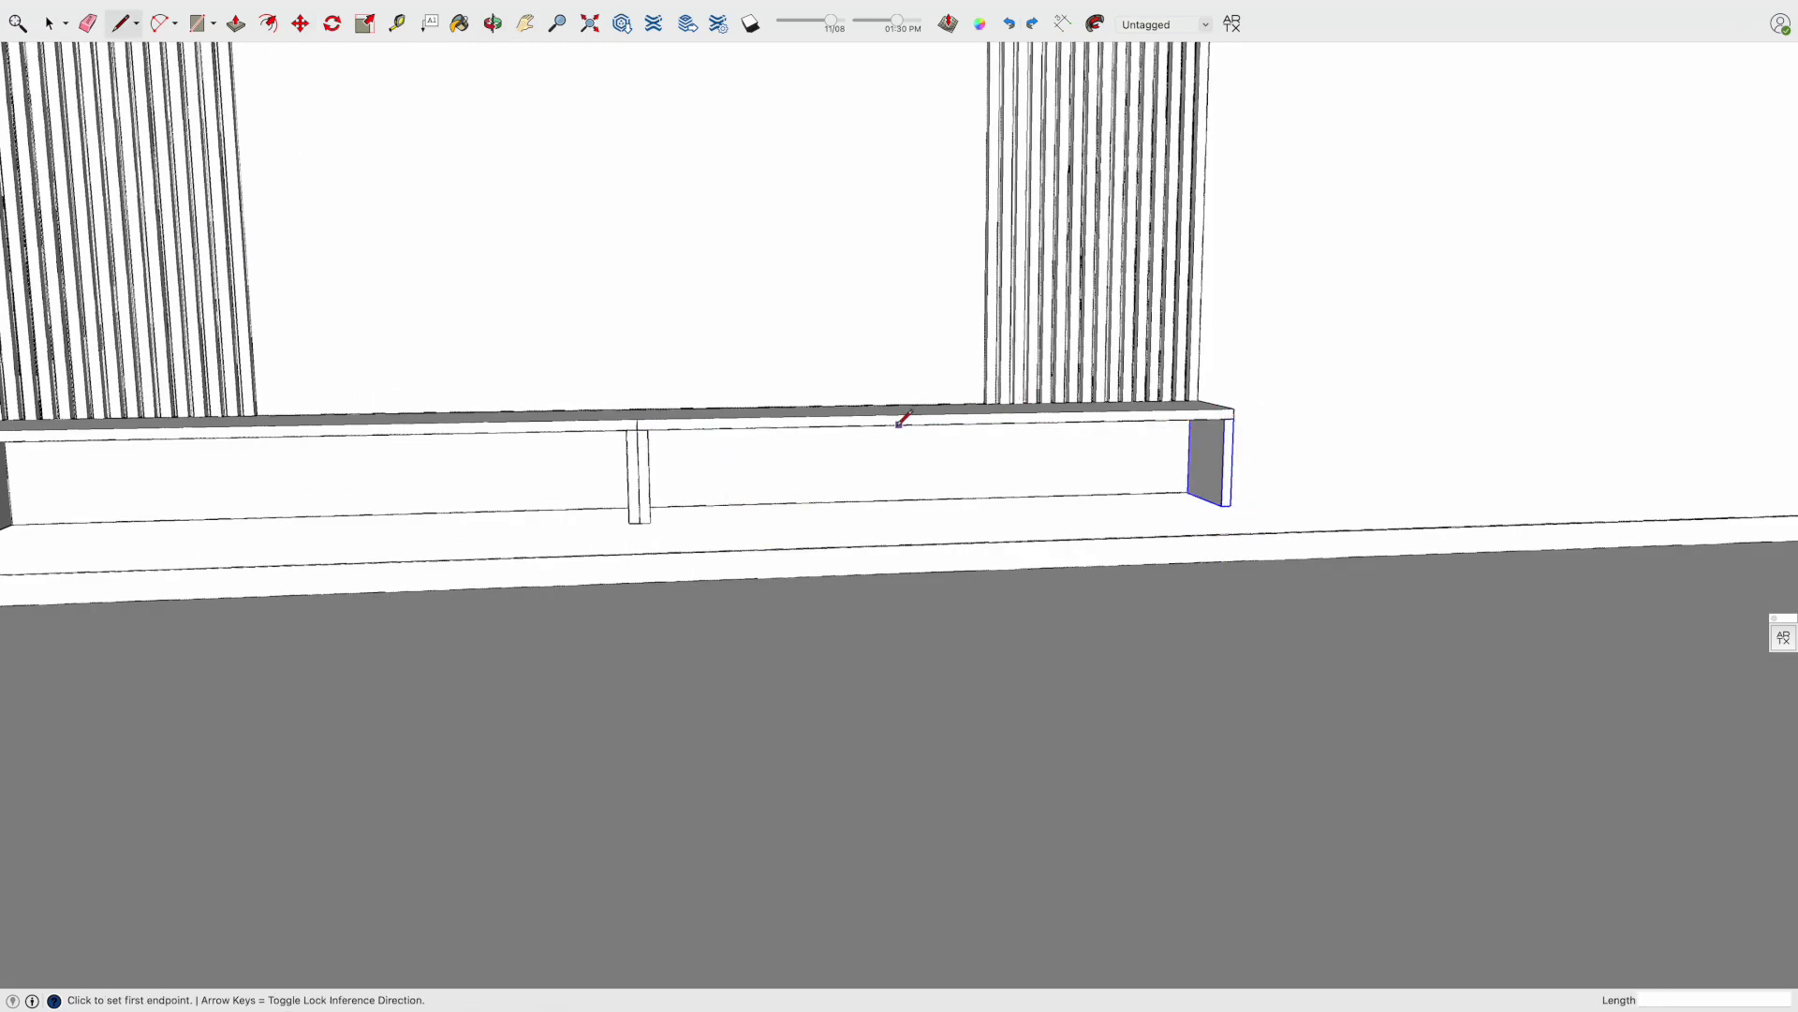
{"action": "left_click", "coordinate": [647, 429]}
{"action": "left_click", "coordinate": [1225, 418]}
{"action": "left_click", "coordinate": [946, 425]}
{"action": "left_click", "coordinate": [946, 415]}
Move one of the two middle supports about 60 cm to the midpoint mark on the board's right half
{"action": "key", "text": "space"}
{"action": "left_click", "coordinate": [645, 445]}
{"action": "key", "text": "m"}
{"action": "left_click_drag", "start_coordinate": [637, 437], "coordinate": [942, 422], "text": "alt"}
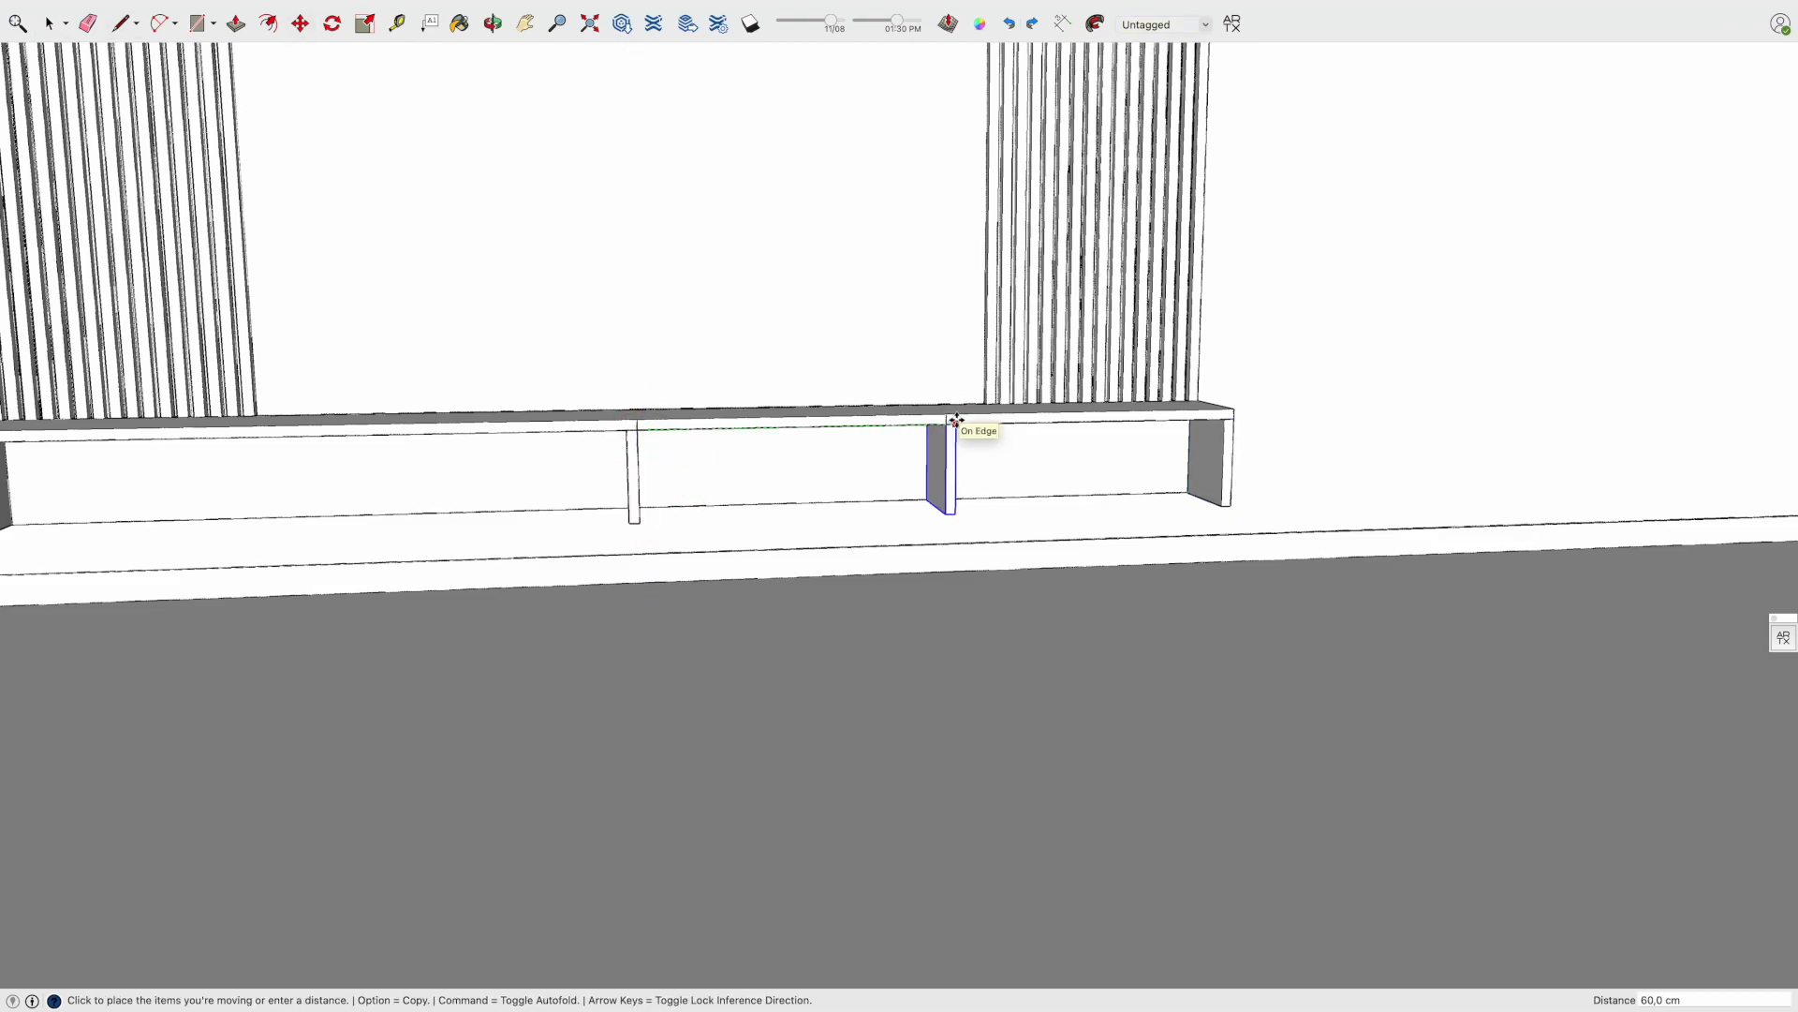
Try to shift the moved support slightly at the right midpoint mark and undo the shift
{"action": "scroll", "coordinate": [968, 421], "scroll_direction": "up", "scroll_amount": 5}
{"action": "left_click", "coordinate": [917, 425]}
{"action": "scroll", "coordinate": [941, 428], "scroll_direction": "up", "scroll_amount": 5}
{"action": "left_click", "coordinate": [947, 429]}
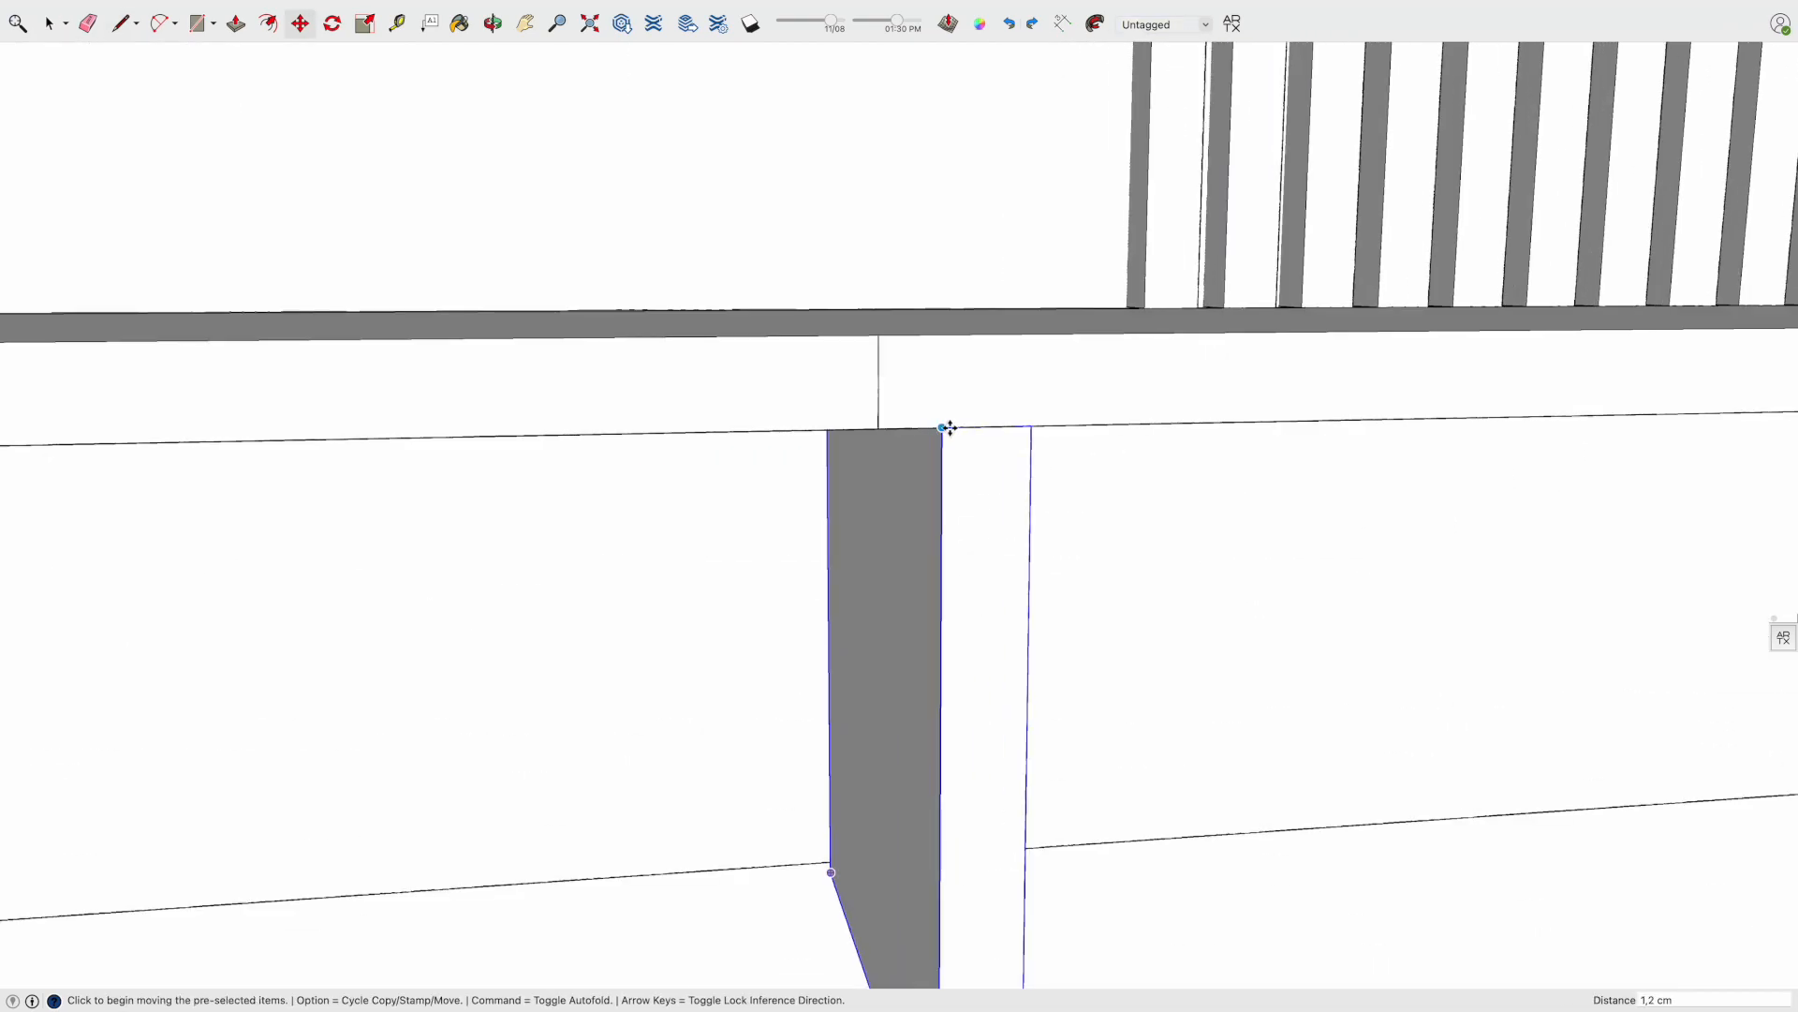
{"action": "key", "text": "super+z"}
Copy the support at the right midpoint mark 2 cm sideways to form an adjoining pair
{"action": "scroll", "coordinate": [888, 428], "scroll_direction": "down", "scroll_amount": 9}
{"action": "key", "text": "m"}
{"action": "scroll", "coordinate": [884, 443], "scroll_direction": "down", "scroll_amount": 3}
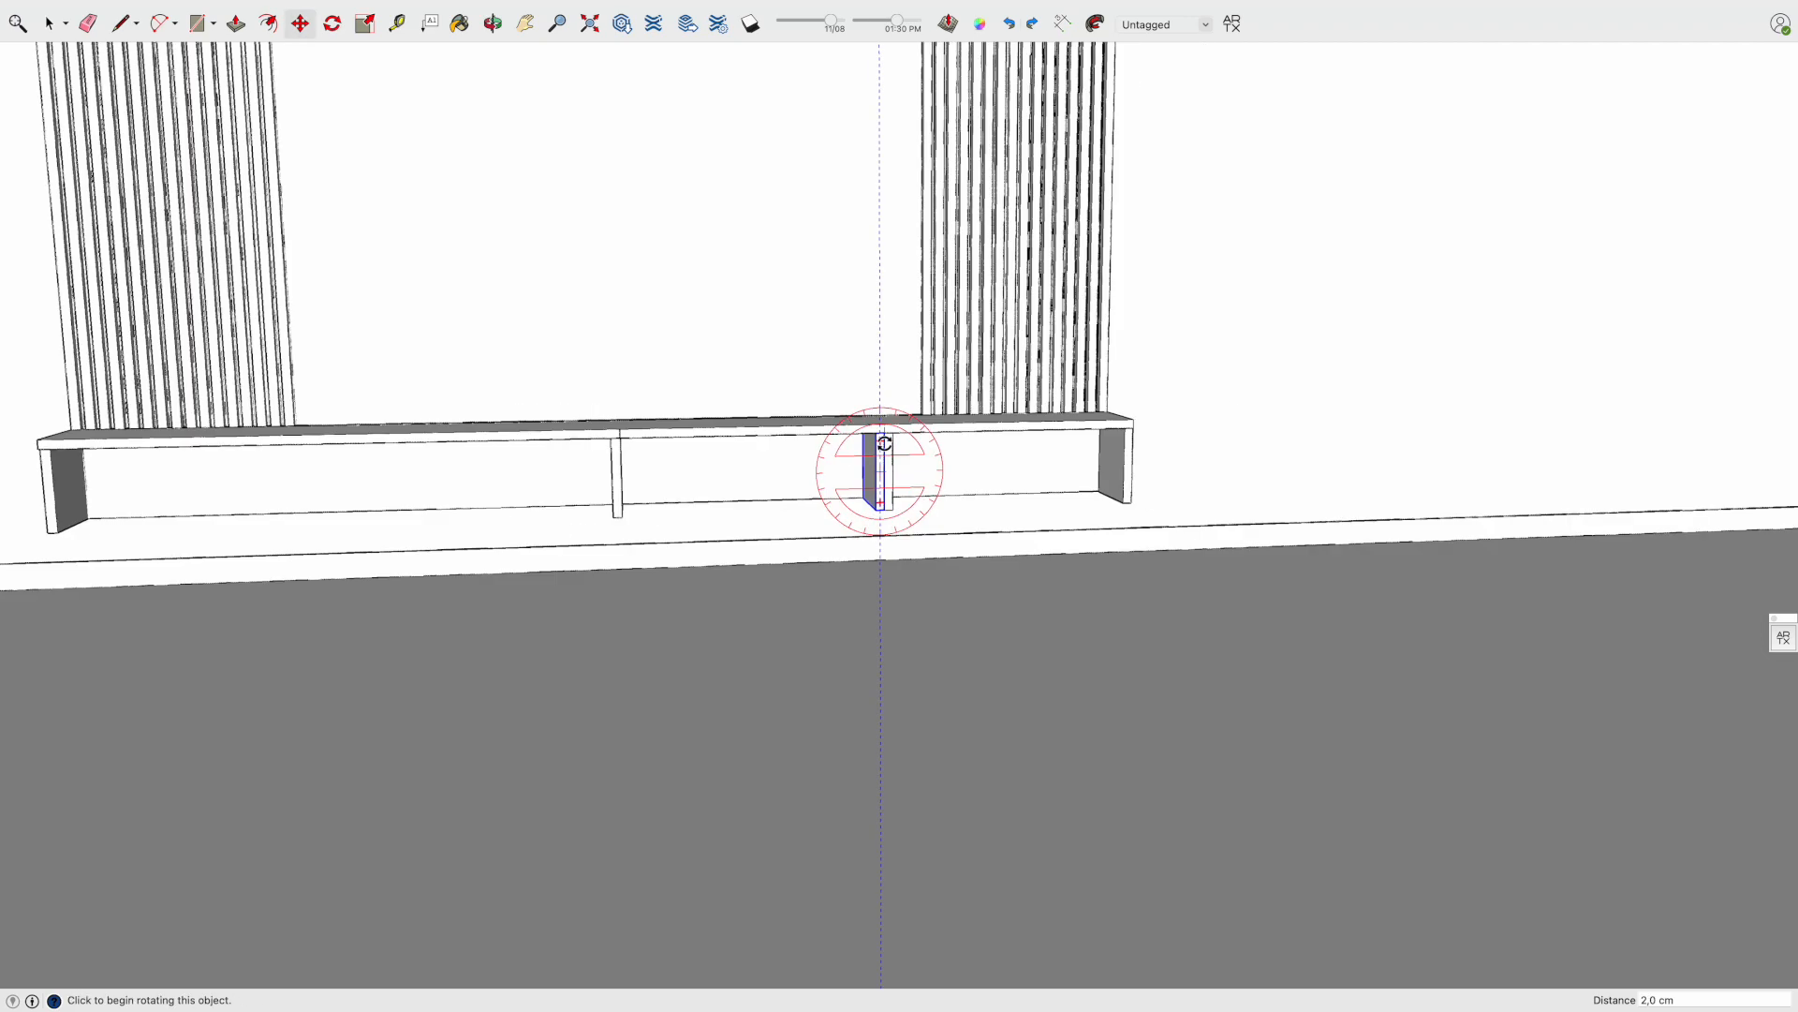
Mark the midpoint of the board's left half with a short vertical line on its front edge
{"action": "middle_click_drag", "start_coordinate": [574, 505], "coordinate": [867, 503], "text": "shift"}
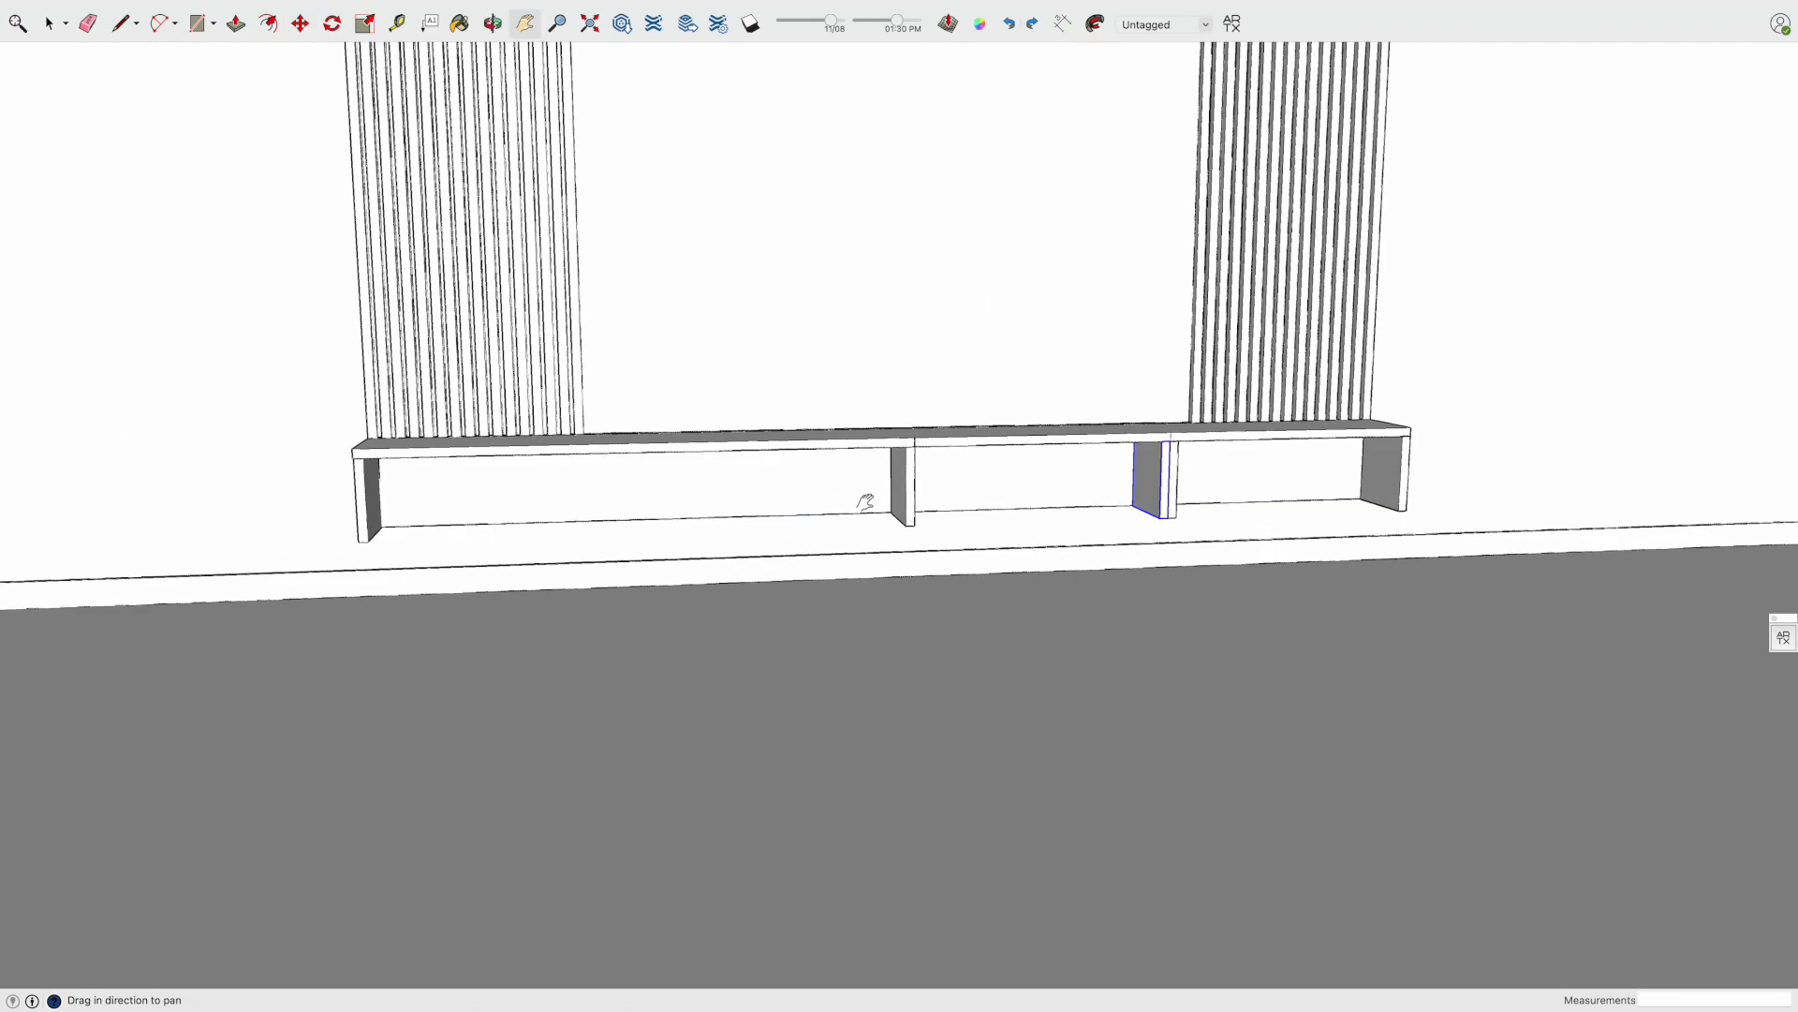
{"action": "key", "text": "l"}
{"action": "left_click", "coordinate": [642, 452]}
{"action": "left_click", "coordinate": [642, 444]}
{"action": "key", "text": "m"}
{"action": "left_click", "coordinate": [361, 540]}
{"action": "key", "text": "alt"}
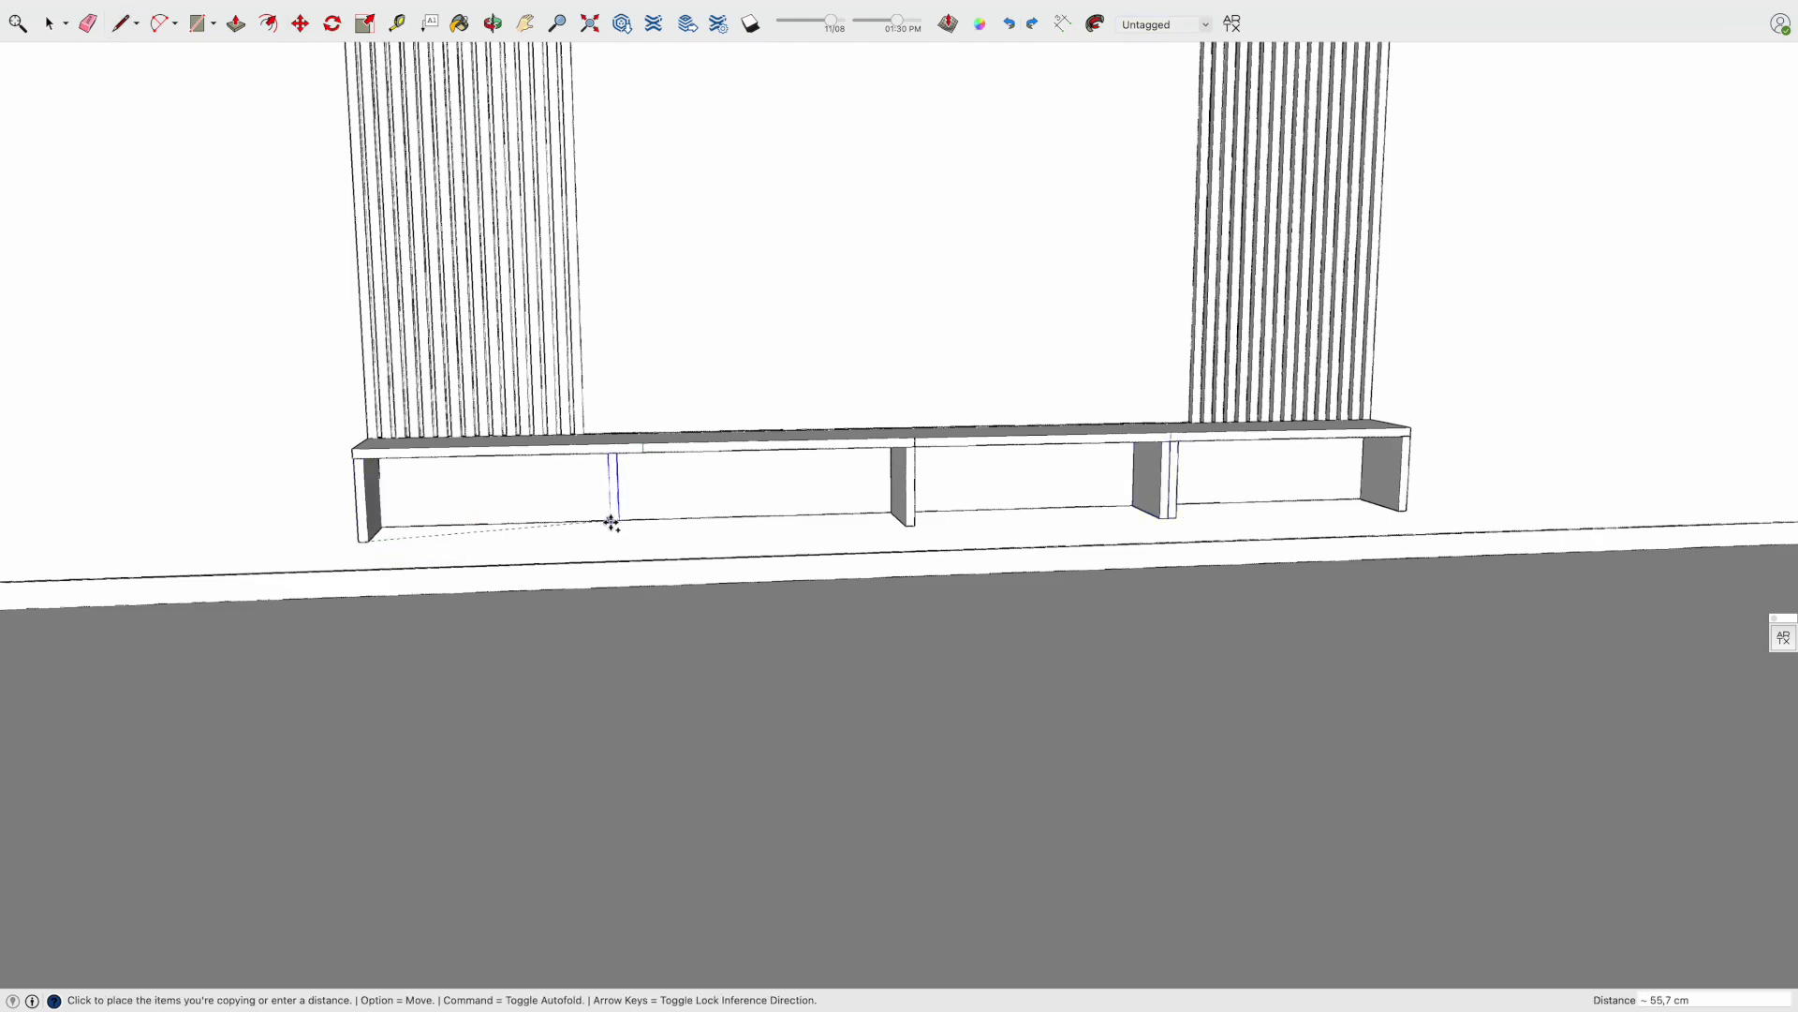
{"action": "key", "text": "Escape"}
Copy the left end support about 58 cm along the board to the left midpoint mark
{"action": "left_click", "coordinate": [364, 458]}
{"action": "key", "text": "alt"}
{"action": "left_click", "coordinate": [642, 454]}
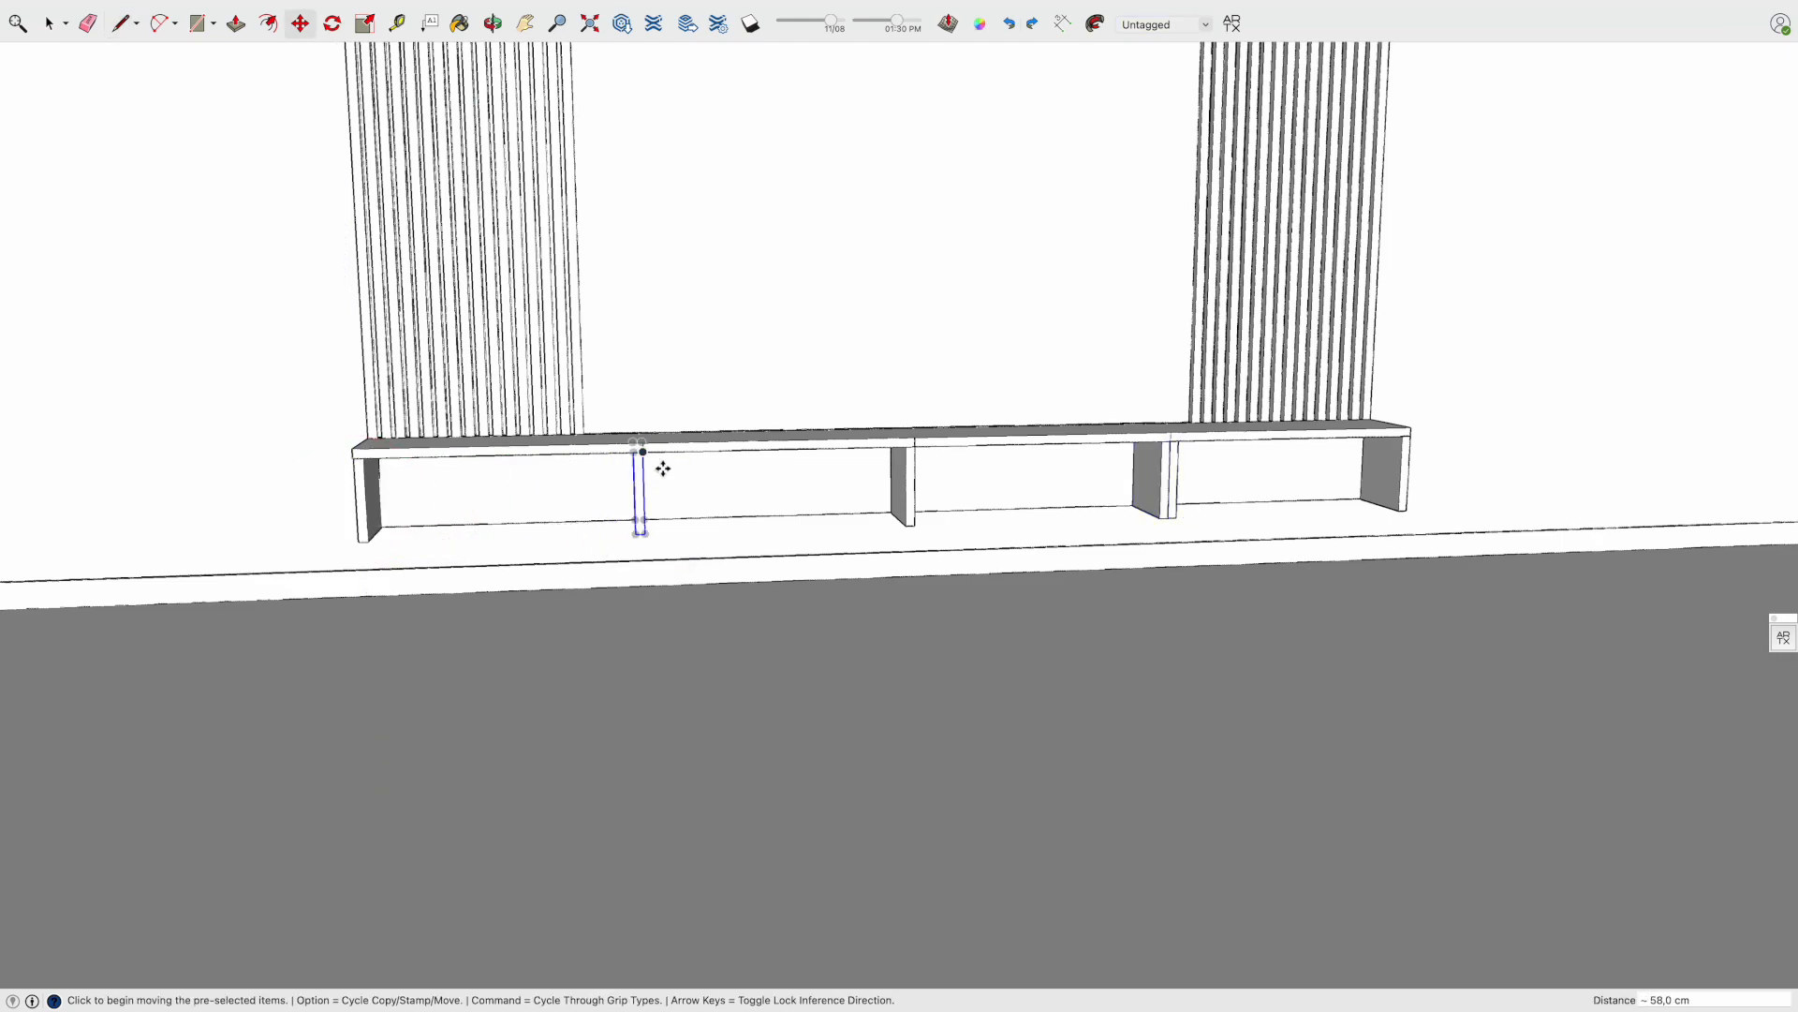
Place another copy of the support directly beside it so the pair meets at the left midpoint mark
{"action": "left_click", "coordinate": [634, 455]}
{"action": "key", "text": "alt"}
{"action": "left_click", "coordinate": [654, 455]}
{"action": "scroll", "coordinate": [654, 455], "scroll_direction": "up", "scroll_amount": 5}
{"action": "left_click", "coordinate": [654, 451]}
{"action": "left_click", "coordinate": [615, 450]}
{"action": "scroll", "coordinate": [614, 449], "scroll_direction": "down", "scroll_amount": 5}
{"action": "key", "text": "space"}
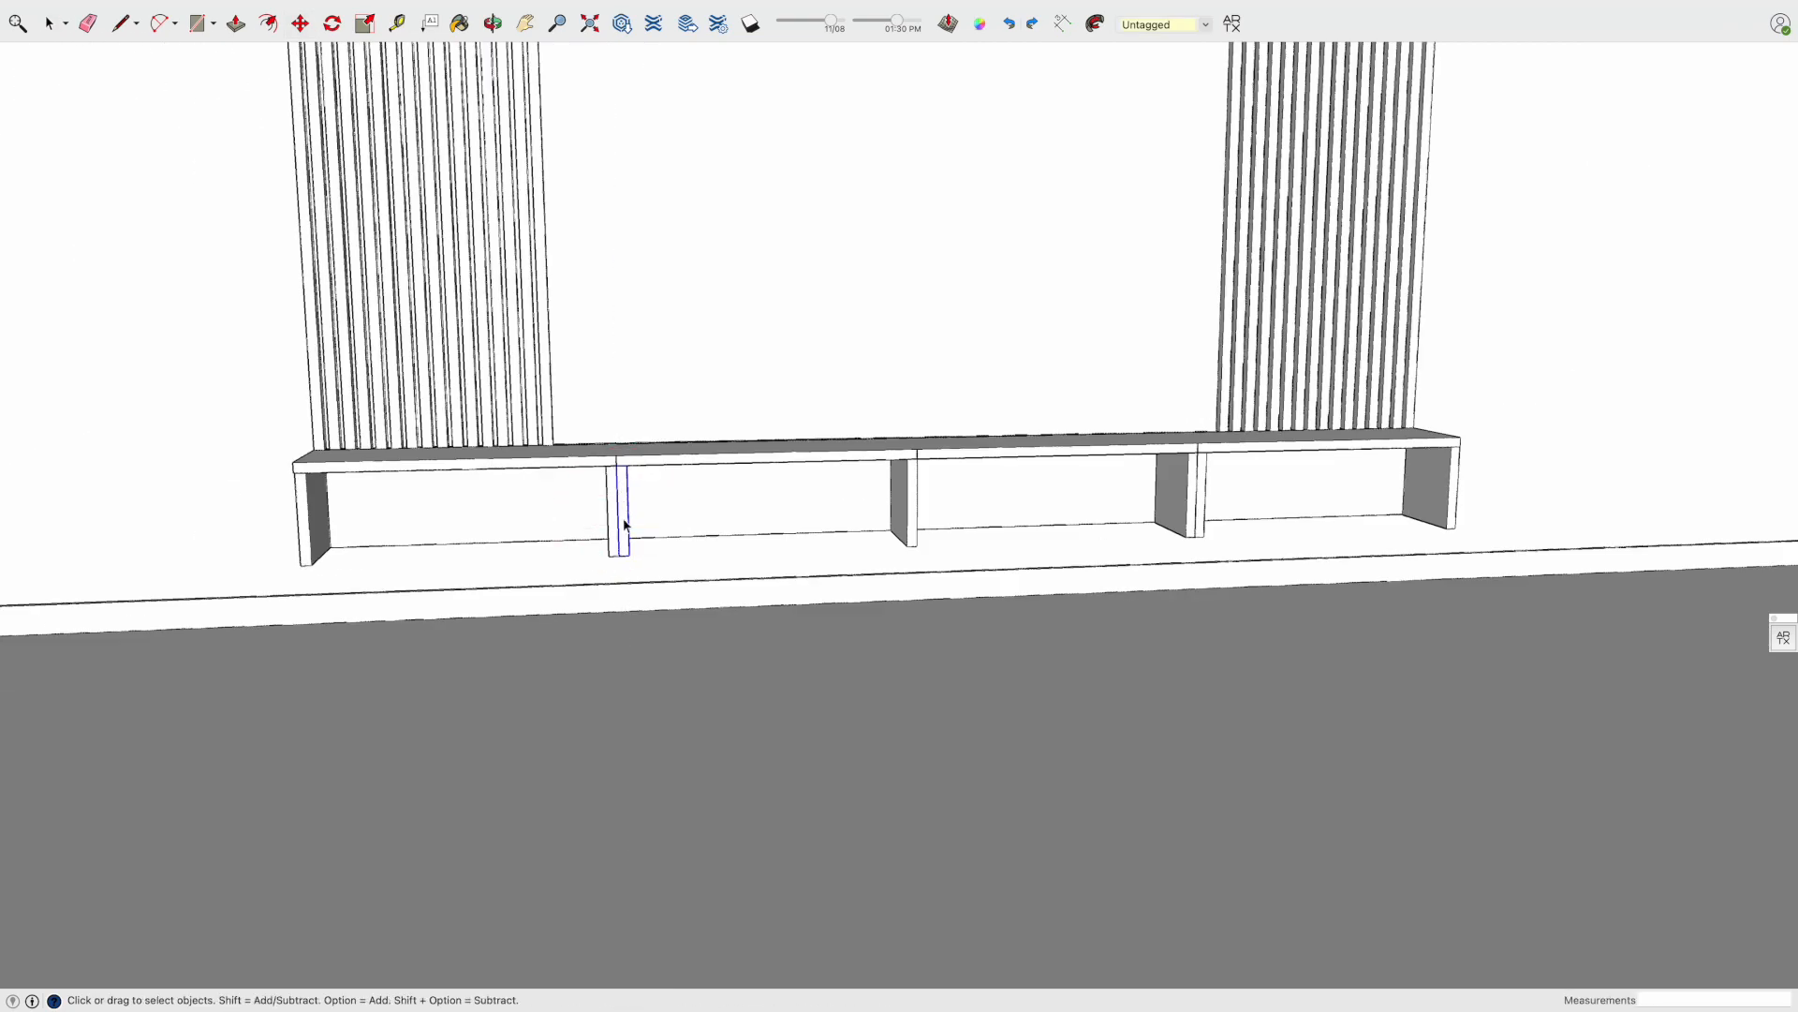
Draw a rectangle covering the floor of the leftmost compartment
{"action": "scroll", "coordinate": [331, 547], "scroll_direction": "up", "scroll_amount": 5}
{"action": "left_click", "coordinate": [323, 541]}
{"action": "left_click", "coordinate": [1714, 583]}
Try to move the right end support 1 cm inward
{"action": "mouse_move", "coordinate": [1628, 575]}
{"action": "middle_mouse_down"}
{"action": "mouse_move", "coordinate": [1284, 621]}
{"action": "mouse_move", "coordinate": [1480, 632]}
{"action": "middle_mouse_up"}
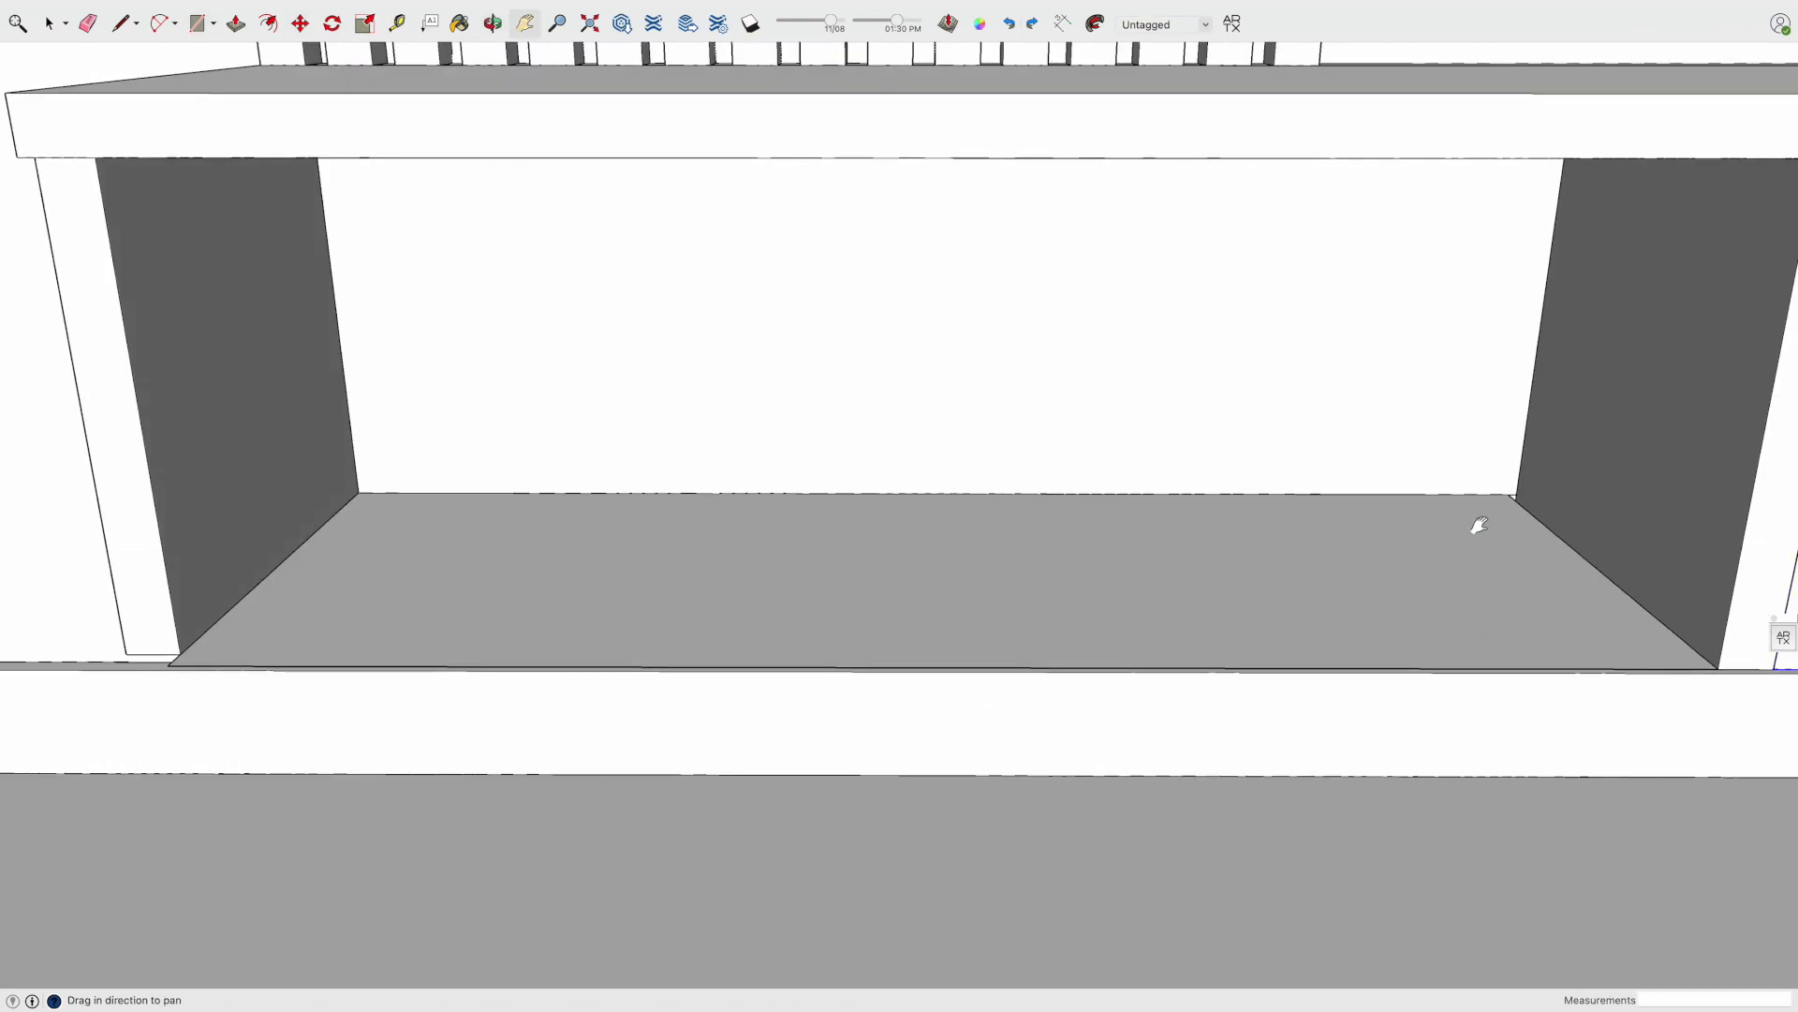
{"action": "middle_click_drag", "start_coordinate": [1479, 525], "coordinate": [364, 566], "text": "shift"}
{"action": "left_click", "coordinate": [1336, 433], "text": "shift"}
{"action": "scroll", "coordinate": [1401, 550], "scroll_direction": "down", "scroll_amount": 5}
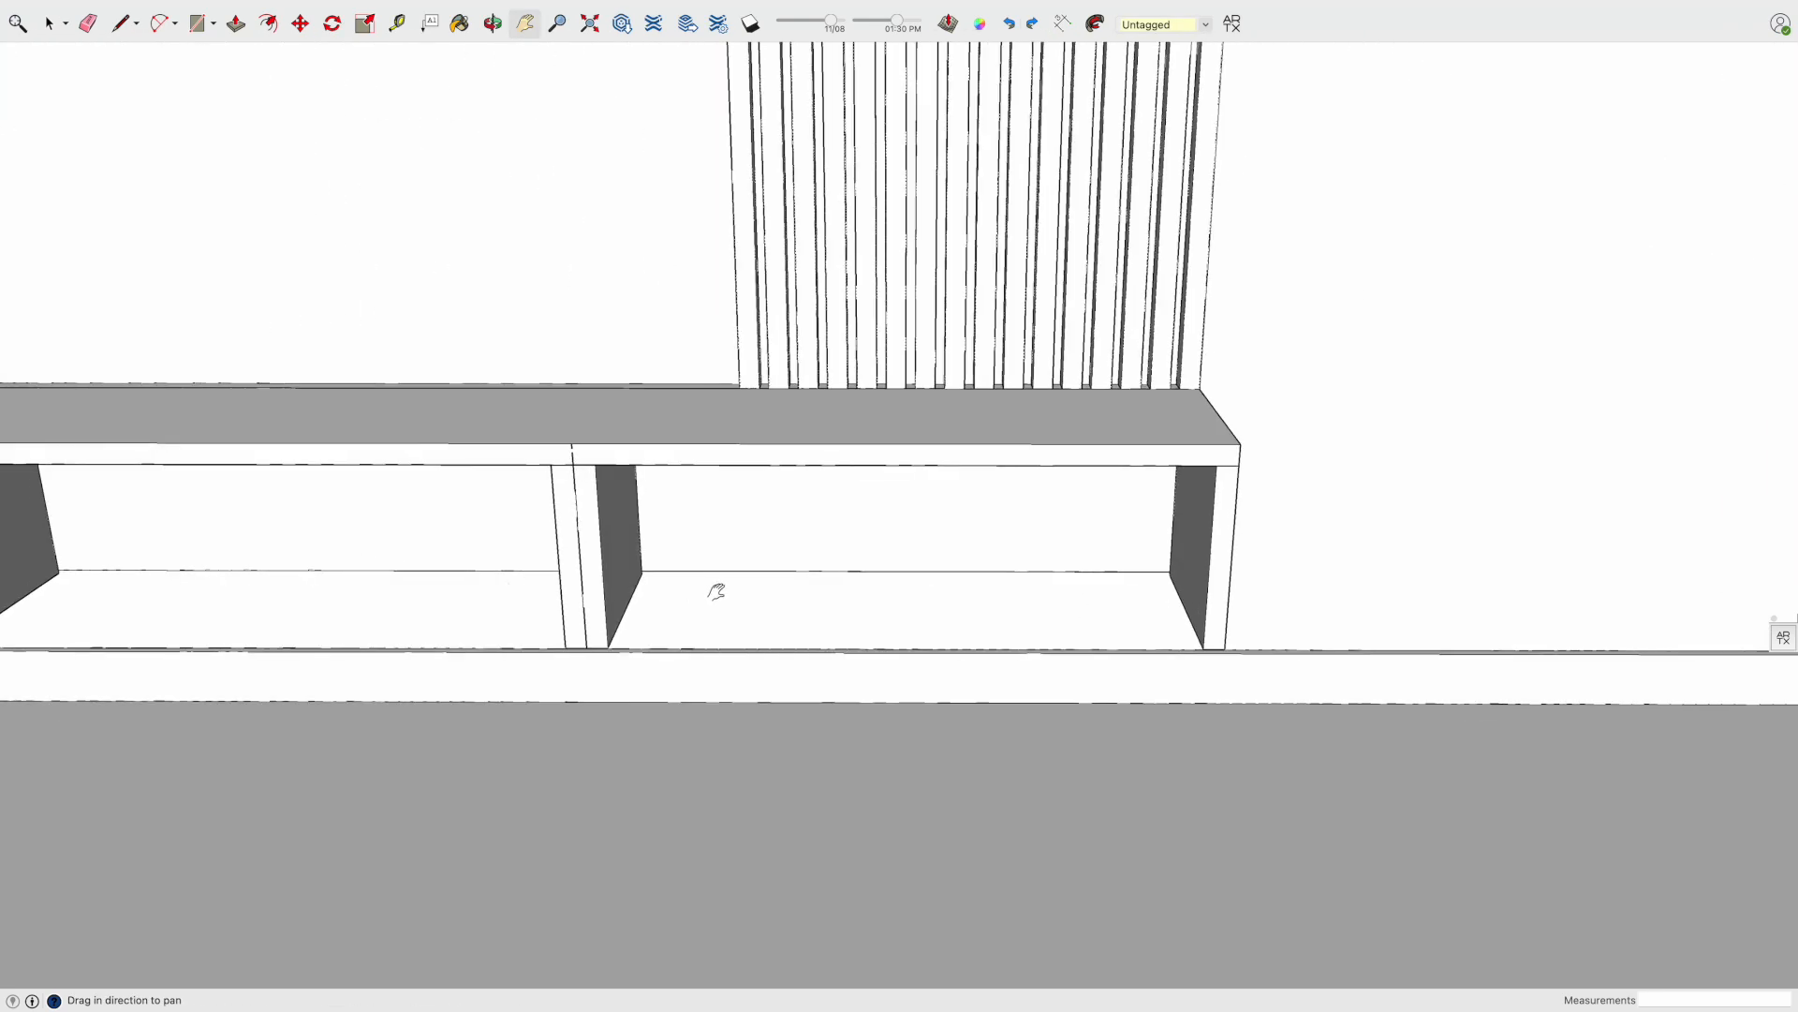
{"action": "scroll", "coordinate": [1217, 567], "scroll_direction": "up", "scroll_amount": 3}
{"action": "left_click", "coordinate": [1256, 581]}
{"action": "key", "text": "m"}
{"action": "left_click", "coordinate": [1249, 563]}
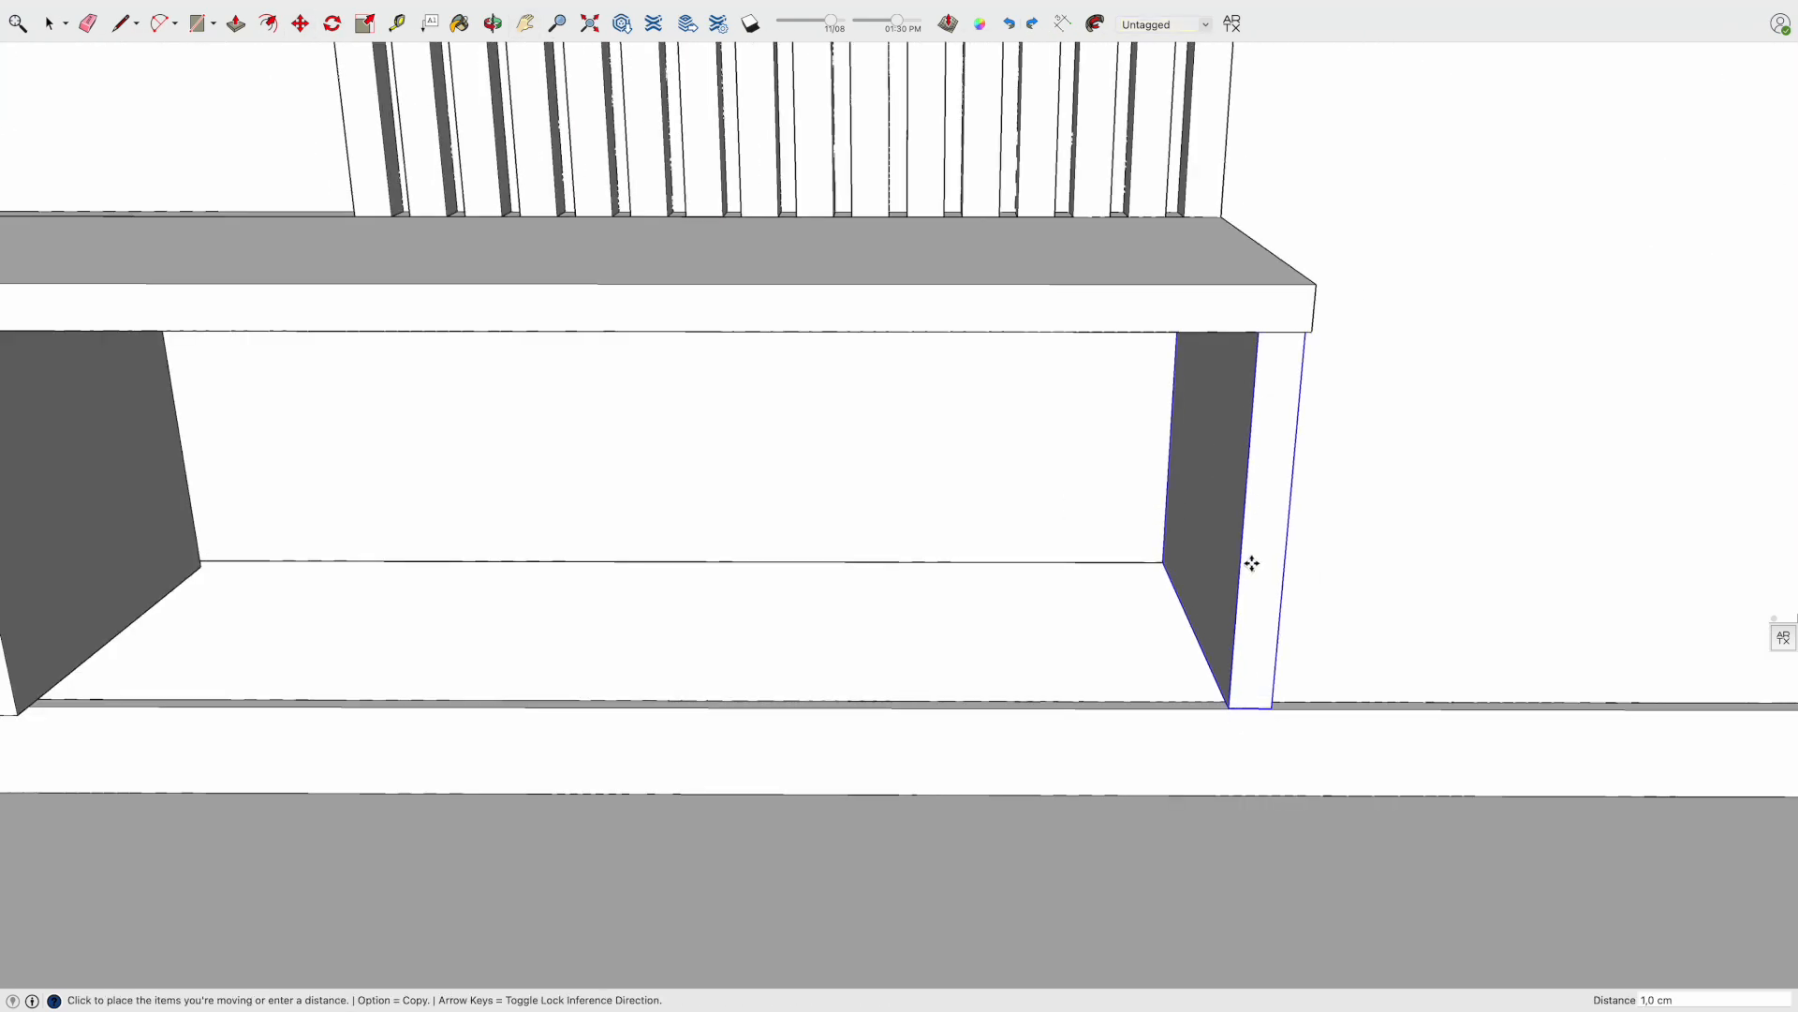
{"action": "scroll", "coordinate": [1249, 563], "scroll_direction": "down", "scroll_amount": 4}
{"action": "key", "text": "space"}
Shift the support pair at the left midpoint mark slightly toward the board's left end
{"action": "middle_click_drag", "start_coordinate": [552, 612], "coordinate": [1171, 661], "text": "shift"}
{"action": "scroll", "coordinate": [655, 684], "scroll_direction": "up", "scroll_amount": 3}
{"action": "middle_click_drag", "start_coordinate": [655, 693], "coordinate": [1654, 773], "text": "shift"}
{"action": "key", "text": "m"}
{"action": "left_click", "coordinate": [1153, 720]}
{"action": "left_click", "coordinate": [1142, 721]}
Select the remaining supports from the middle to the right end and move them 1 cm toward the left end
{"action": "key", "text": "space"}
{"action": "left_click", "coordinate": [1634, 441]}
{"action": "scroll", "coordinate": [1494, 526], "scroll_direction": "up", "scroll_amount": 5}
{"action": "scroll", "coordinate": [1494, 526], "scroll_direction": "down", "scroll_amount": 5}
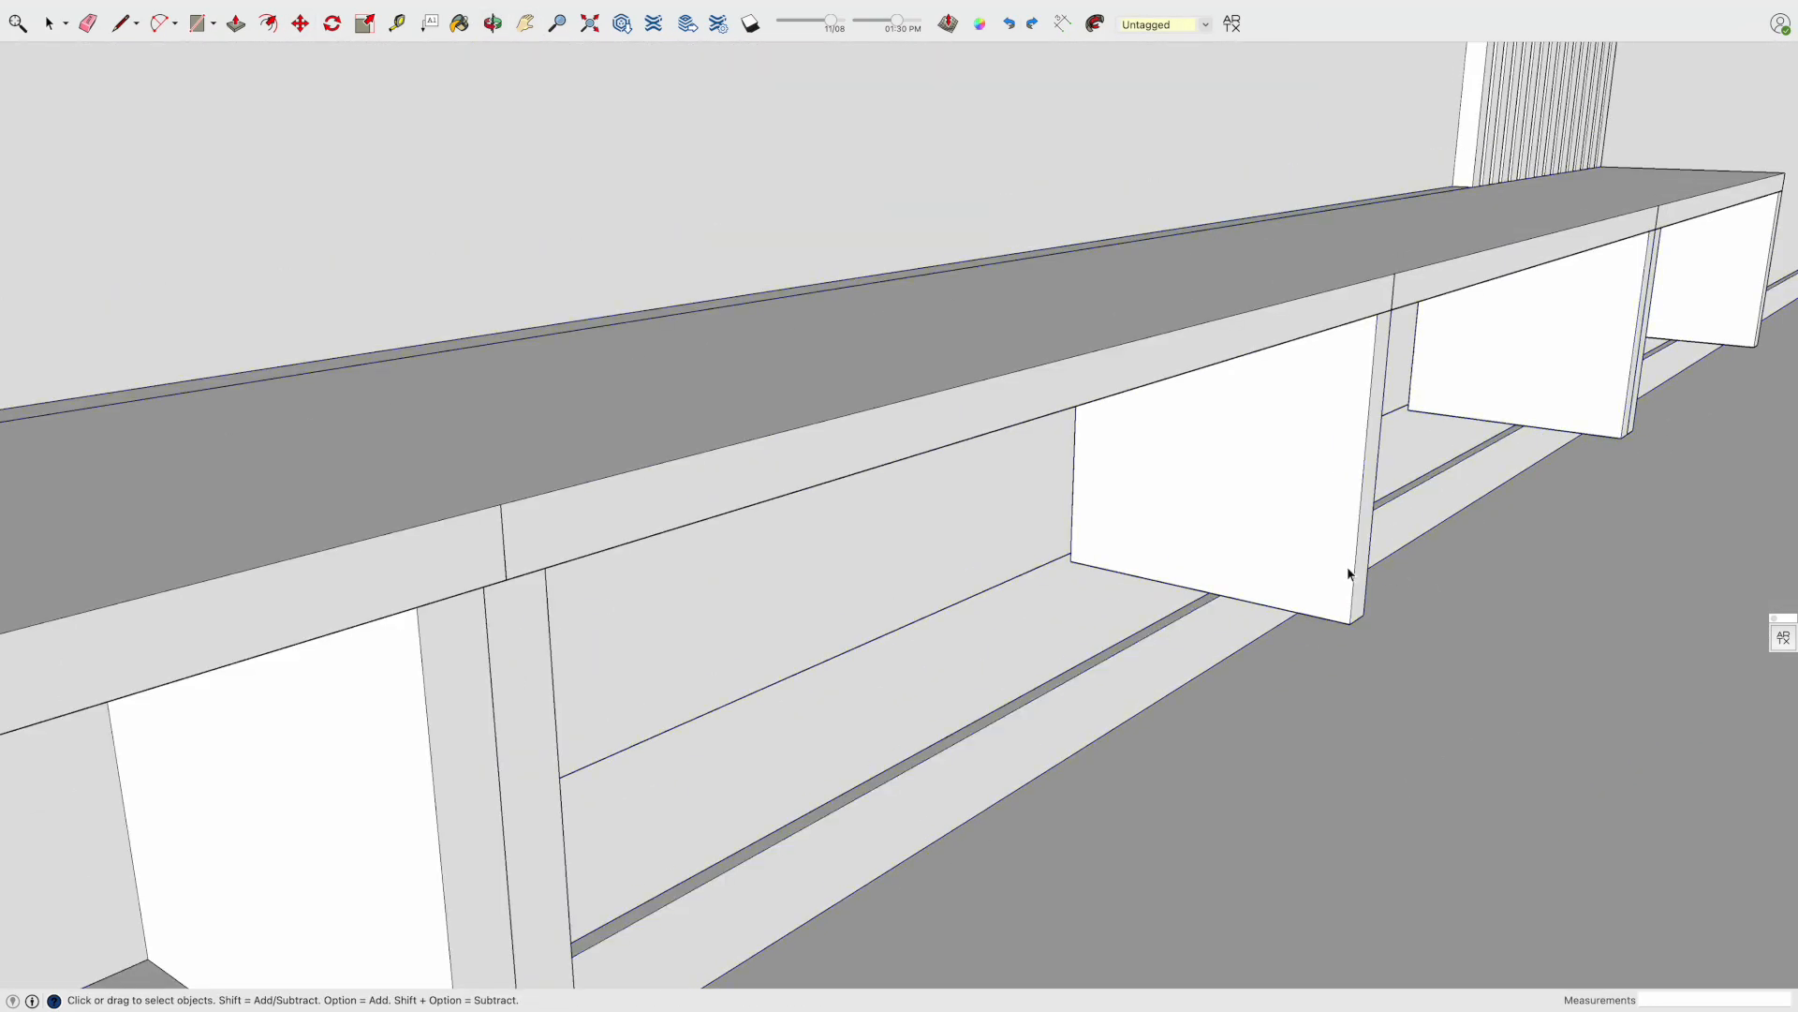
{"action": "key", "text": "m"}
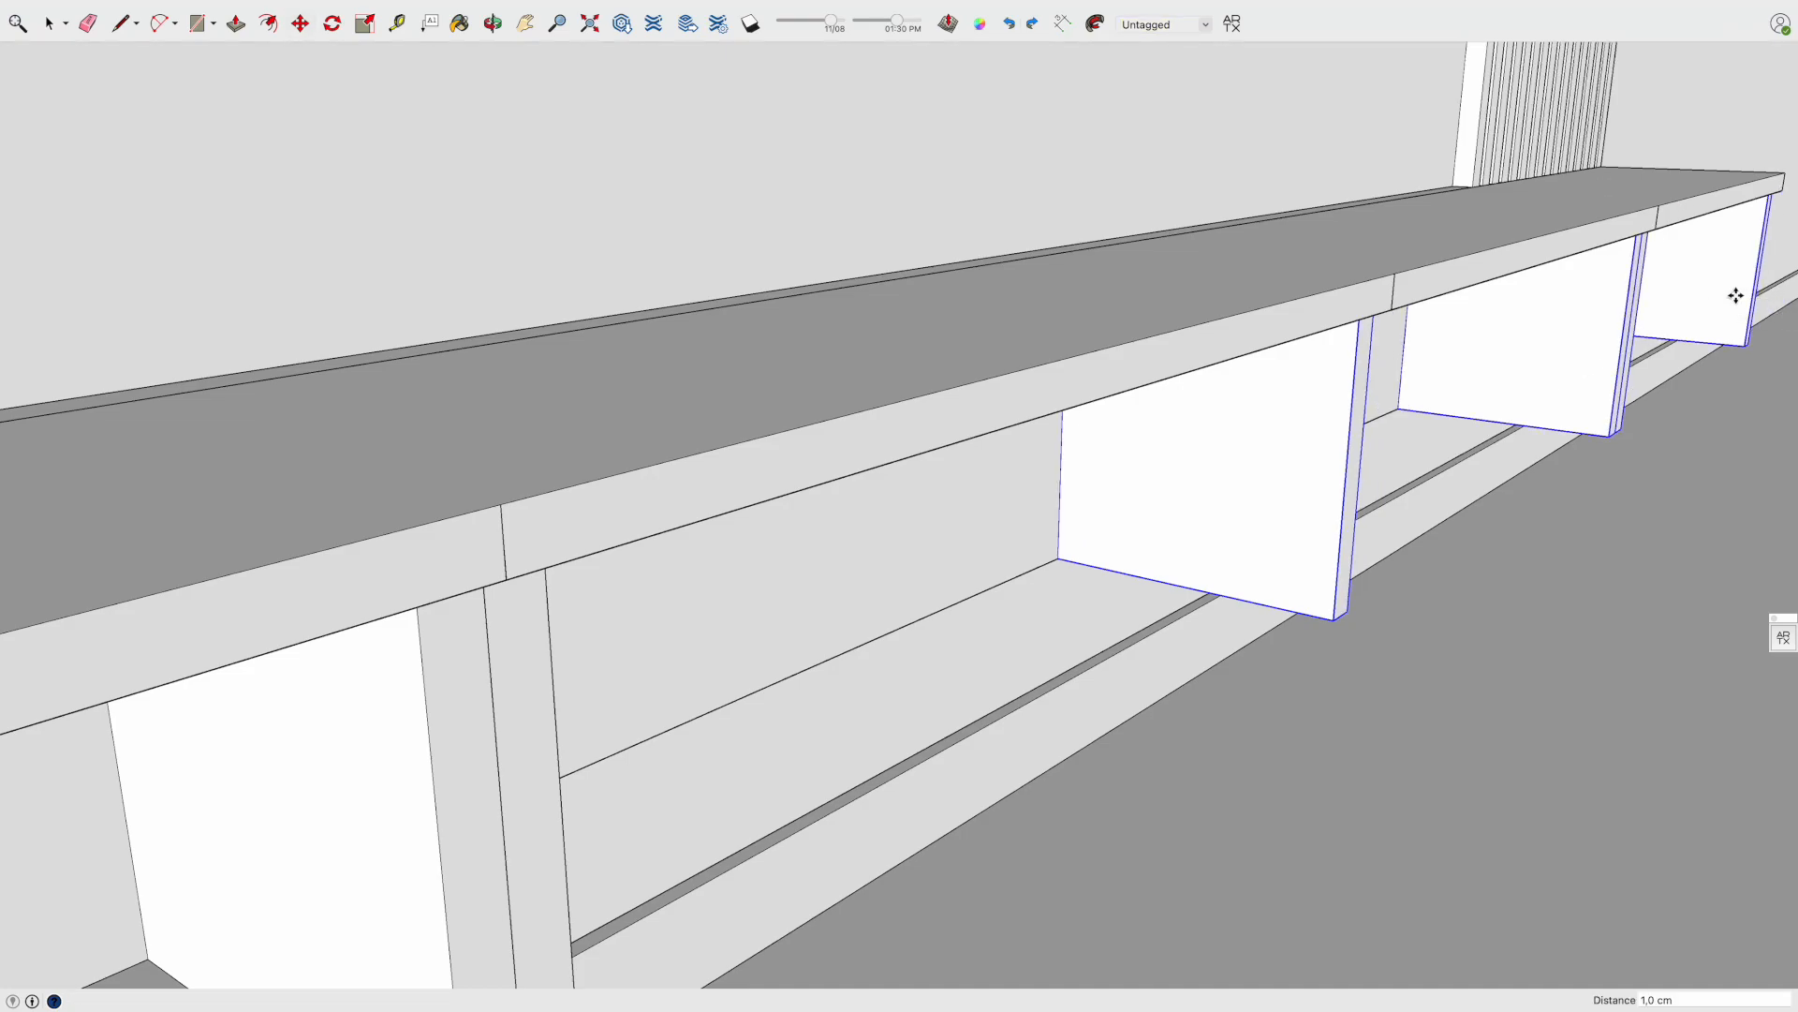
Delete the floor rectangle from the leftmost compartment
{"action": "middle_click_drag", "start_coordinate": [1734, 293], "coordinate": [1494, 550]}
{"action": "scroll", "coordinate": [1493, 550], "scroll_direction": "down", "scroll_amount": 6}
{"action": "key", "text": "space"}
{"action": "left_click", "coordinate": [842, 632]}
{"action": "scroll", "coordinate": [842, 633], "scroll_direction": "up", "scroll_amount": 5}
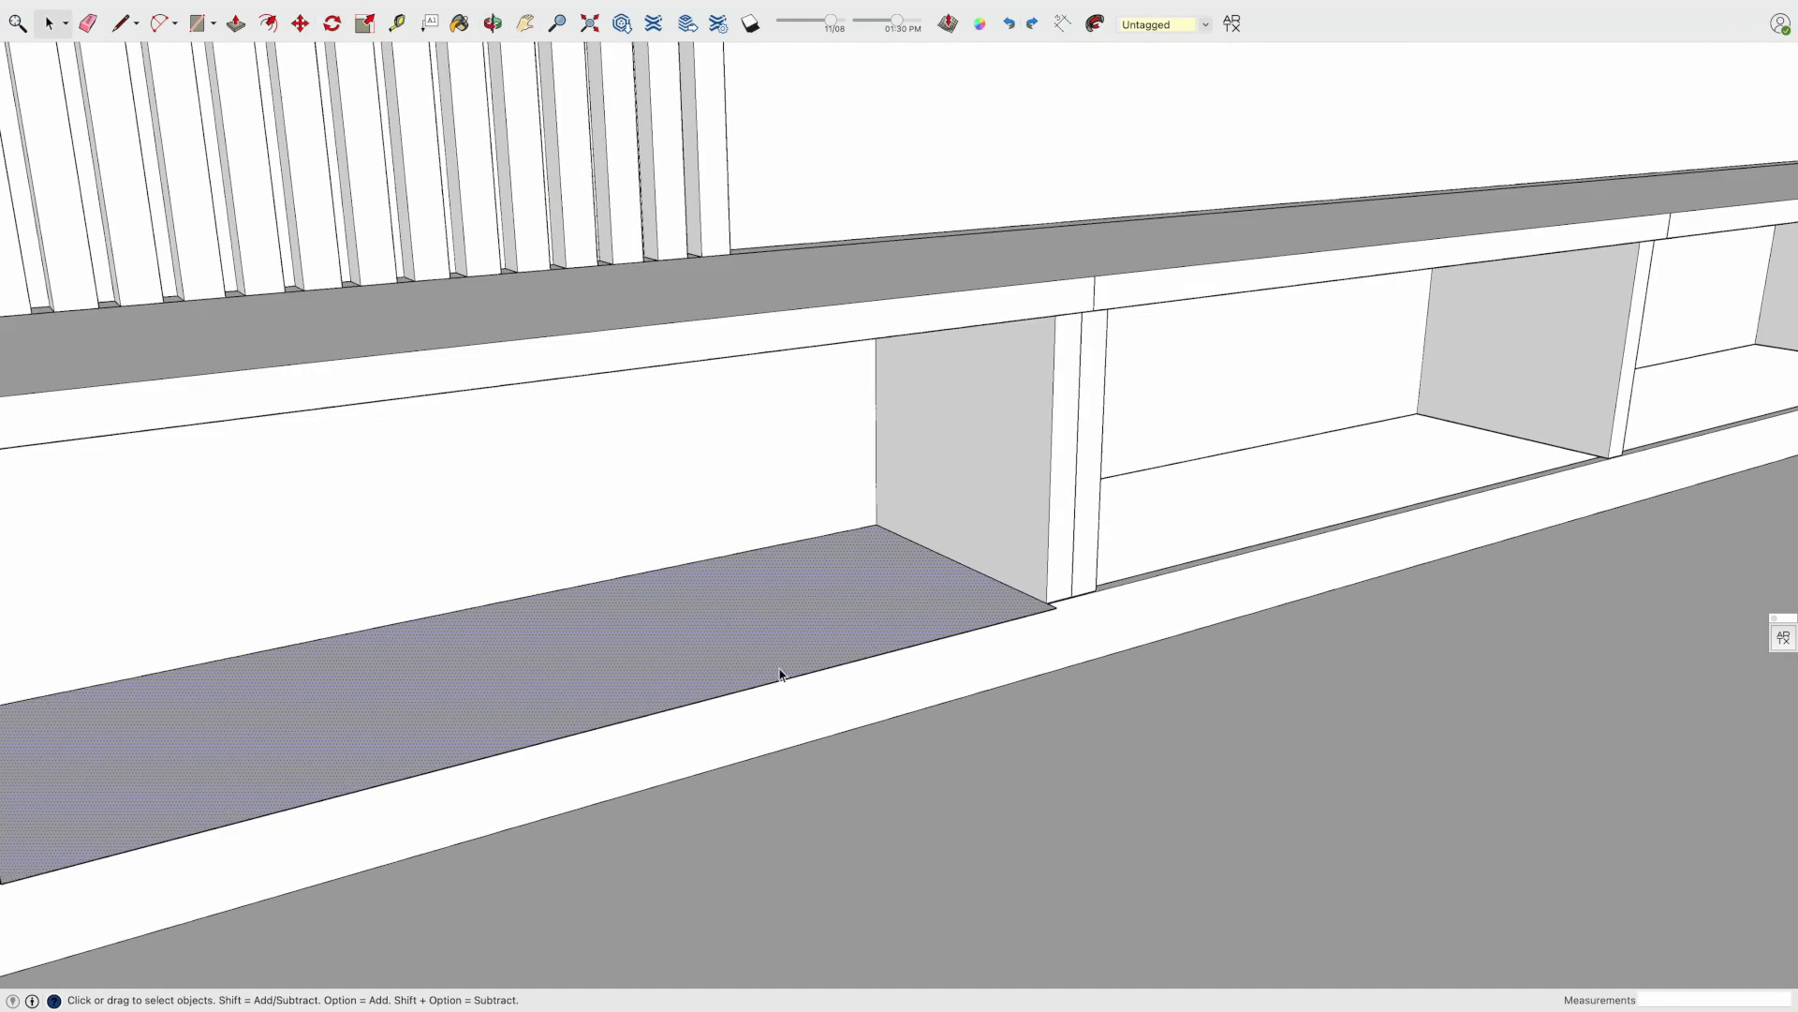
{"action": "key", "text": "Delete"}
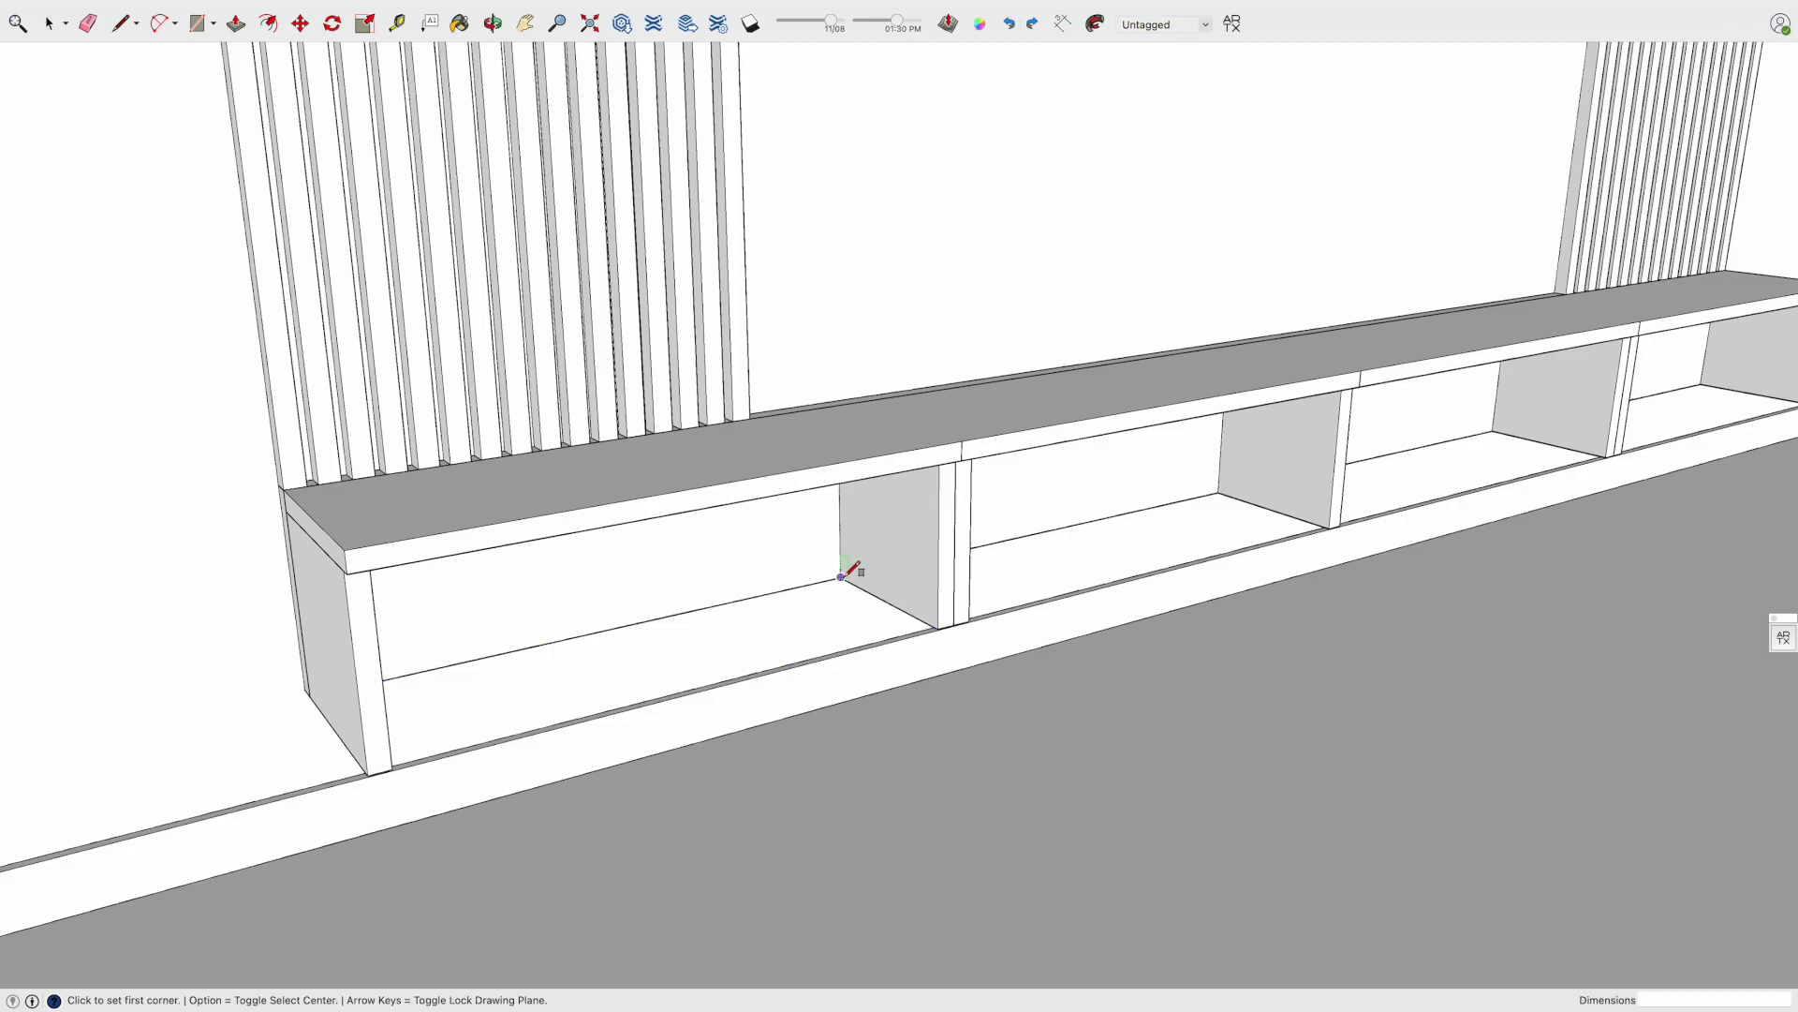
Draw a rectangle fitting the leftmost compartment's floor and extrude it upward into a grouped bottom board
{"action": "left_click", "coordinate": [841, 577]}
{"action": "left_click", "coordinate": [392, 769]}
{"action": "key", "text": "space"}
{"action": "left_click", "coordinate": [494, 710]}
{"action": "key", "text": "p"}
{"action": "left_click", "coordinate": [494, 711]}
{"action": "key", "text": "super+g"}
Copy the bottom board from the leftmost compartment into the second compartment
{"action": "key", "text": "m"}
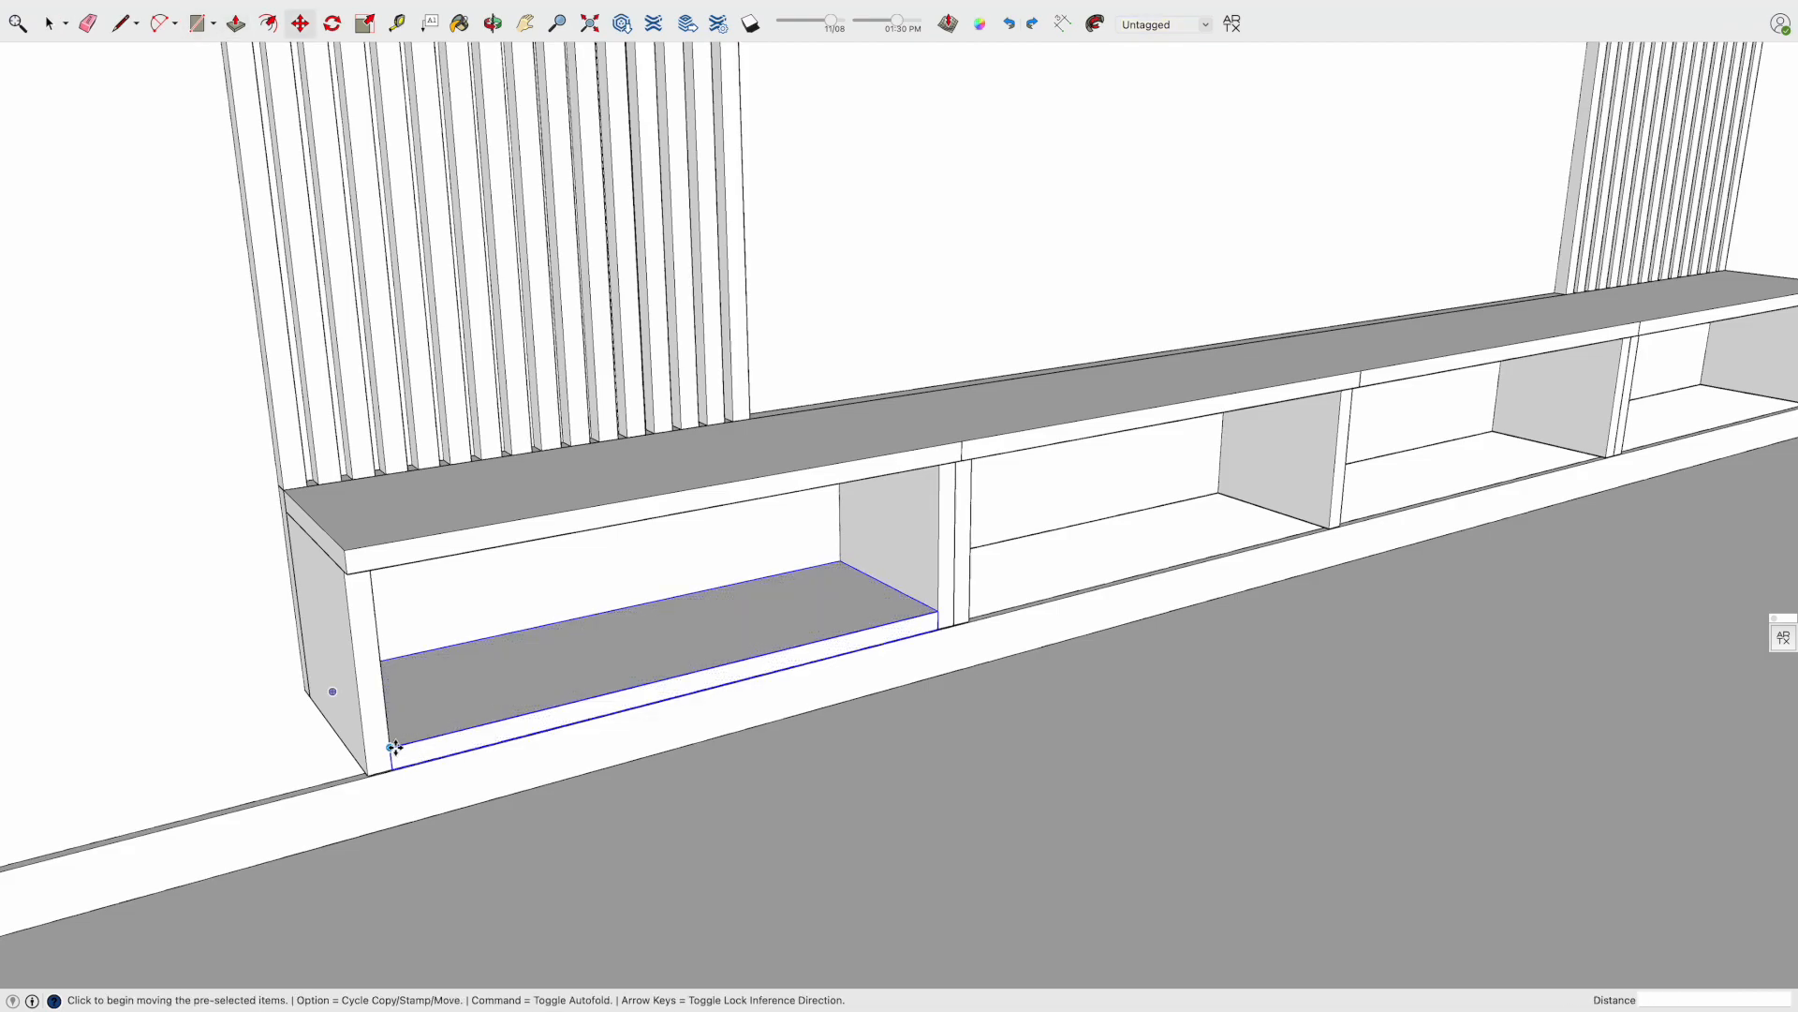
{"action": "left_click", "coordinate": [390, 749]}
{"action": "key", "text": "alt"}
{"action": "left_click", "coordinate": [970, 607]}
{"action": "middle_click_drag", "start_coordinate": [1144, 590], "coordinate": [984, 651]}
{"action": "scroll", "coordinate": [981, 650], "scroll_direction": "down", "scroll_amount": 3}
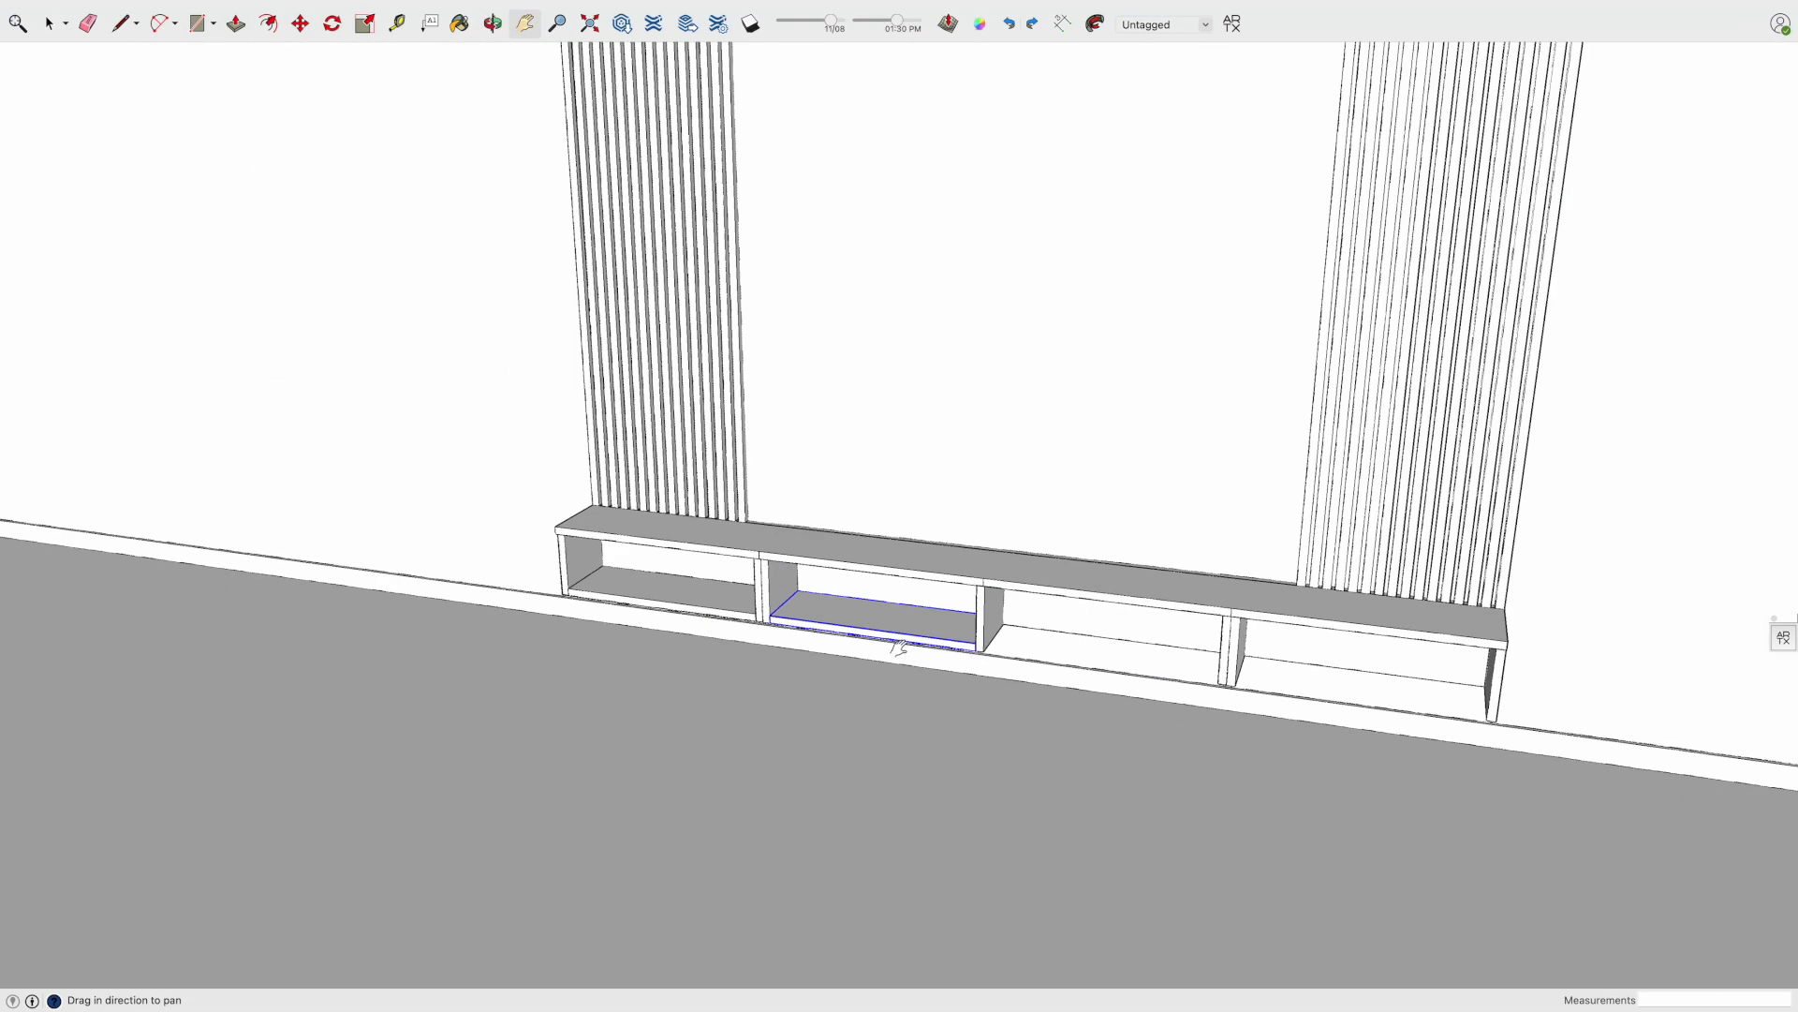
Multiply the bottom board copy by 3x along the cabinet and align the boards between the supports
{"action": "type", "text": "2x"}
{"action": "key", "text": "Return"}
{"action": "type", "text": "3x"}
{"action": "key", "text": "Return"}
{"action": "key", "text": "space"}
{"action": "key", "text": "m"}
{"action": "left_click", "coordinate": [974, 650]}
{"action": "scroll", "coordinate": [984, 651], "scroll_direction": "up", "scroll_amount": 6}
{"action": "left_click", "coordinate": [991, 662]}
{"action": "scroll", "coordinate": [937, 651], "scroll_direction": "down", "scroll_amount": 6}
{"action": "middle_click_drag", "start_coordinate": [915, 647], "coordinate": [604, 574]}
Select the bottom boards of the two end compartments and copy them upward to just beneath the cabinet top
{"action": "key", "text": "space"}
{"action": "scroll", "coordinate": [618, 576], "scroll_direction": "up", "scroll_amount": 5}
{"action": "scroll", "coordinate": [1030, 665], "scroll_direction": "down", "scroll_amount": 4}
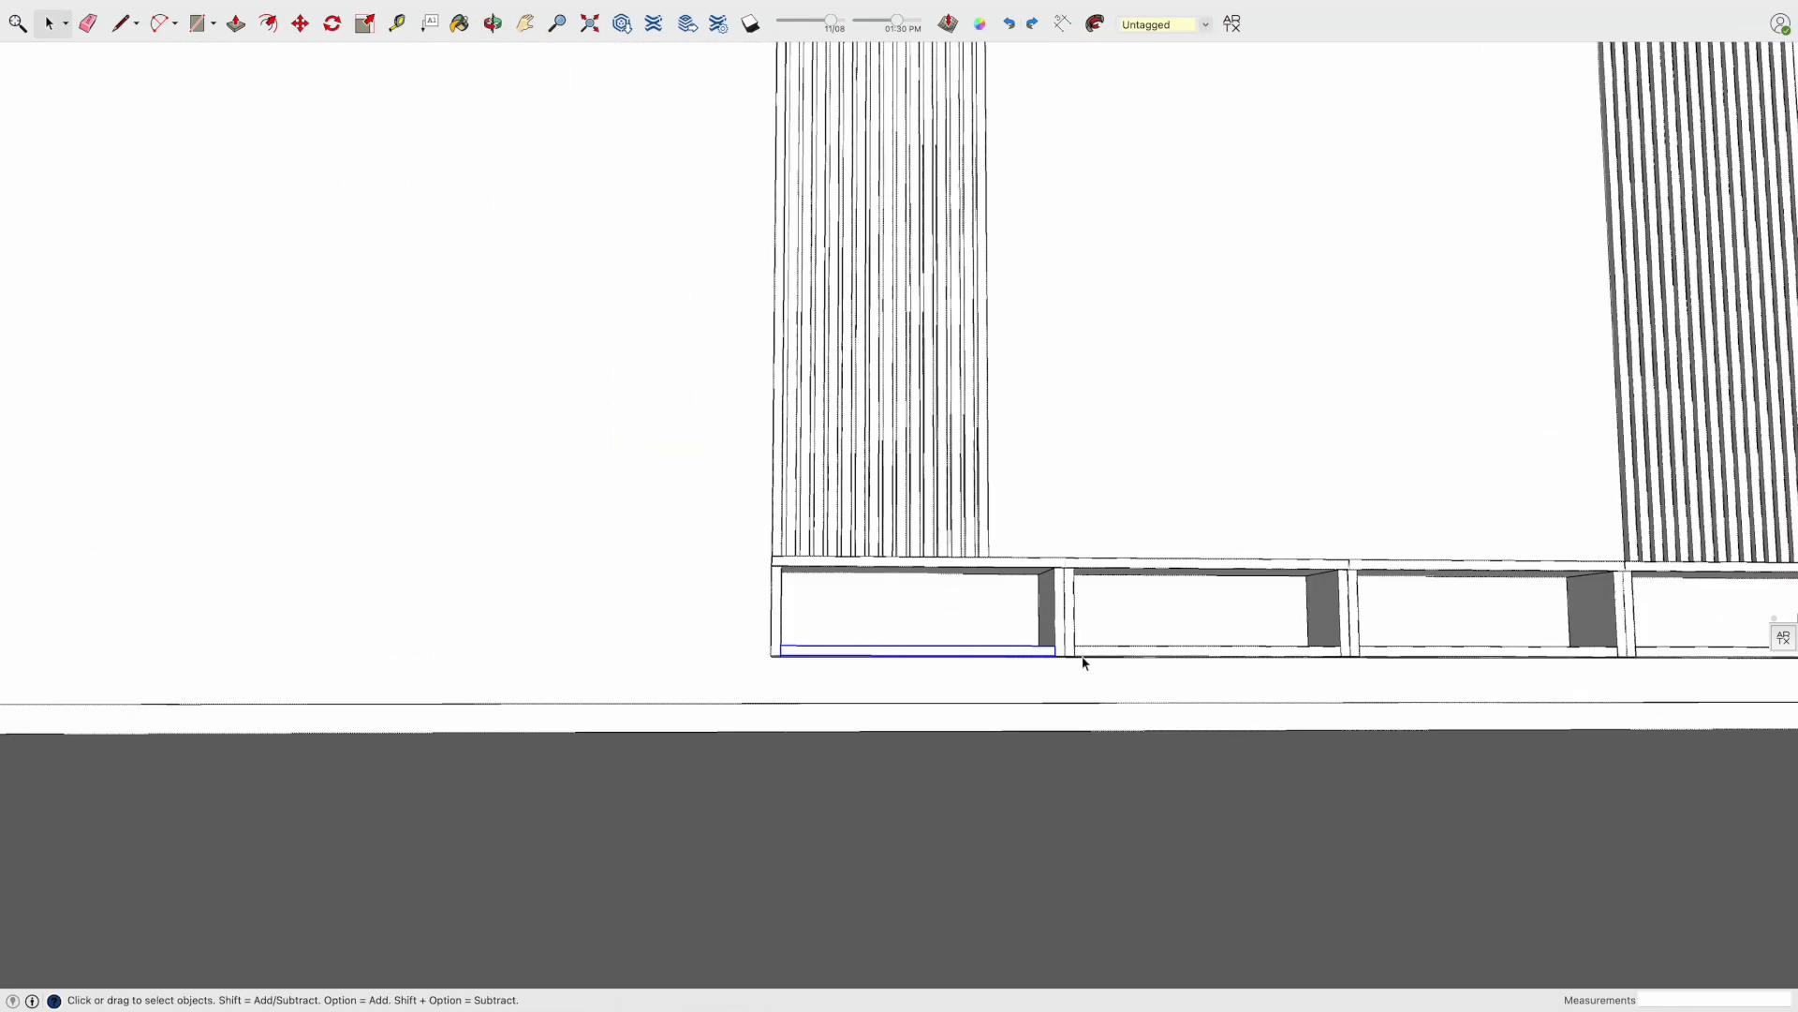
{"action": "scroll", "coordinate": [1105, 665], "scroll_direction": "down", "scroll_amount": 5}
{"action": "key", "text": "h"}
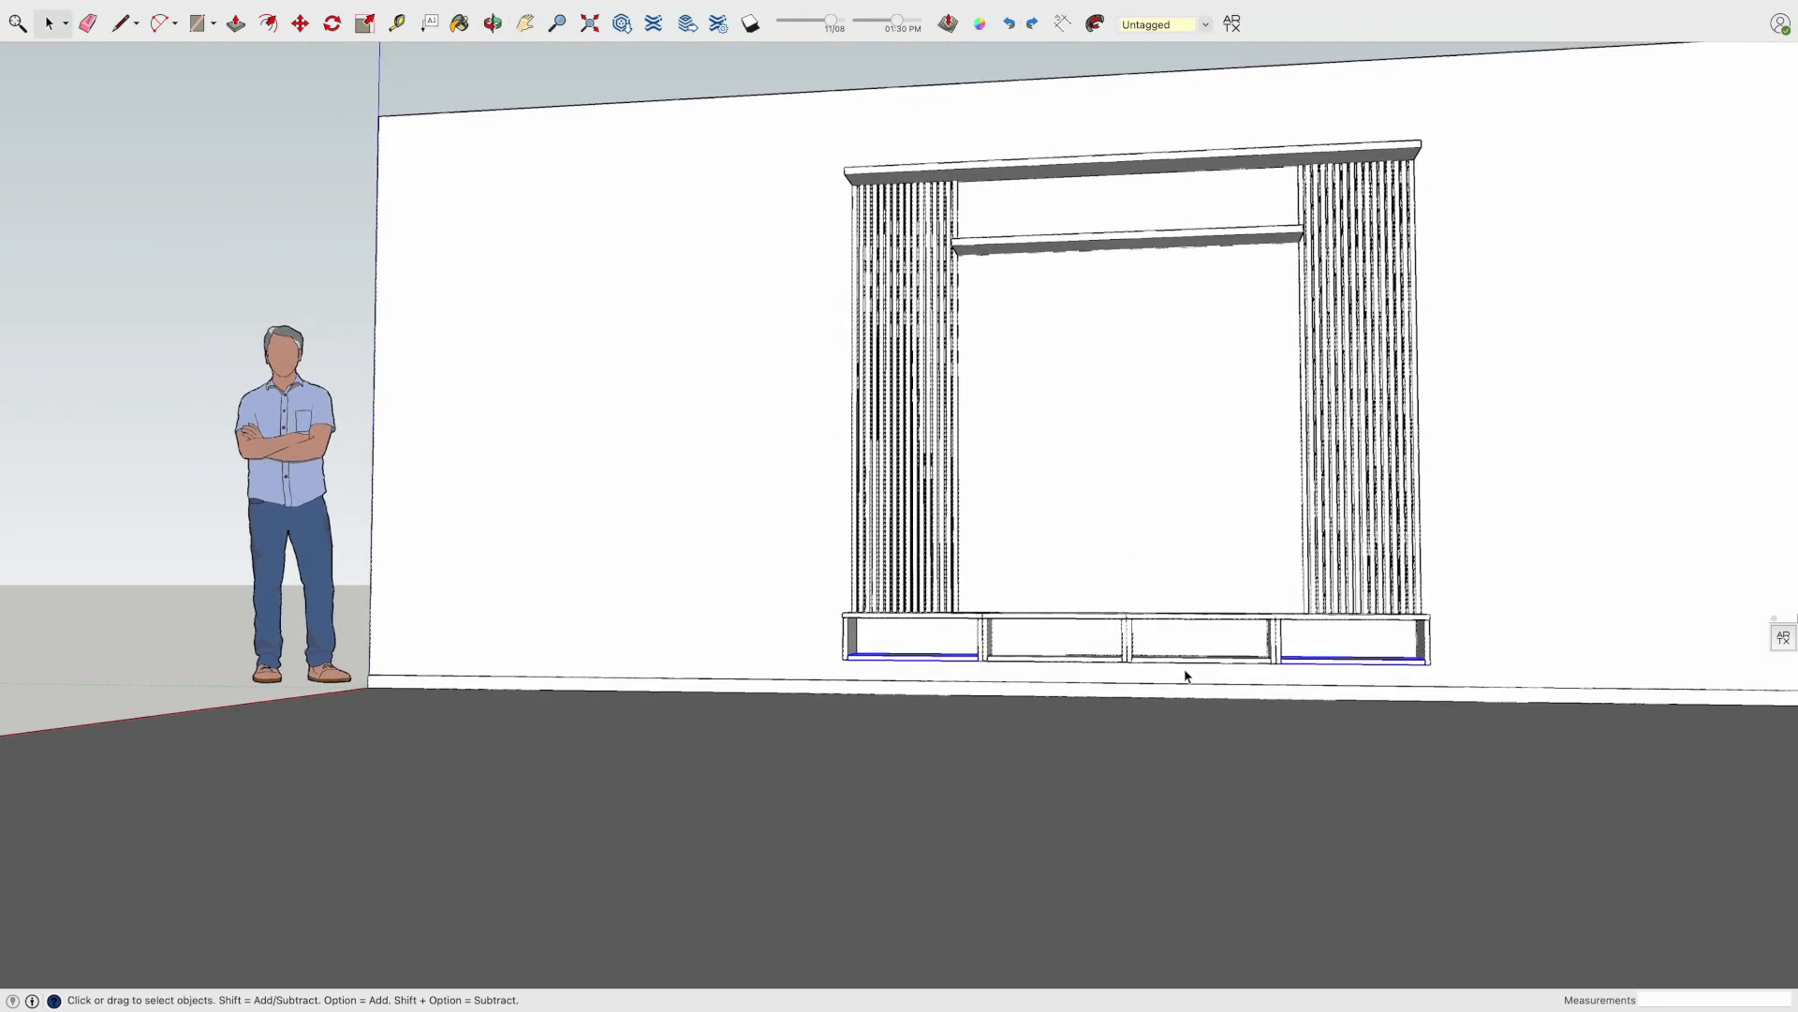
{"action": "scroll", "coordinate": [1185, 676], "scroll_direction": "up", "scroll_amount": 5}
{"action": "key", "text": "m"}
{"action": "left_click", "coordinate": [762, 642]}
{"action": "key", "text": "alt"}
{"action": "left_click", "coordinate": [756, 563]}
Draw two short vertical division lines across the cabinet top's front edge, one above each central compartment
{"action": "key", "text": "o"}
{"action": "left_click_drag", "start_coordinate": [714, 634], "coordinate": [1376, 655]}
{"action": "scroll", "coordinate": [847, 634], "scroll_direction": "up", "scroll_amount": 4}
{"action": "scroll", "coordinate": [844, 634], "scroll_direction": "down", "scroll_amount": 4}
{"action": "left_click_drag", "start_coordinate": [844, 634], "coordinate": [712, 672]}
{"action": "scroll", "coordinate": [713, 672], "scroll_direction": "up", "scroll_amount": 5}
{"action": "key", "text": "l"}
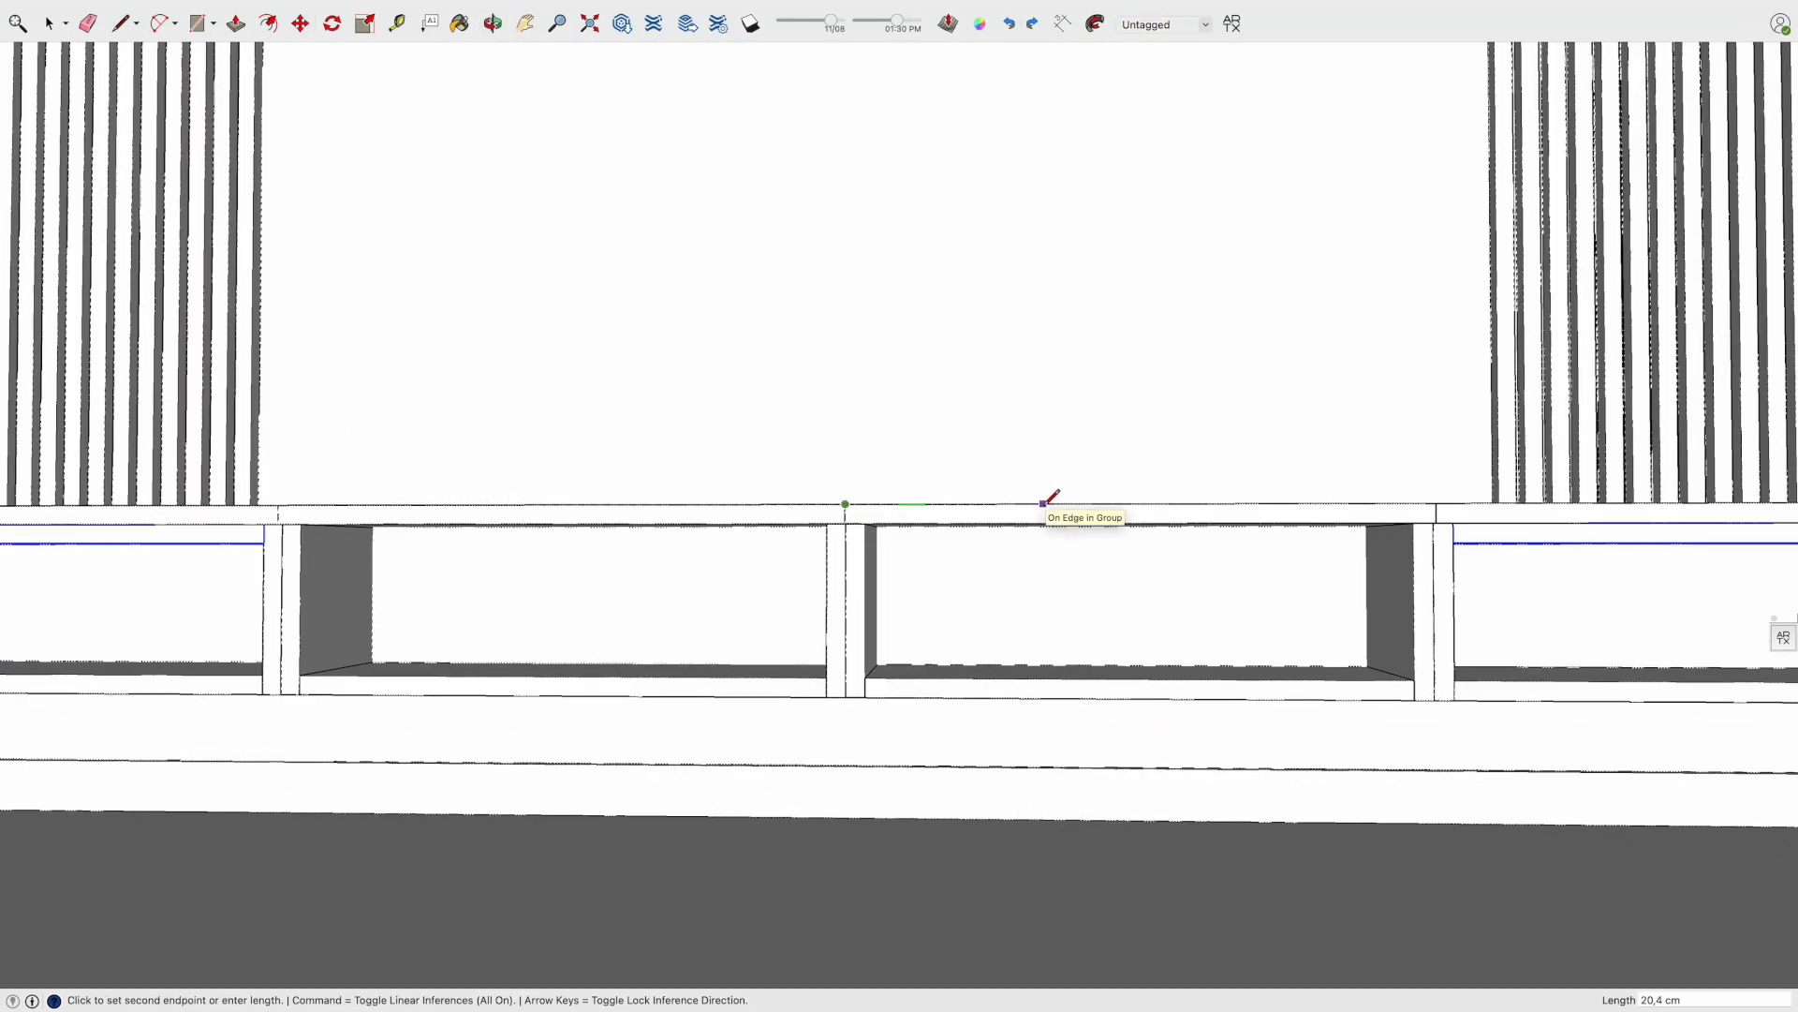
{"action": "left_click", "coordinate": [1040, 522]}
{"action": "left_click", "coordinate": [654, 505]}
{"action": "left_click", "coordinate": [653, 523]}
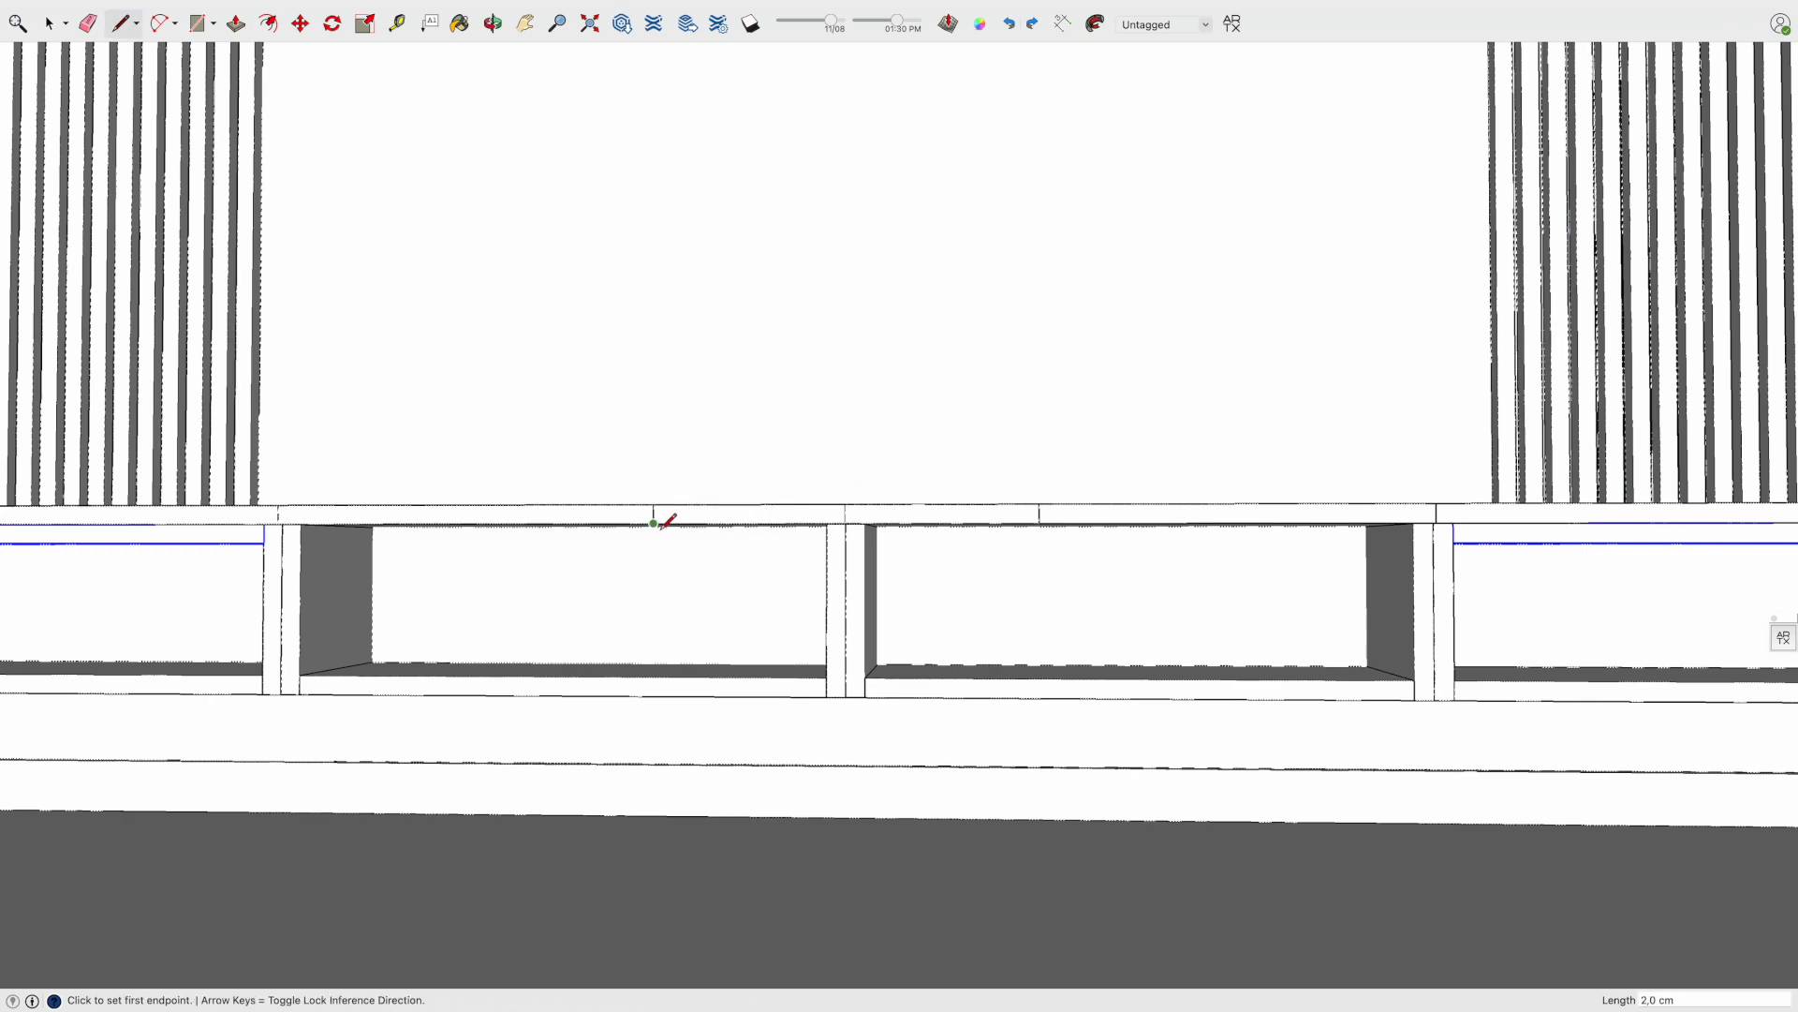
Draw guide lines down from the left division mark and across to the central support, and erase the surplus higher line
{"action": "left_click", "coordinate": [654, 522]}
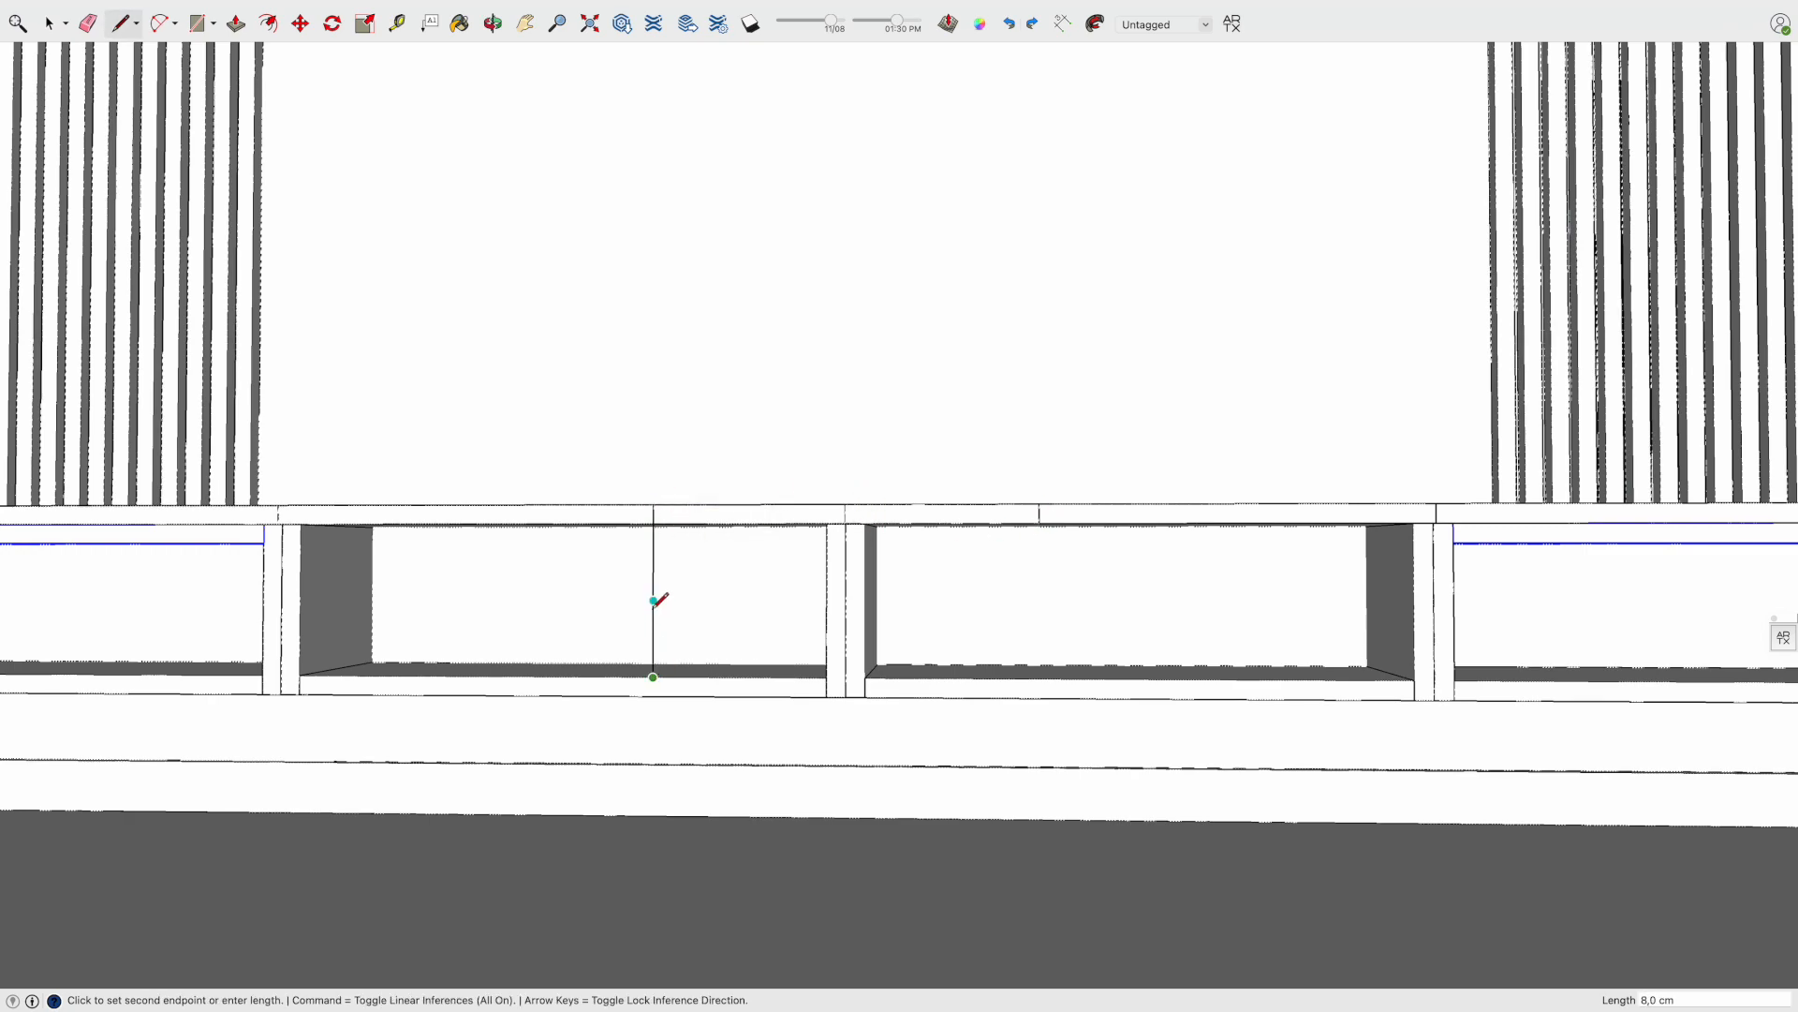
{"action": "key", "text": "l"}
{"action": "left_click", "coordinate": [654, 600]}
{"action": "left_click", "coordinate": [826, 600]}
{"action": "left_click", "coordinate": [653, 639]}
{"action": "key", "text": "Escape"}
{"action": "left_click", "coordinate": [653, 620]}
{"action": "left_click", "coordinate": [826, 620]}
{"action": "key", "text": "e"}
{"action": "left_click", "coordinate": [749, 601]}
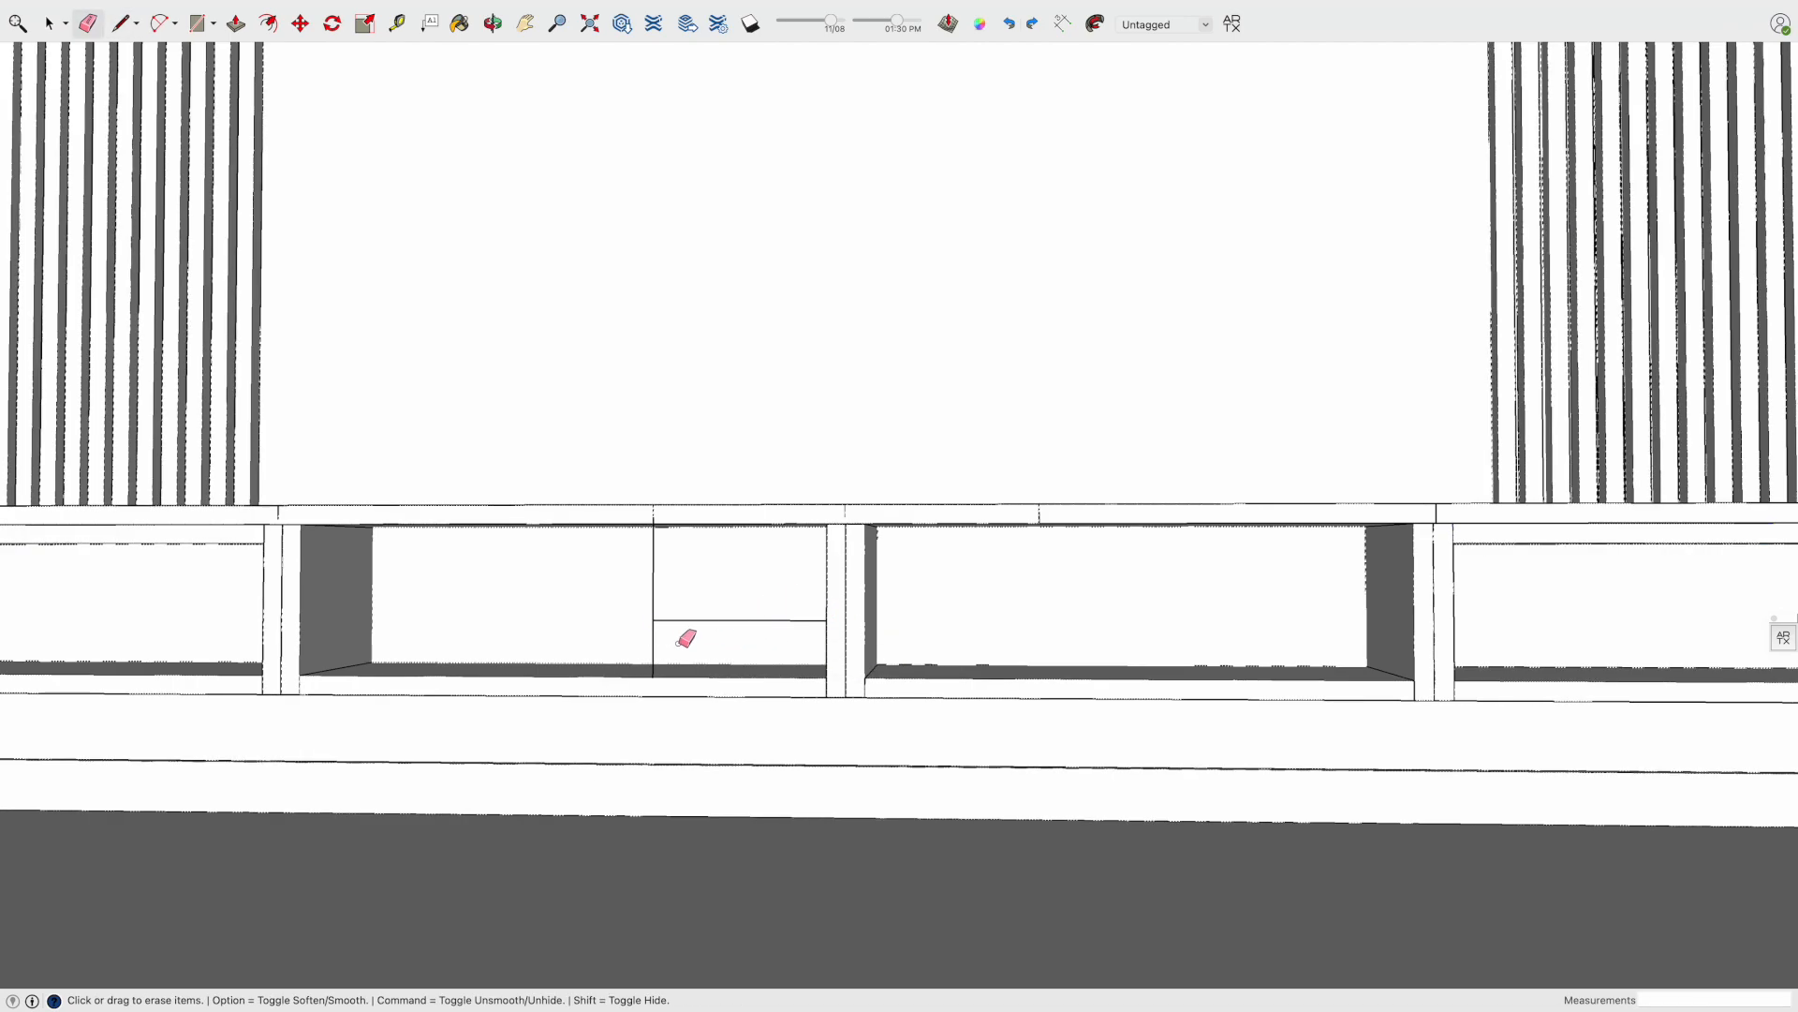
{"action": "middle_click_drag", "start_coordinate": [689, 607], "coordinate": [957, 628]}
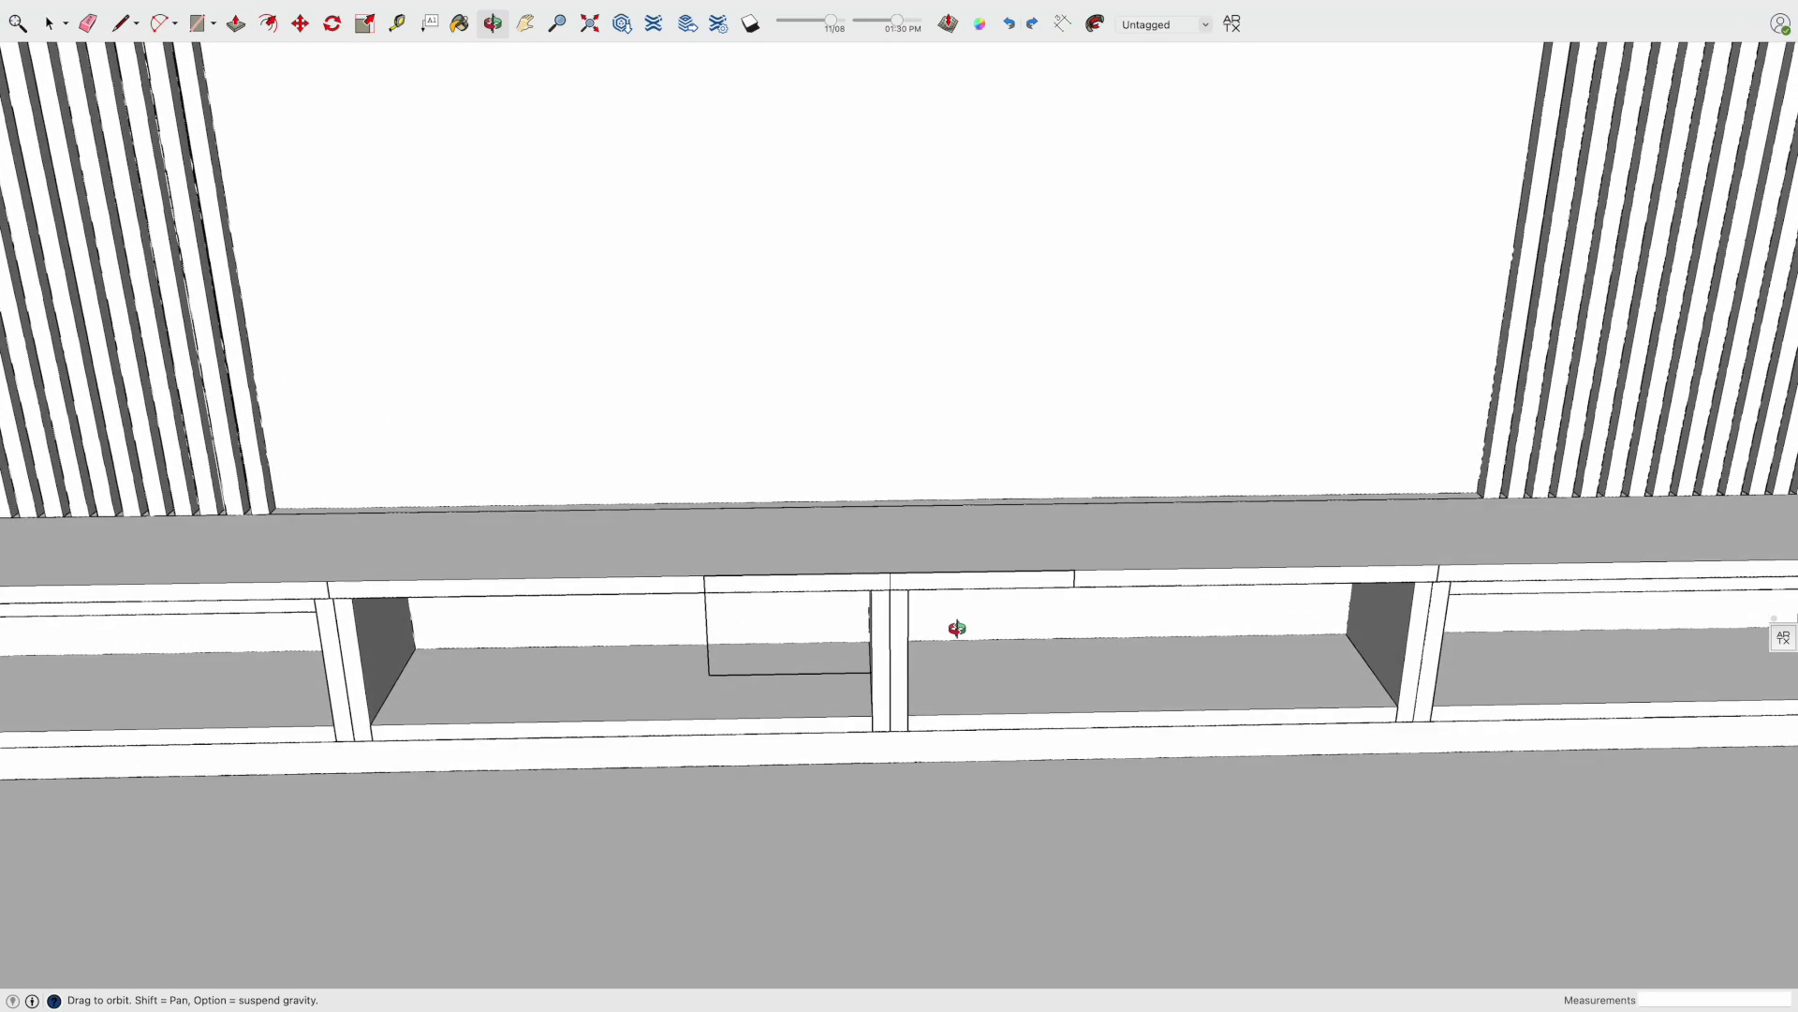
Lower the top faces of both central supports to the height of the horizontal guide line
{"action": "key", "text": "space"}
{"action": "double_click", "coordinate": [886, 609]}
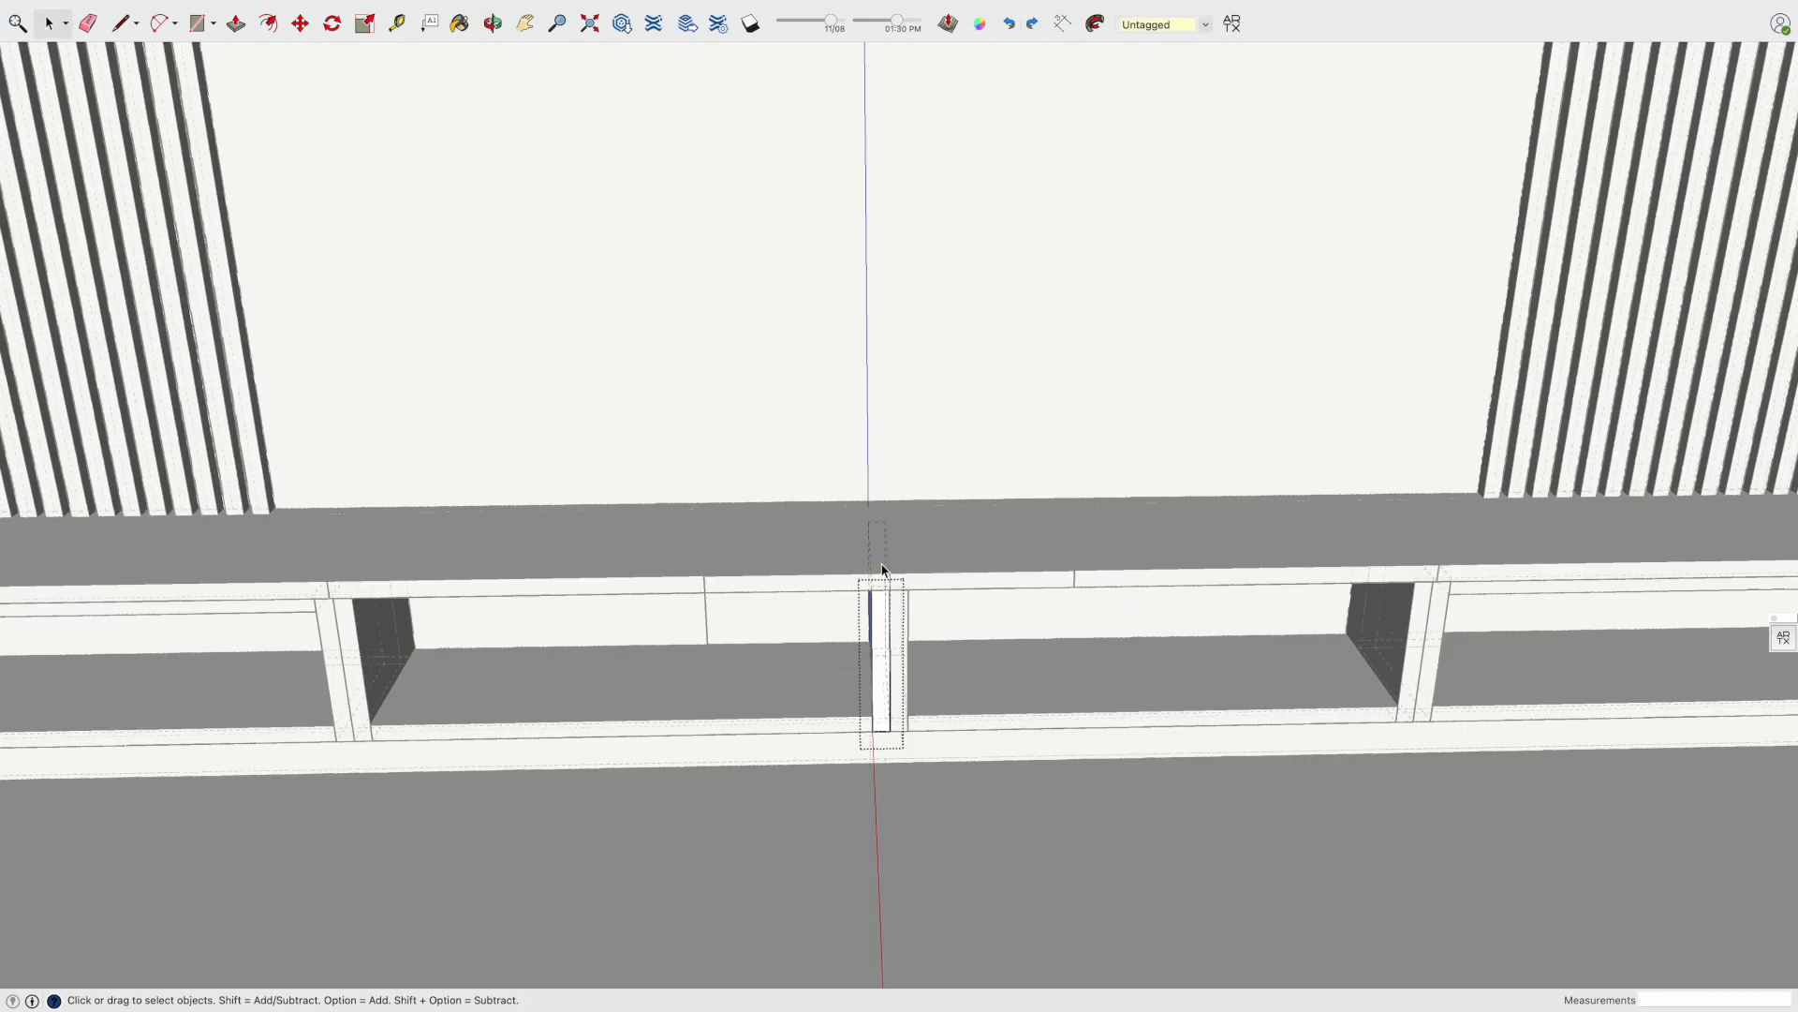
{"action": "key", "text": "p"}
{"action": "left_click", "coordinate": [877, 559]}
{"action": "left_click", "coordinate": [881, 678]}
{"action": "key", "text": "space"}
{"action": "double_click", "coordinate": [899, 617]}
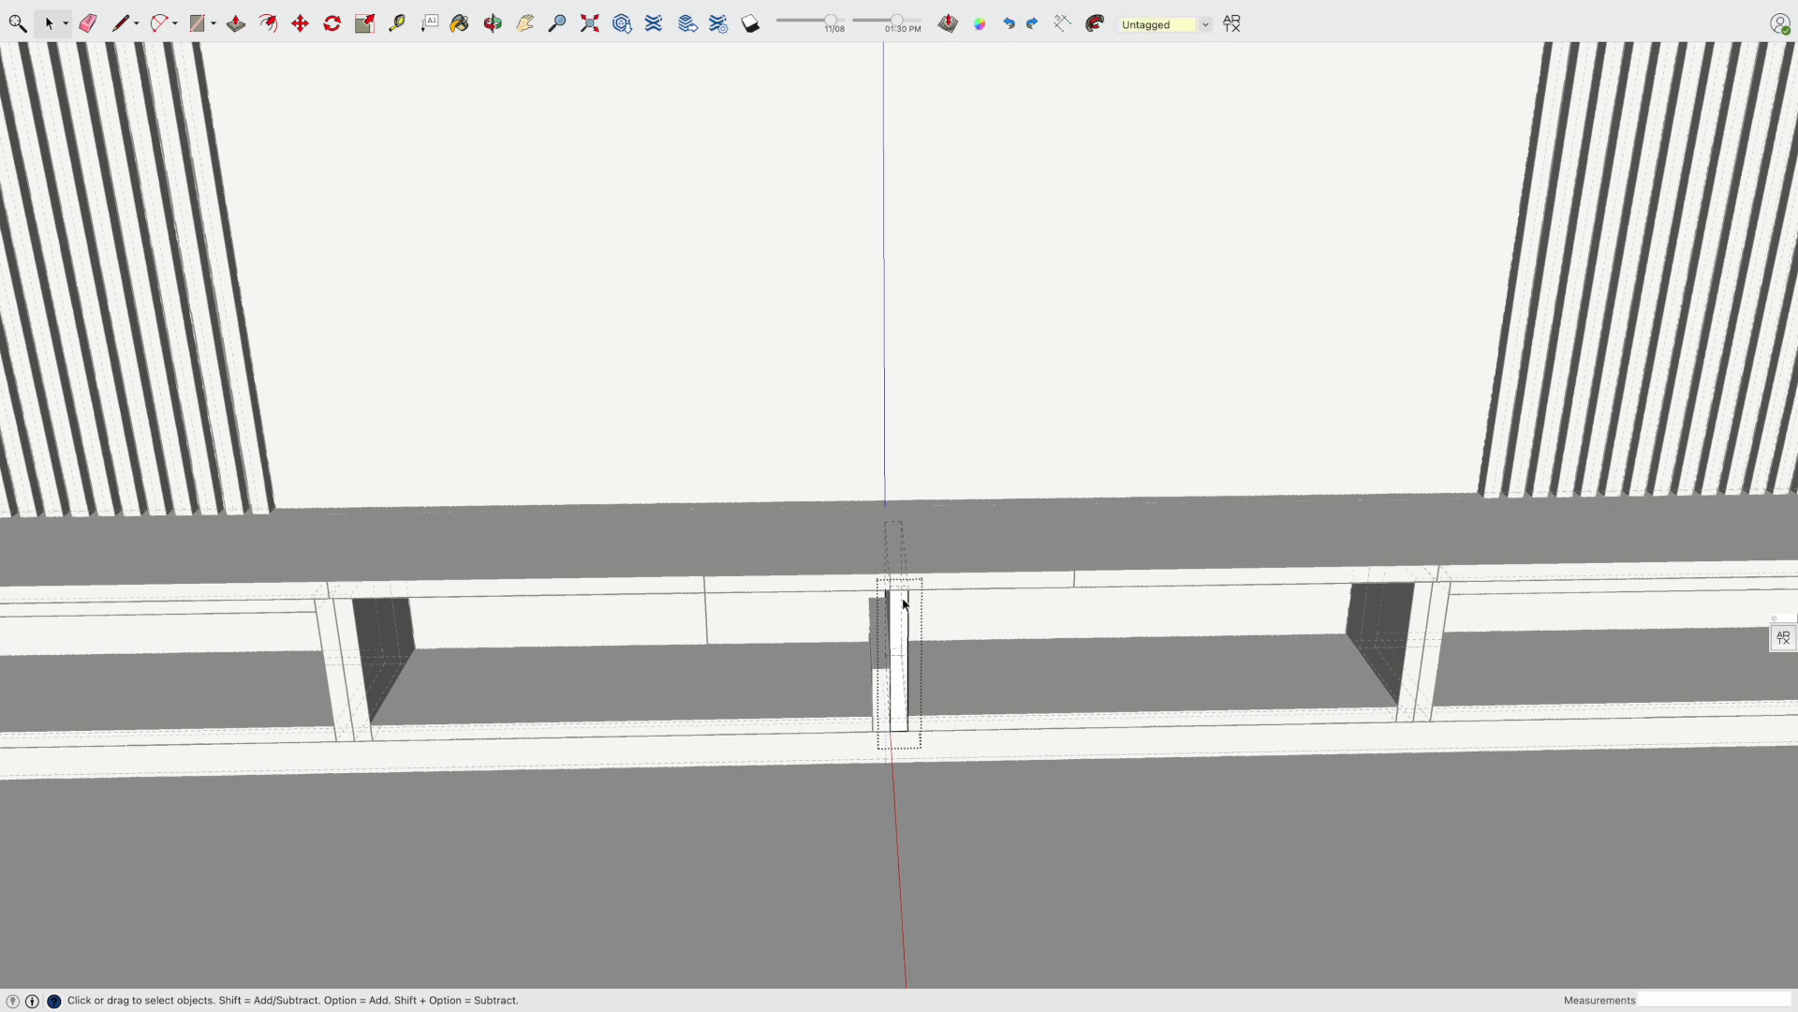
{"action": "key", "text": "p"}
{"action": "left_click", "coordinate": [900, 572]}
{"action": "left_click", "coordinate": [904, 661]}
{"action": "key", "text": "space"}
{"action": "key", "text": "Escape"}
Draw two lines across the cabinet top's underside, from the front division marks to the back edge
{"action": "key", "text": "o"}
{"action": "left_click_drag", "start_coordinate": [875, 690], "coordinate": [903, 651]}
{"action": "left_click", "coordinate": [901, 648]}
{"action": "key", "text": "Escape"}
{"action": "mouse_move", "coordinate": [996, 646]}
{"action": "middle_mouse_down"}
{"action": "mouse_move", "coordinate": [952, 594]}
{"action": "mouse_move", "coordinate": [1012, 510]}
{"action": "middle_mouse_up"}
{"action": "left_click", "coordinate": [1070, 528]}
{"action": "left_click", "coordinate": [1054, 556]}
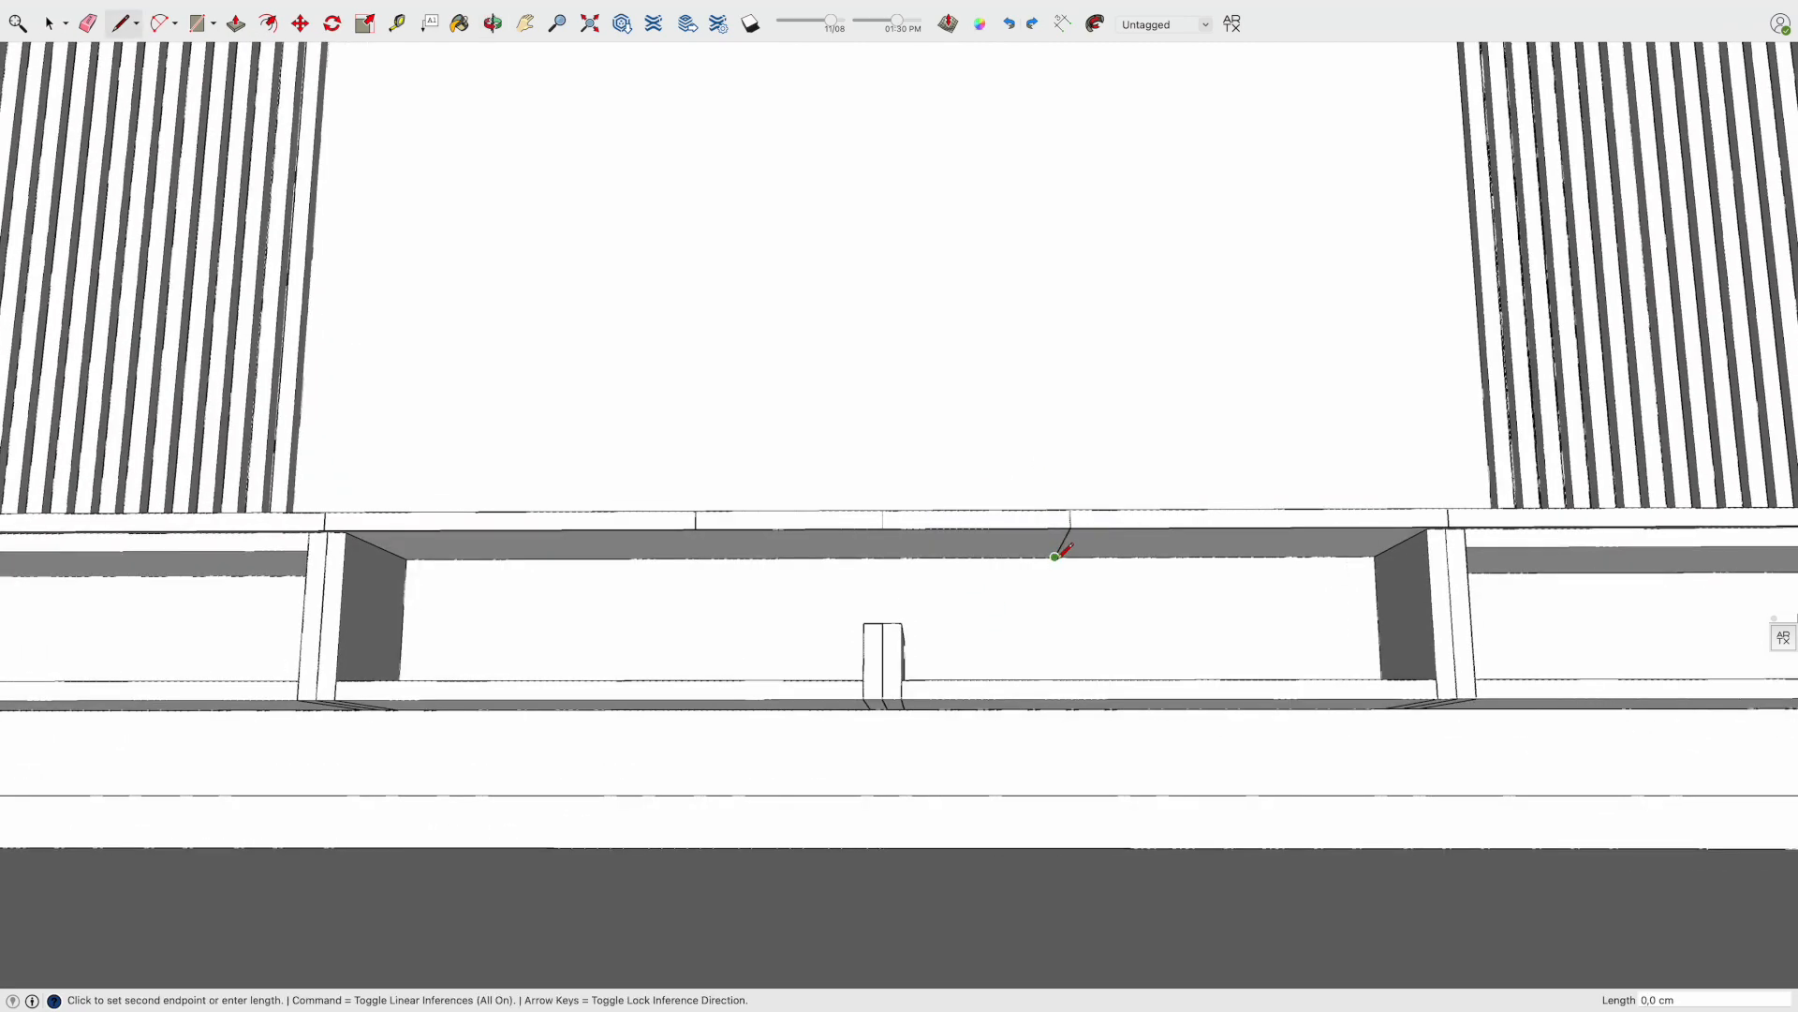
{"action": "left_click", "coordinate": [697, 529]}
{"action": "left_click", "coordinate": [721, 558]}
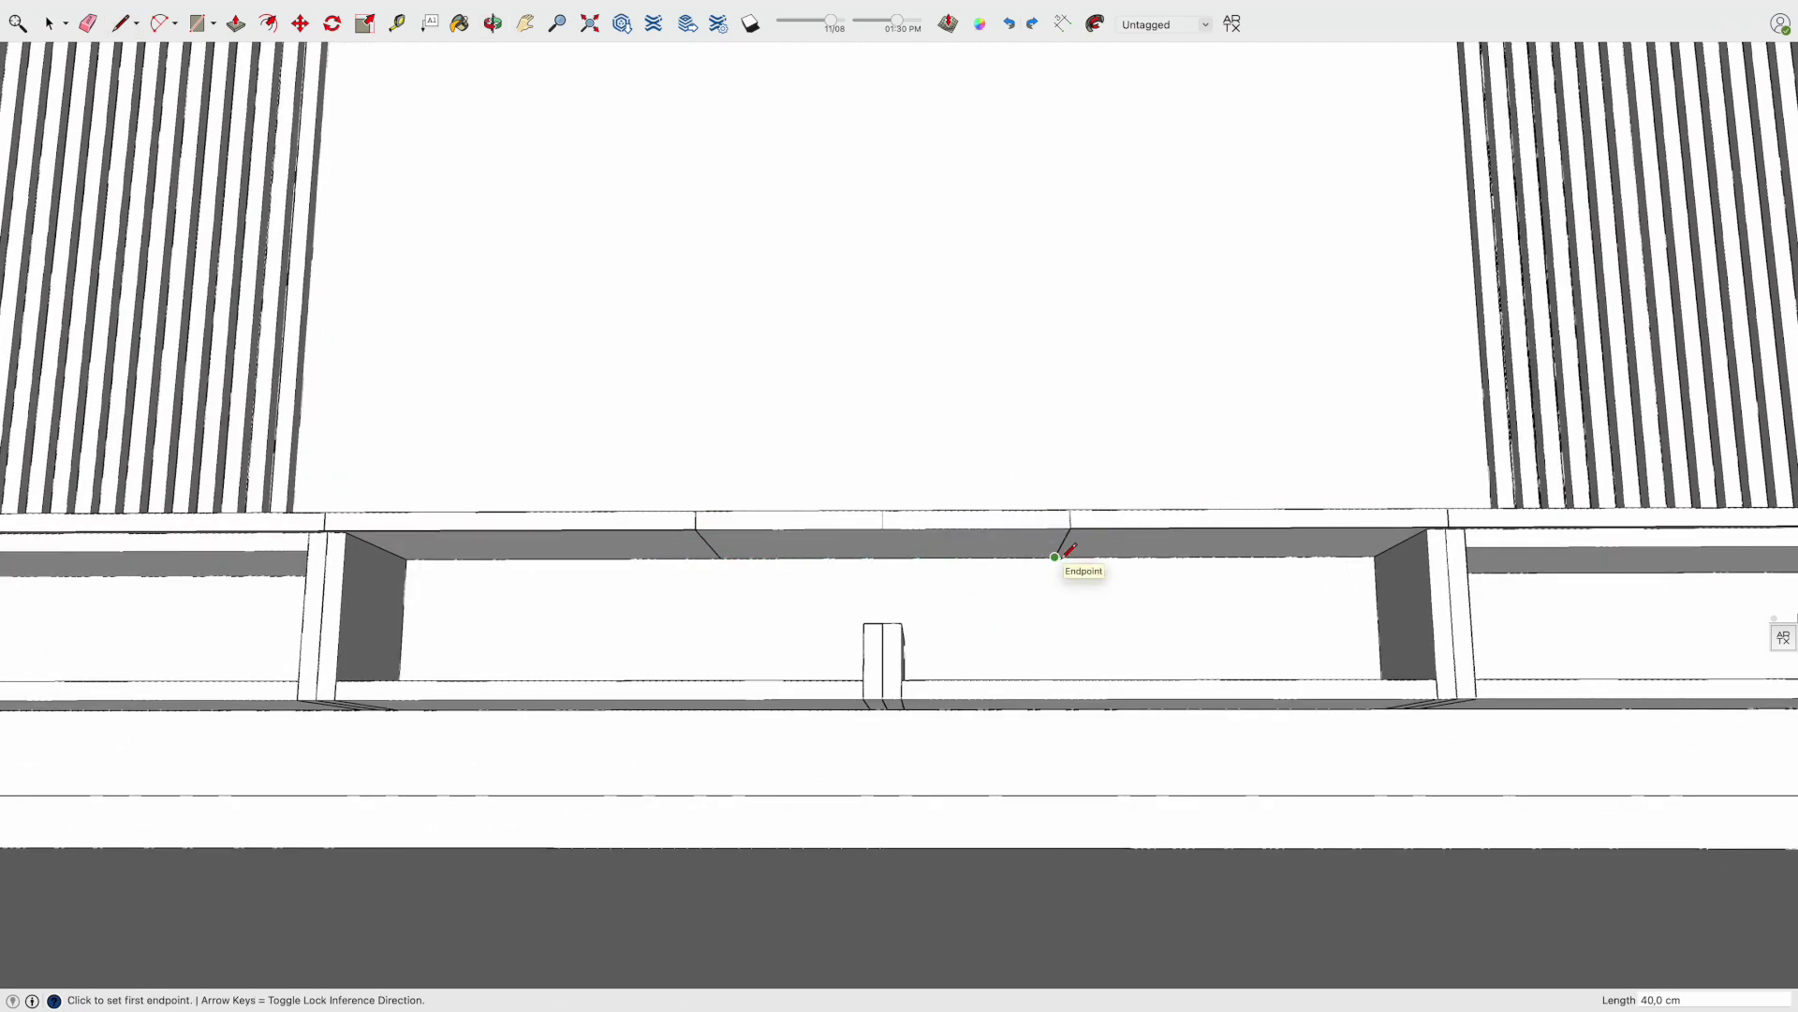
Outline a 2 cm wide strip on the underside along the inner side of the right division line
{"action": "left_click", "coordinate": [1054, 556]}
{"action": "type", "text": "2"}
{"action": "key", "text": "Return"}
{"action": "left_click", "coordinate": [1039, 557]}
{"action": "left_click", "coordinate": [1051, 530]}
{"action": "left_click", "coordinate": [1051, 529]}
Extrude the narrow underside strip downward to form a hanging divider
{"action": "key", "text": "space"}
{"action": "left_click", "coordinate": [1058, 542]}
{"action": "key", "text": "p"}
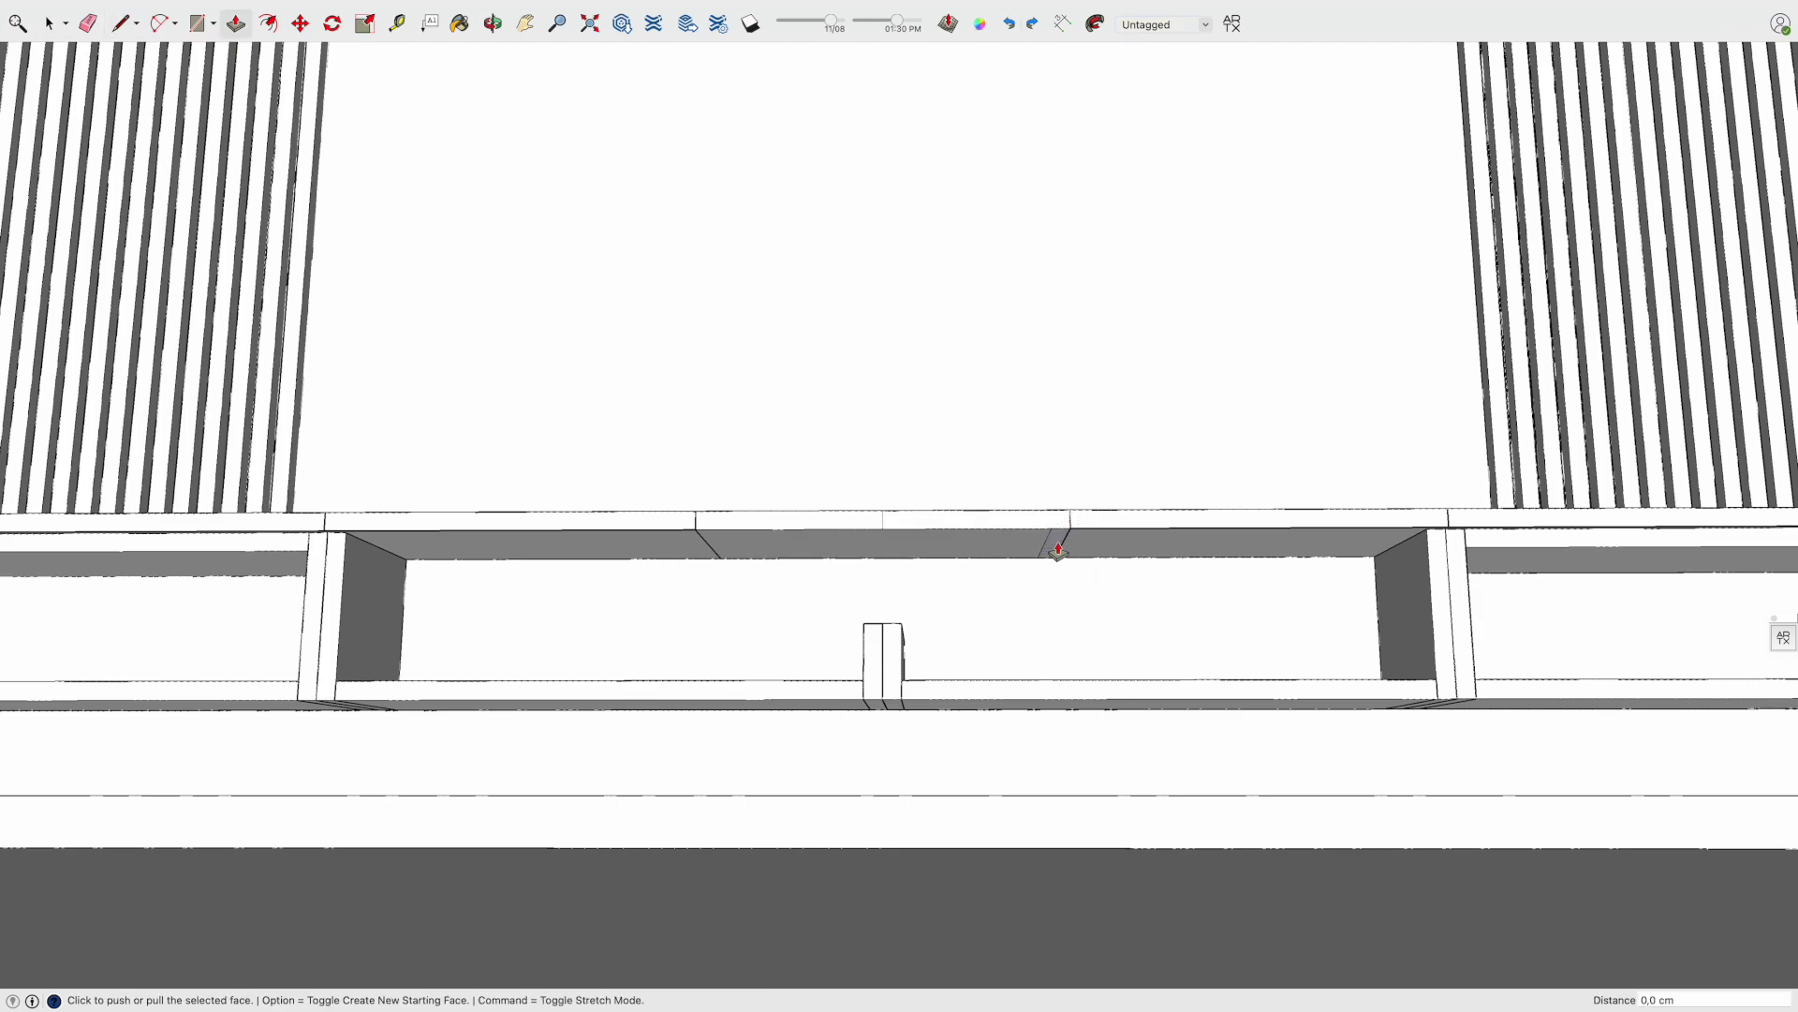
{"action": "middle_click_drag", "start_coordinate": [1055, 542], "coordinate": [980, 631]}
{"action": "left_click", "coordinate": [1068, 542]}
{"action": "left_click", "coordinate": [1062, 614]}
Erase the leftover line on the underside and group the cabinet top together with its hanging divider
{"action": "key", "text": "space"}
{"action": "key", "text": "e"}
{"action": "key", "text": "space"}
{"action": "left_click", "coordinate": [1064, 549]}
{"action": "scroll", "coordinate": [1065, 553], "scroll_direction": "up", "scroll_amount": 4}
{"action": "key", "text": "e"}
{"action": "key", "text": "space"}
{"action": "double_click", "coordinate": [1067, 569]}
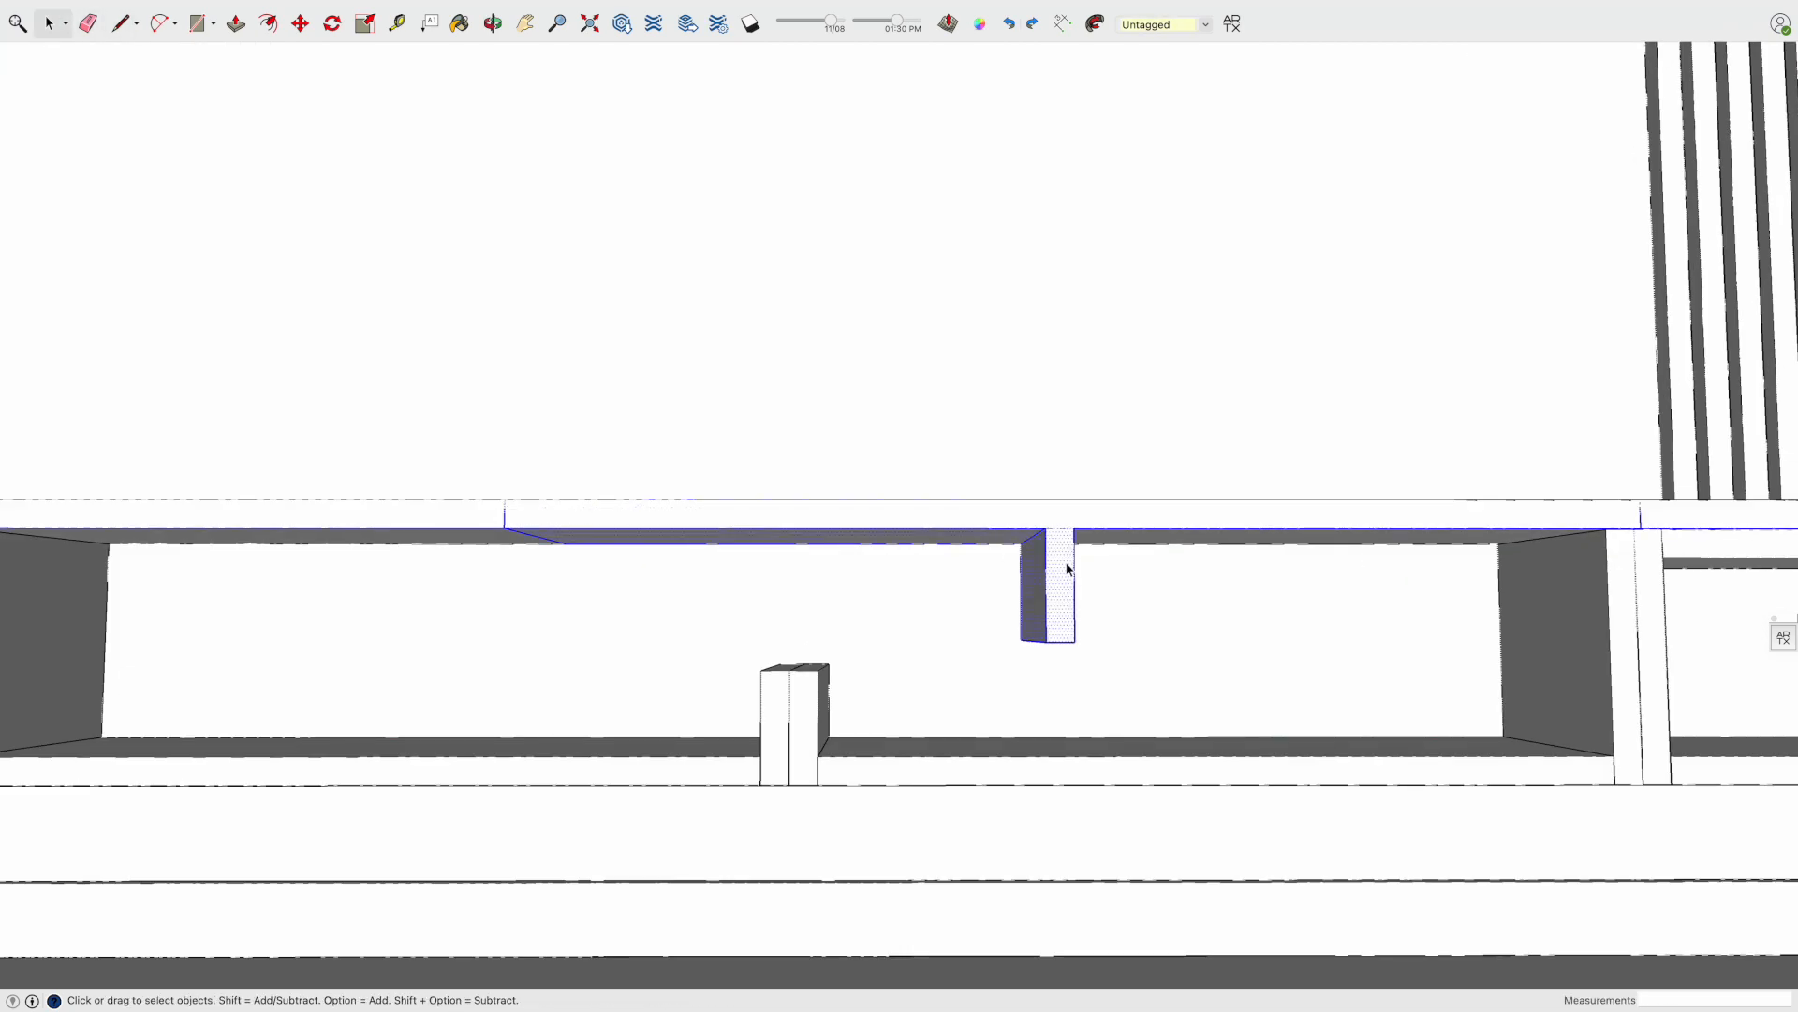
{"action": "left_click", "coordinate": [985, 500]}
{"action": "key", "text": "p"}
{"action": "left_click", "coordinate": [718, 537]}
{"action": "key", "text": "space"}
{"action": "key", "text": "super+g"}
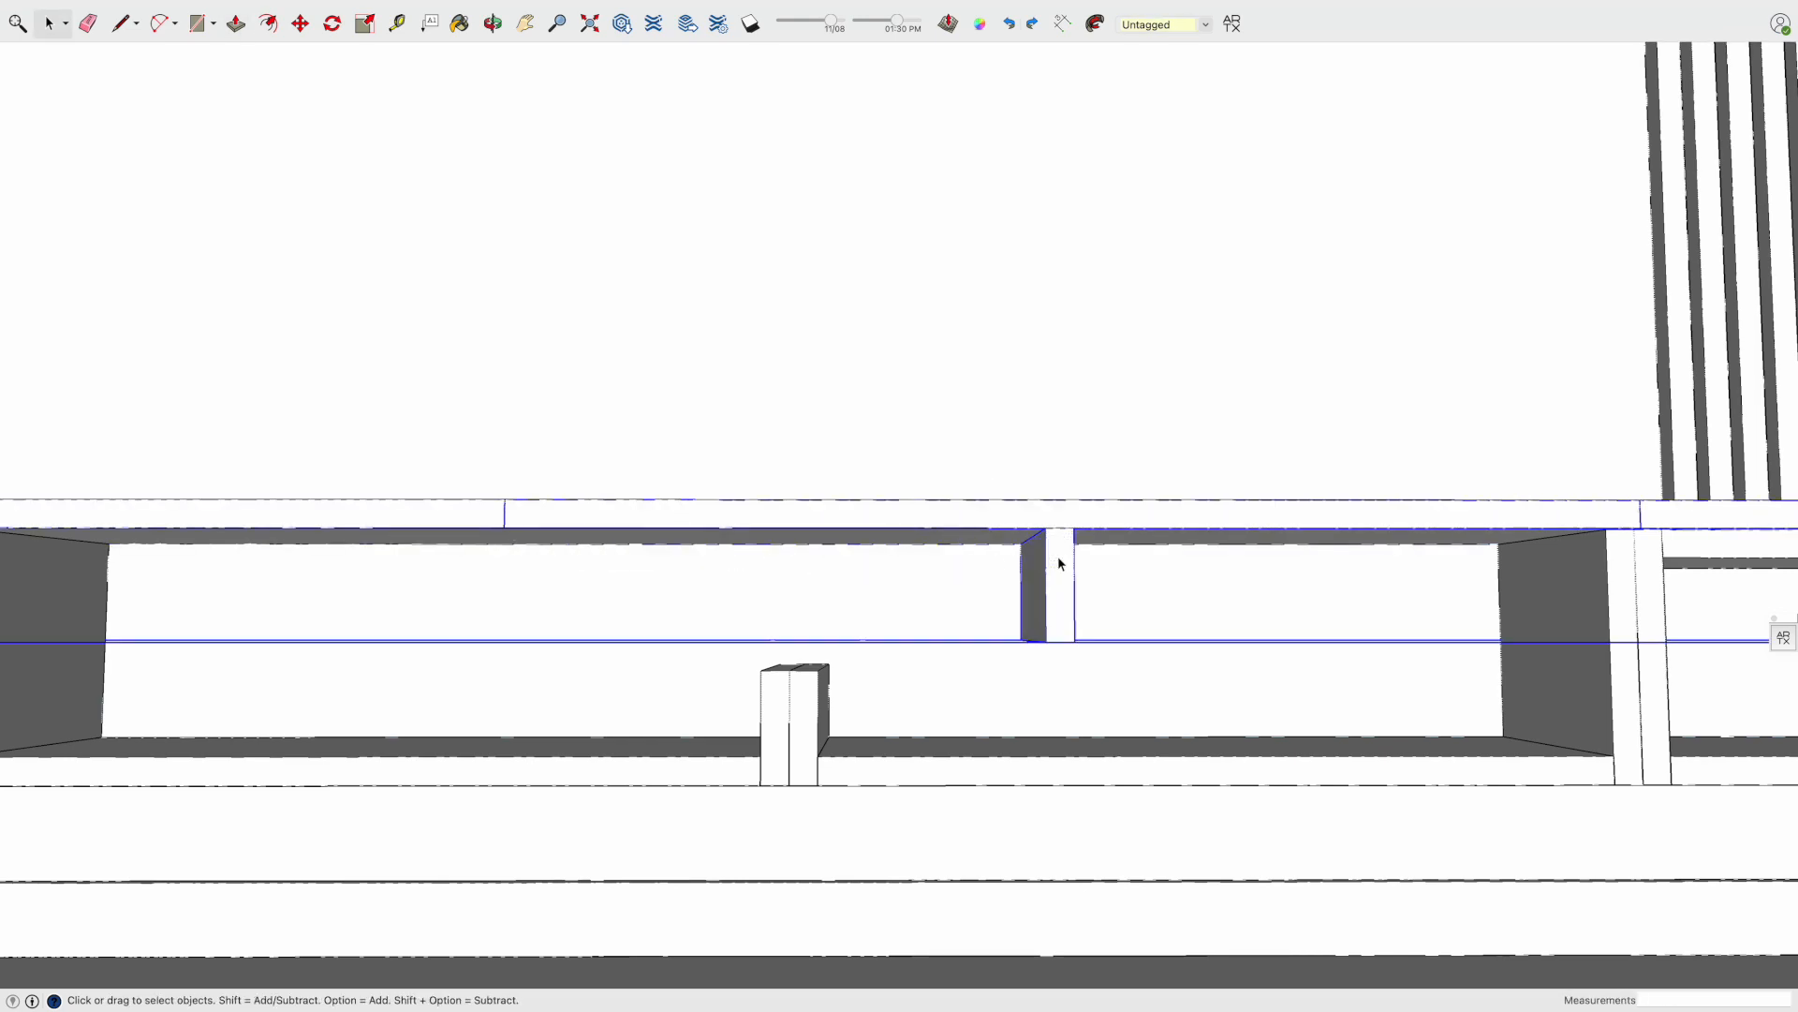
{"action": "key", "text": "Escape"}
{"action": "key", "text": "l"}
{"action": "left_click", "coordinate": [760, 670]}
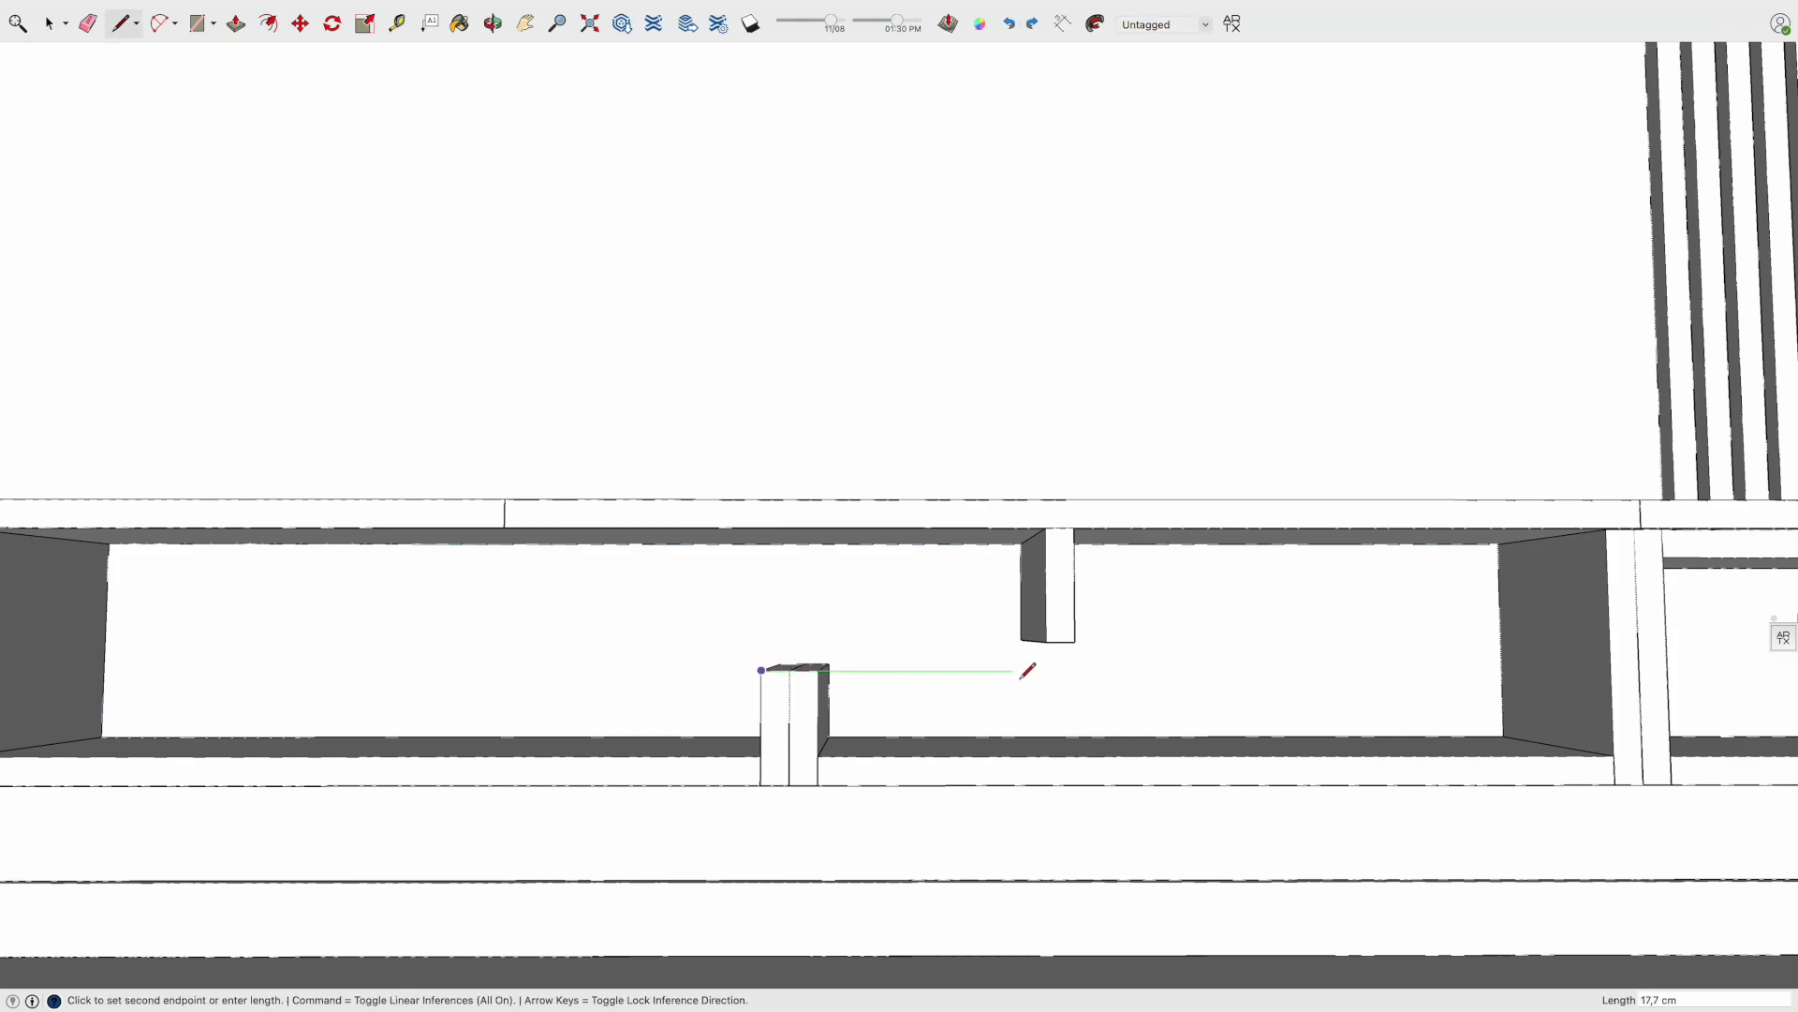
{"action": "key", "text": "Escape"}
{"action": "left_click", "coordinate": [1075, 641]}
{"action": "left_click", "coordinate": [1075, 670]}
{"action": "left_click", "coordinate": [457, 671]}
{"action": "key", "text": "Escape"}
{"action": "left_click", "coordinate": [504, 527]}
{"action": "left_click", "coordinate": [502, 671]}
{"action": "middle_click_drag", "start_coordinate": [530, 671], "coordinate": [1273, 563]}
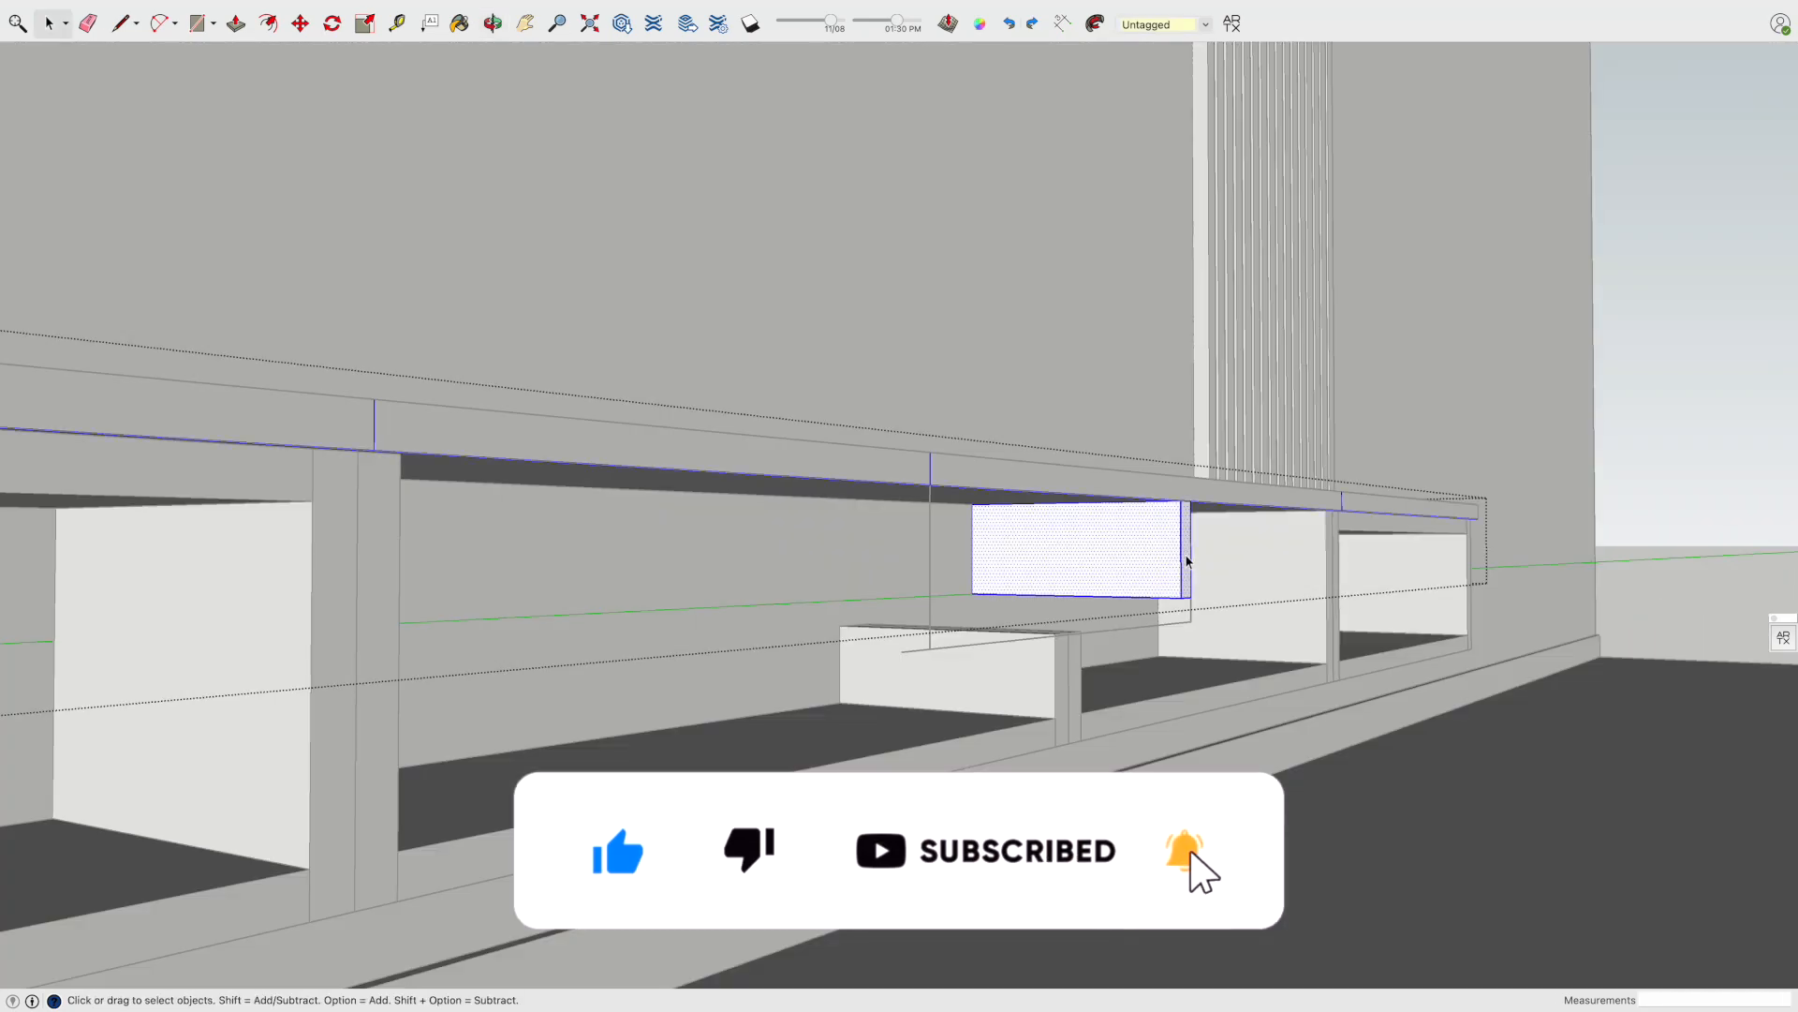
{"action": "key", "text": "p"}
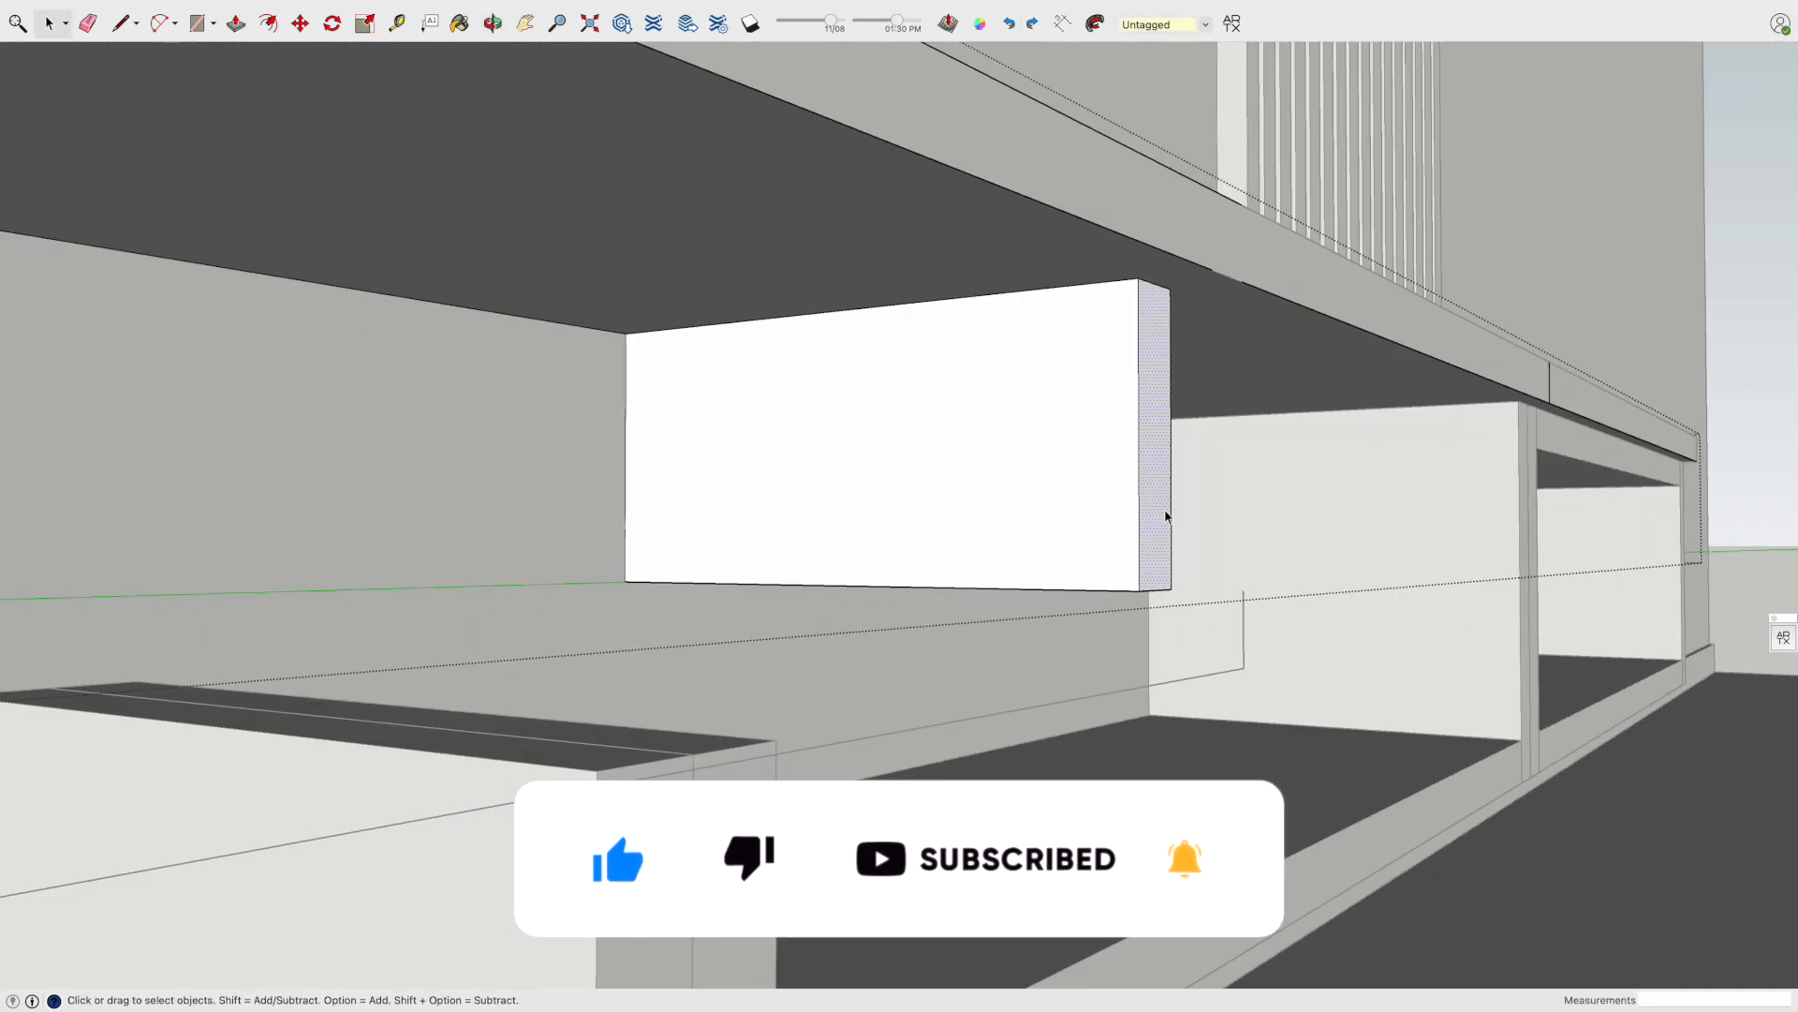
{"action": "scroll", "coordinate": [776, 752], "scroll_direction": "down", "scroll_amount": 6}
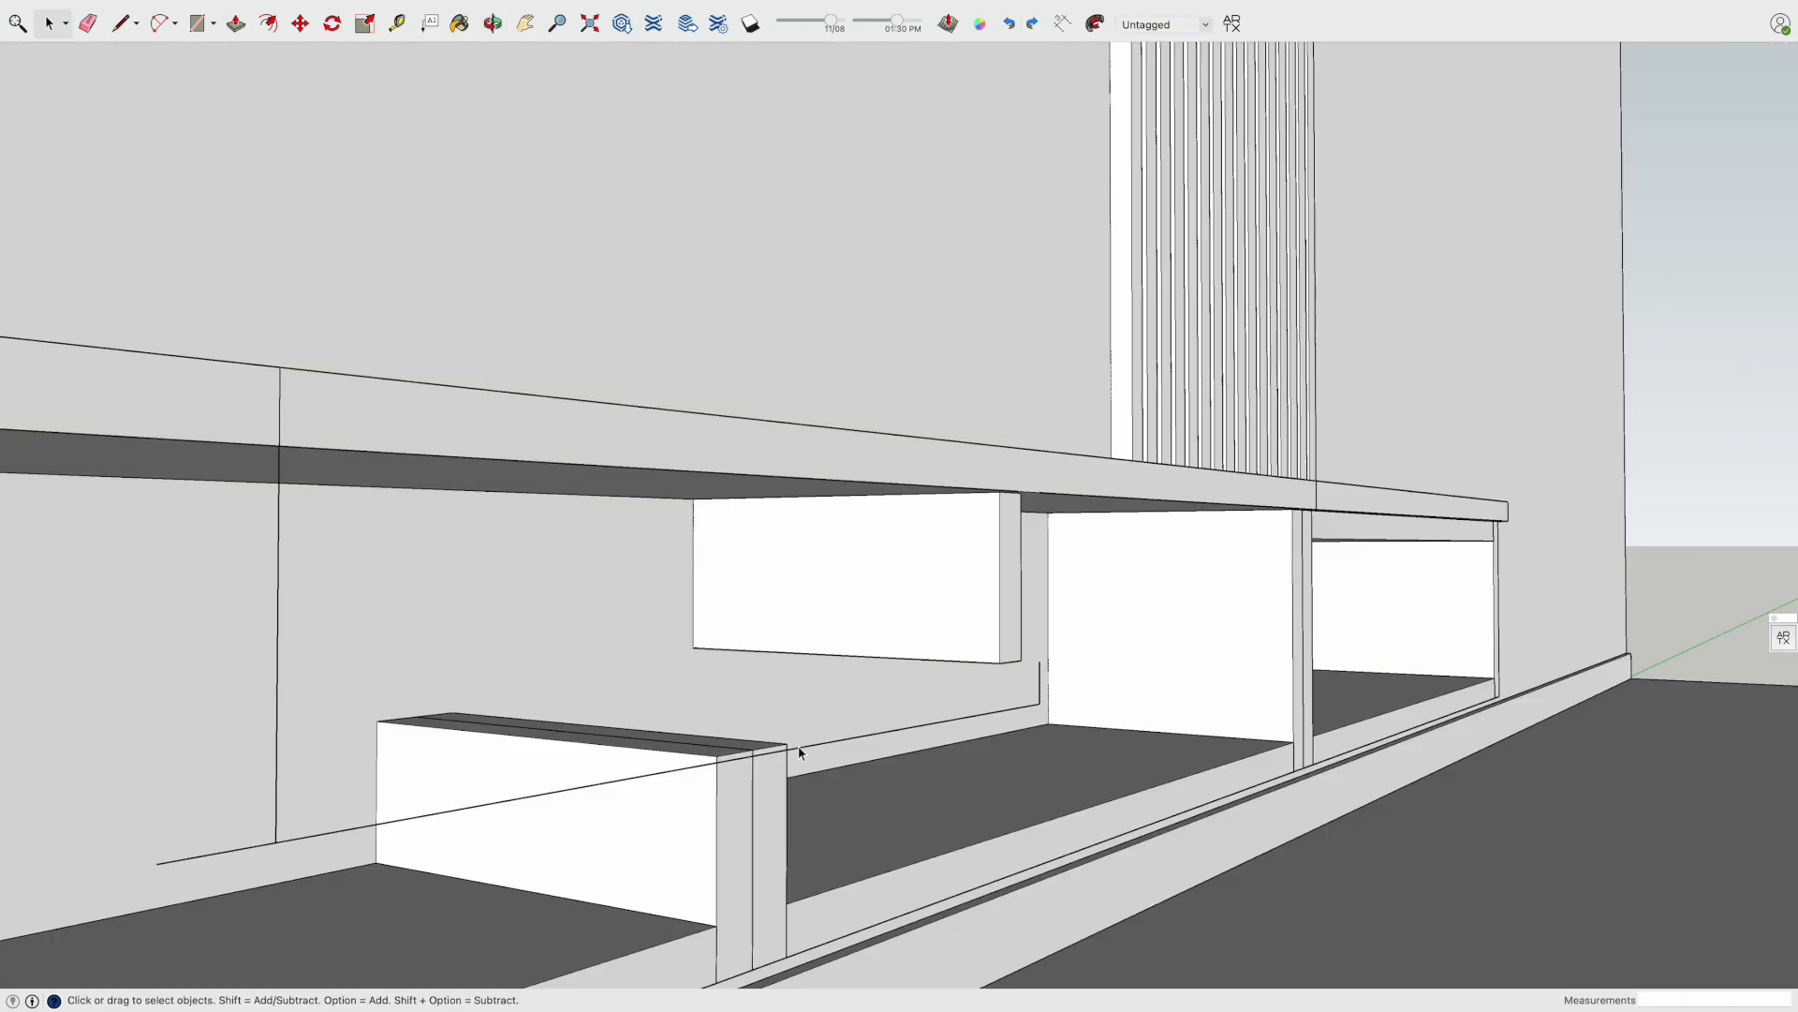
{"action": "double_click", "coordinate": [818, 711]}
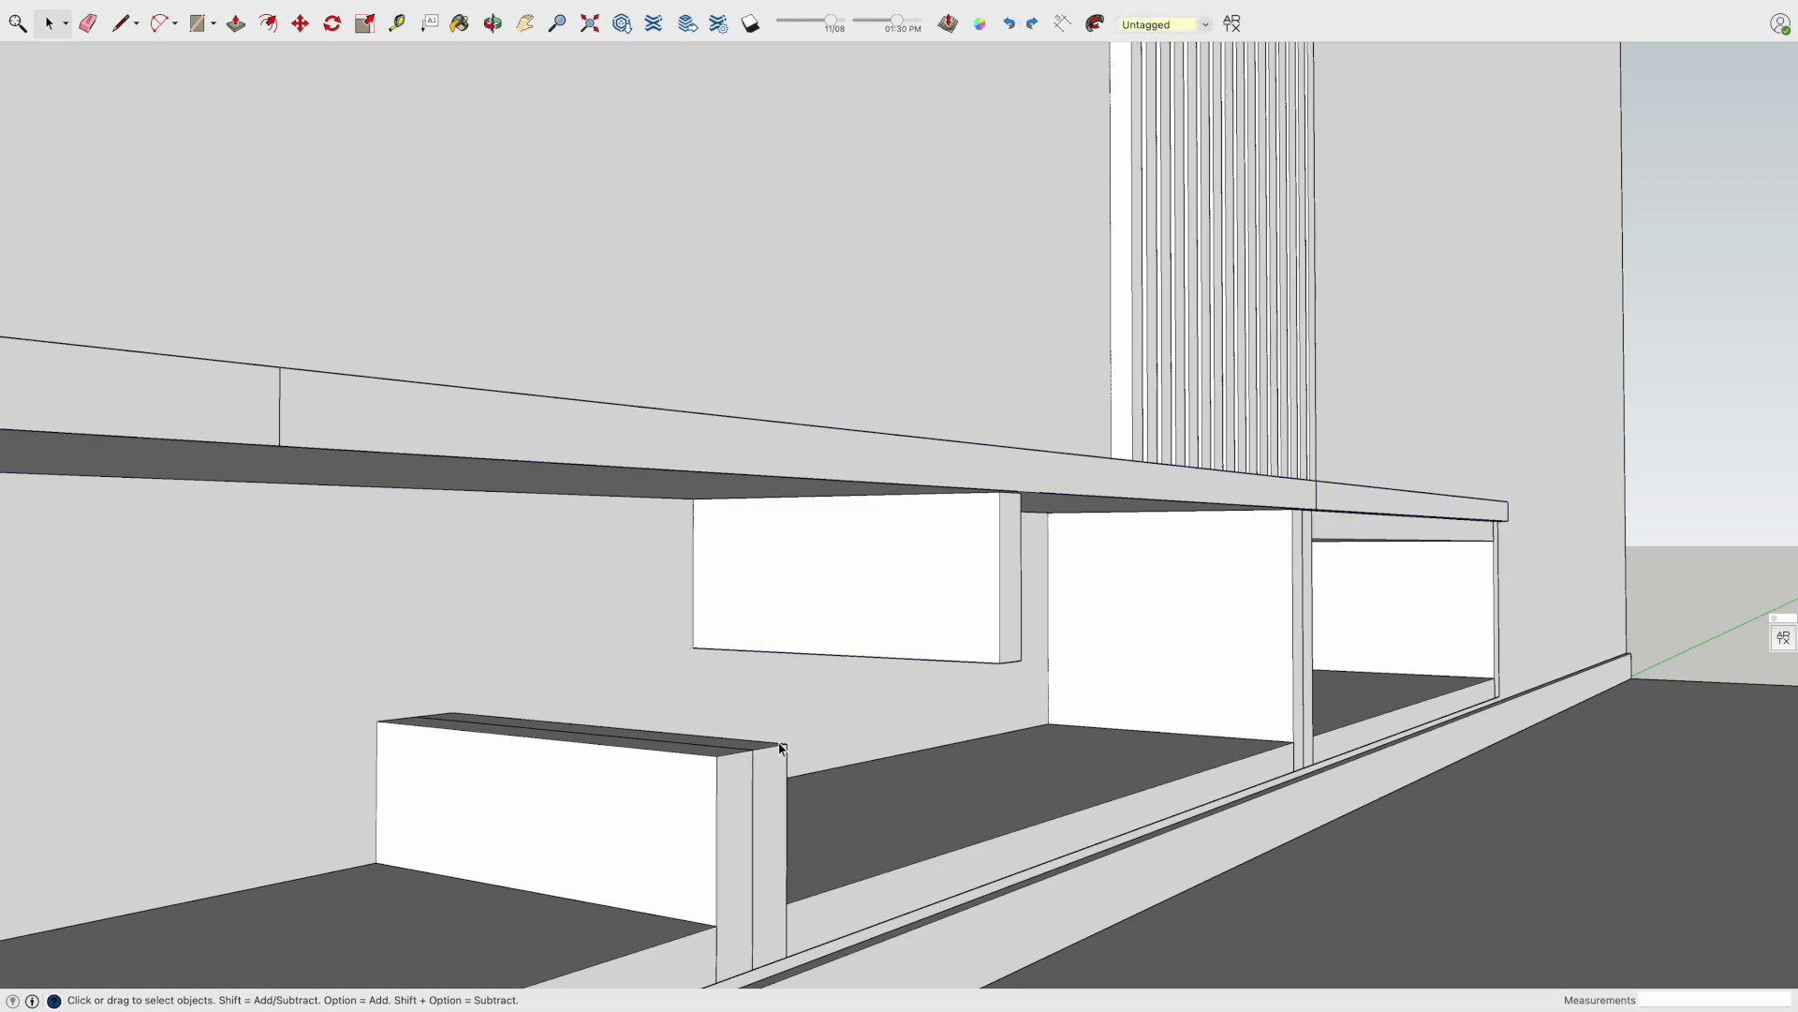
Outline a shelf's thin rear face from the hanging divider's lower back corner and extrude it forward to the divider's front edge
{"action": "left_click", "coordinate": [693, 646]}
{"action": "scroll", "coordinate": [42, 693], "scroll_direction": "down", "scroll_amount": 4}
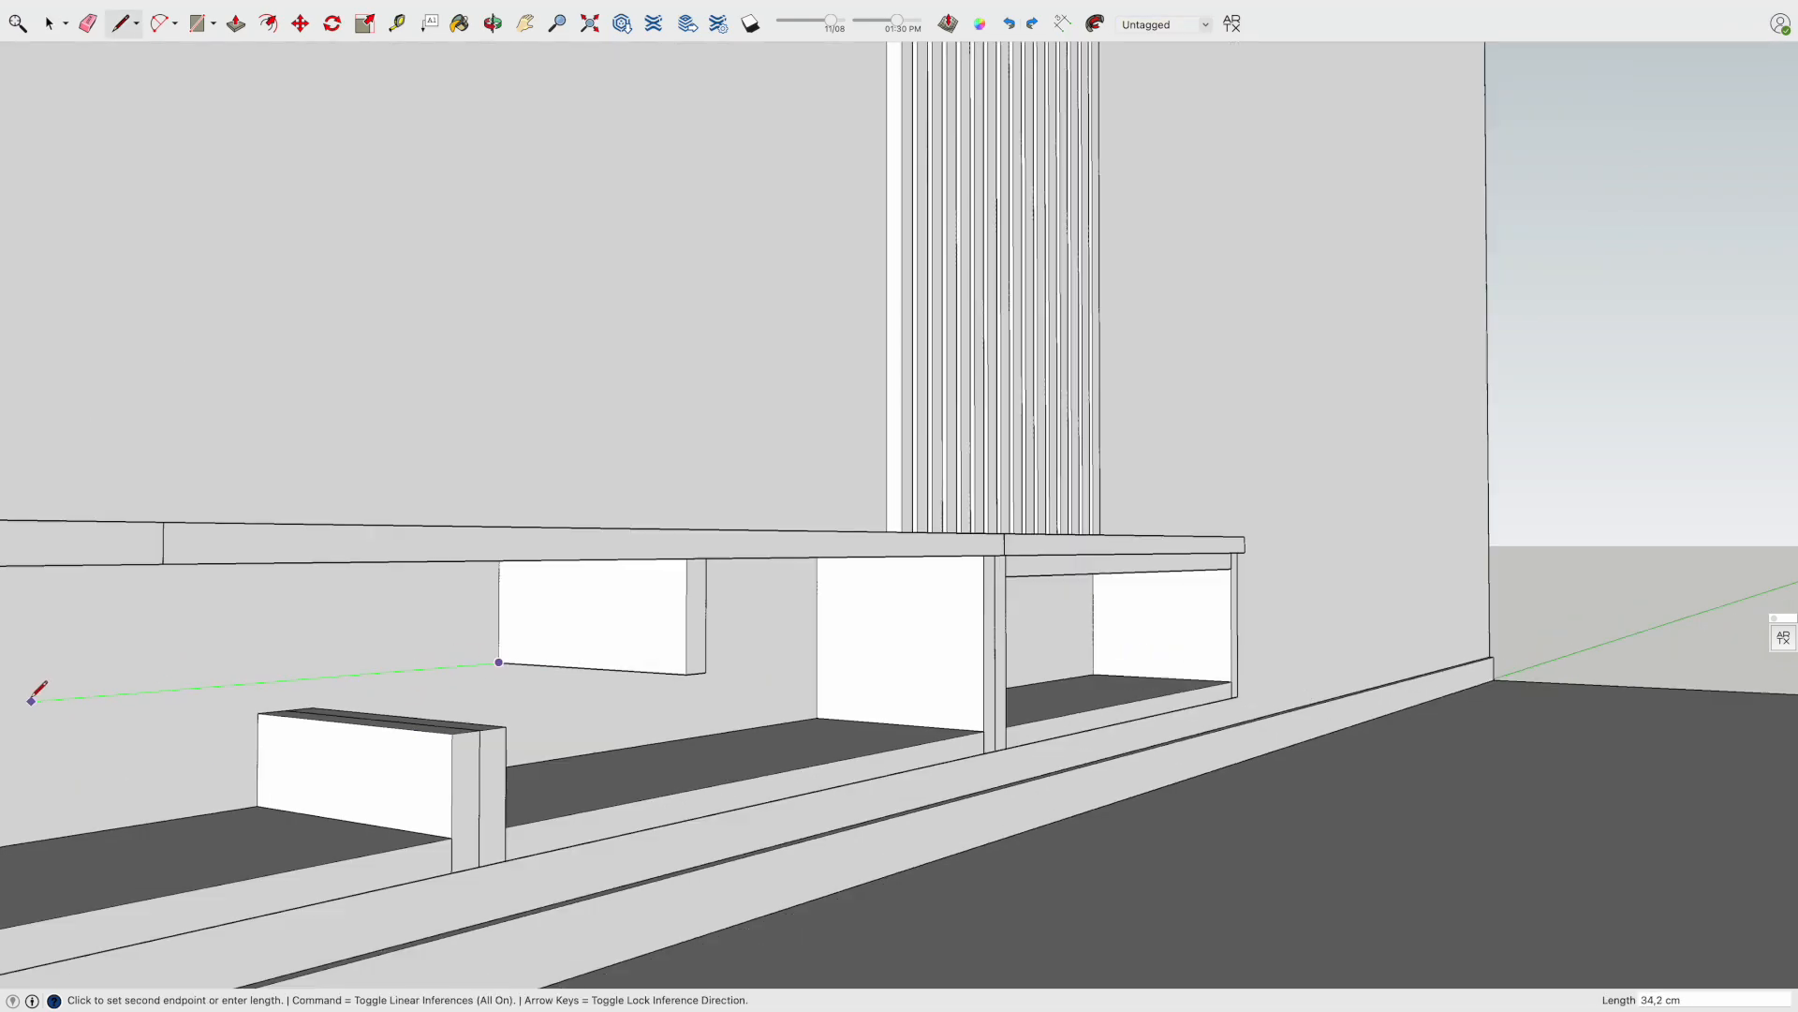
{"action": "left_click", "coordinate": [442, 705]}
{"action": "left_click", "coordinate": [444, 667]}
{"action": "key", "text": "p"}
{"action": "left_click", "coordinate": [433, 686]}
{"action": "left_click", "coordinate": [601, 678]}
{"action": "key", "text": "space"}
Extend the shelf's free end to the left division mark on the cabinet top and select the whole shelf
{"action": "key", "text": "p"}
{"action": "left_click", "coordinate": [129, 725]}
{"action": "left_click", "coordinate": [141, 589]}
{"action": "key", "text": "space"}
{"action": "triple_click", "coordinate": [277, 725]}
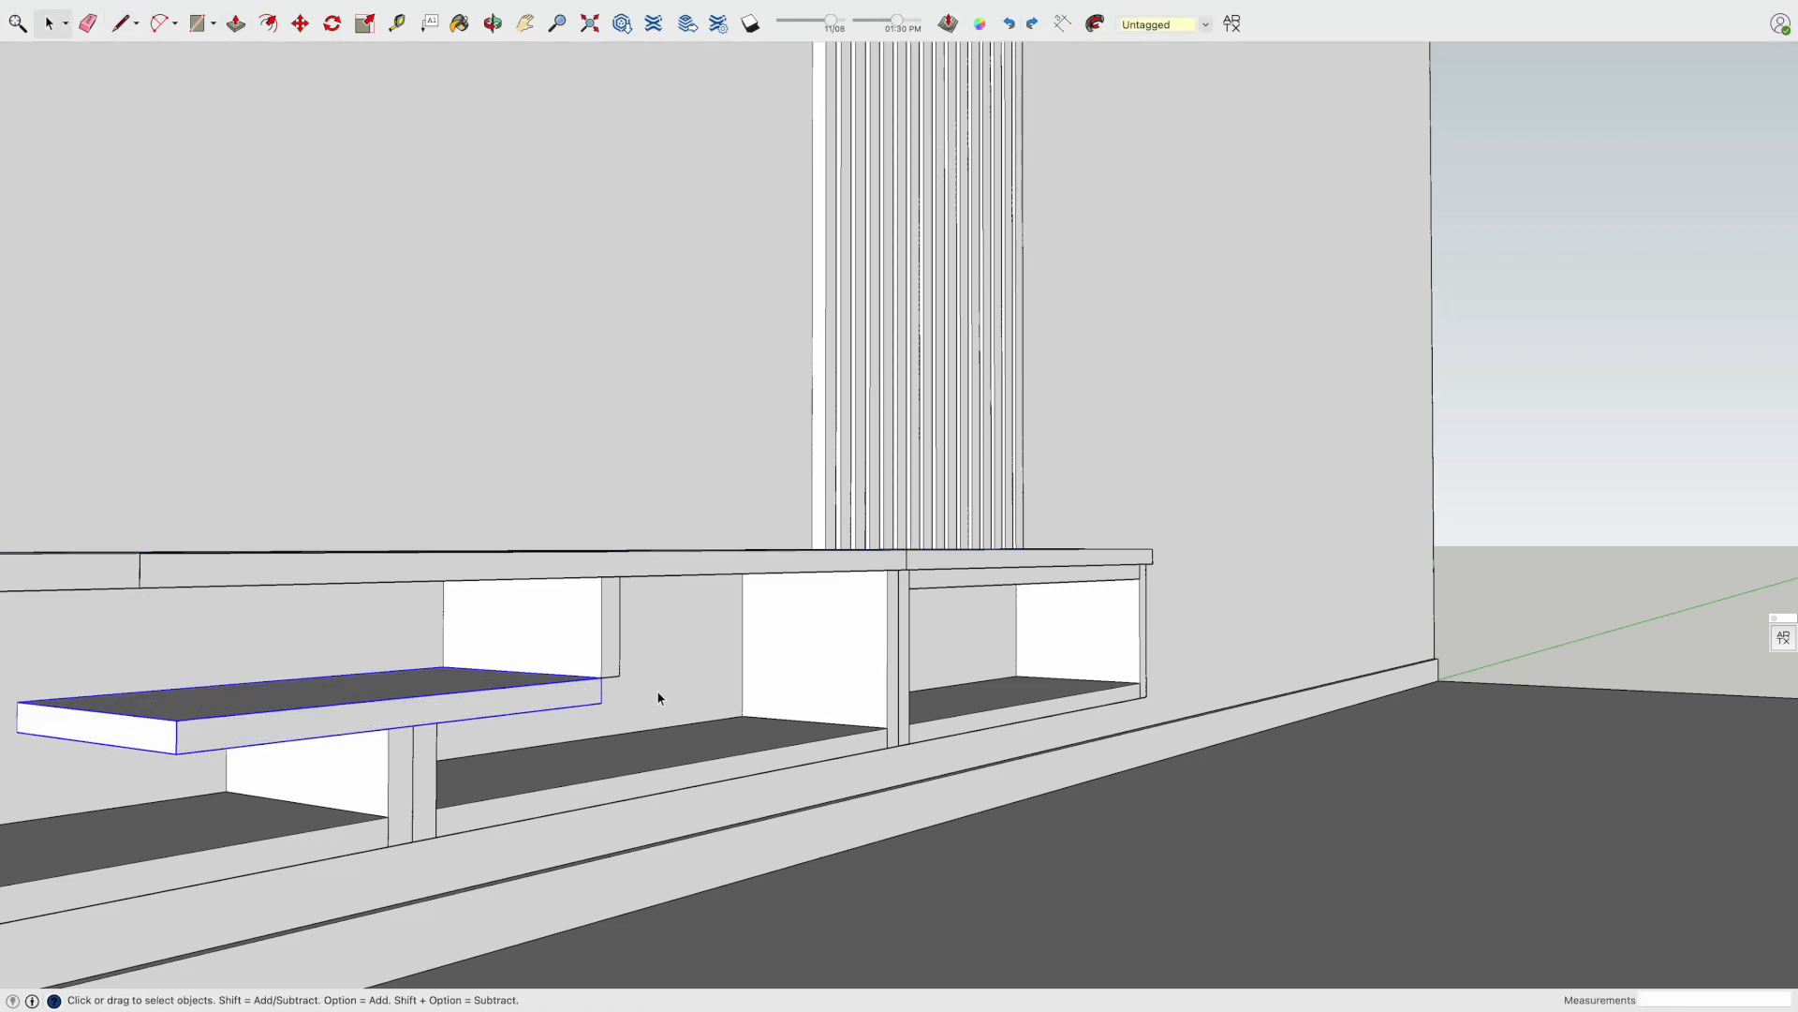
Extend the hanging divider down to the shelf's underside and erase the division marks from the cabinet top's front edge
{"action": "middle_click_drag", "start_coordinate": [659, 698], "coordinate": [459, 619]}
{"action": "double_click", "coordinate": [452, 630]}
{"action": "key", "text": "p"}
{"action": "left_click", "coordinate": [450, 634]}
{"action": "left_click", "coordinate": [439, 654]}
{"action": "key", "text": "space"}
{"action": "scroll", "coordinate": [437, 640], "scroll_direction": "down", "scroll_amount": 3}
{"action": "key", "text": "e"}
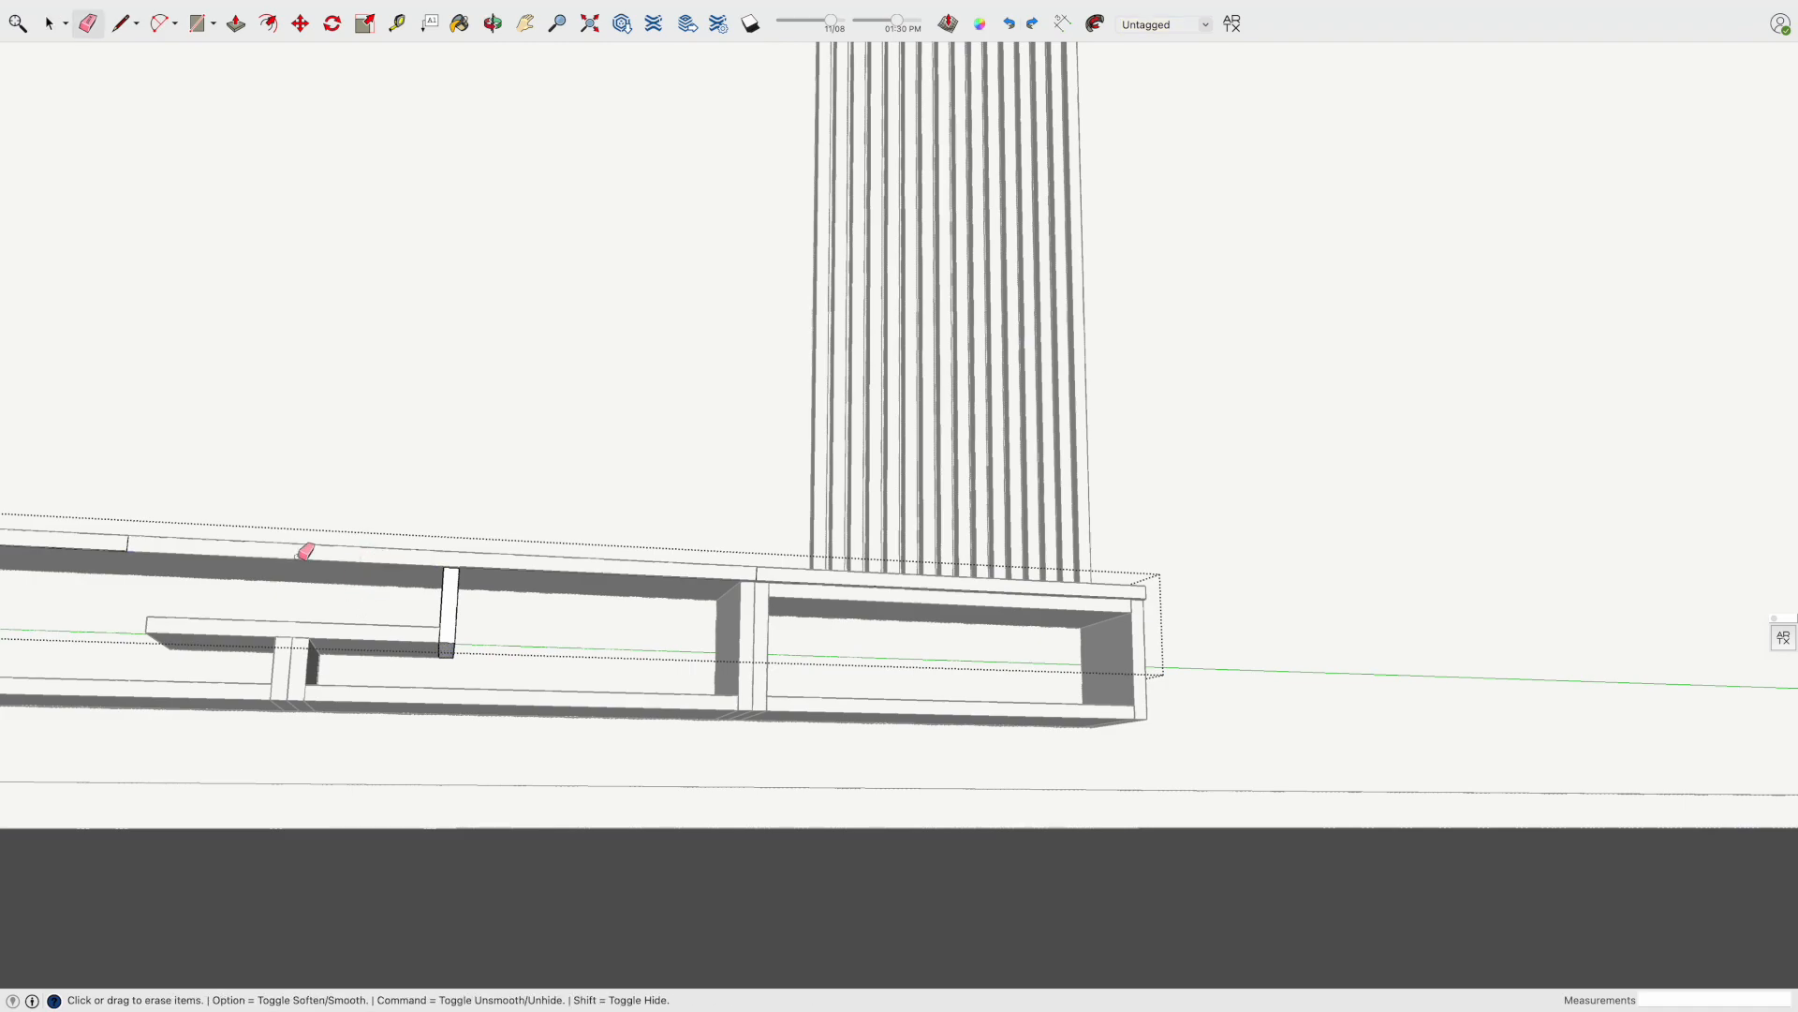
{"action": "left_click", "coordinate": [761, 571]}
{"action": "key", "text": "space"}
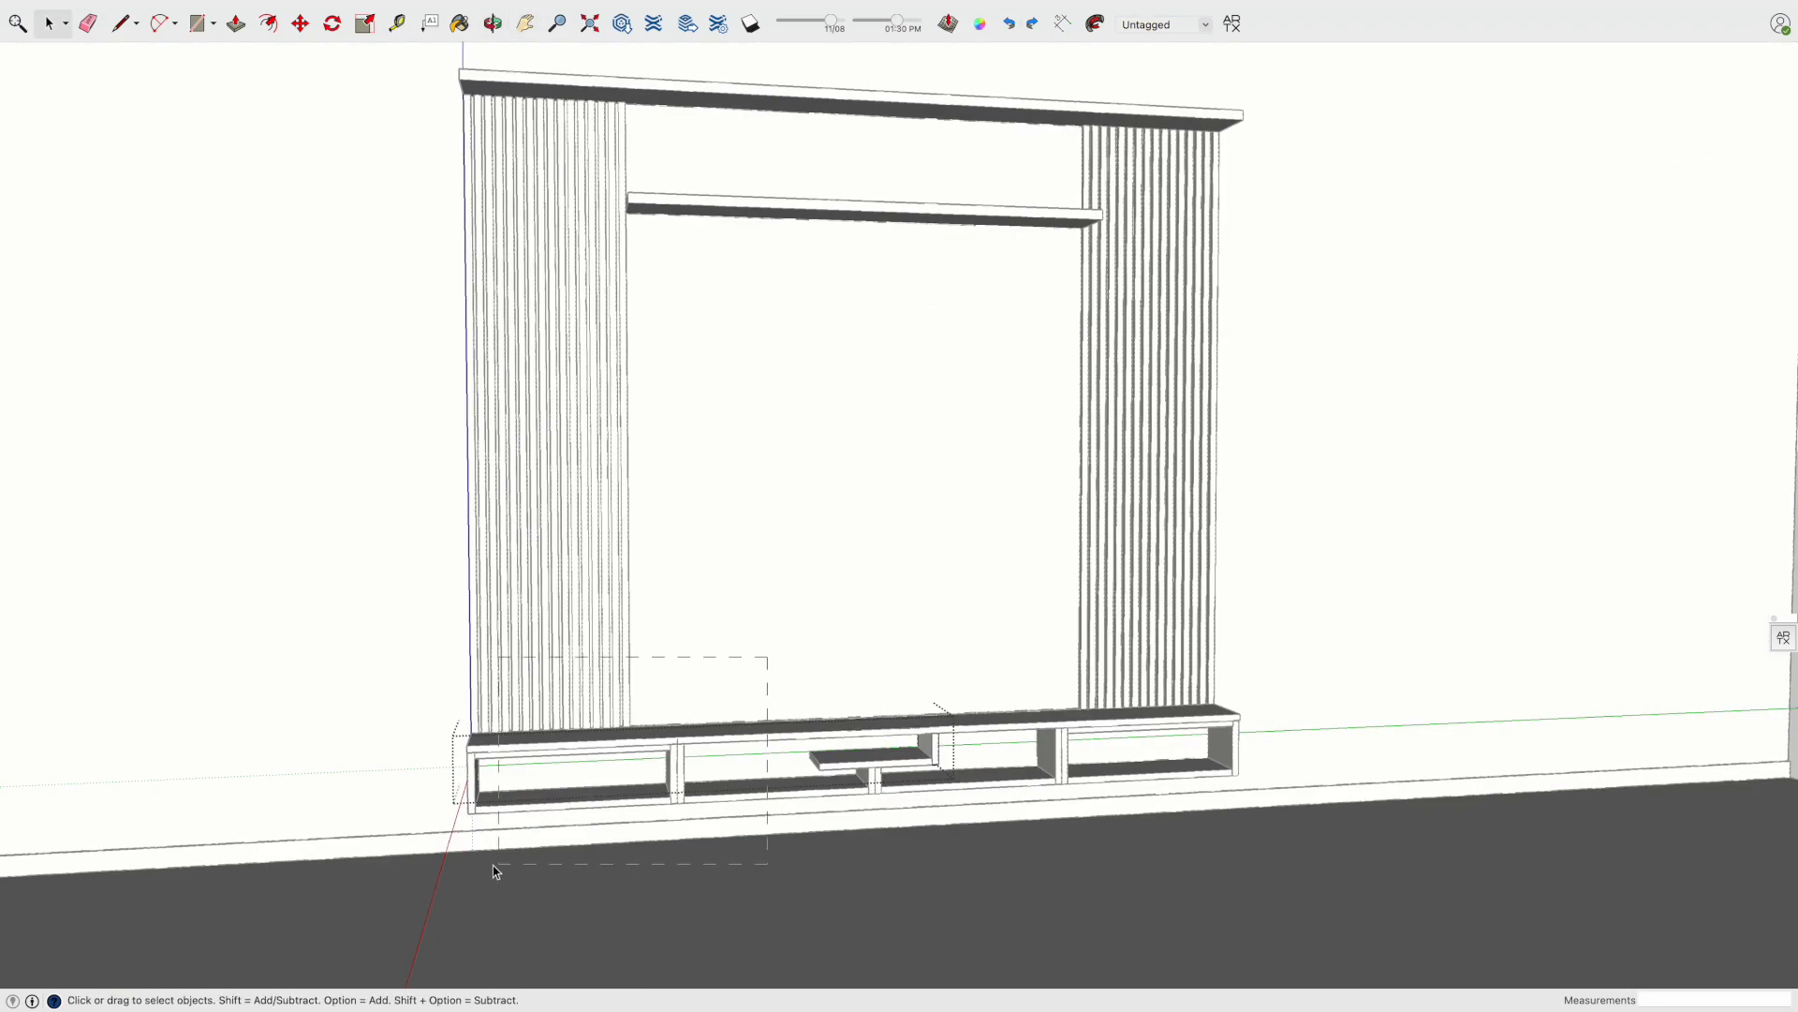
Copy the hanging divider to the opposite end of the small shelf to close the central niche
{"action": "scroll", "coordinate": [925, 717], "scroll_direction": "up", "scroll_amount": 5}
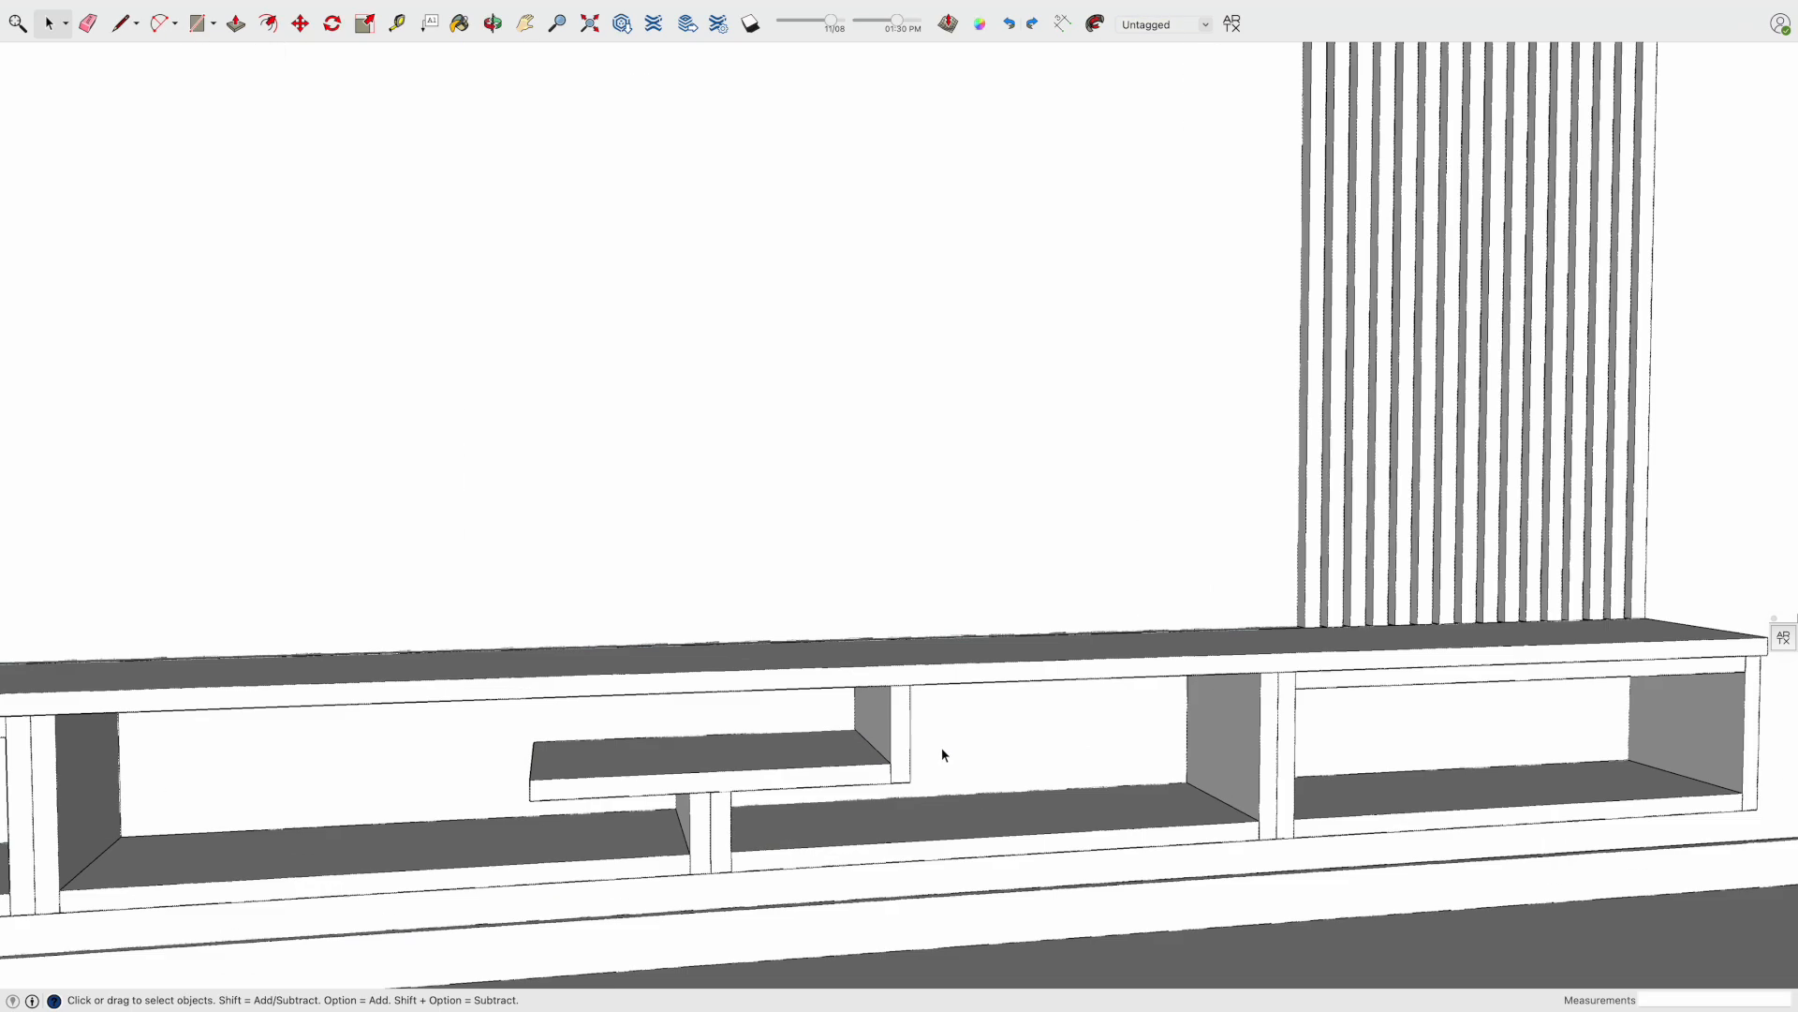
{"action": "key", "text": "m"}
{"action": "left_click", "coordinate": [896, 655]}
{"action": "key", "text": "alt"}
{"action": "left_click", "coordinate": [326, 675]}
{"action": "scroll", "coordinate": [337, 832], "scroll_direction": "down", "scroll_amount": 3}
{"action": "scroll", "coordinate": [506, 817], "scroll_direction": "down", "scroll_amount": 6}
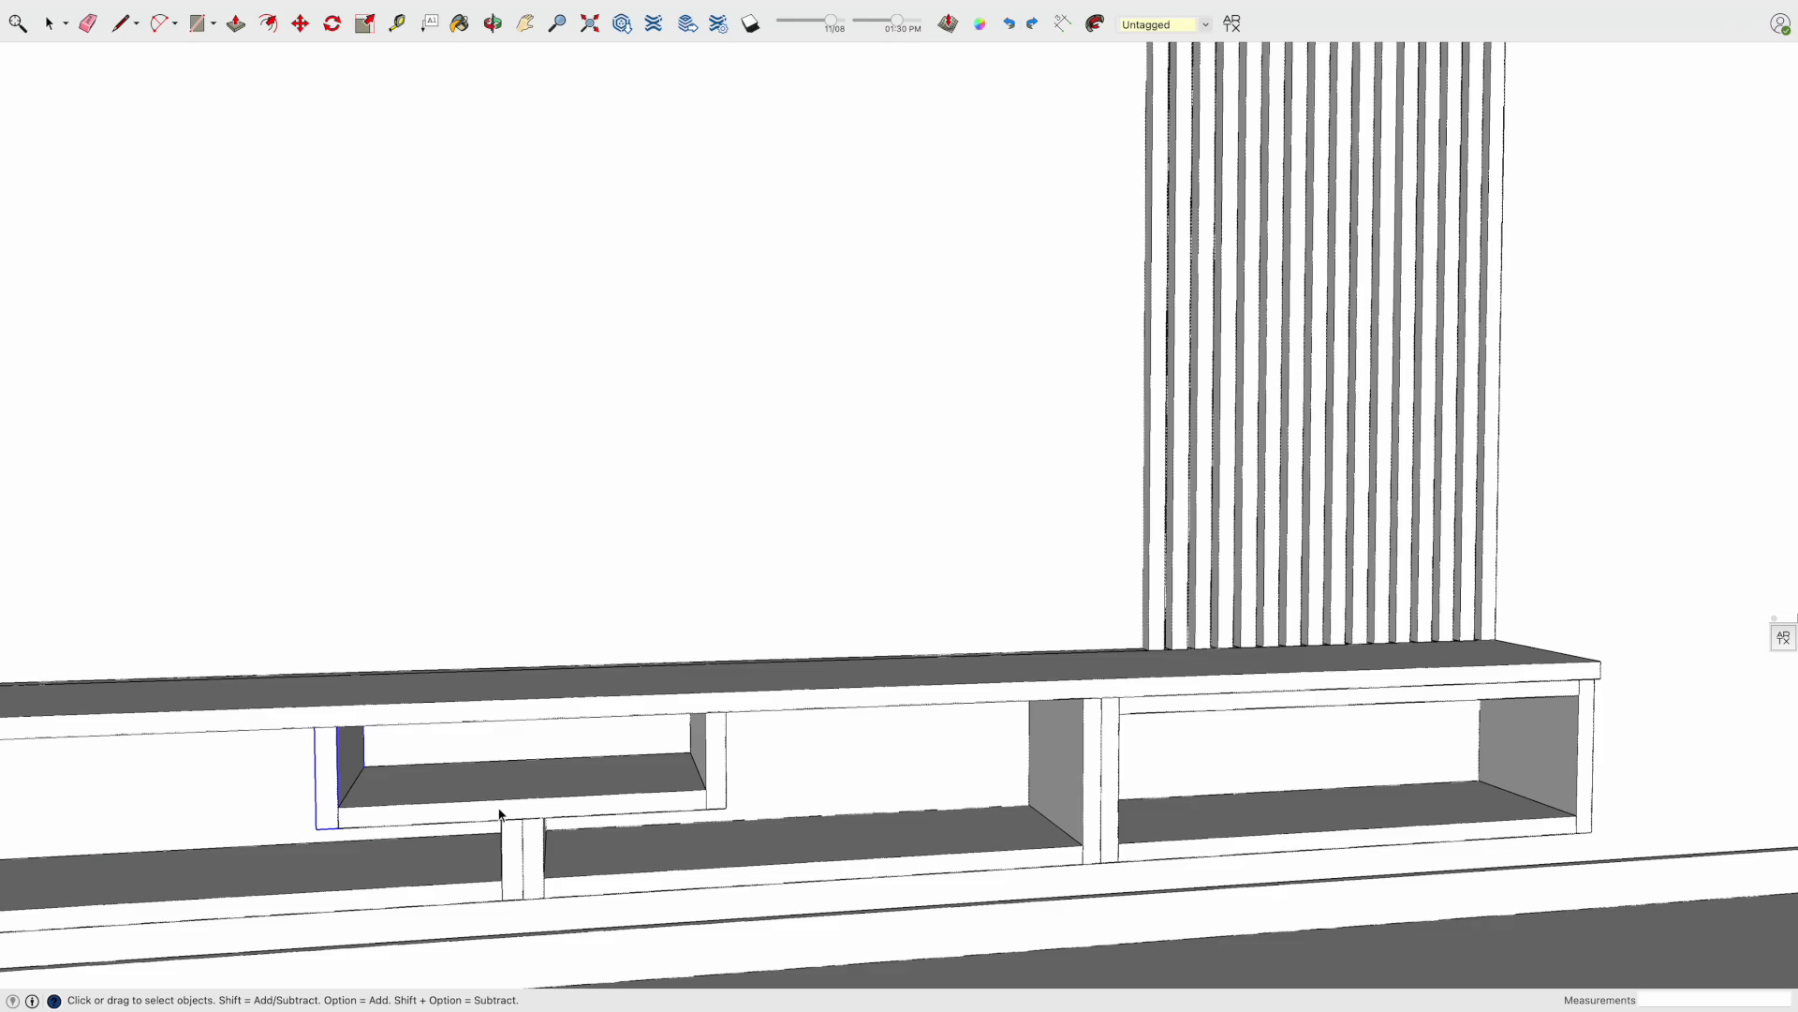
{"action": "middle_click_drag", "start_coordinate": [618, 762], "coordinate": [691, 778]}
{"action": "key", "text": "space"}
Draw a rectangle on the back panel covering the area between the two slatted sections, down to the cabinet top
{"action": "scroll", "coordinate": [633, 791], "scroll_direction": "down", "scroll_amount": 8}
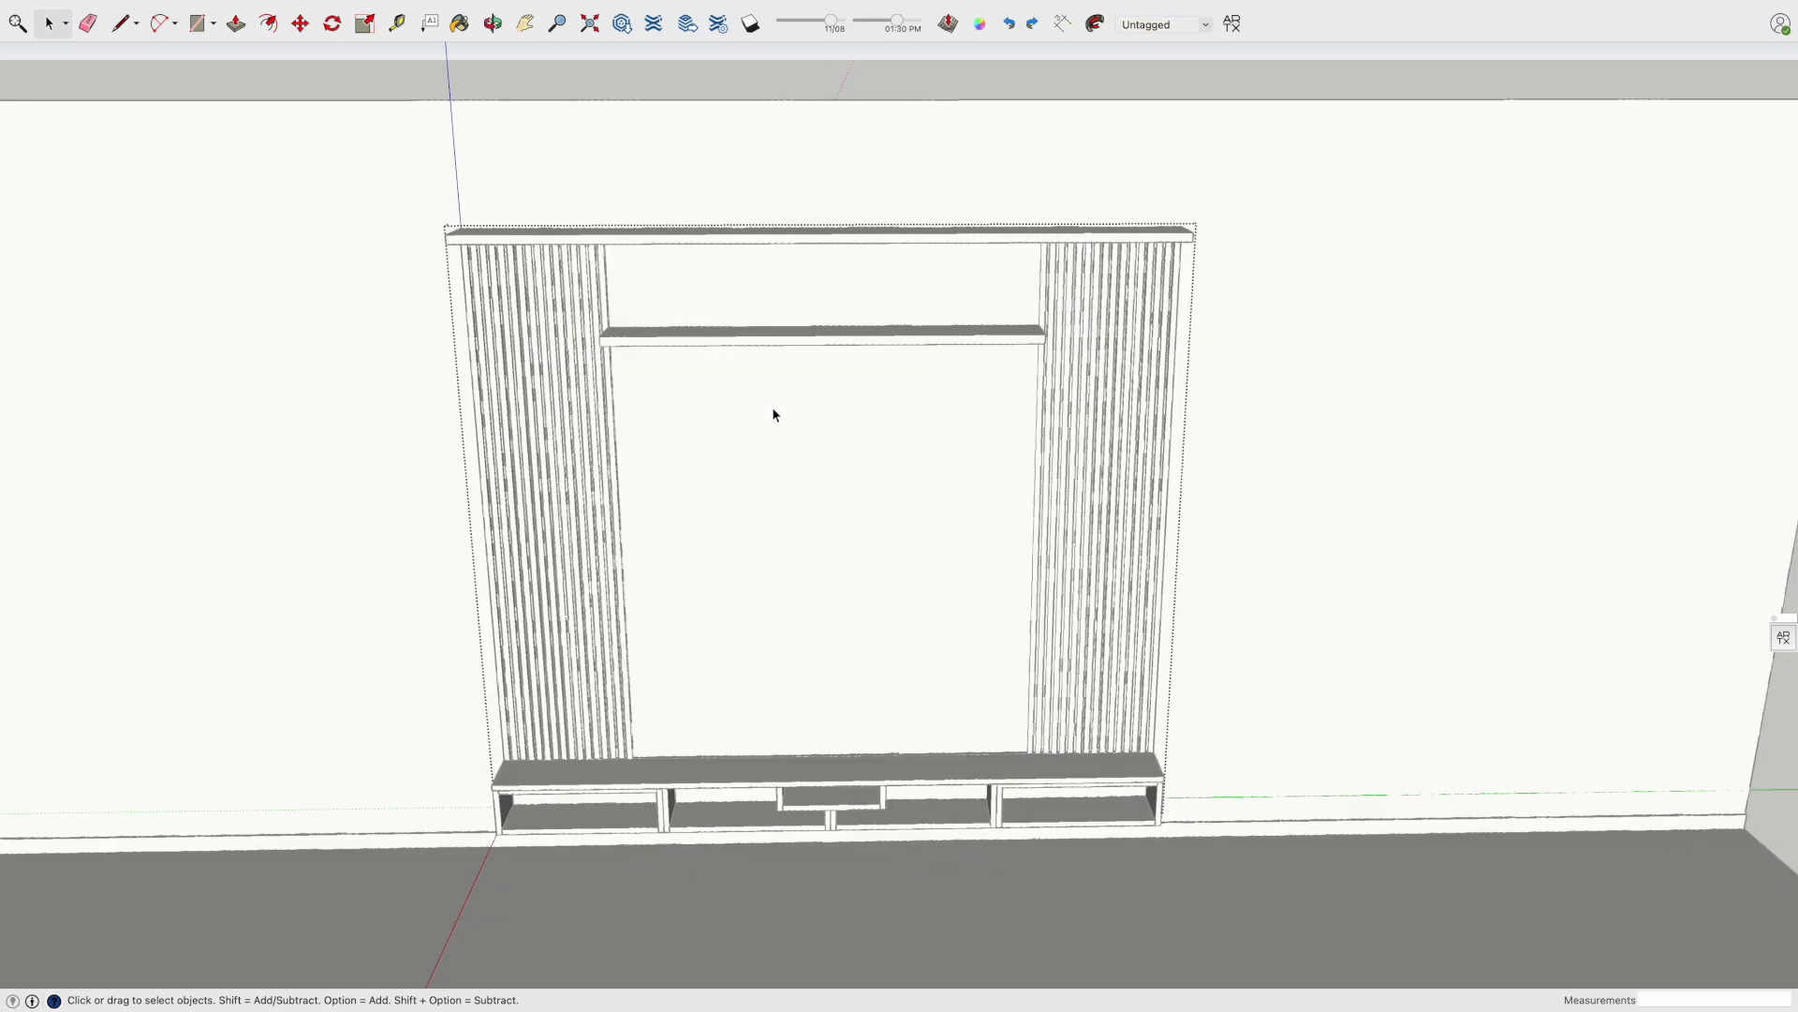
{"action": "middle_click_drag", "start_coordinate": [774, 413], "coordinate": [655, 403]}
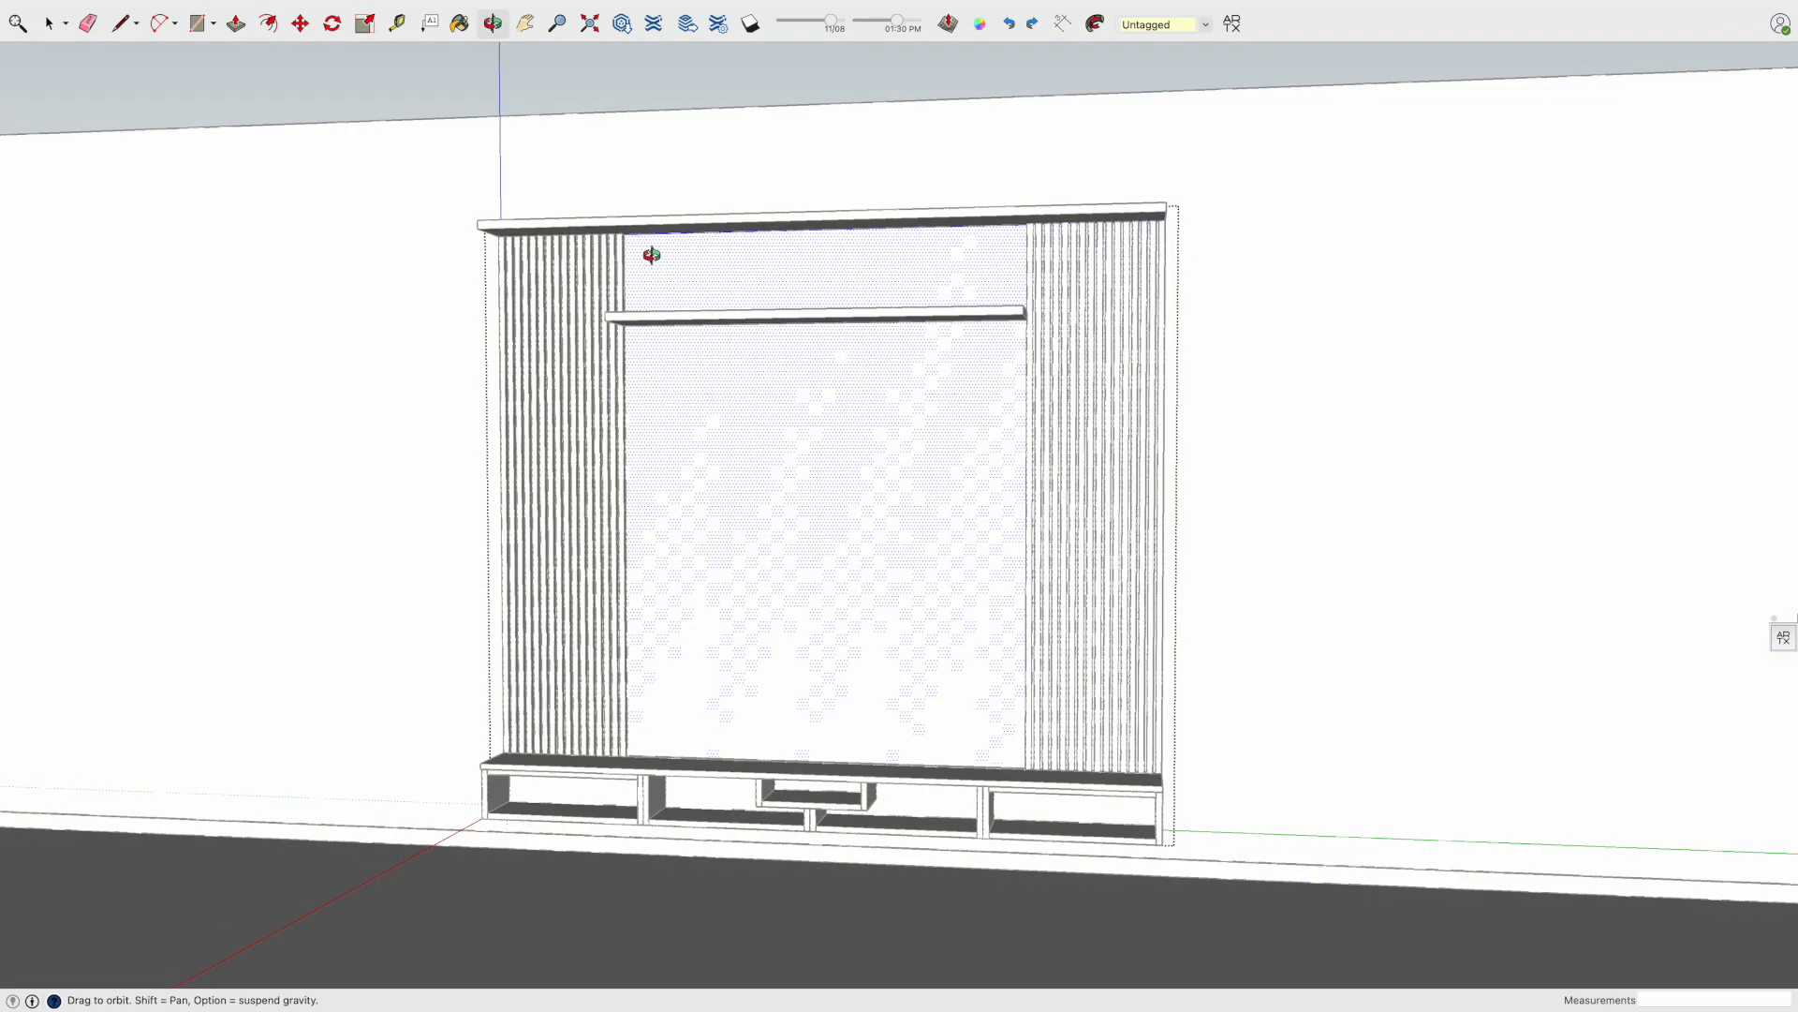
{"action": "scroll", "coordinate": [609, 230], "scroll_direction": "up", "scroll_amount": 5}
{"action": "key", "text": "r"}
{"action": "left_click", "coordinate": [604, 221]}
{"action": "scroll", "coordinate": [974, 476], "scroll_direction": "down", "scroll_amount": 3}
{"action": "scroll", "coordinate": [1017, 481], "scroll_direction": "down", "scroll_amount": 4}
{"action": "scroll", "coordinate": [1240, 683], "scroll_direction": "up", "scroll_amount": 8}
{"action": "left_click", "coordinate": [1255, 663]}
{"action": "key", "text": "space"}
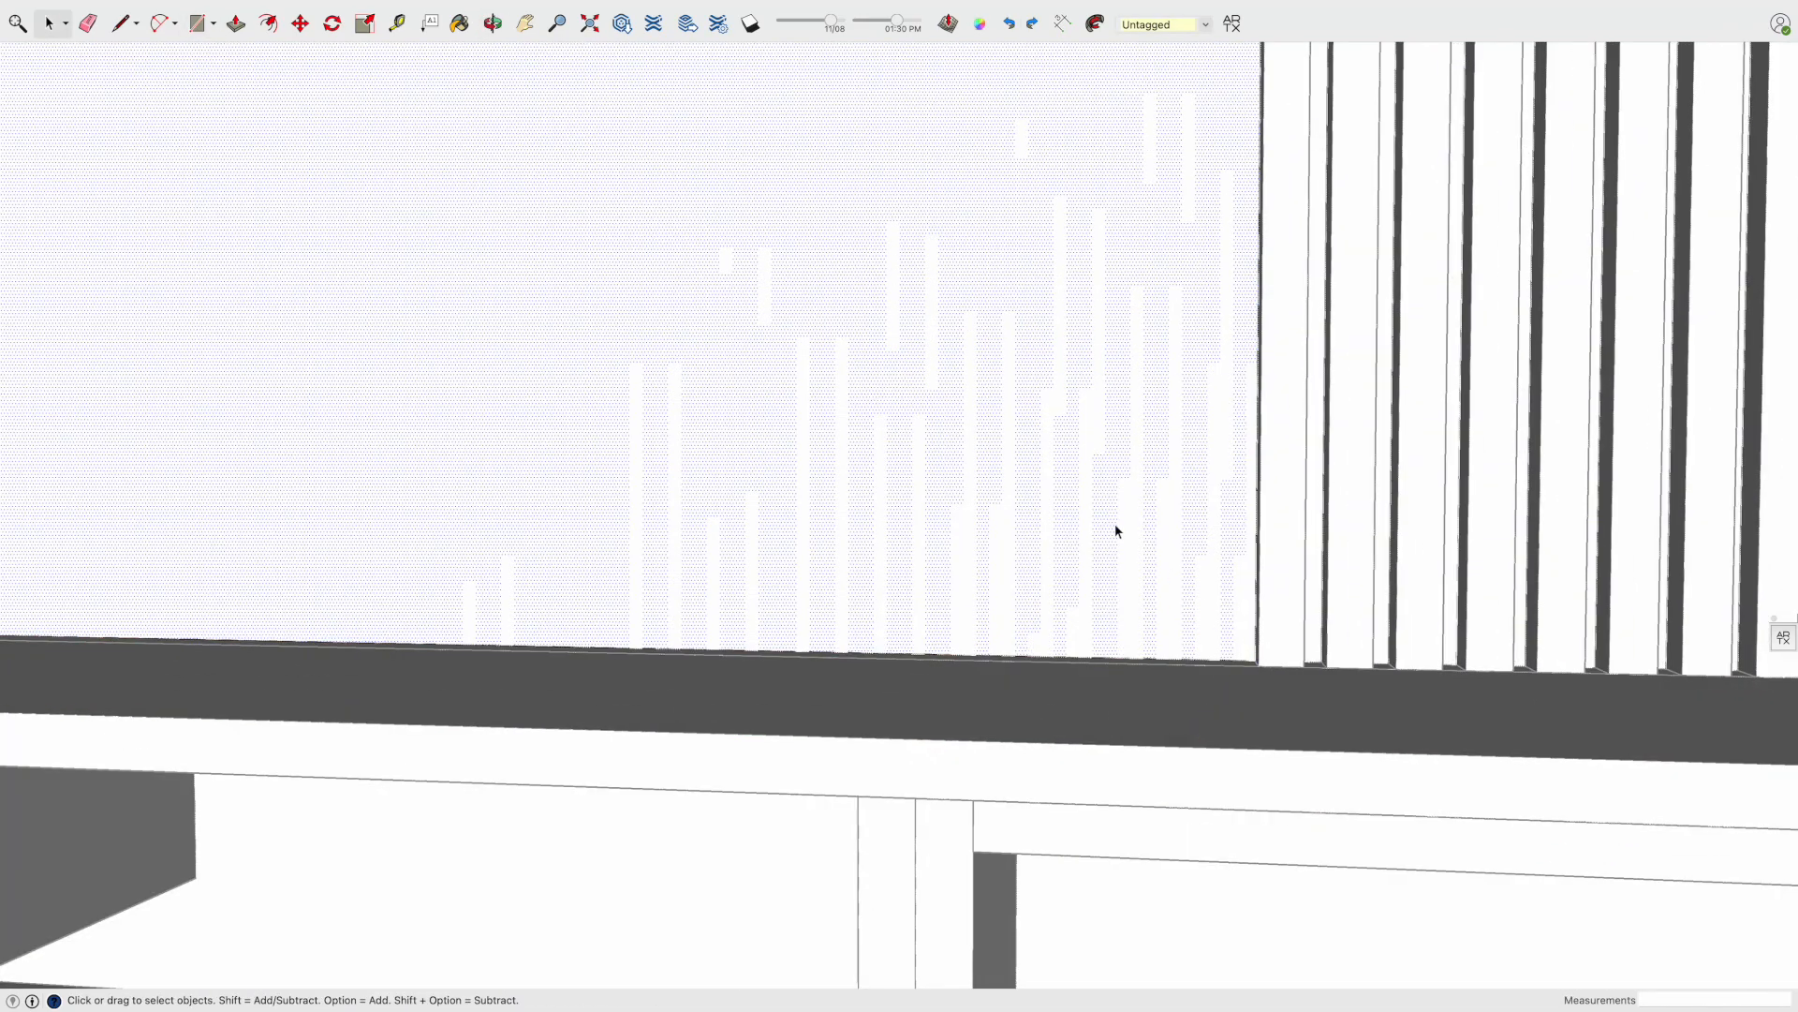
Select the central panel face and search the Architextures library for "marble" in the Stone category
{"action": "scroll", "coordinate": [1105, 530], "scroll_direction": "down", "scroll_amount": 8}
{"action": "middle_click_drag", "start_coordinate": [1098, 535], "coordinate": [803, 534]}
{"action": "key", "text": "p"}
{"action": "key", "text": "space"}
{"action": "double_click", "coordinate": [814, 511]}
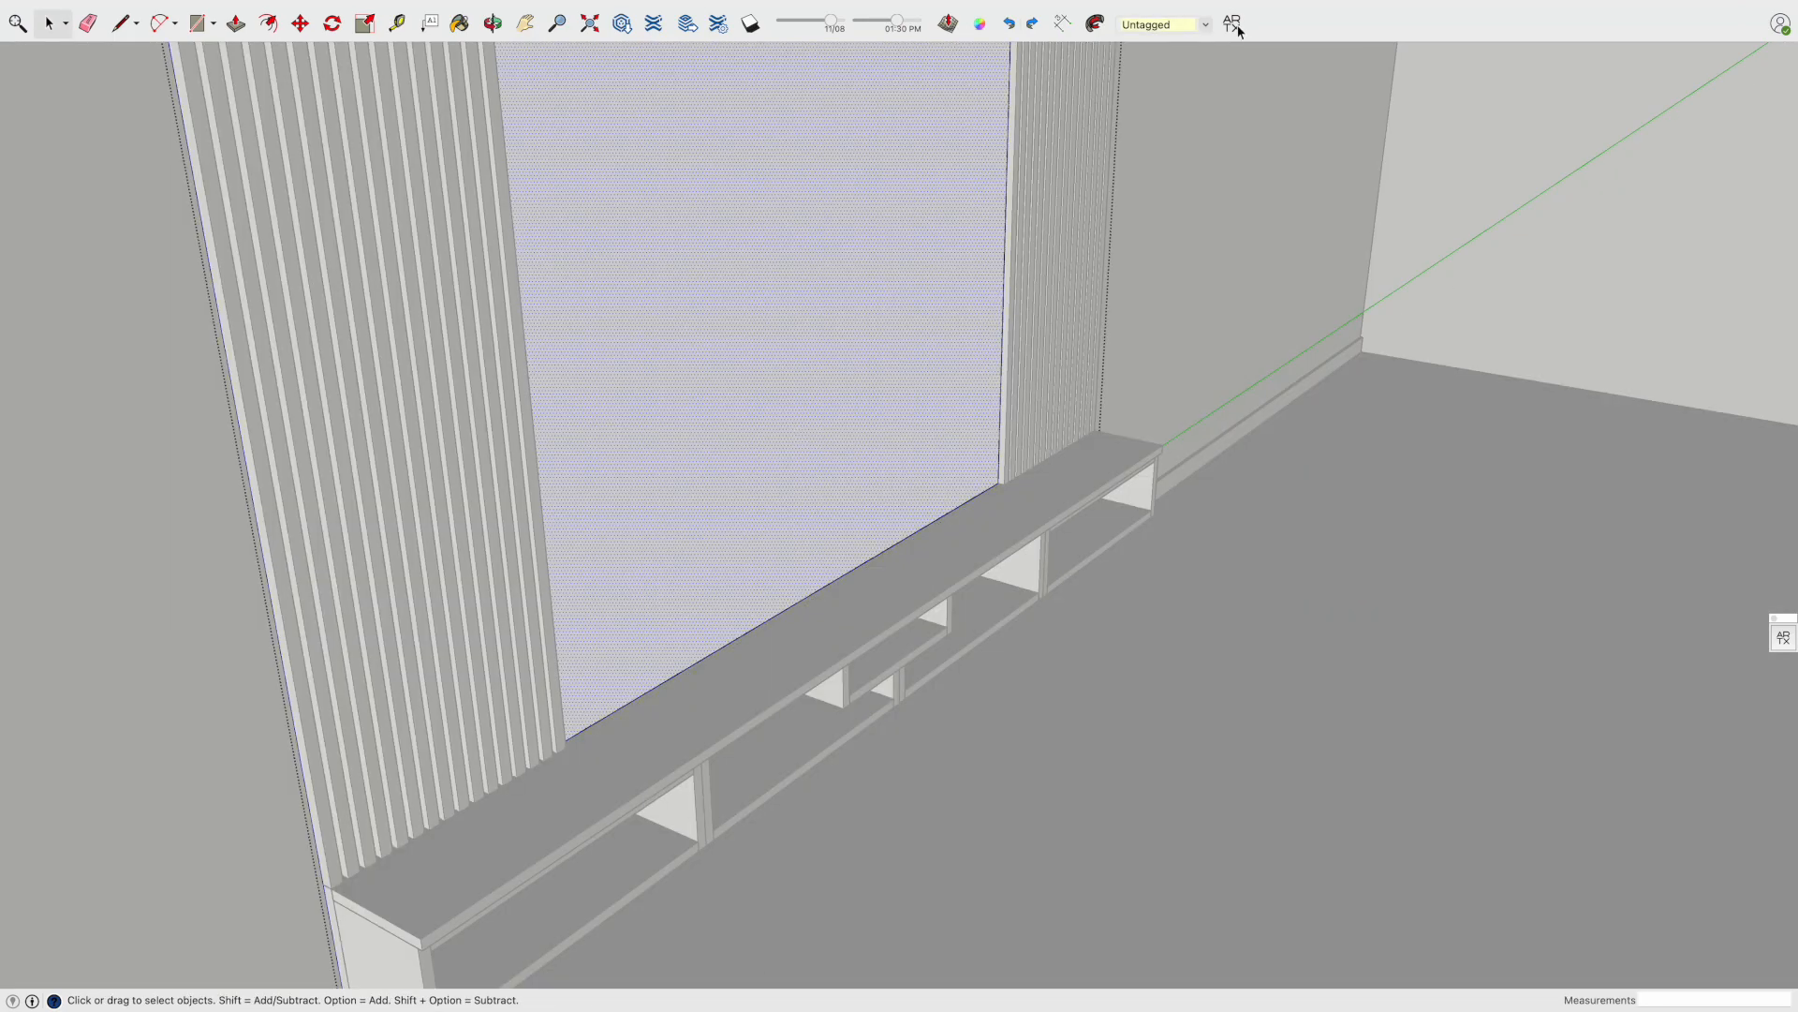
{"action": "left_click", "coordinate": [1232, 24]}
{"action": "left_click", "coordinate": [1044, 245]}
{"action": "left_click", "coordinate": [1043, 393]}
{"action": "scroll", "coordinate": [1290, 406], "scroll_direction": "down", "scroll_amount": 5}
{"action": "scroll", "coordinate": [1291, 407], "scroll_direction": "down", "scroll_amount": 5}
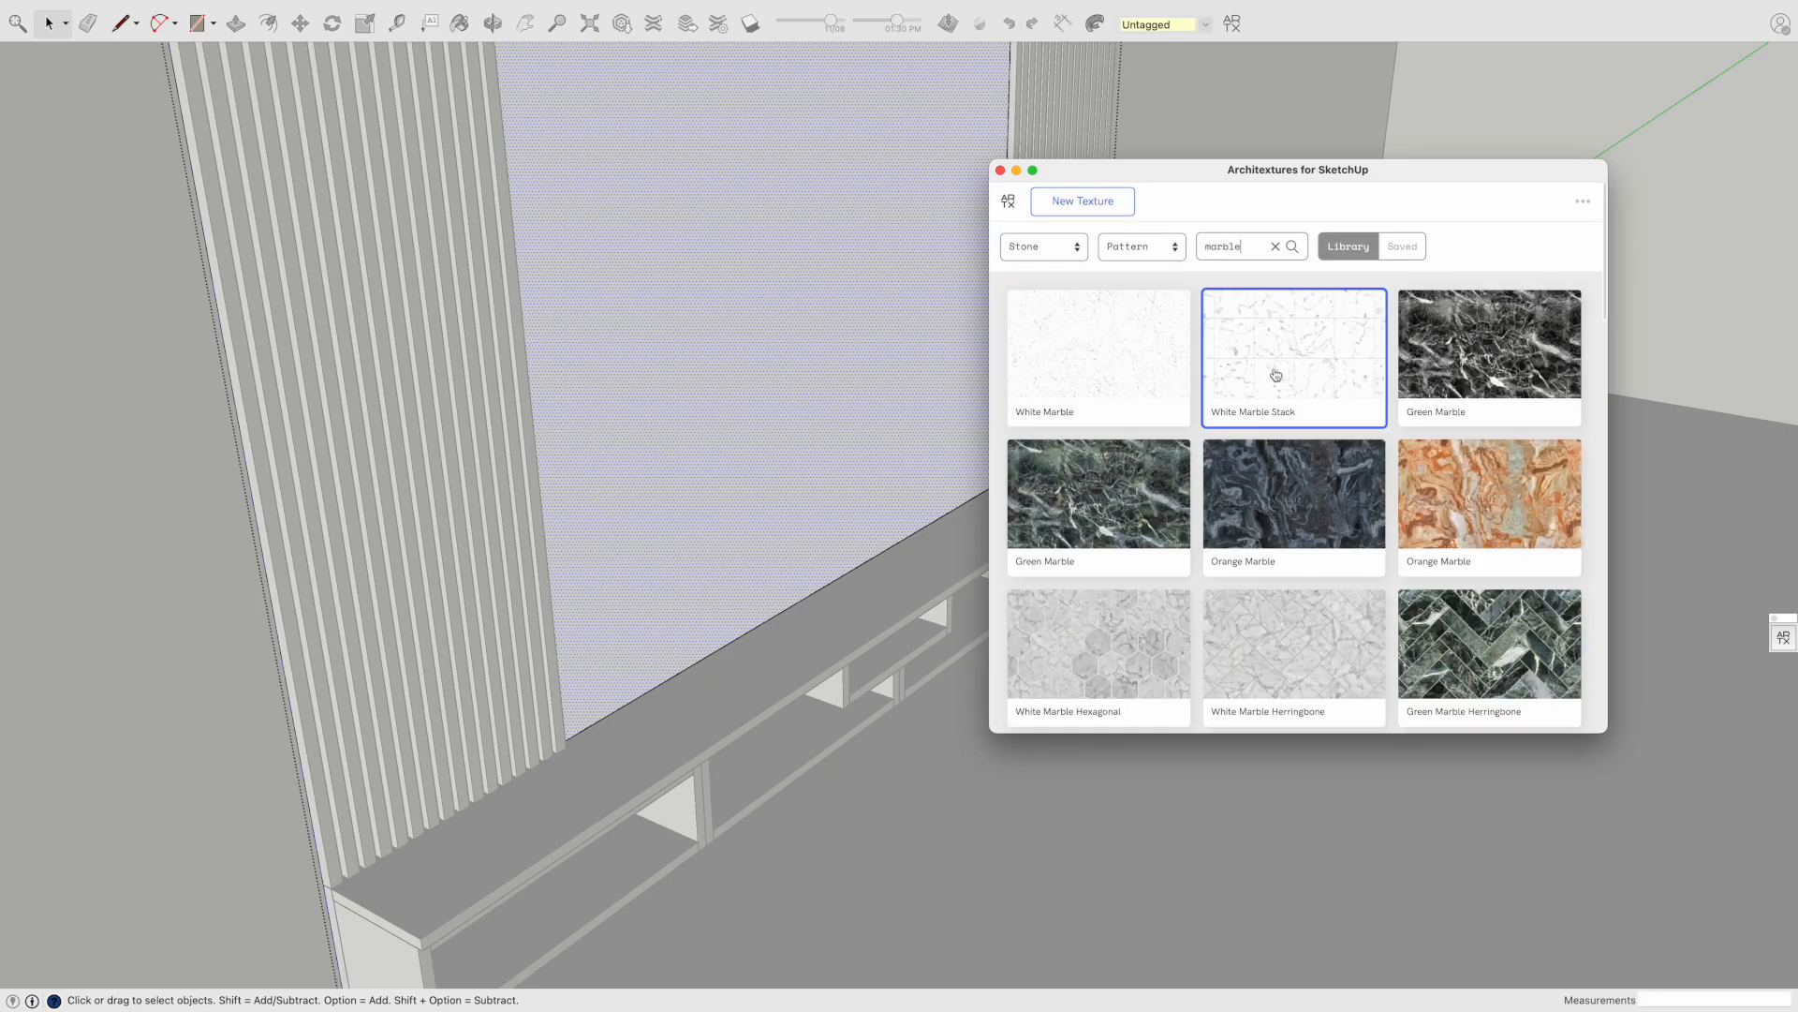
Broaden the texture search to All Categories and open the black Green Marble texture
{"action": "left_click", "coordinate": [1044, 245]}
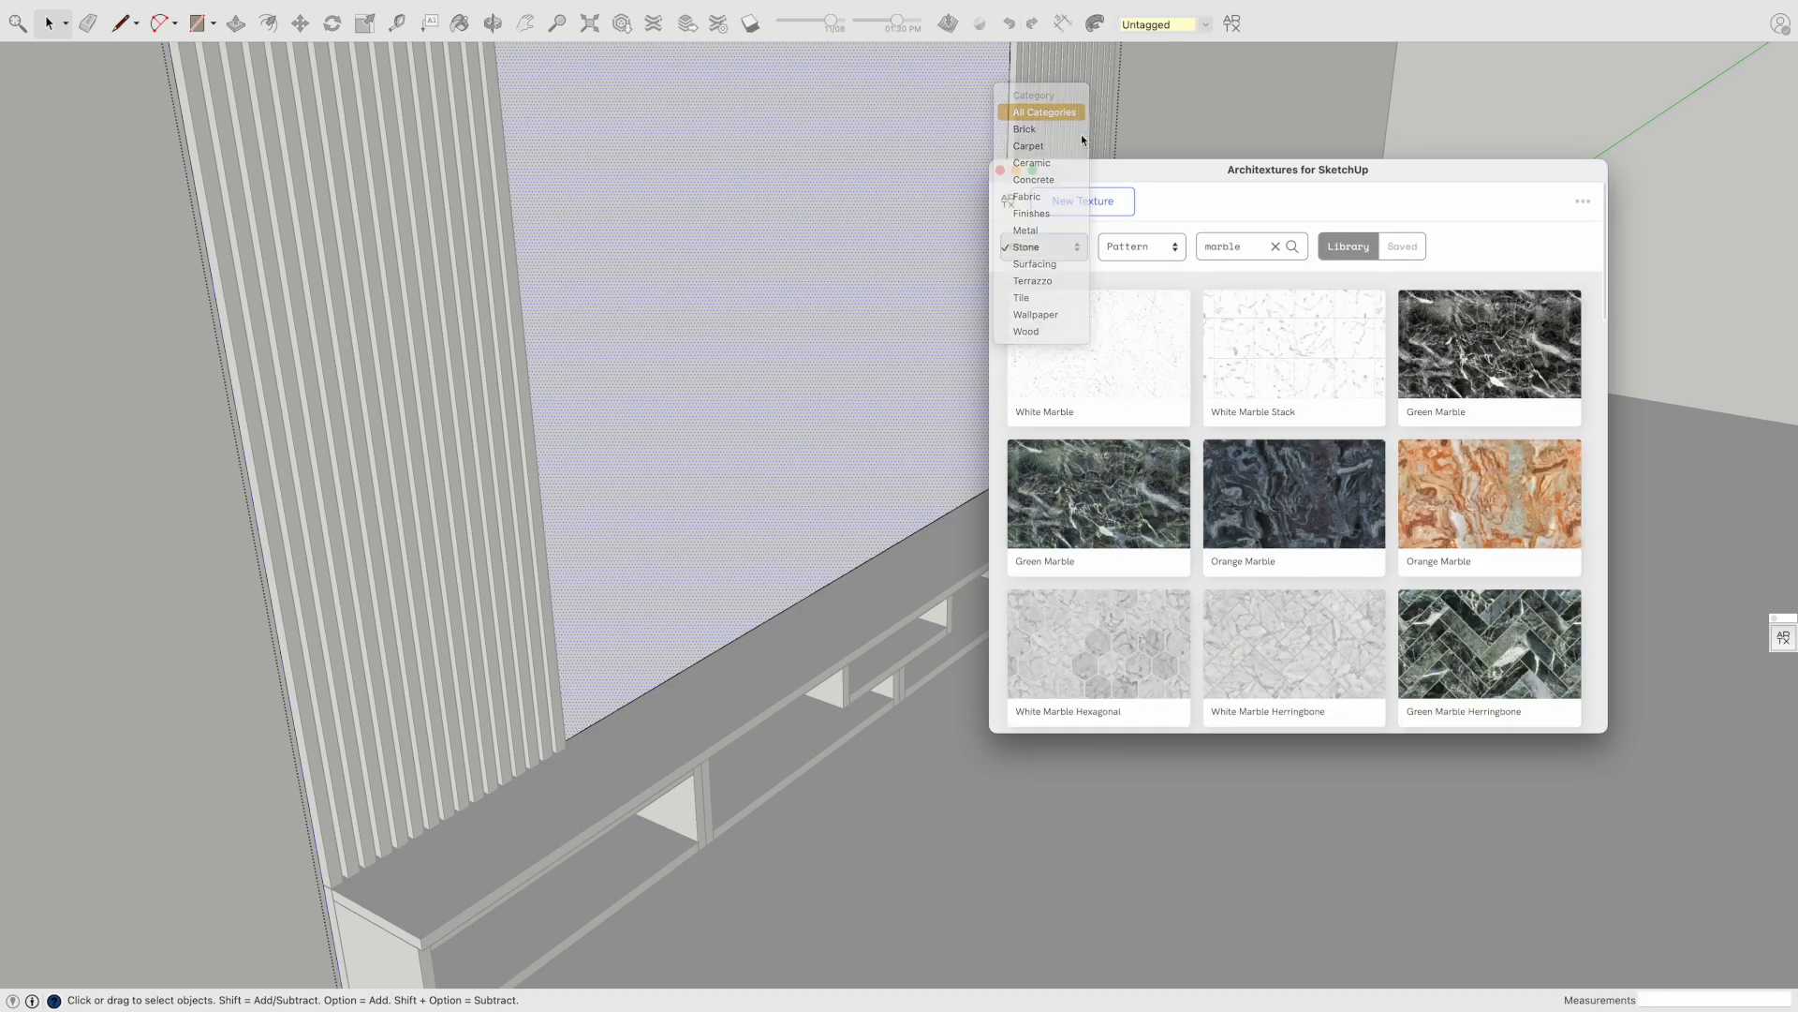
{"action": "left_click", "coordinate": [1081, 133]}
{"action": "scroll", "coordinate": [1330, 469], "scroll_direction": "down", "scroll_amount": 10}
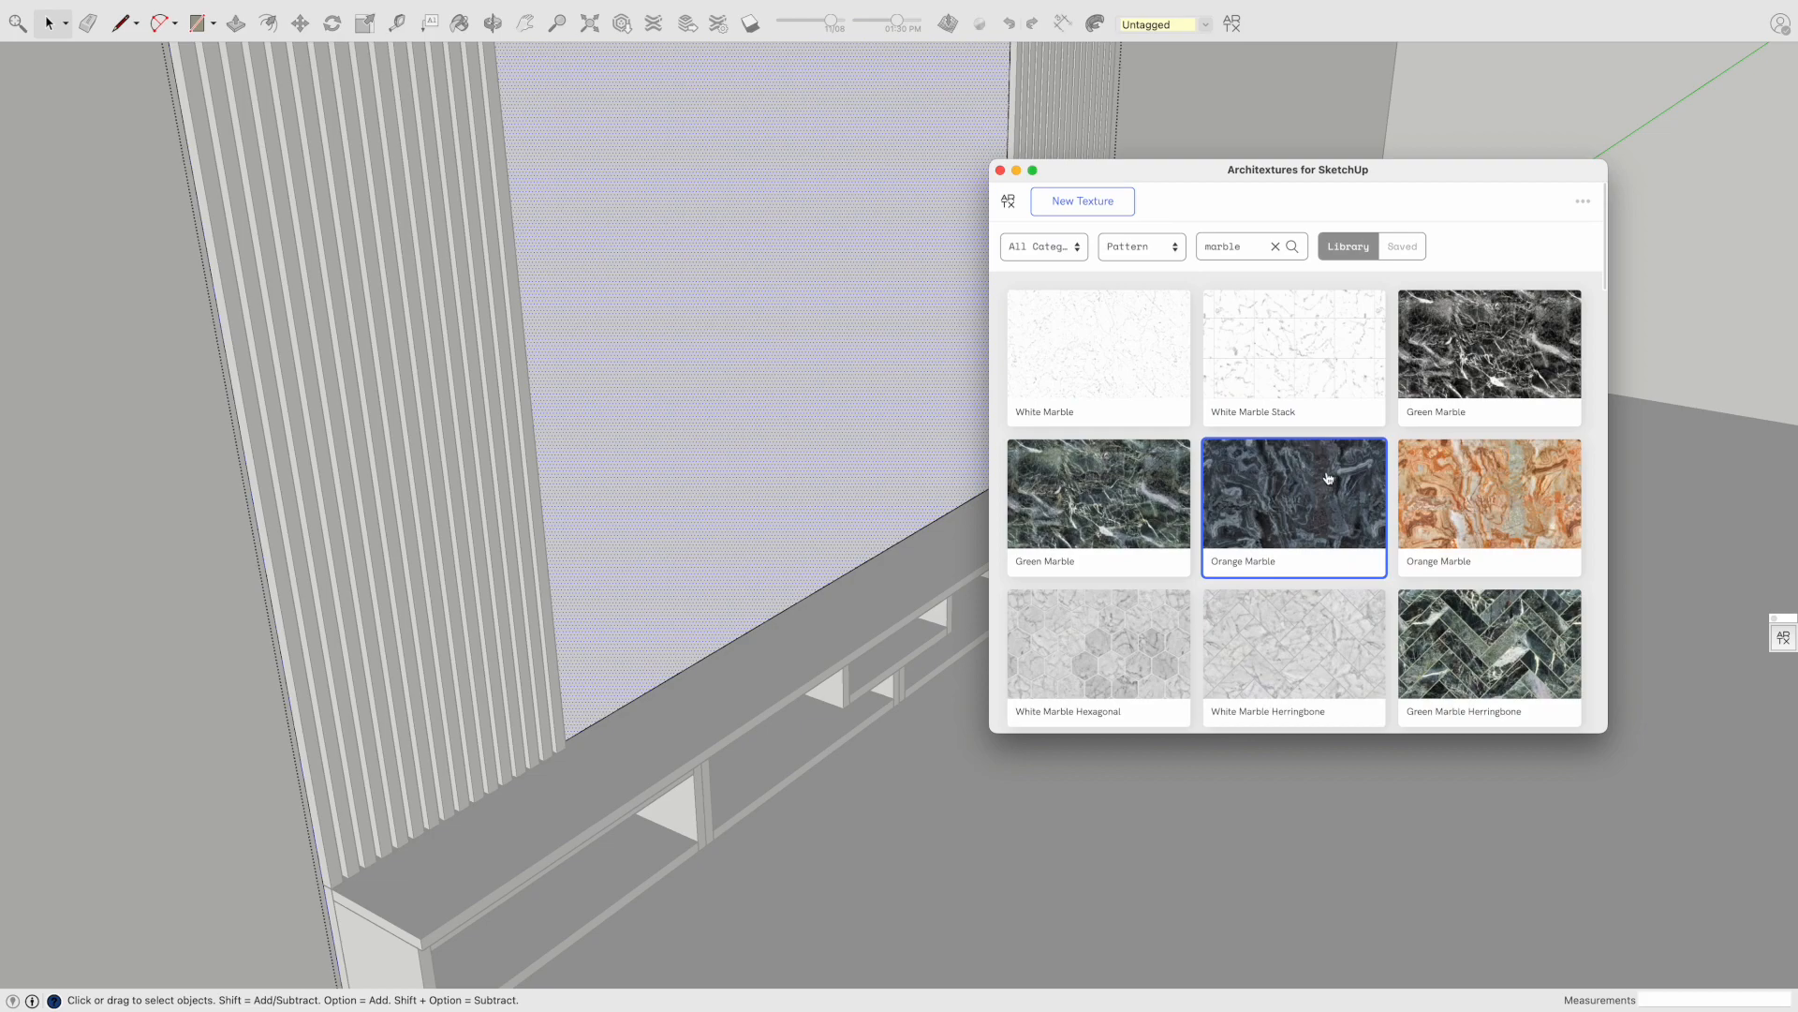
{"action": "left_click", "coordinate": [1464, 394]}
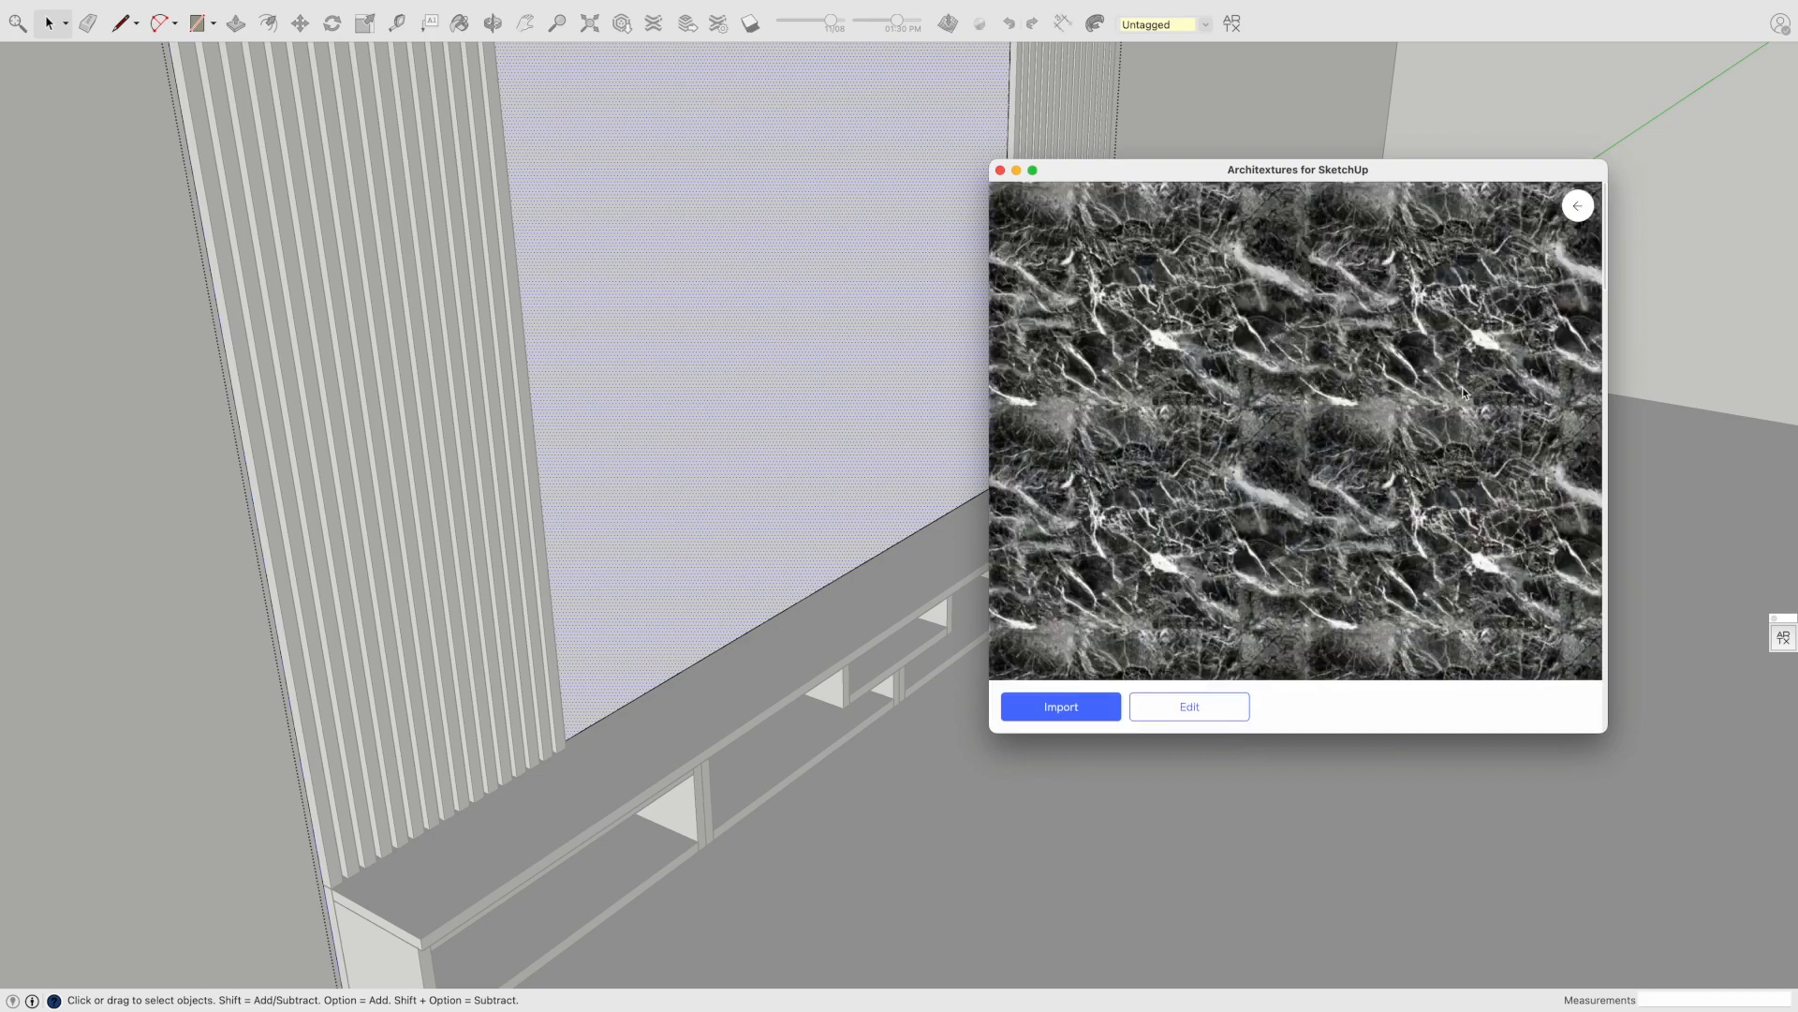
Examine the editing options of the Green Marble and White Marble Stack textures
{"action": "left_click", "coordinate": [1189, 707]}
{"action": "left_click", "coordinate": [1144, 457]}
{"action": "scroll", "coordinate": [1386, 562], "scroll_direction": "down", "scroll_amount": 2}
{"action": "left_click", "coordinate": [1386, 582]}
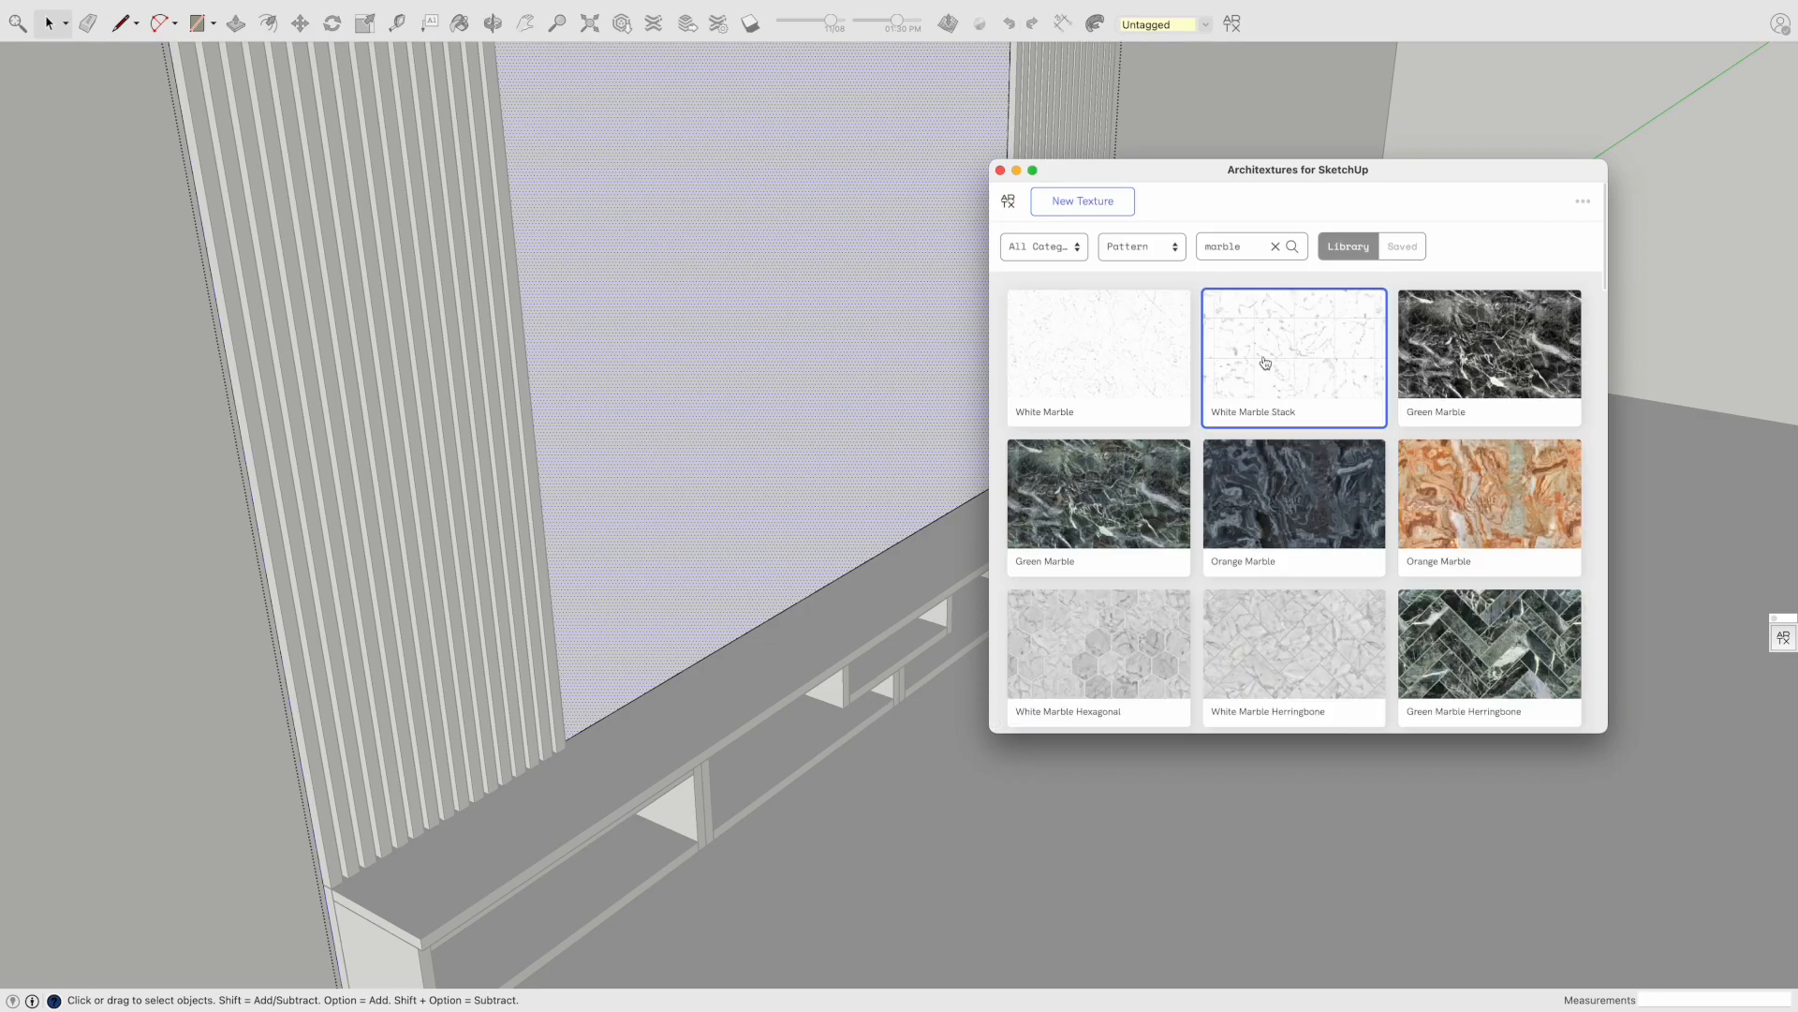
{"action": "left_click", "coordinate": [1352, 363]}
{"action": "left_click", "coordinate": [1188, 706]}
{"action": "left_click", "coordinate": [1128, 567]}
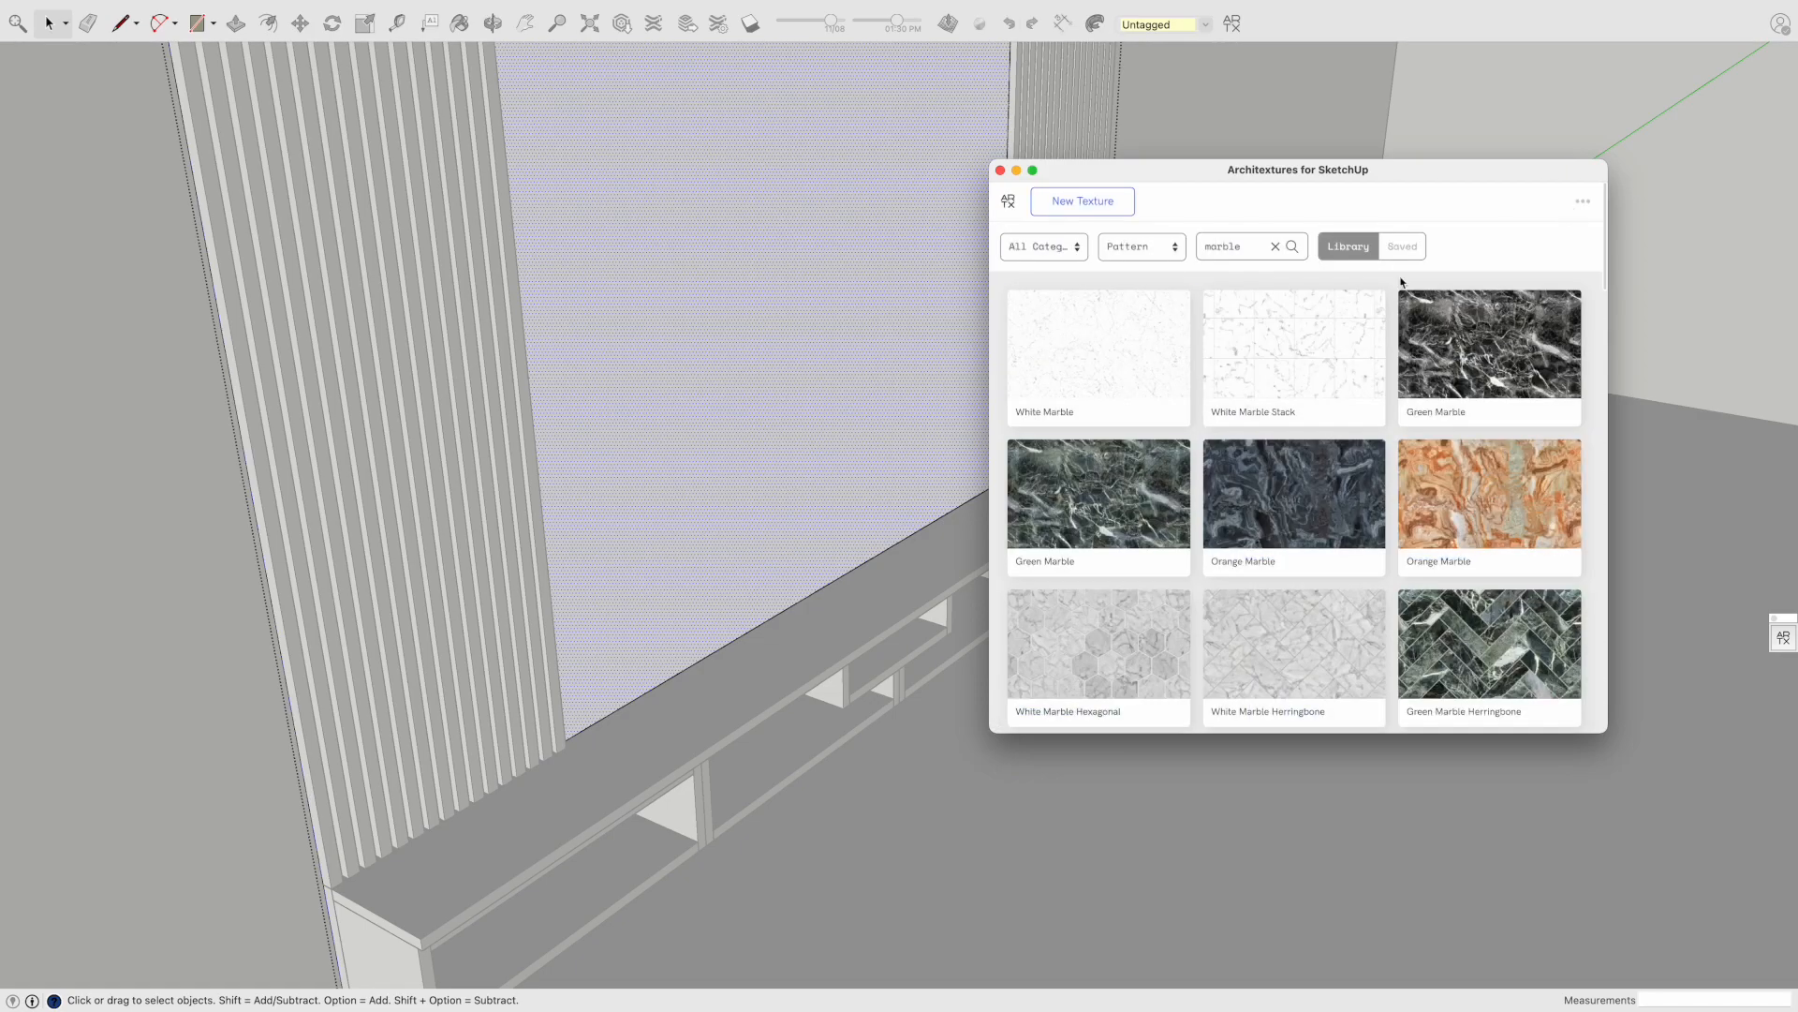
Open the White Marble texture for editing, increase its contrast, reset its brightness and shift its hue to nearly the maximum
{"action": "left_click", "coordinate": [1103, 353]}
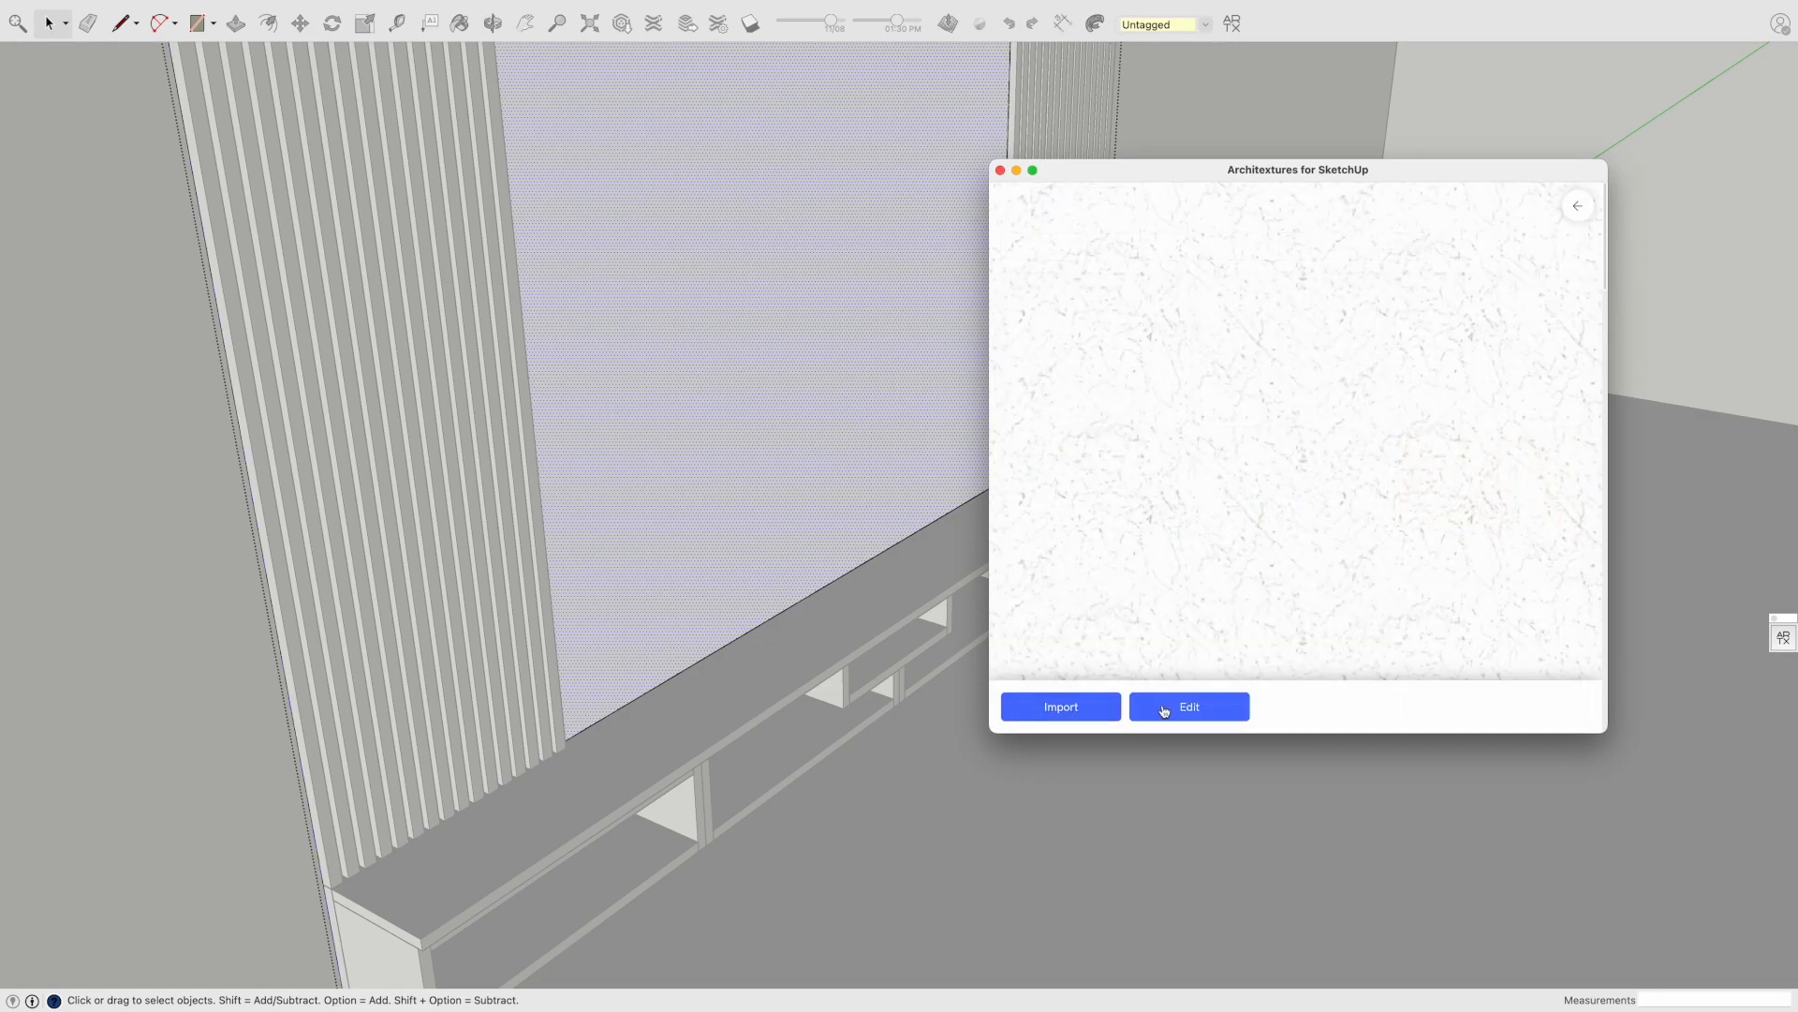
{"action": "left_click", "coordinate": [1168, 708]}
{"action": "left_click", "coordinate": [1127, 564]}
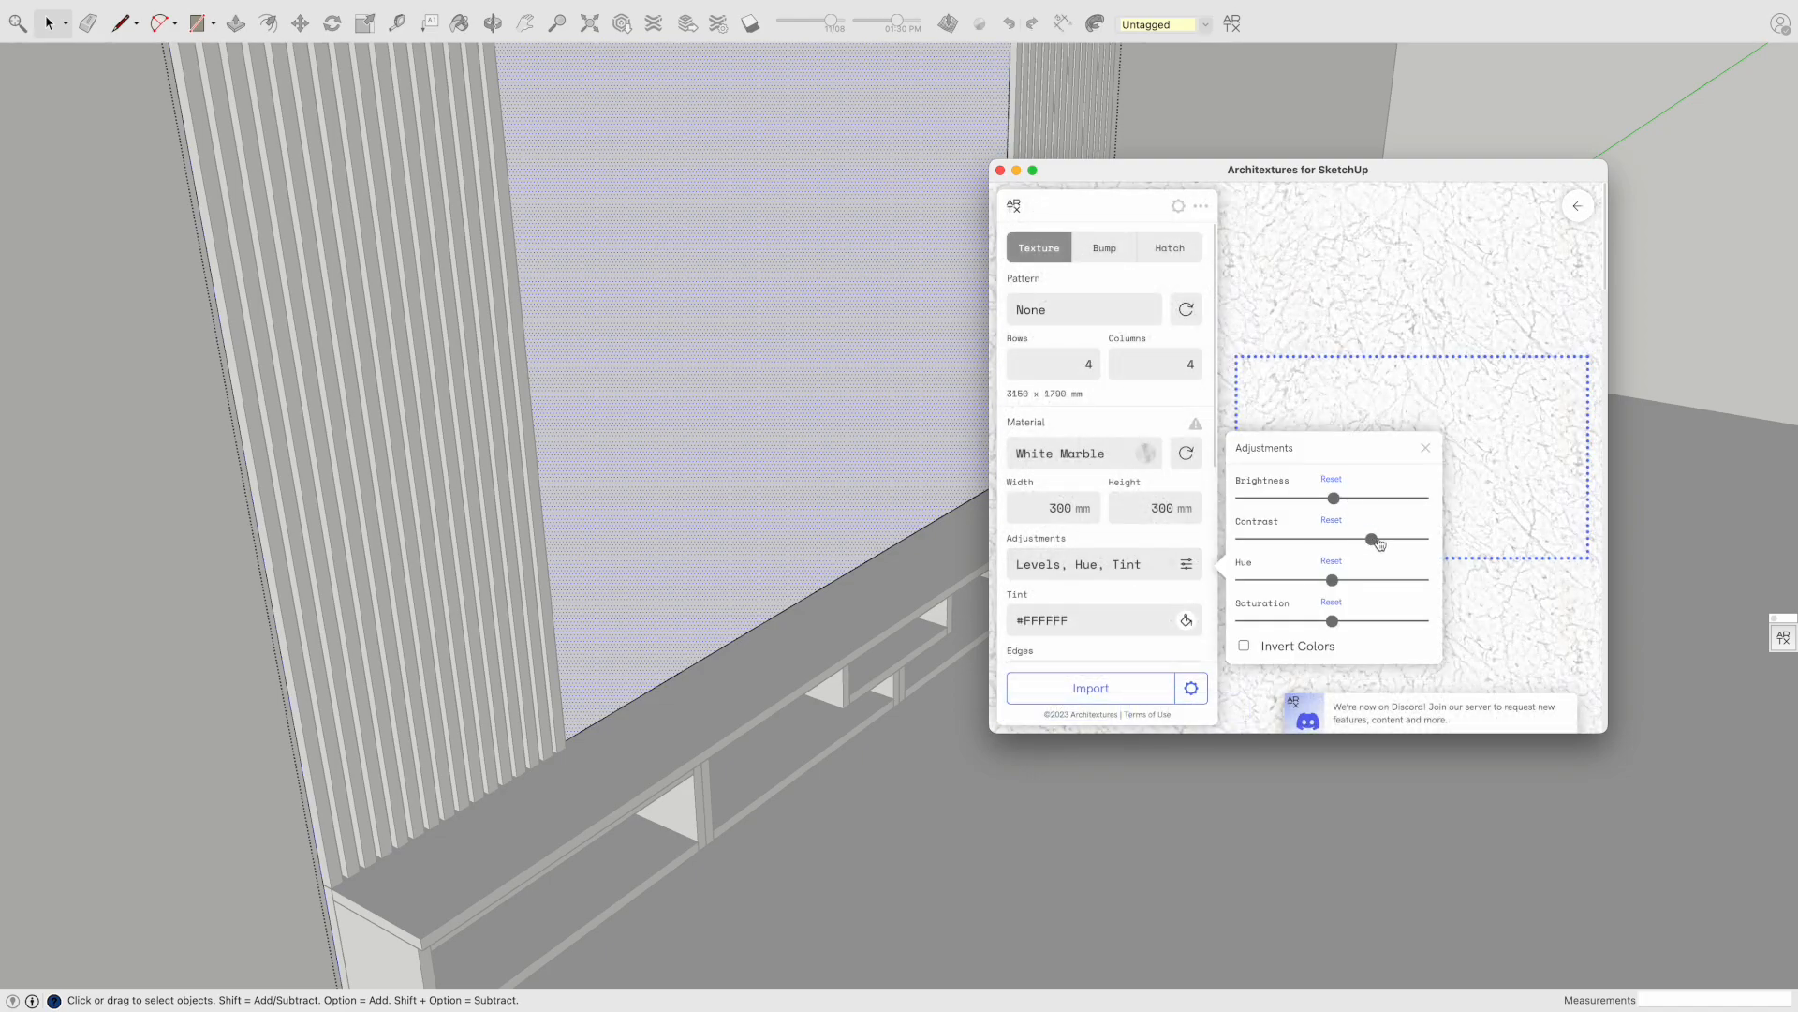
{"action": "left_click", "coordinate": [1329, 480]}
{"action": "left_click_drag", "start_coordinate": [1333, 582], "coordinate": [1431, 582]}
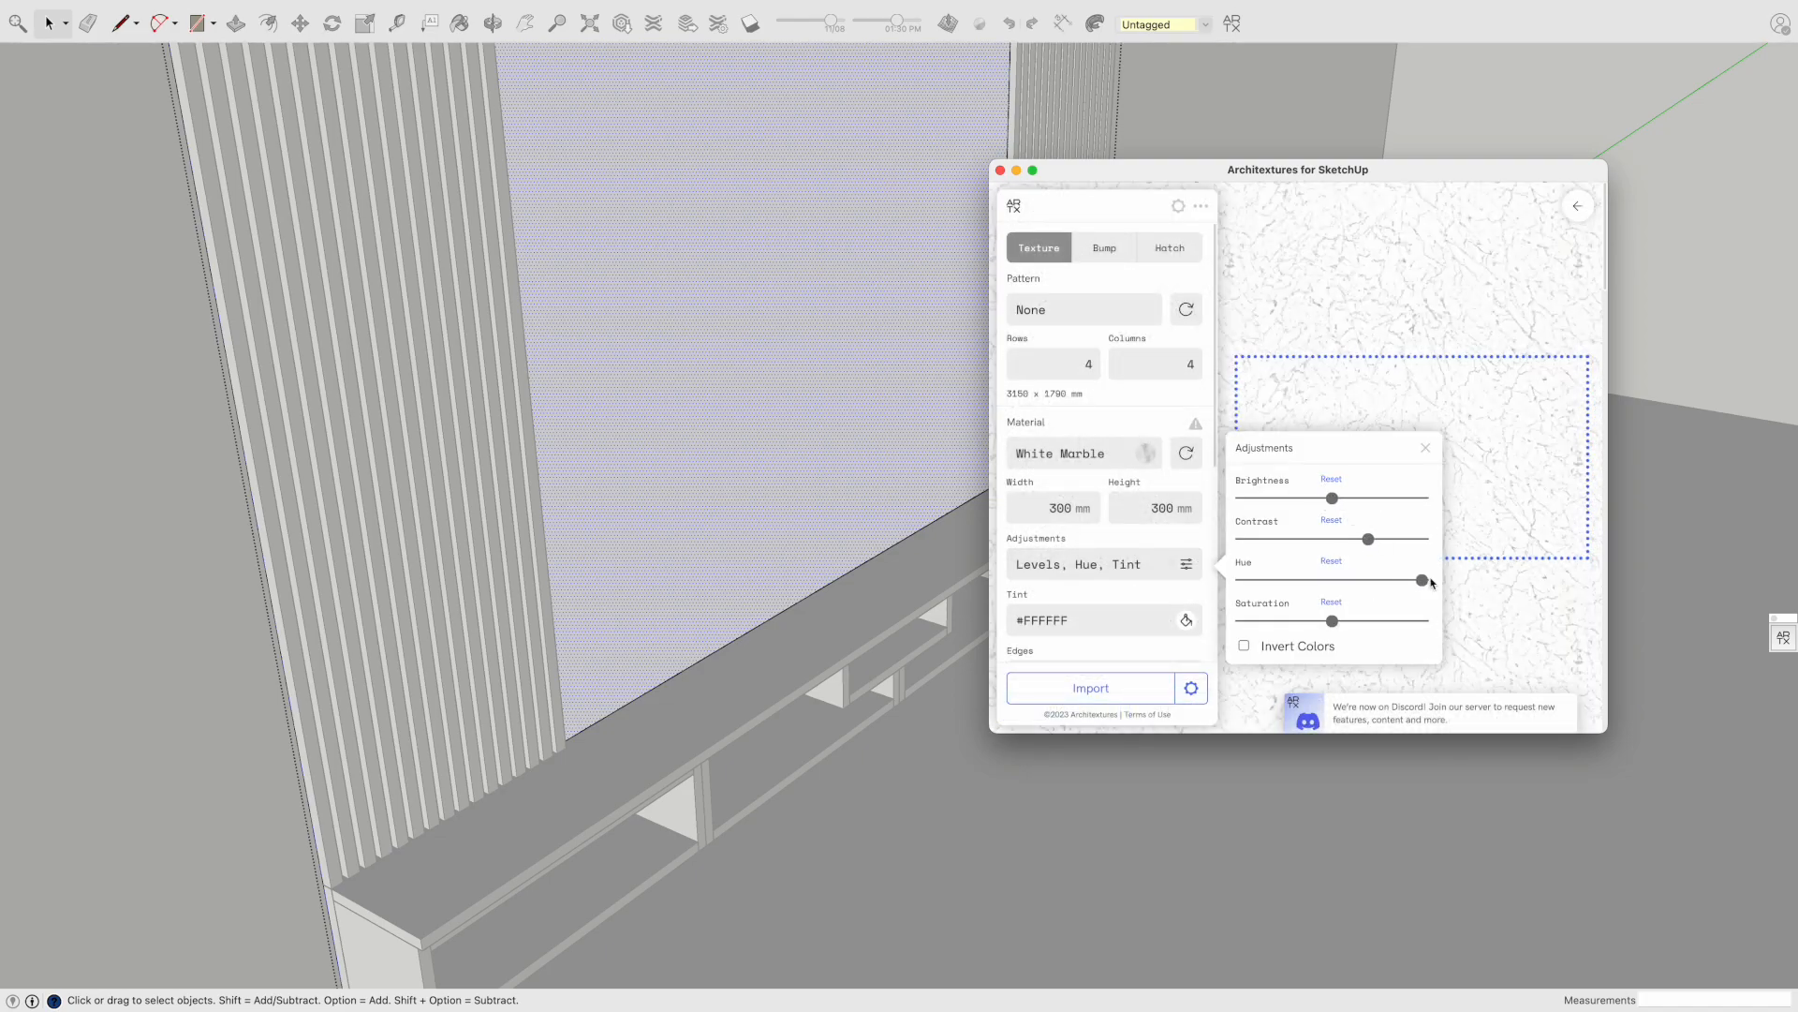
{"action": "left_click", "coordinate": [1425, 448]}
Paint the central panel with the White Marble material from the model's materials and close the texture library
{"action": "key", "text": "b"}
{"action": "key", "text": "space"}
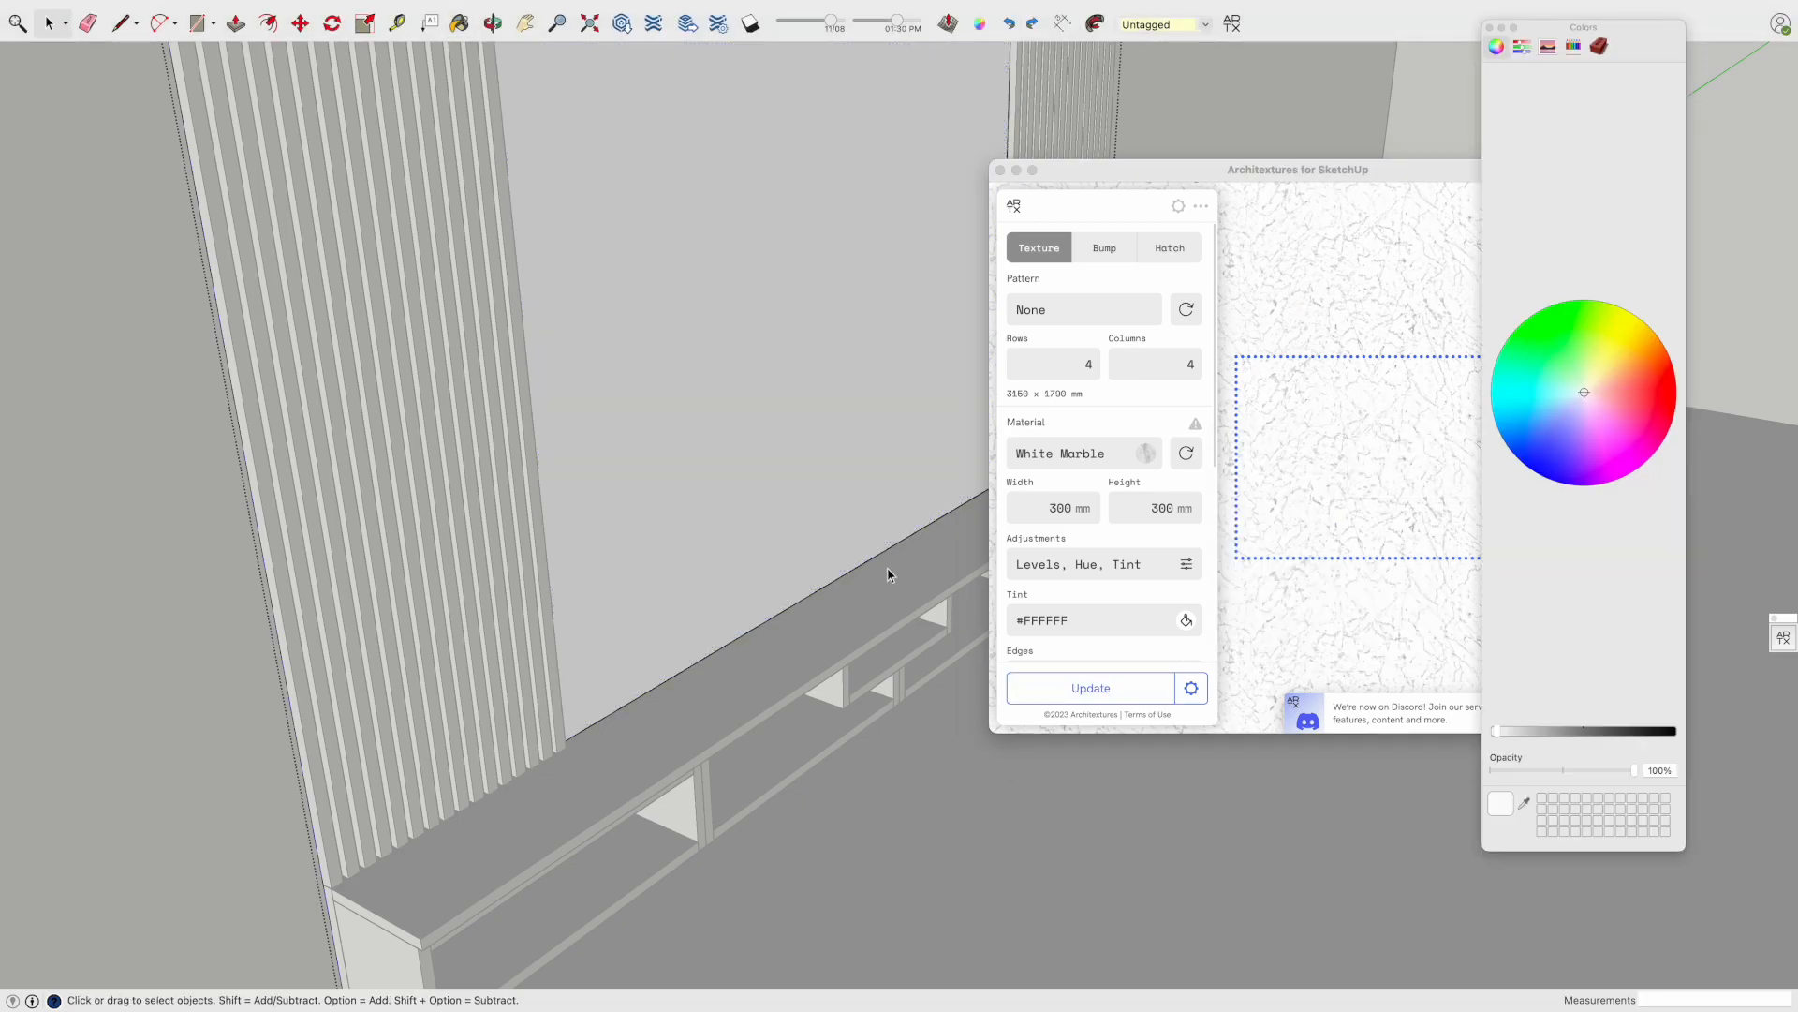
{"action": "left_click", "coordinate": [1599, 46]}
{"action": "left_click", "coordinate": [1551, 192]}
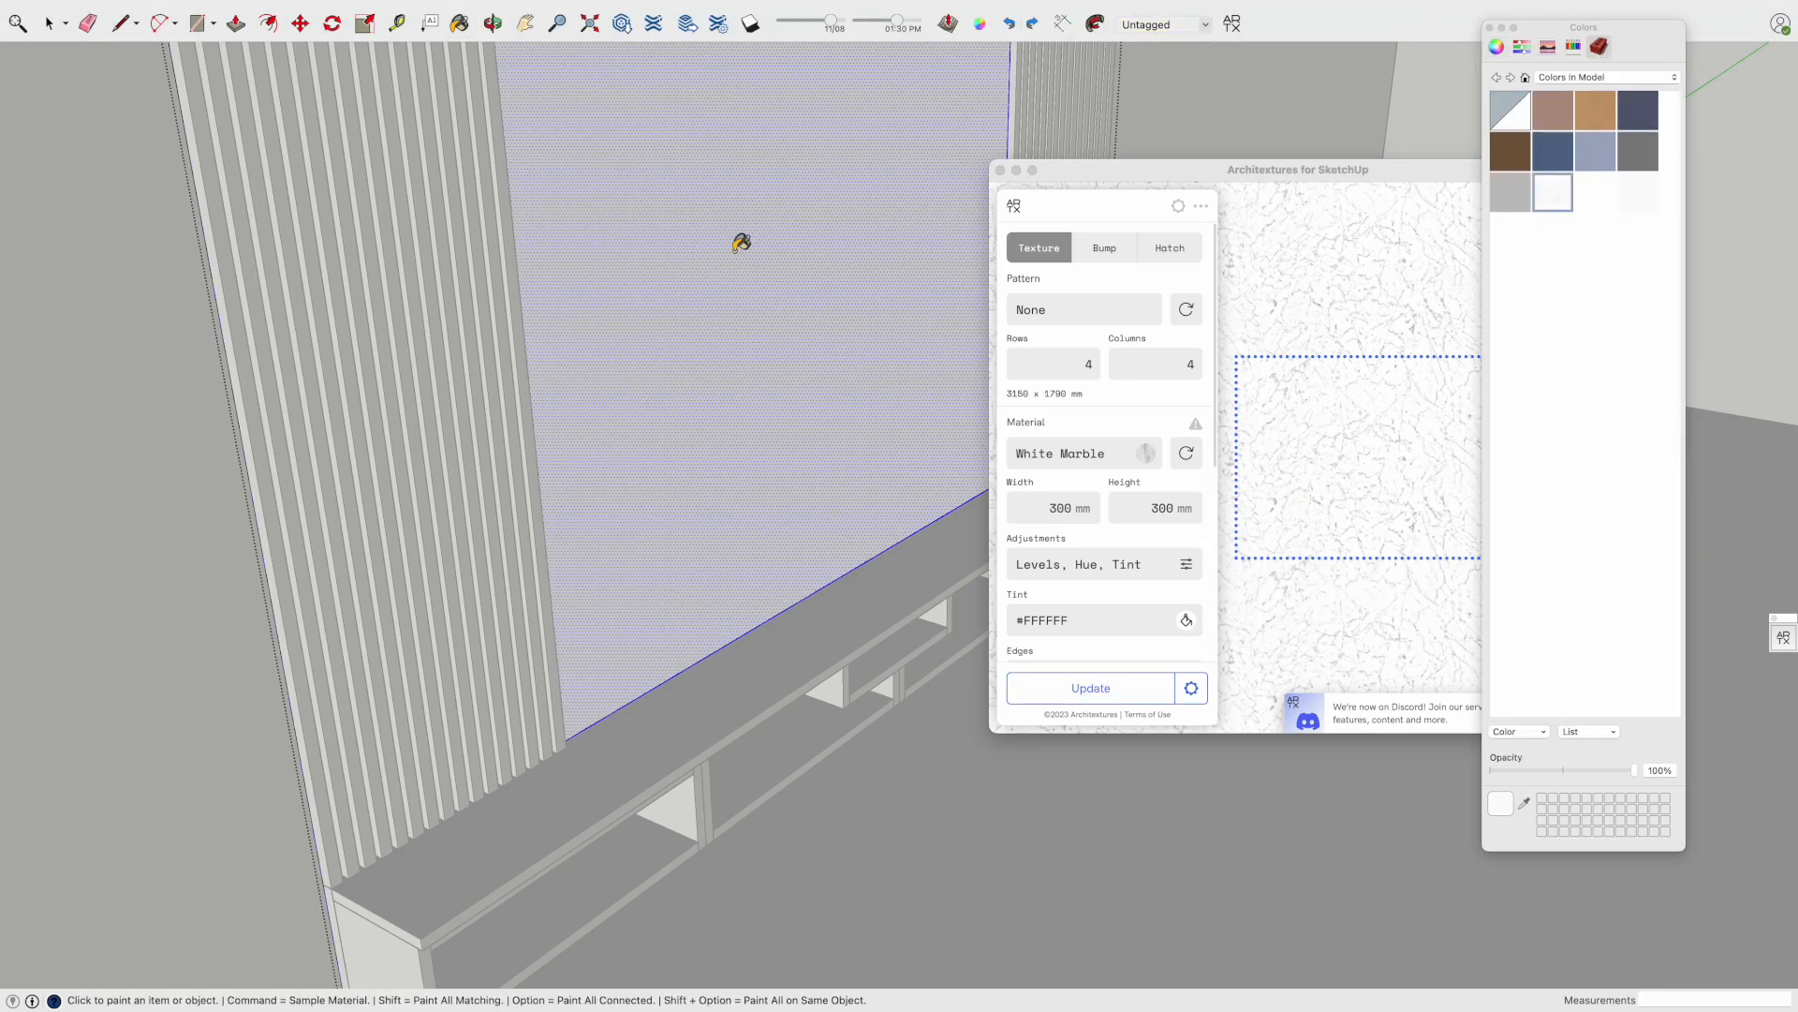
{"action": "left_click", "coordinate": [739, 240]}
{"action": "scroll", "coordinate": [754, 240], "scroll_direction": "down", "scroll_amount": 3}
{"action": "key", "text": "space"}
{"action": "key", "text": "Escape"}
{"action": "left_click", "coordinate": [1000, 170]}
{"action": "middle_click_drag", "start_coordinate": [1288, 177], "coordinate": [908, 402]}
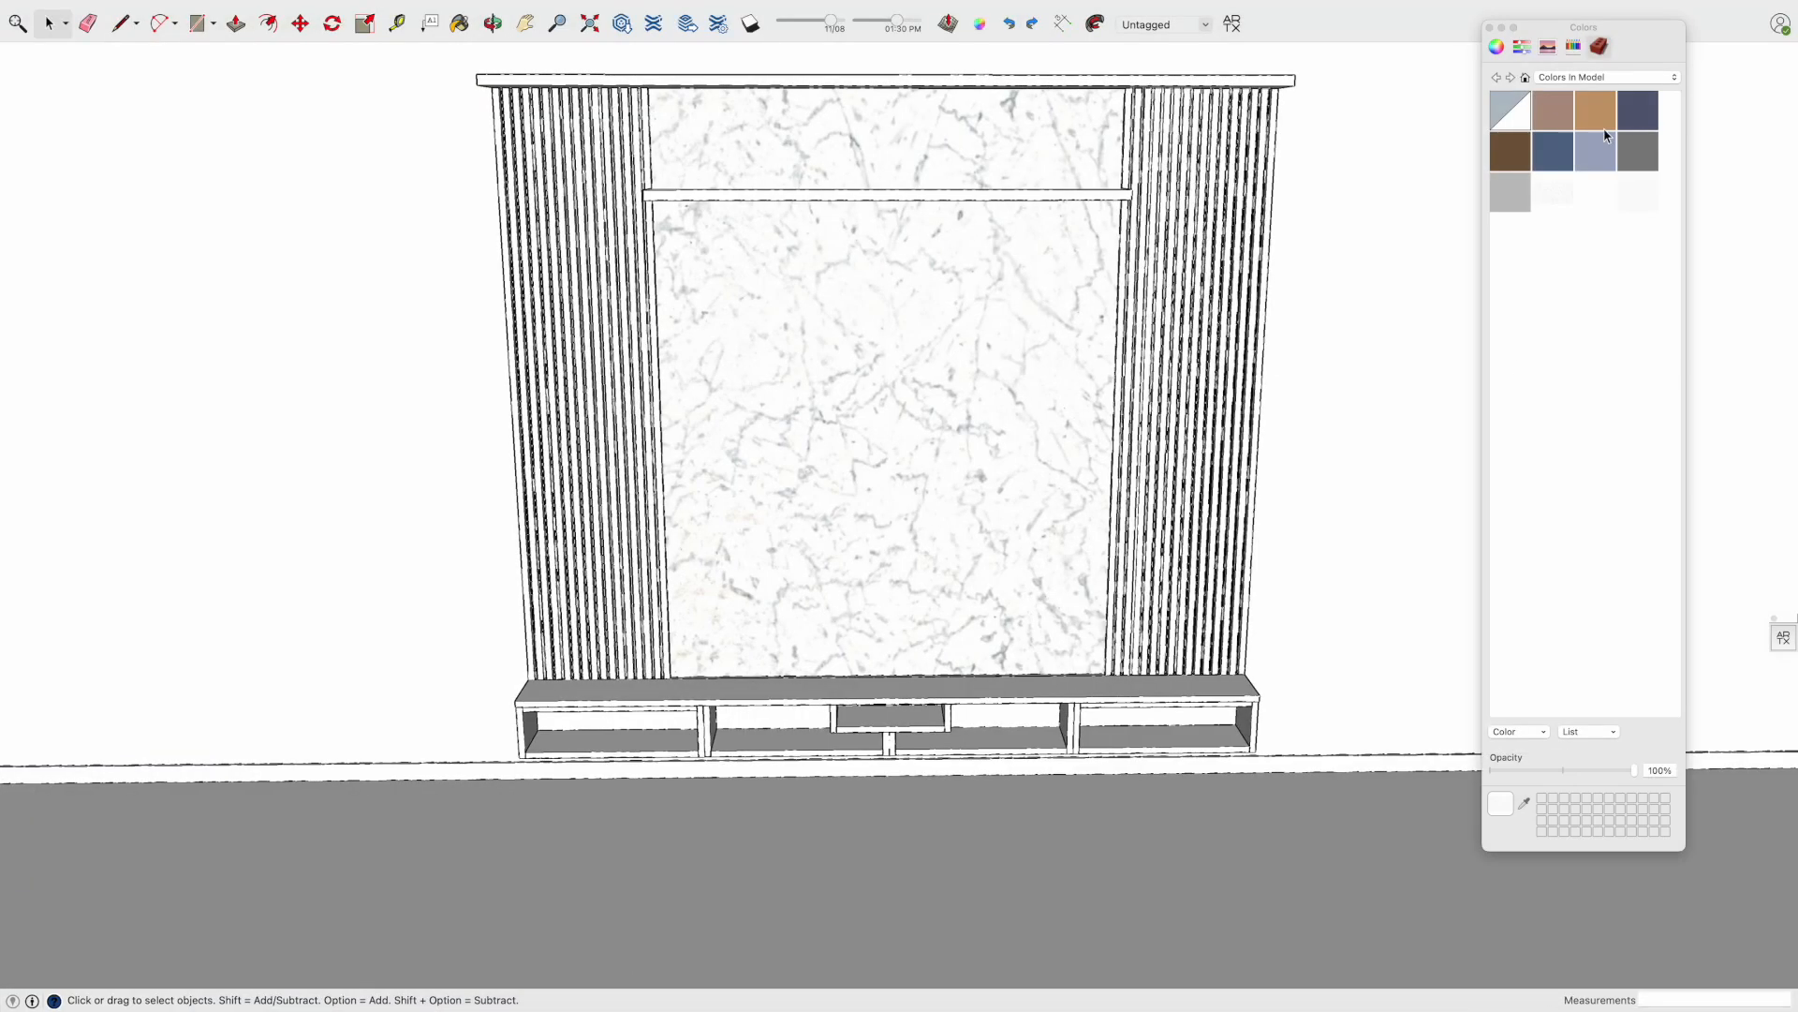
Switch to the Stone material collection and try its grey marble and granite materials on the central panel
{"action": "left_click", "coordinate": [1606, 80]}
{"action": "left_click", "coordinate": [1612, 85]}
{"action": "left_click", "coordinate": [1612, 81]}
{"action": "left_click", "coordinate": [1572, 282]}
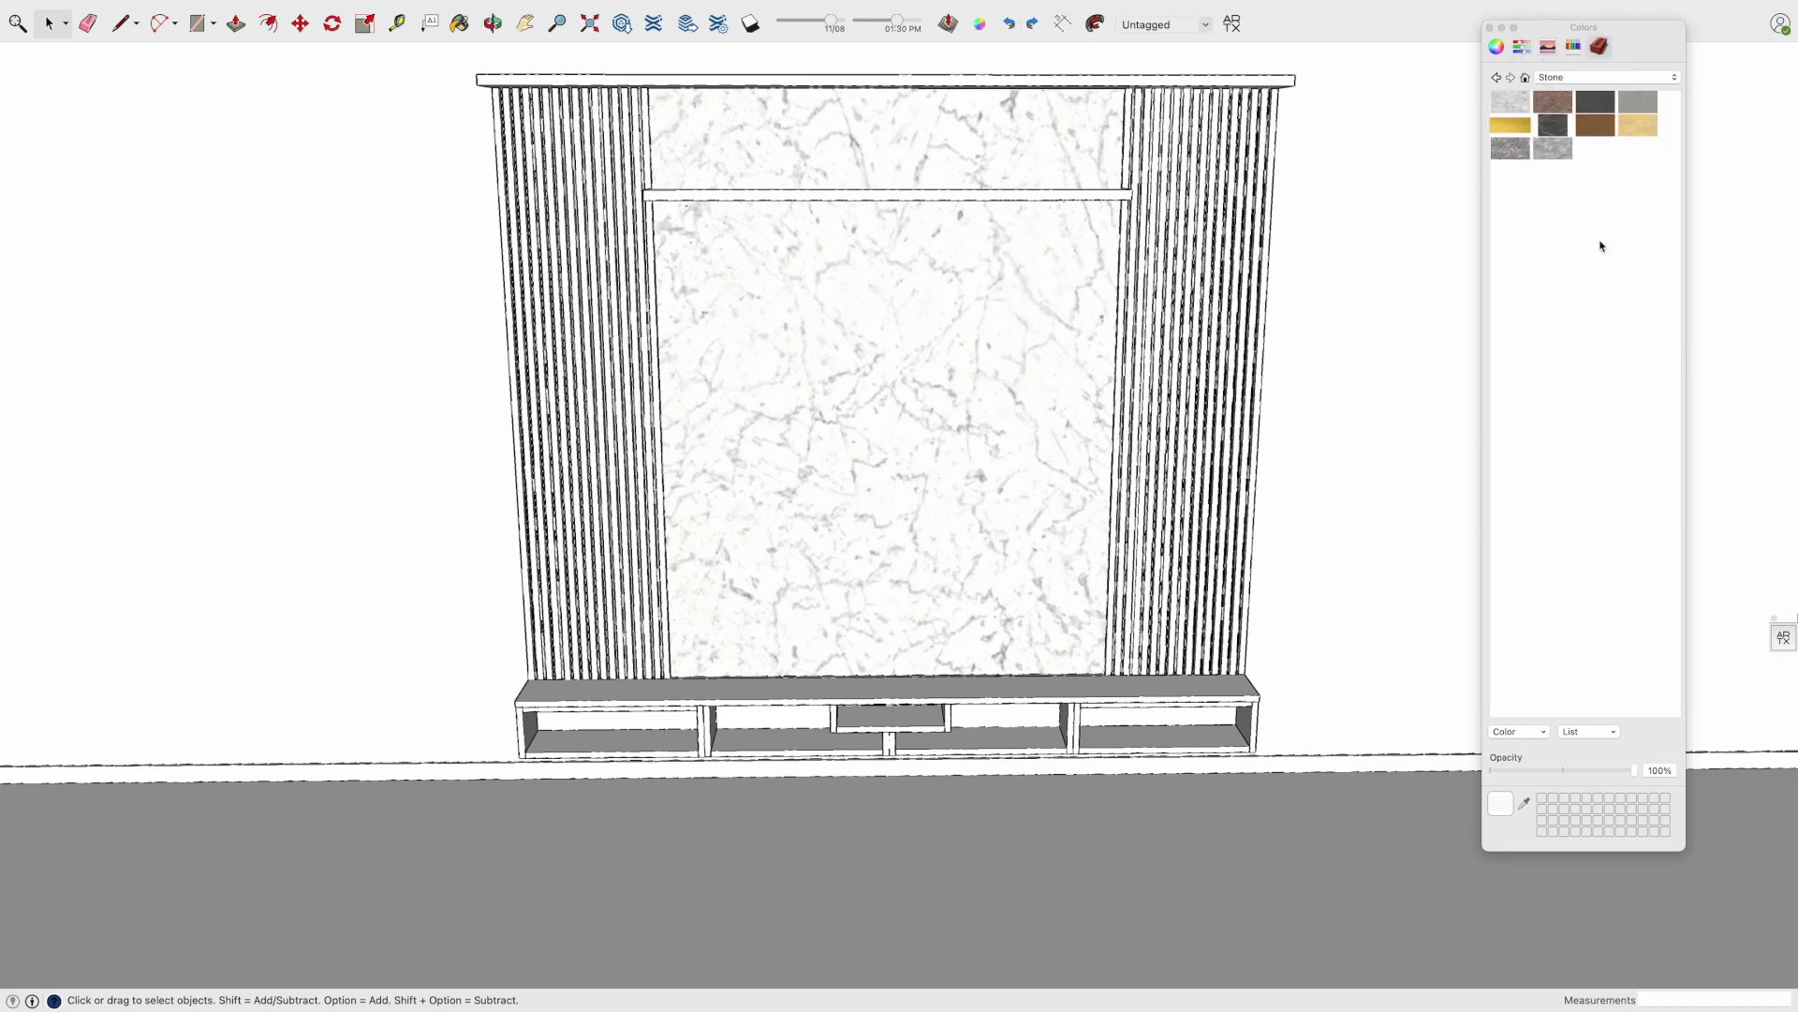
{"action": "left_click", "coordinate": [1525, 111]}
{"action": "left_click", "coordinate": [1047, 293]}
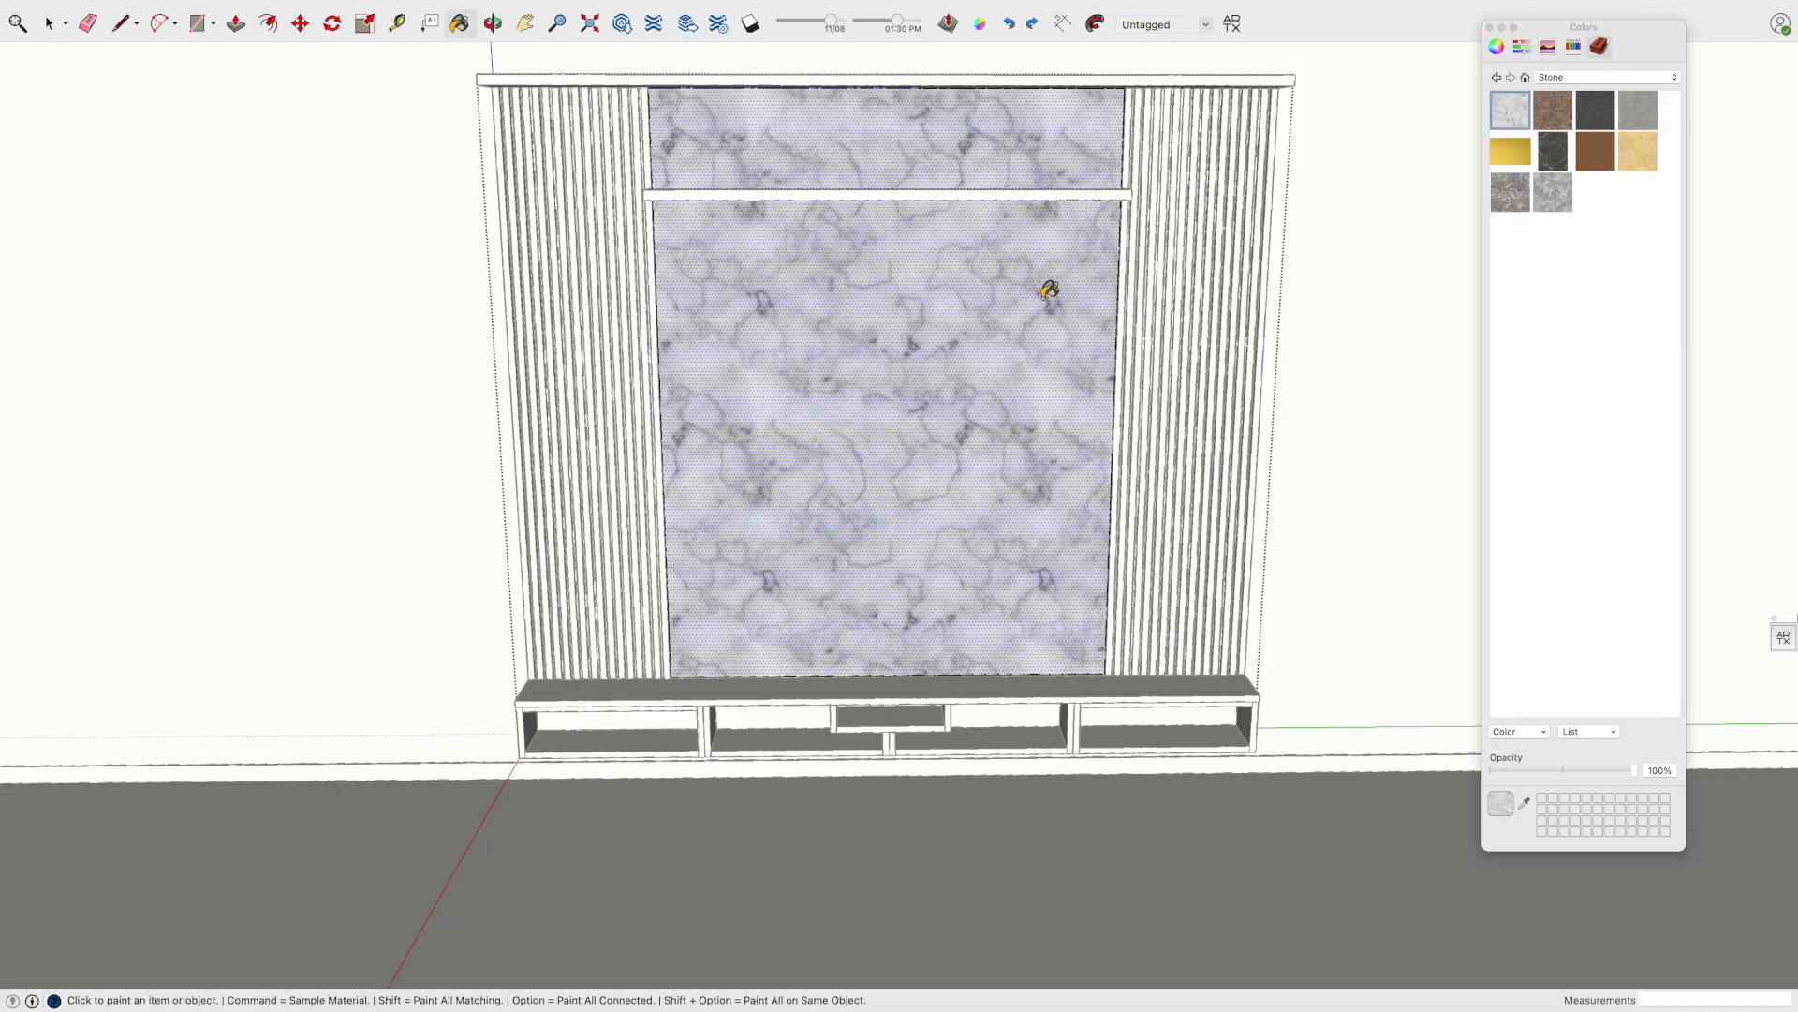
{"action": "left_click", "coordinate": [1006, 320]}
{"action": "left_click", "coordinate": [1510, 193]}
{"action": "left_click", "coordinate": [1004, 358]}
{"action": "left_click", "coordinate": [1511, 112]}
{"action": "left_click", "coordinate": [859, 343]}
{"action": "key", "text": "space"}
{"action": "left_click", "coordinate": [1273, 329]}
Add a white marble image with grey veins to the Stone collection as a new texture and paint the central panel with it
{"action": "right_click", "coordinate": [1541, 283]}
{"action": "left_click", "coordinate": [1565, 296]}
{"action": "left_click", "coordinate": [1222, 383]}
{"action": "double_click", "coordinate": [1453, 363]}
{"action": "left_click", "coordinate": [1504, 466]}
{"action": "left_click", "coordinate": [1034, 349]}
{"action": "left_click", "coordinate": [1499, 192]}
{"action": "left_click", "coordinate": [1049, 337]}
{"action": "key", "text": "space"}
{"action": "left_click", "coordinate": [1318, 268]}
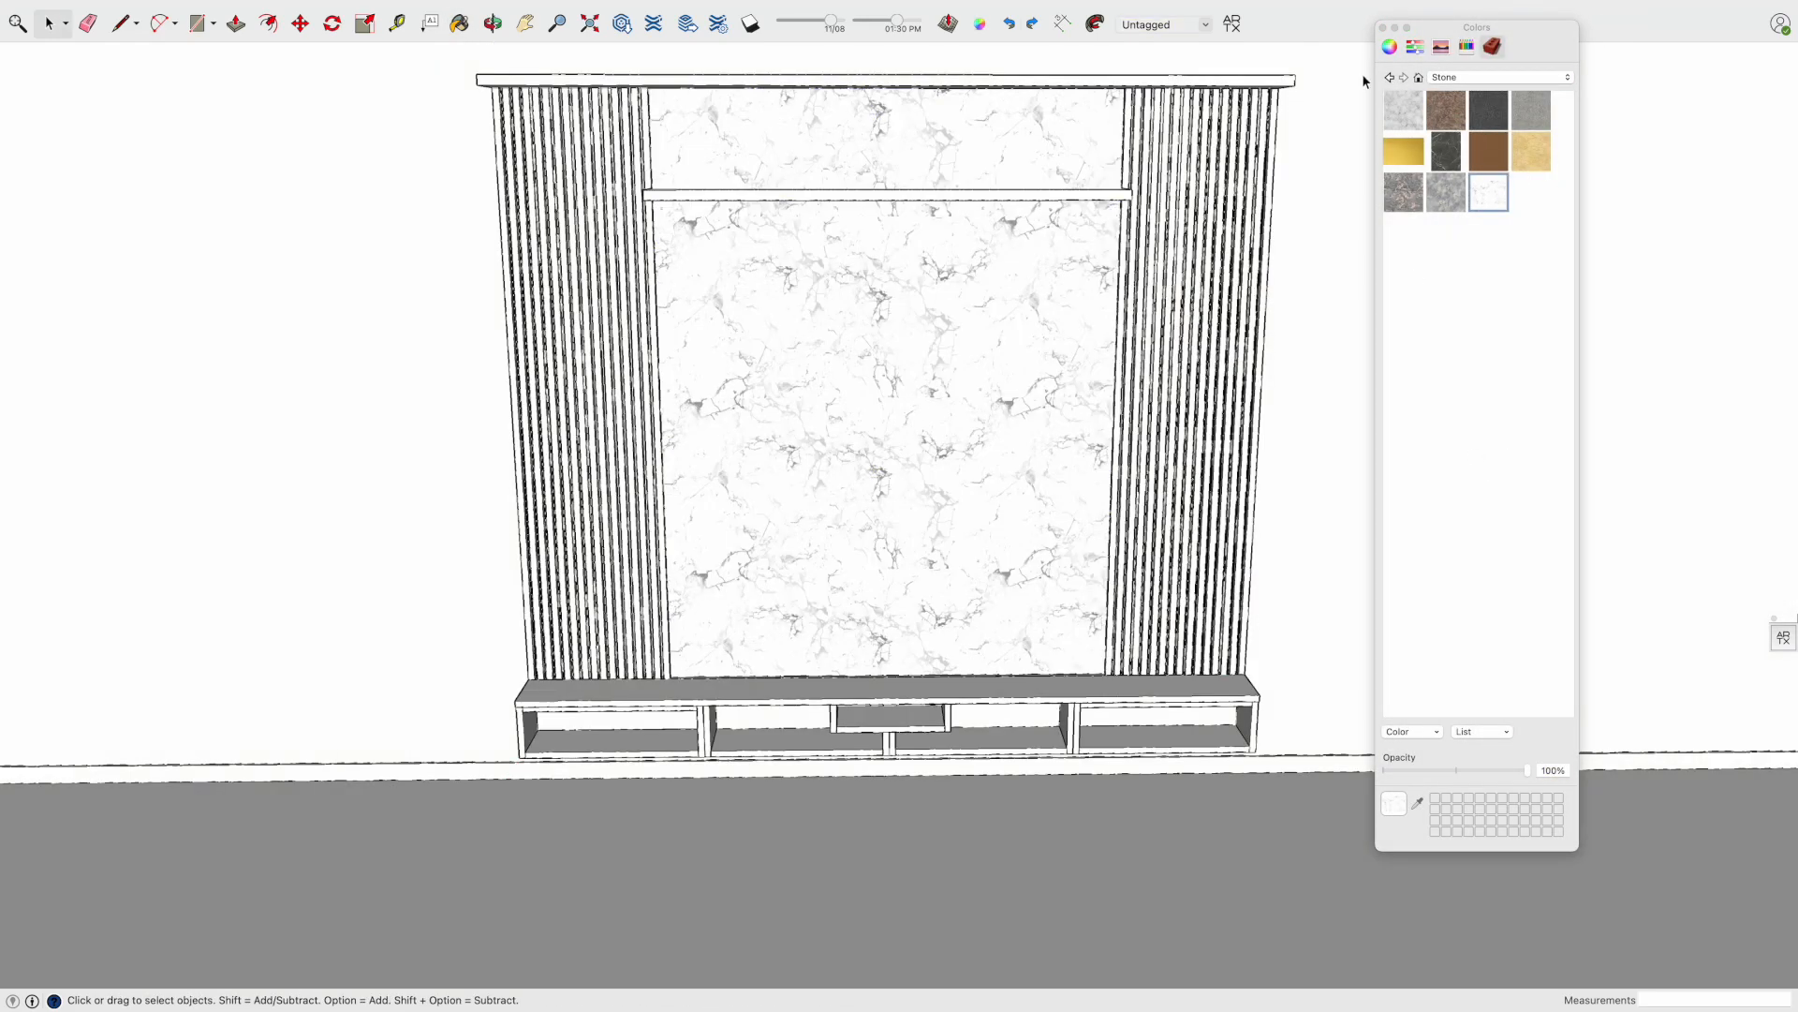
{"action": "left_click", "coordinate": [1382, 29]}
Import the Oak texture from the Architextures library
{"action": "middle_click_drag", "start_coordinate": [1045, 430], "coordinate": [975, 451]}
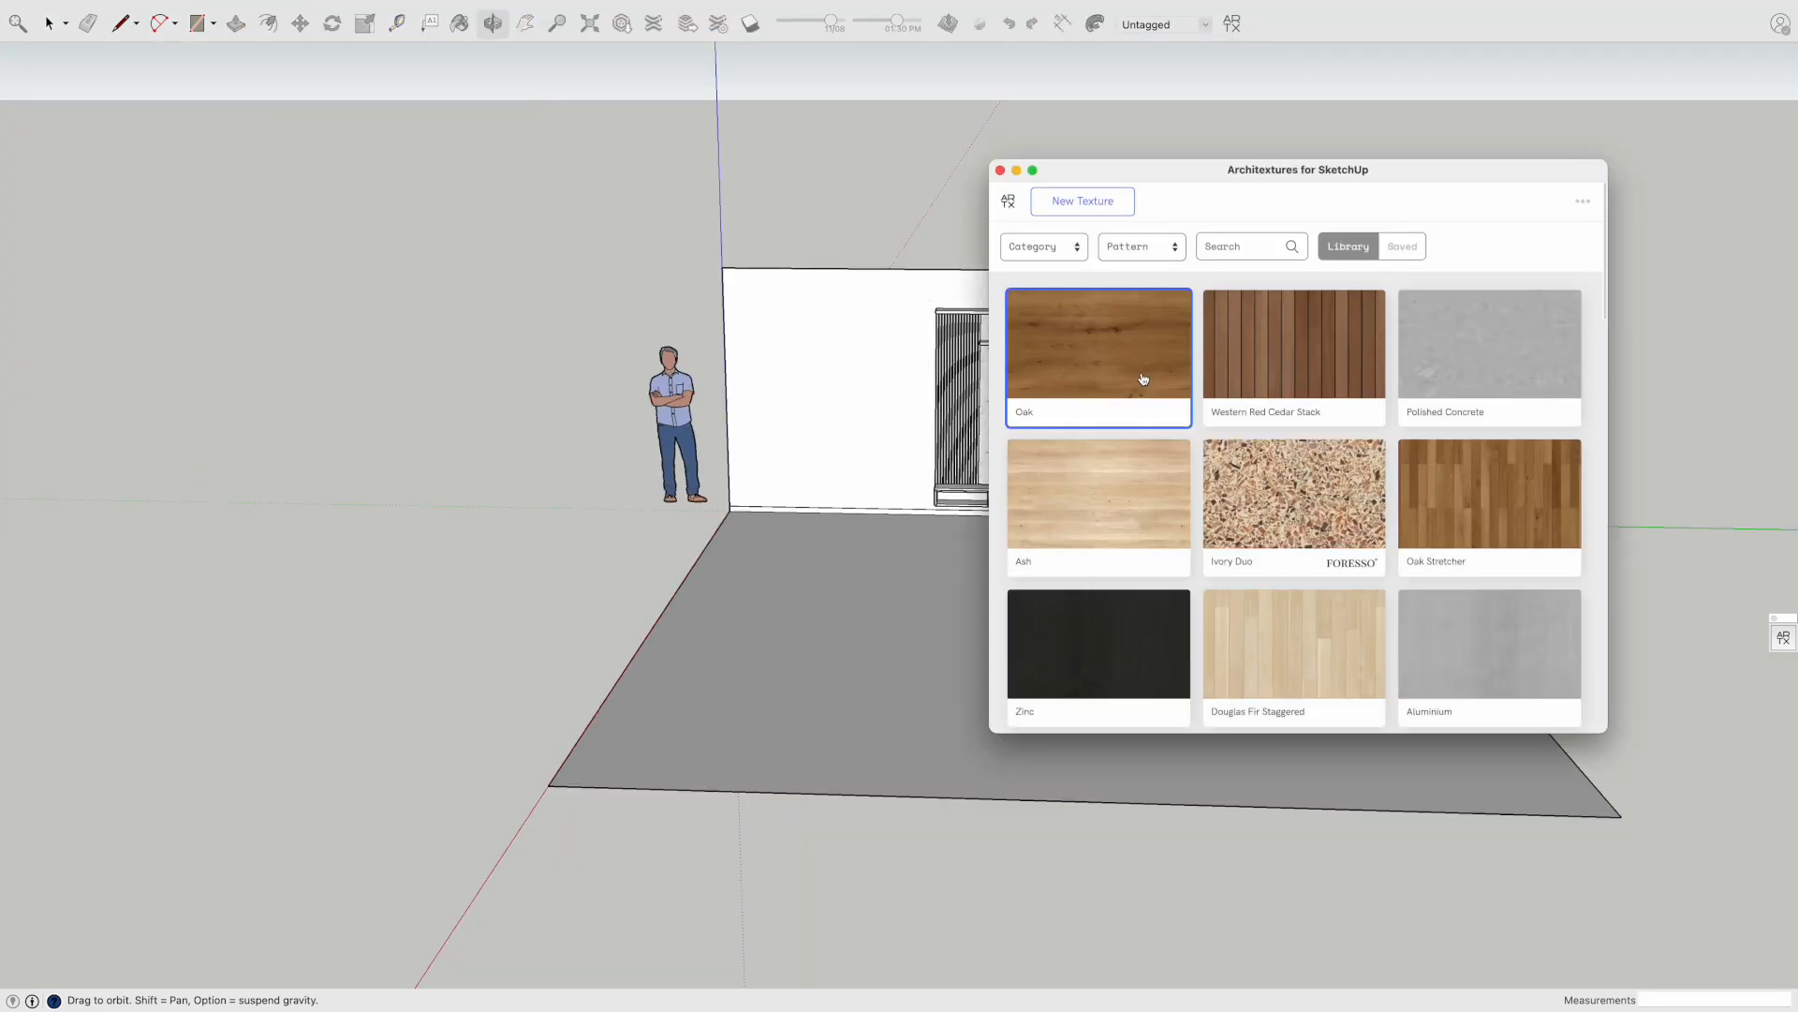
{"action": "scroll", "coordinate": [1129, 397], "scroll_direction": "down", "scroll_amount": 6}
{"action": "left_click", "coordinate": [1148, 490]}
{"action": "left_click", "coordinate": [1096, 715]}
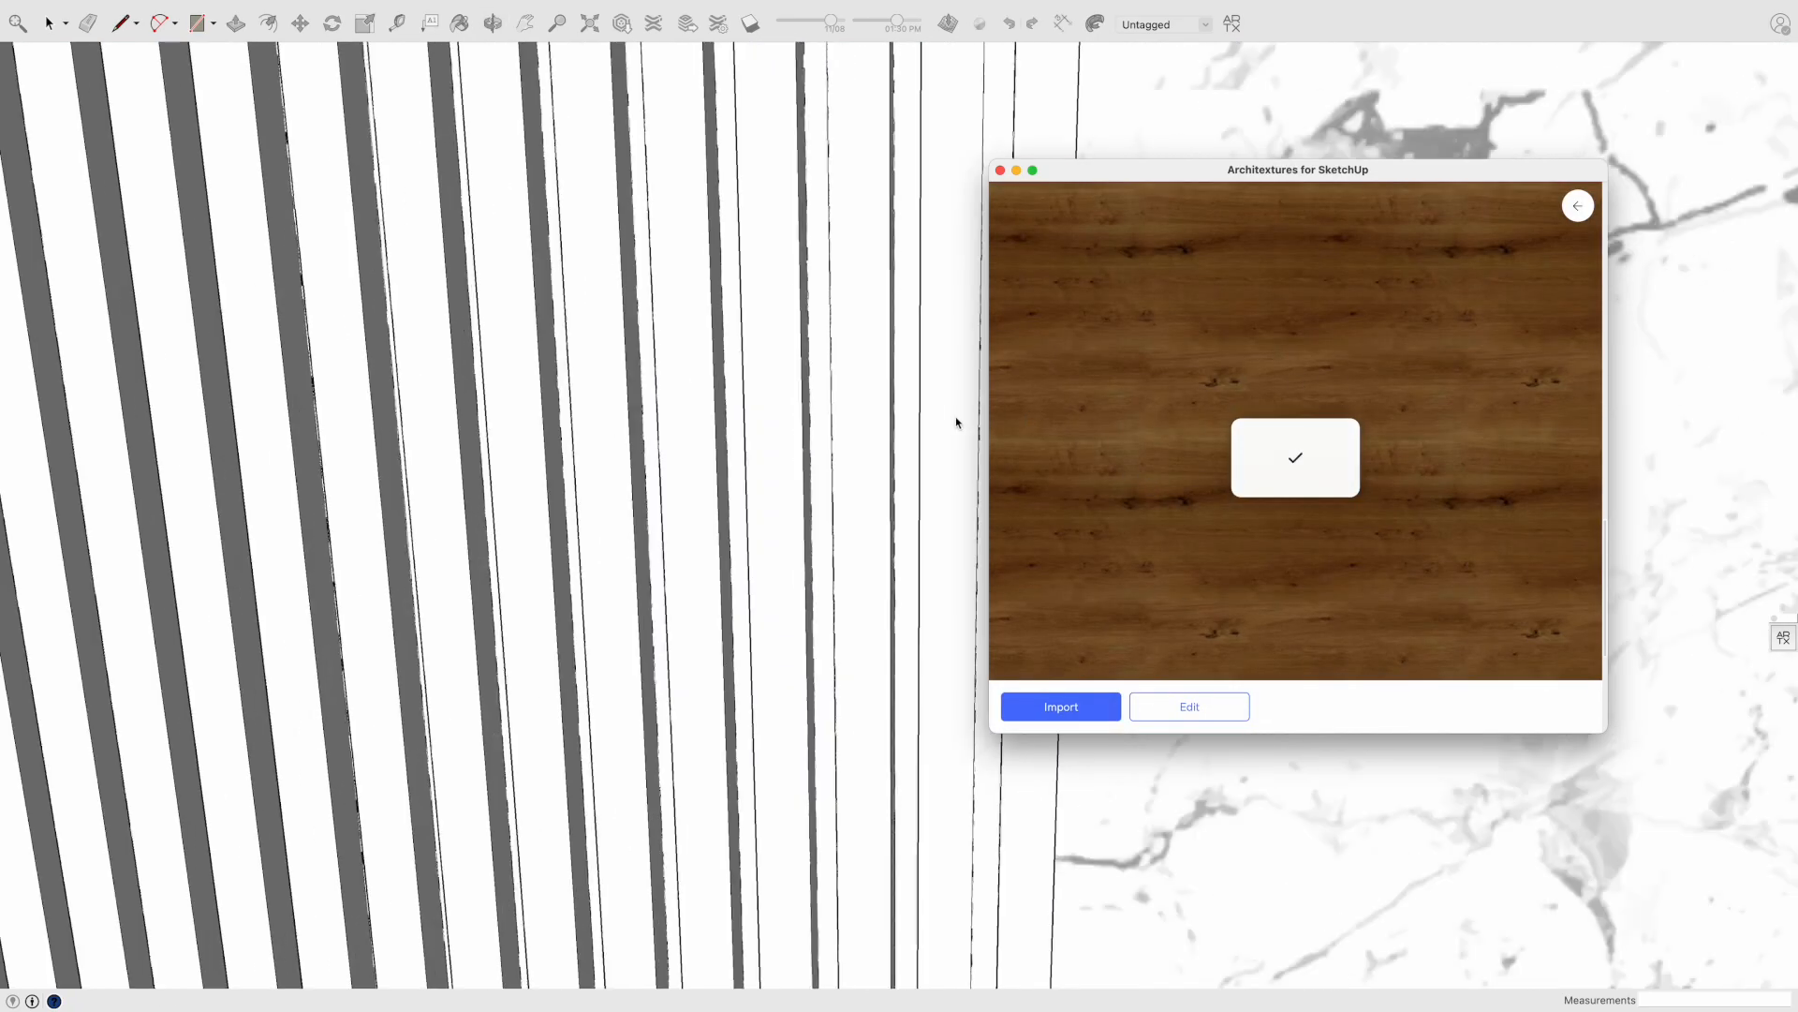
Try painting the closed group of the left slatted section with Oak, and undo the painting
{"action": "scroll", "coordinate": [910, 468], "scroll_direction": "down", "scroll_amount": 2}
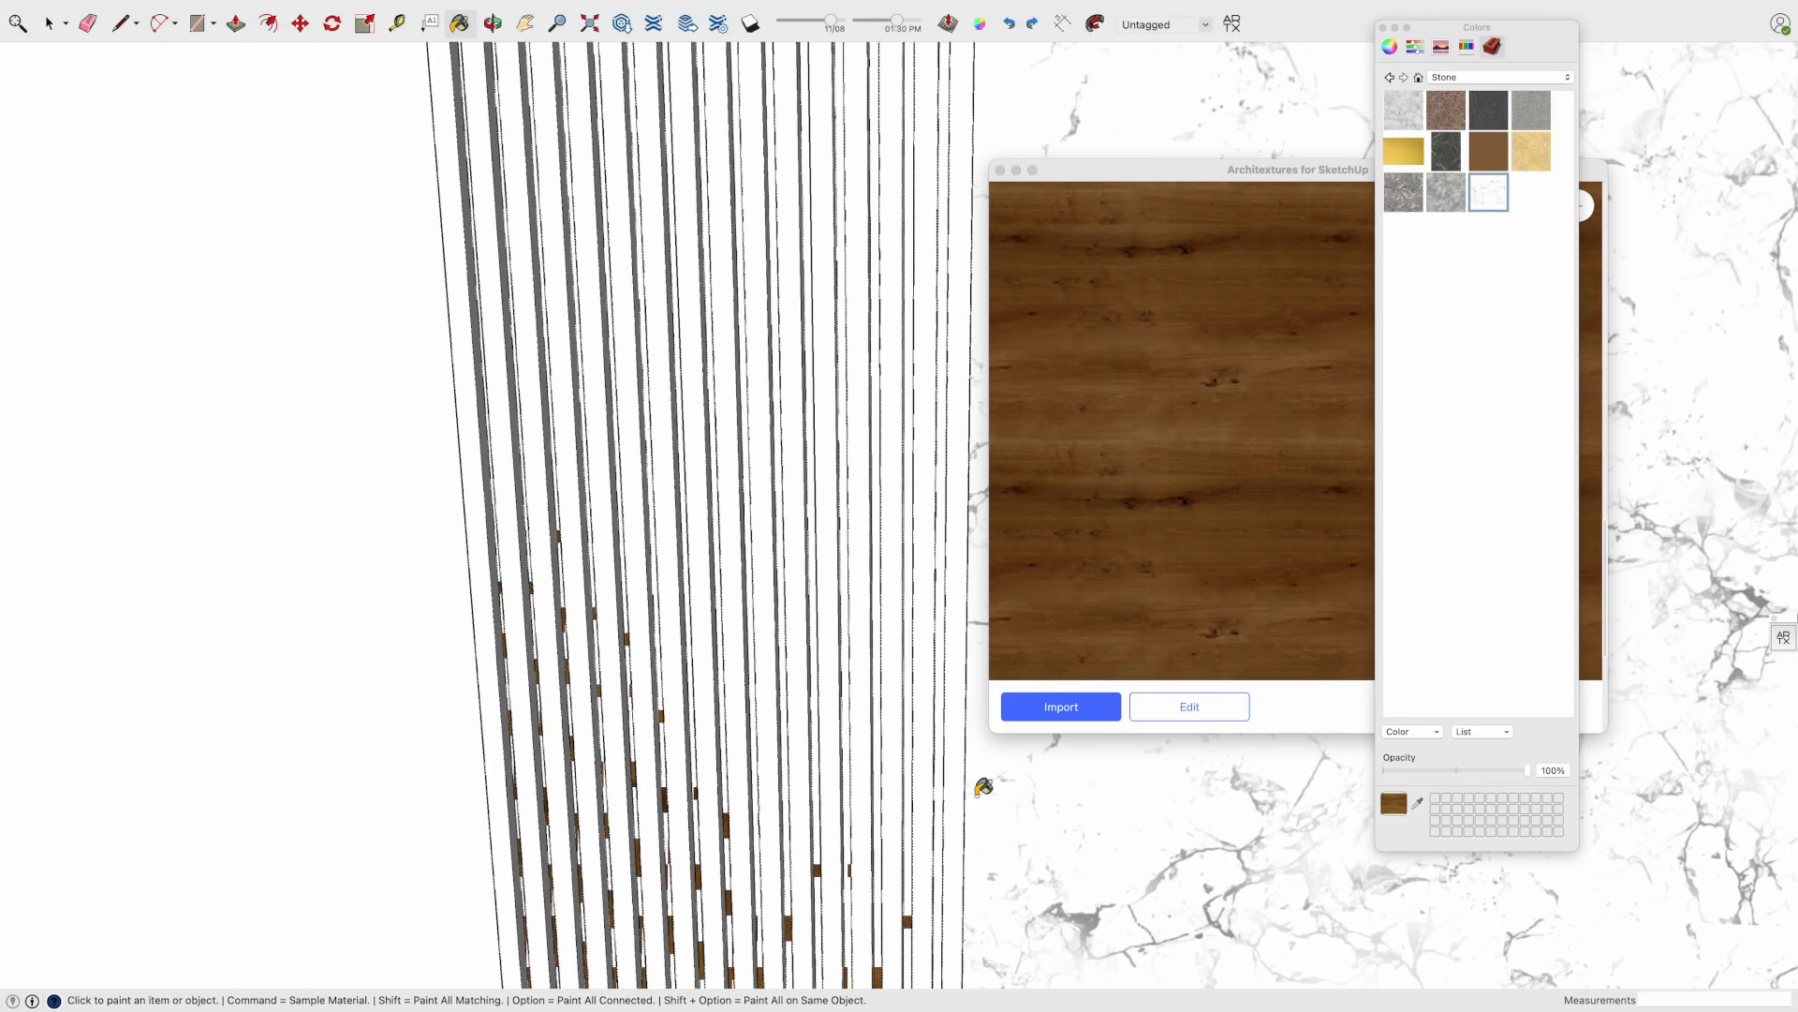
{"action": "key", "text": "super+z"}
{"action": "key", "text": "space"}
{"action": "left_click", "coordinate": [920, 781]}
{"action": "key", "text": "b"}
{"action": "left_click", "coordinate": [921, 781]}
{"action": "key", "text": "super+z"}
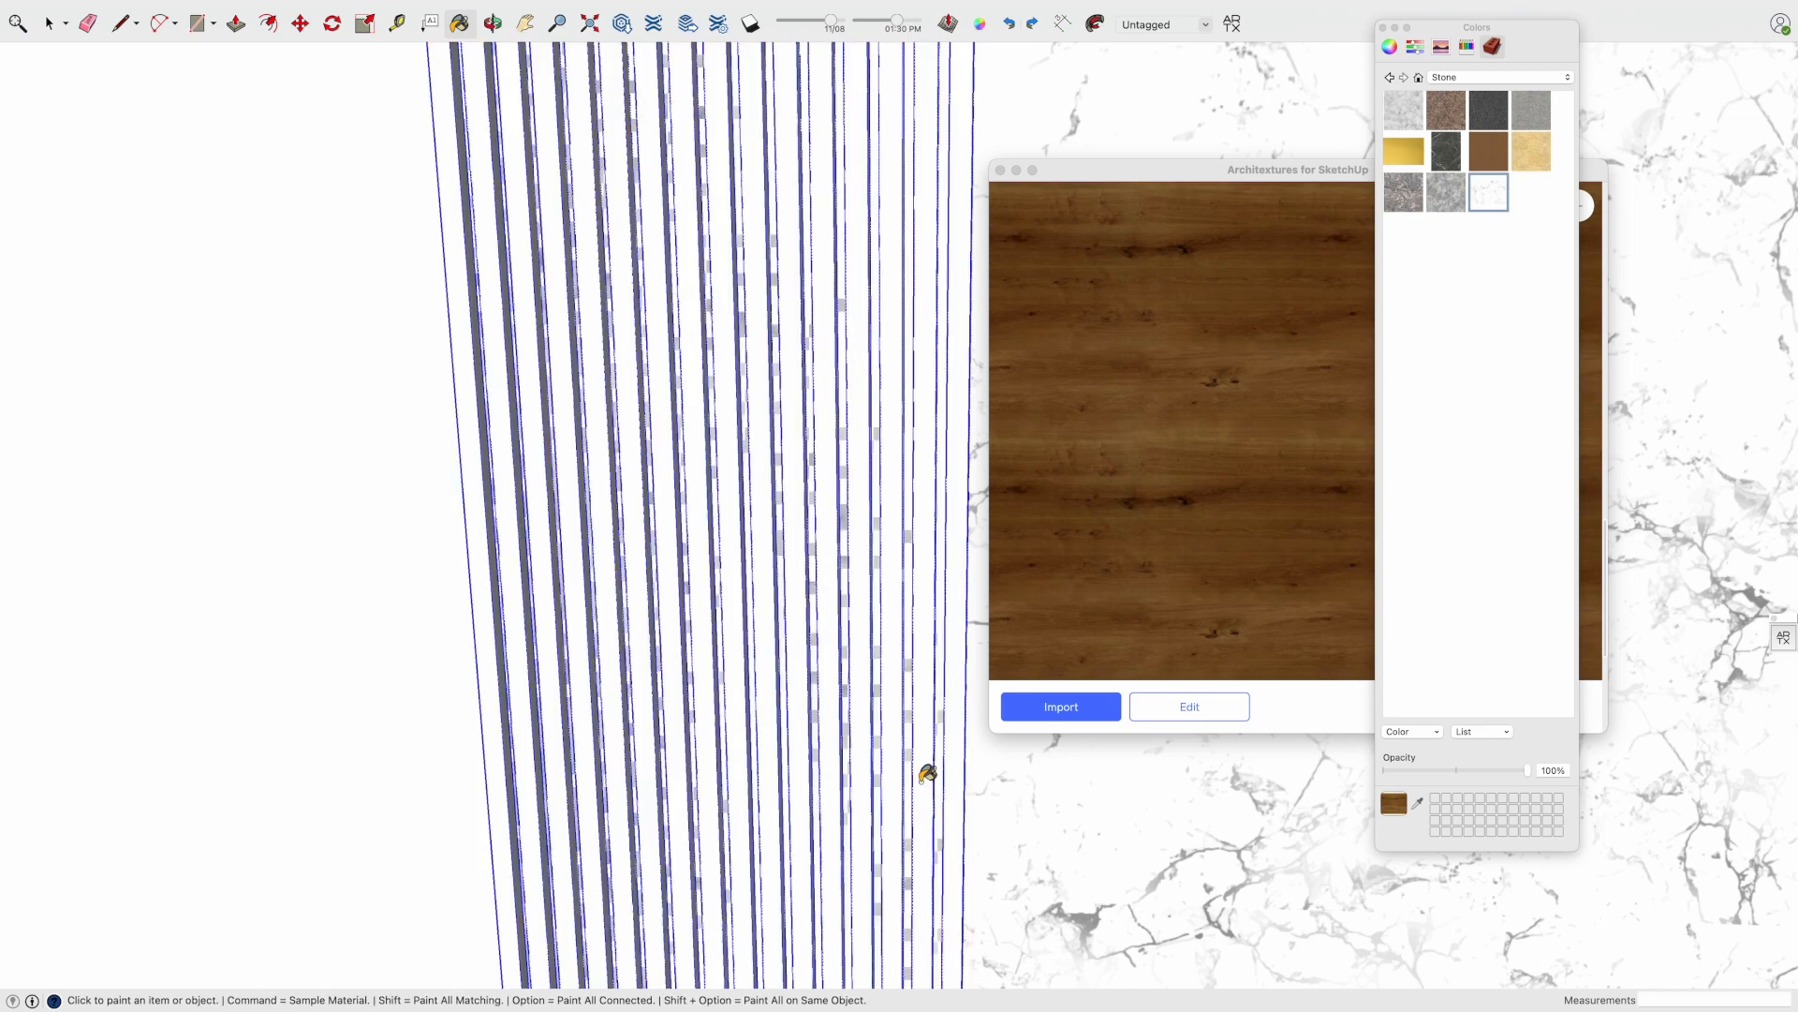
Open the left slatted section's group and paint the slat nearest the marble panel with Oak
{"action": "key", "text": "space"}
{"action": "double_click", "coordinate": [955, 766]}
{"action": "left_click", "coordinate": [955, 766]}
{"action": "key", "text": "b"}
{"action": "left_click", "coordinate": [958, 753]}
{"action": "key", "text": "space"}
{"action": "double_click", "coordinate": [954, 751]}
{"action": "key", "text": "Escape"}
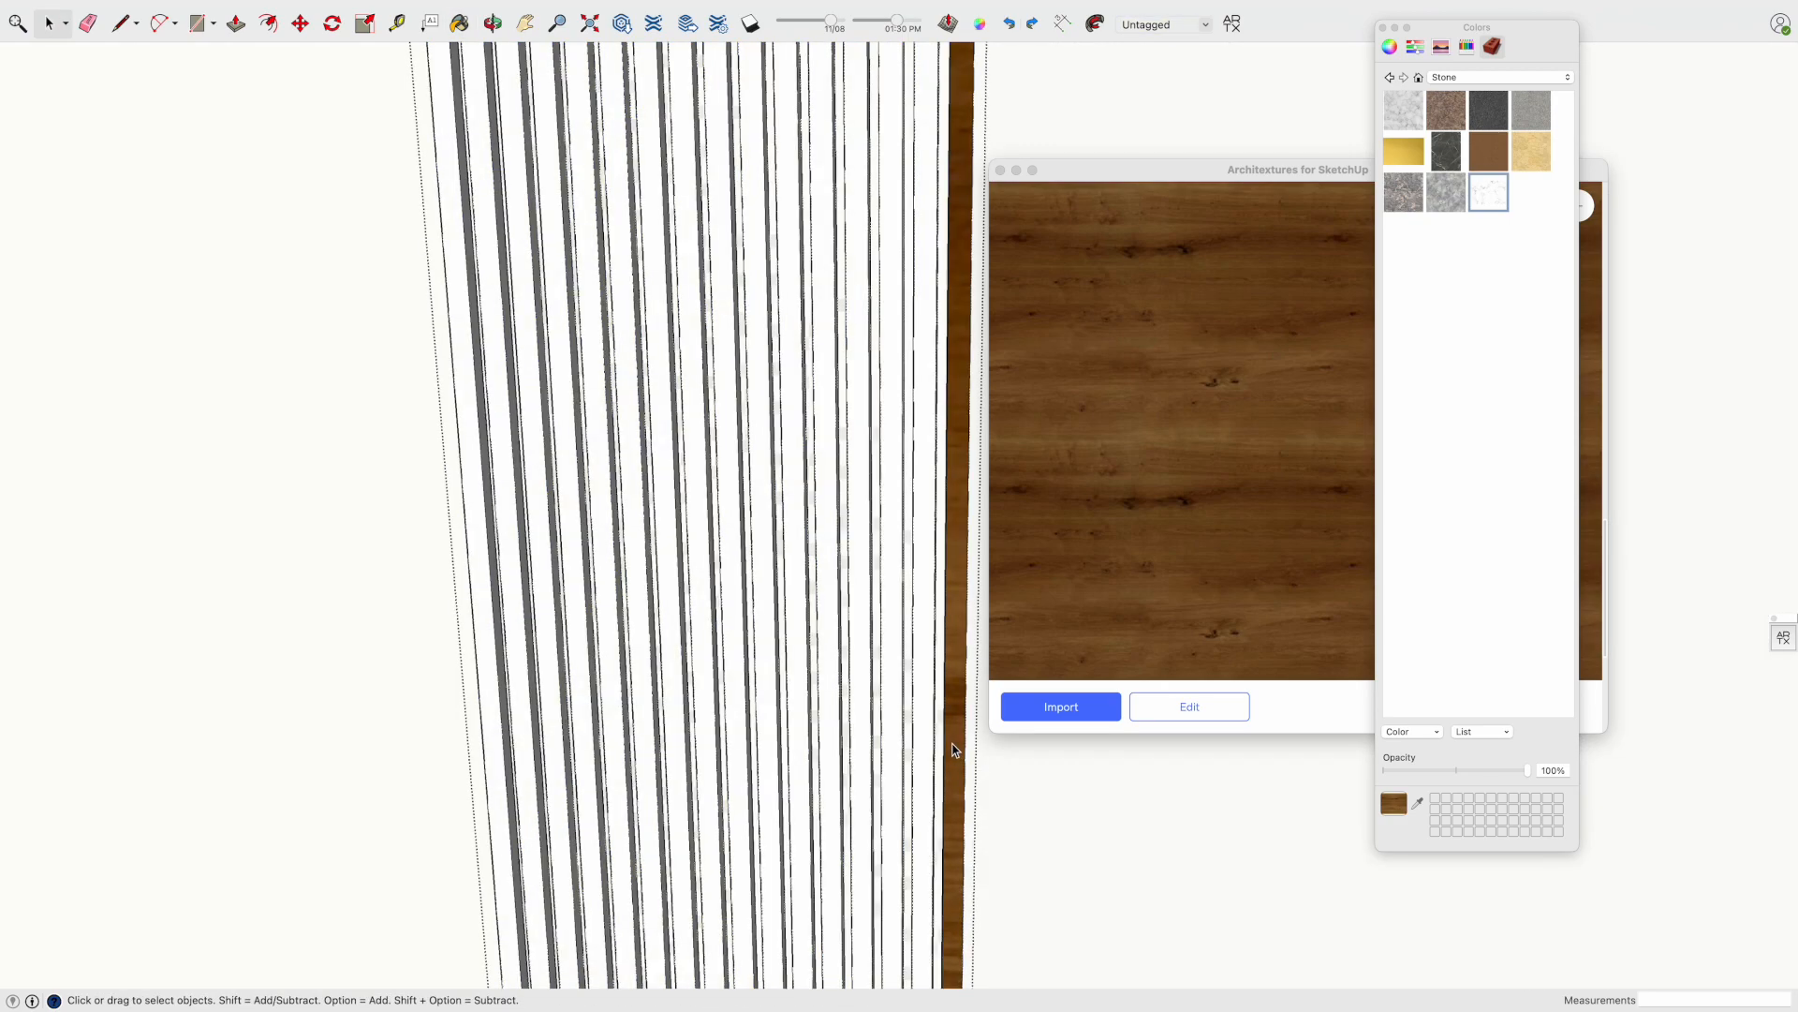
{"action": "right_click", "coordinate": [954, 745]}
{"action": "left_click", "coordinate": [954, 671]}
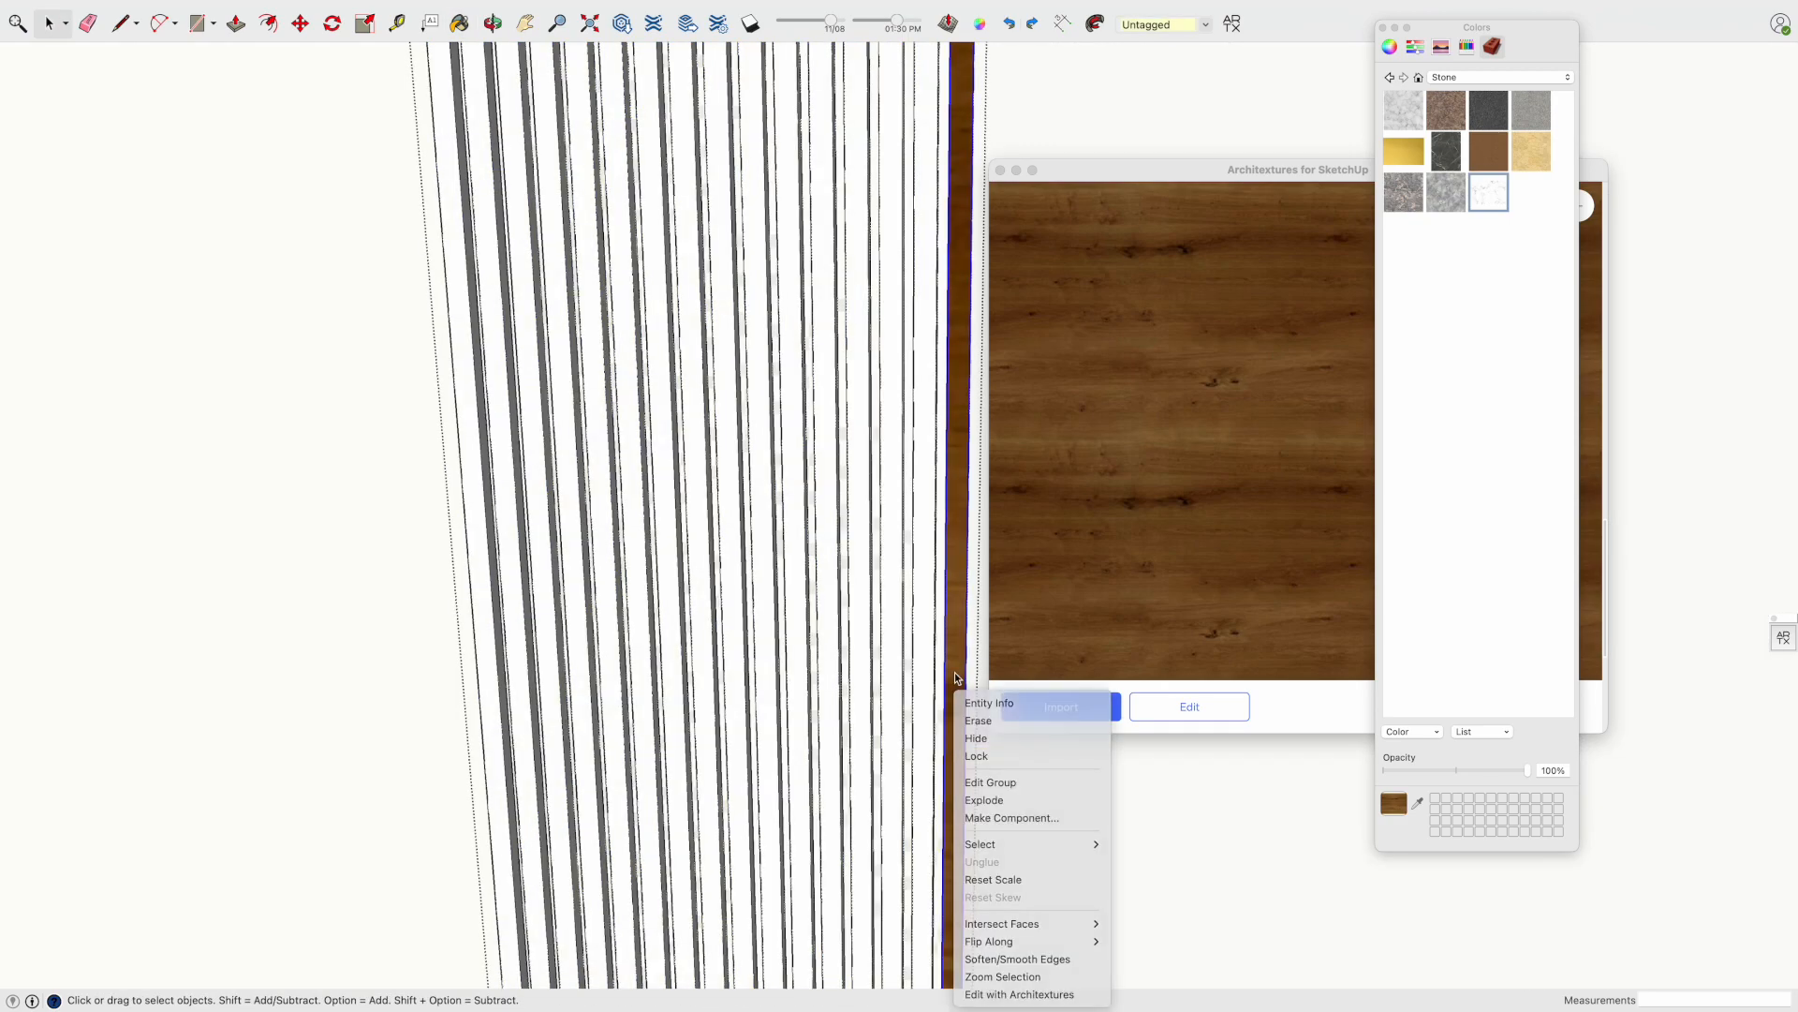
{"action": "double_click", "coordinate": [954, 671]}
{"action": "right_click", "coordinate": [954, 664]}
{"action": "left_click", "coordinate": [961, 610]}
{"action": "right_click", "coordinate": [962, 610]}
{"action": "key", "text": "Escape"}
{"action": "key", "text": "Escape"}
{"action": "key", "text": "Escape"}
Paint all slats of the left section with Oak and open the section's group for editing
{"action": "right_click", "coordinate": [953, 612]}
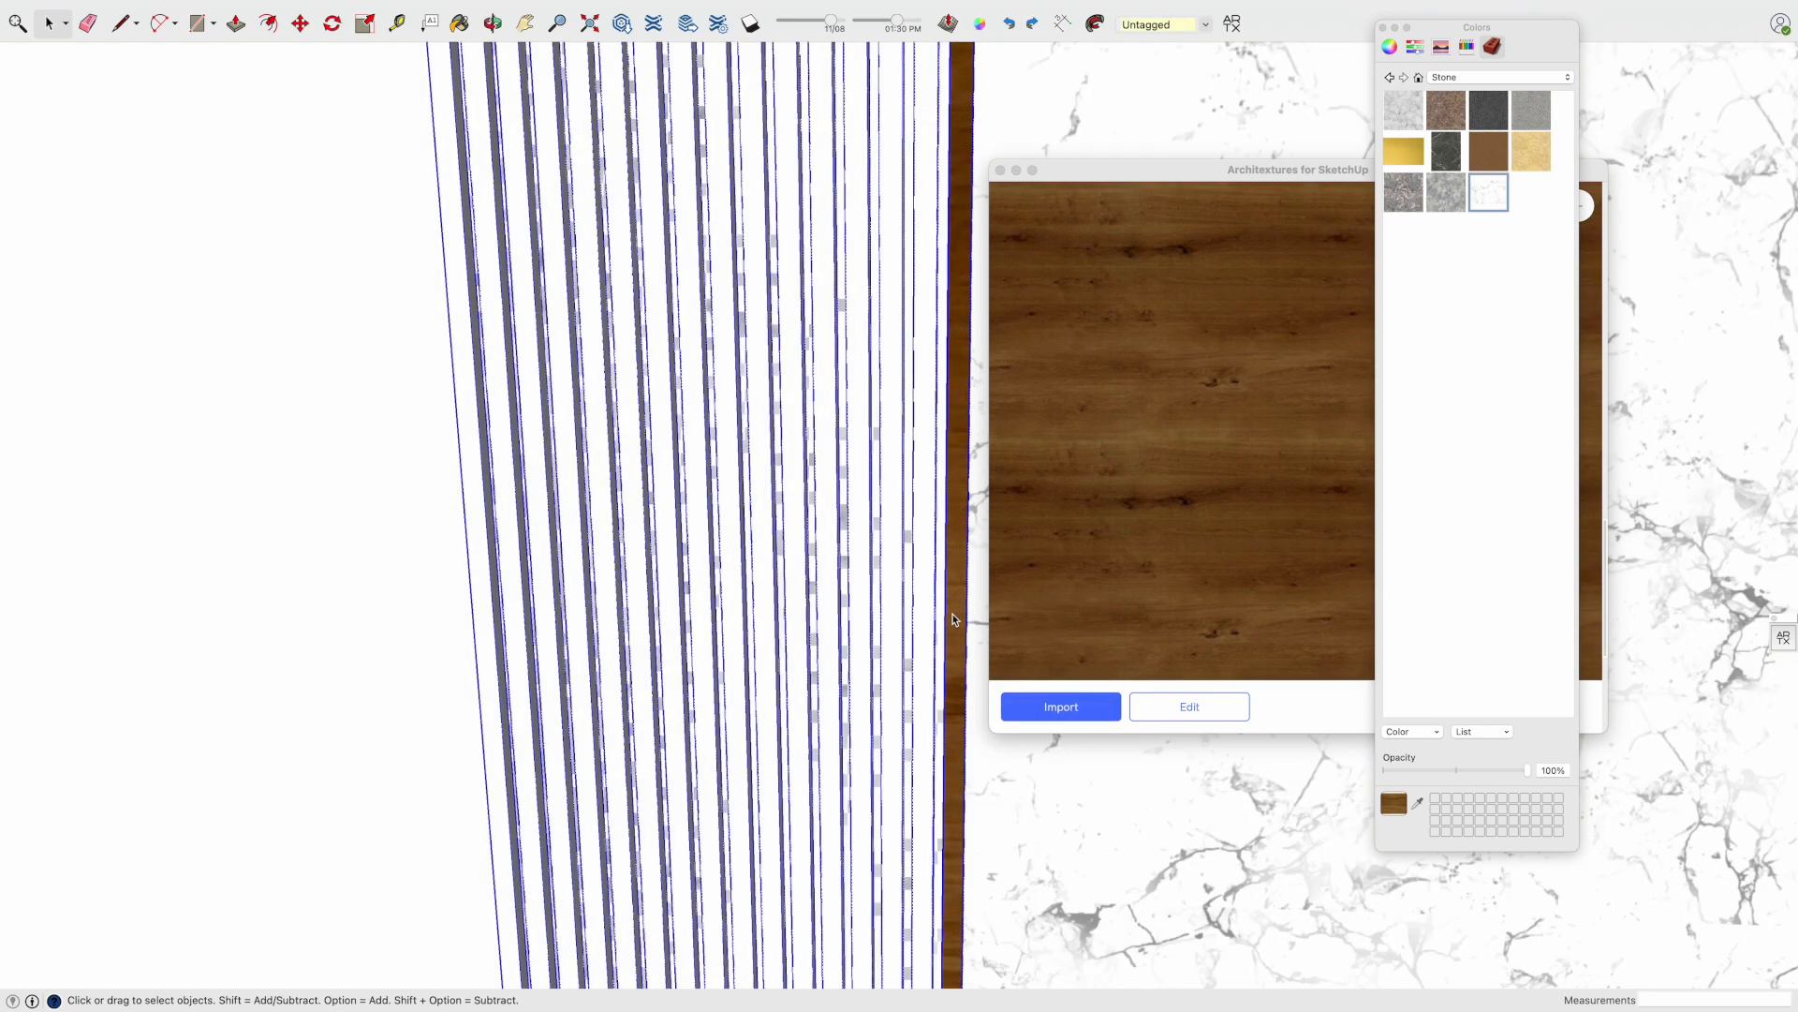
{"action": "left_click", "coordinate": [1029, 704]}
{"action": "key", "text": "Escape"}
{"action": "left_click", "coordinate": [959, 634]}
{"action": "key", "text": "b"}
{"action": "left_click", "coordinate": [959, 632]}
{"action": "key", "text": "space"}
{"action": "right_click", "coordinate": [957, 628]}
{"action": "left_click", "coordinate": [1040, 723]}
{"action": "left_click", "coordinate": [961, 613]}
{"action": "left_click_drag", "start_coordinate": [989, 623], "coordinate": [1108, 474]}
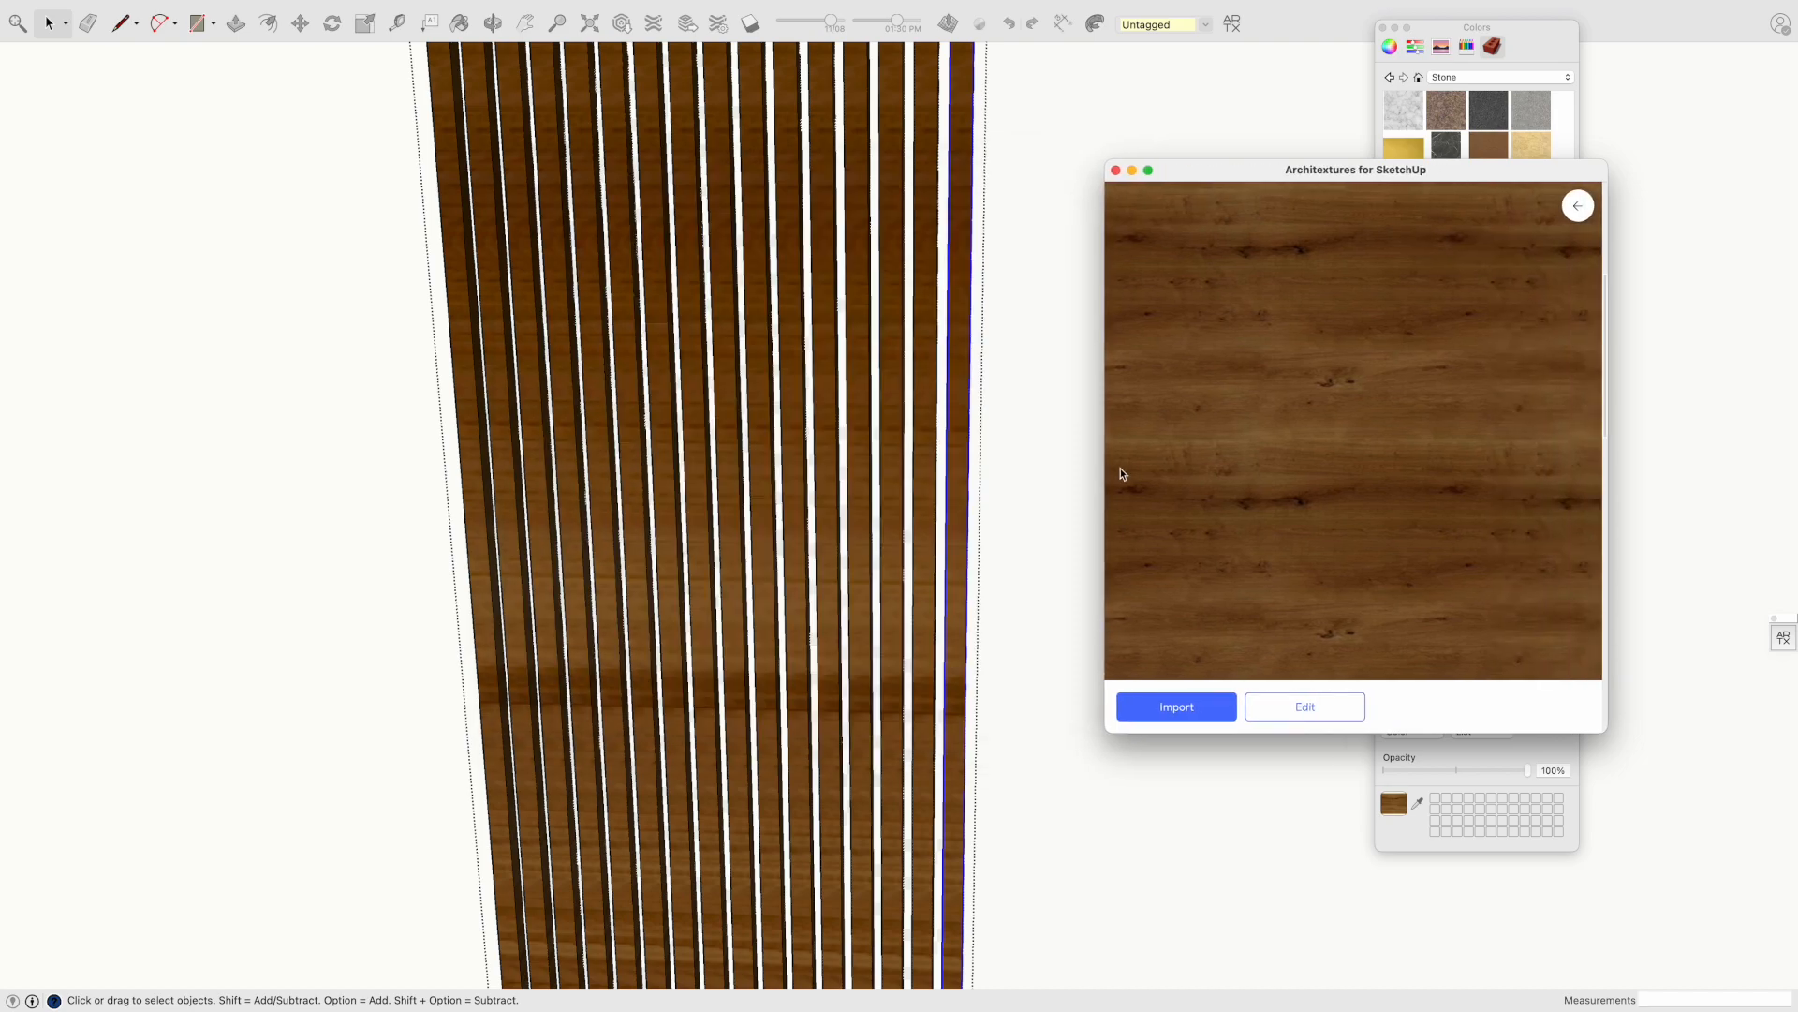
Select everything inside the left slatted section's group and explode the individual slats
{"action": "right_click", "coordinate": [904, 464]}
{"action": "left_click", "coordinate": [1039, 433]}
{"action": "left_click", "coordinate": [971, 440]}
{"action": "key", "text": "super+a"}
{"action": "right_click", "coordinate": [616, 568]}
{"action": "left_click", "coordinate": [691, 662]}
{"action": "right_click", "coordinate": [969, 488]}
{"action": "left_click", "coordinate": [1083, 711]}
Explode the individual slats inside the right section's group and paint them with Oak
{"action": "scroll", "coordinate": [1008, 677], "scroll_direction": "down", "scroll_amount": 5}
{"action": "middle_click_drag", "start_coordinate": [1026, 597], "coordinate": [392, 555], "text": "shift"}
{"action": "right_click", "coordinate": [900, 489]}
{"action": "left_click", "coordinate": [939, 576]}
{"action": "right_click", "coordinate": [926, 593]}
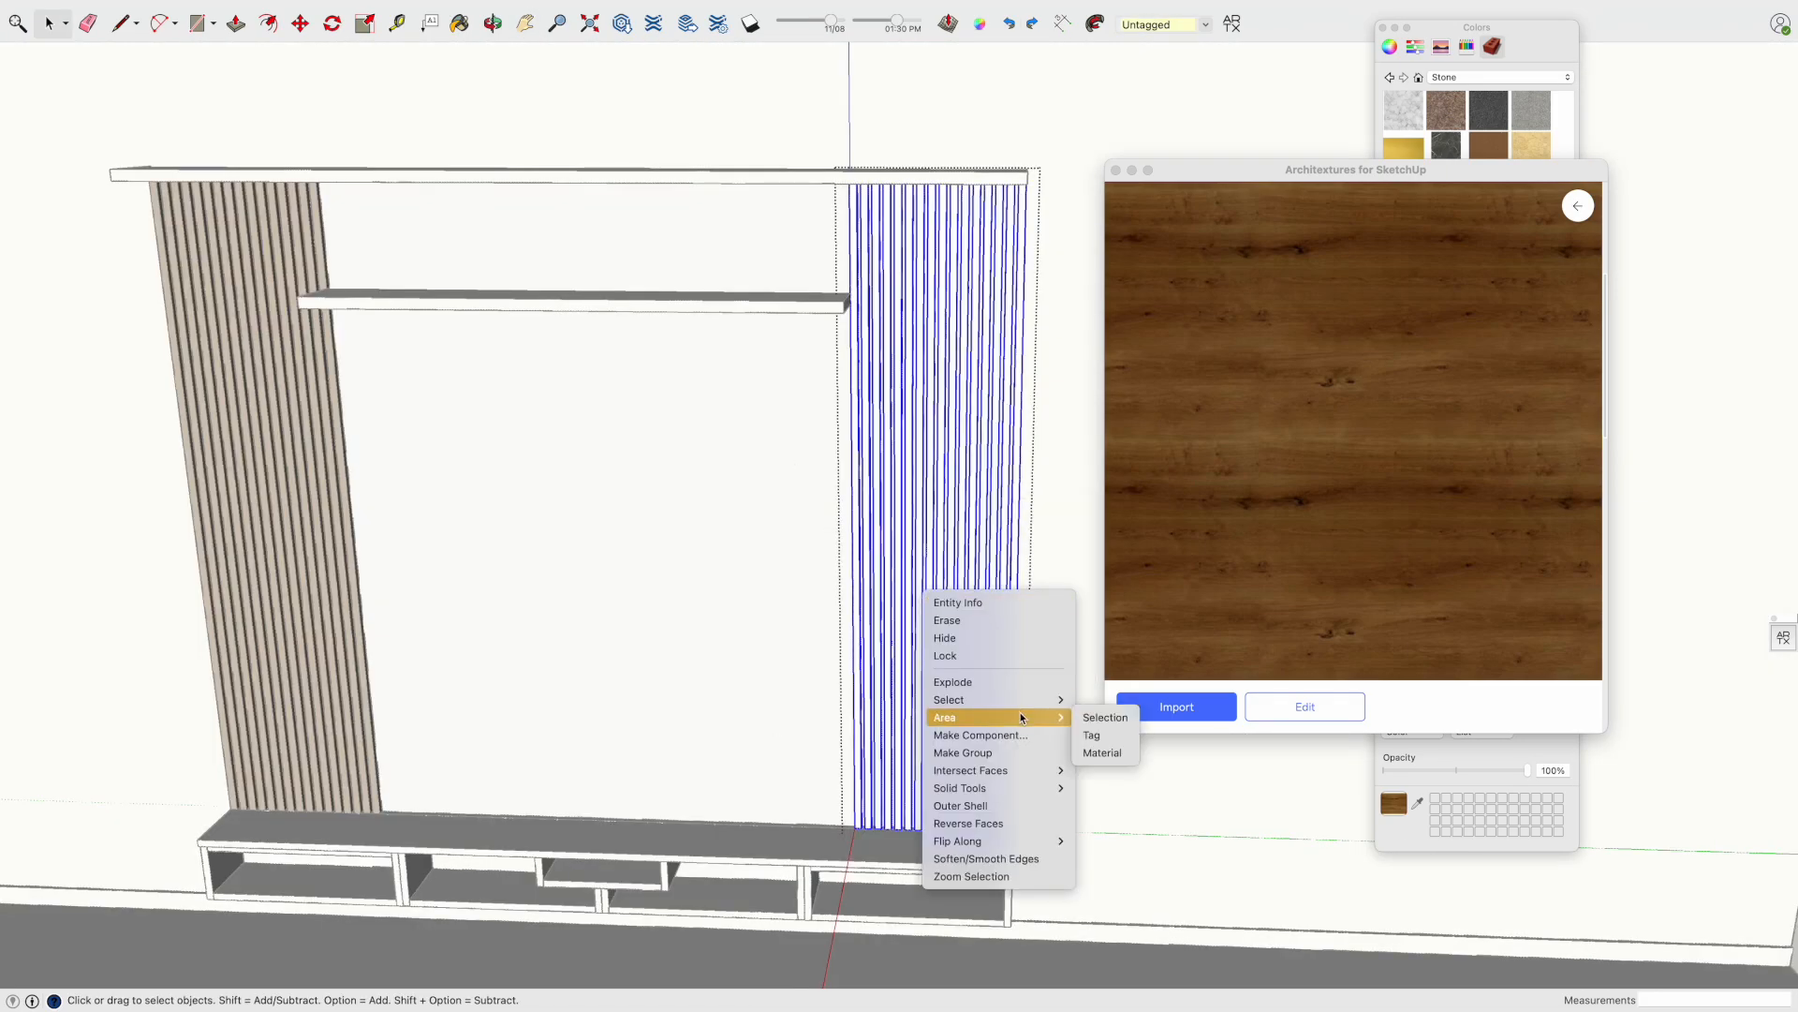
{"action": "left_click", "coordinate": [1008, 757]}
{"action": "key", "text": "b"}
{"action": "left_click", "coordinate": [952, 426]}
{"action": "key", "text": "space"}
{"action": "left_click", "coordinate": [767, 650]}
{"action": "mouse_move", "coordinate": [767, 650]}
{"action": "middle_mouse_down"}
{"action": "mouse_move", "coordinate": [1016, 554]}
{"action": "mouse_move", "coordinate": [556, 550]}
{"action": "middle_mouse_up"}
{"action": "key", "text": "space"}
Edit the Oak texture of the right section's slats in Architextures, setting the material height to 50 mm
{"action": "scroll", "coordinate": [971, 654], "scroll_direction": "up", "scroll_amount": 4}
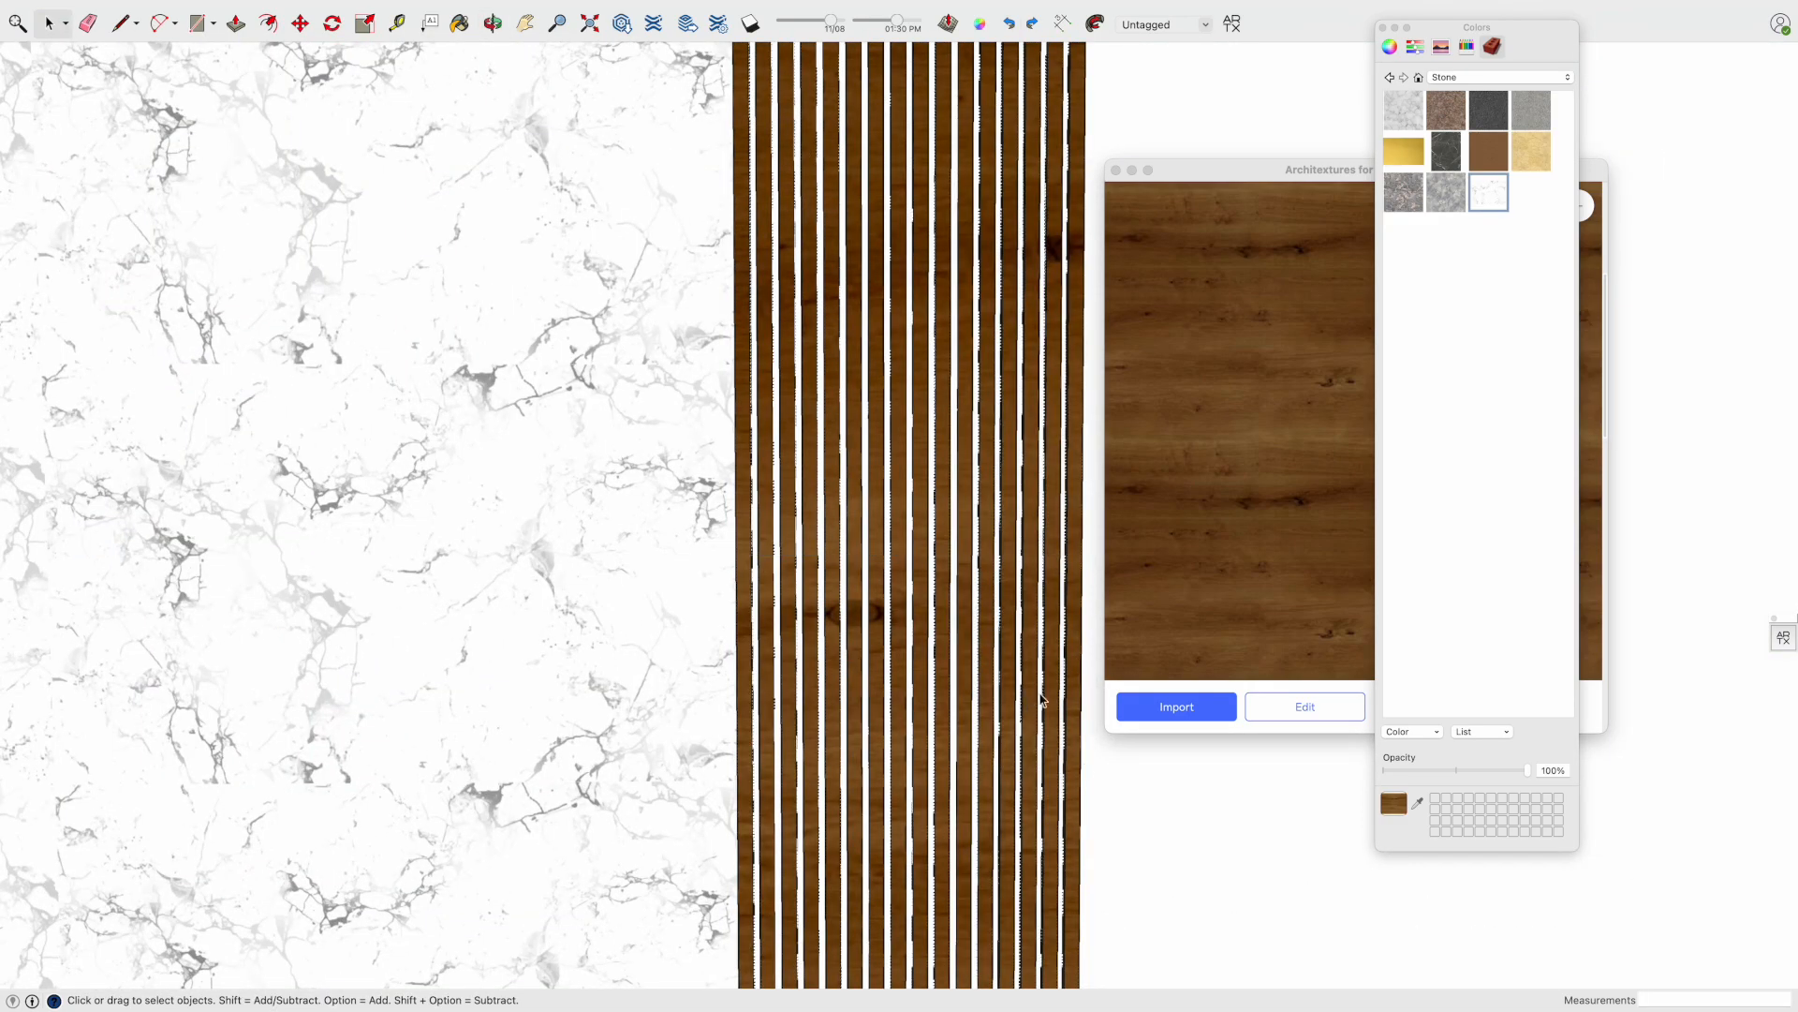
{"action": "right_click", "coordinate": [1042, 699]}
{"action": "left_click", "coordinate": [1132, 802]}
{"action": "middle_click_drag", "start_coordinate": [1132, 803], "coordinate": [1086, 778]}
{"action": "right_click", "coordinate": [857, 609]}
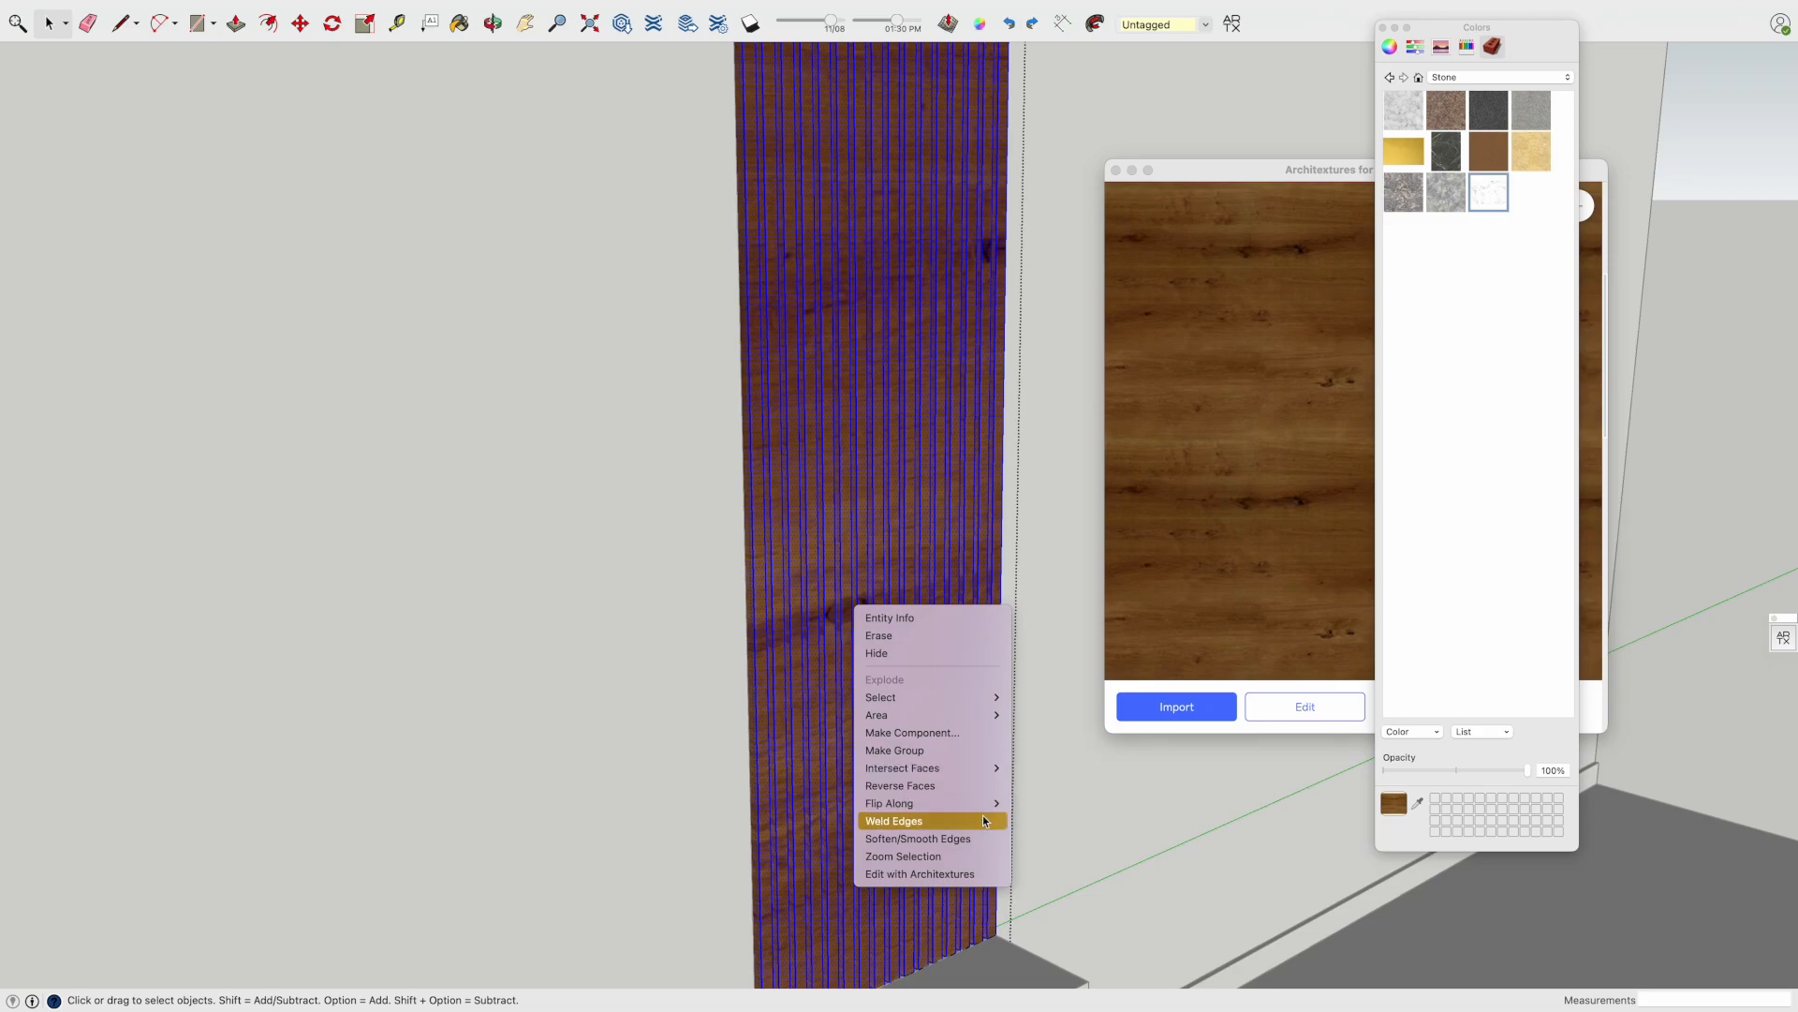
{"action": "left_click", "coordinate": [927, 874]}
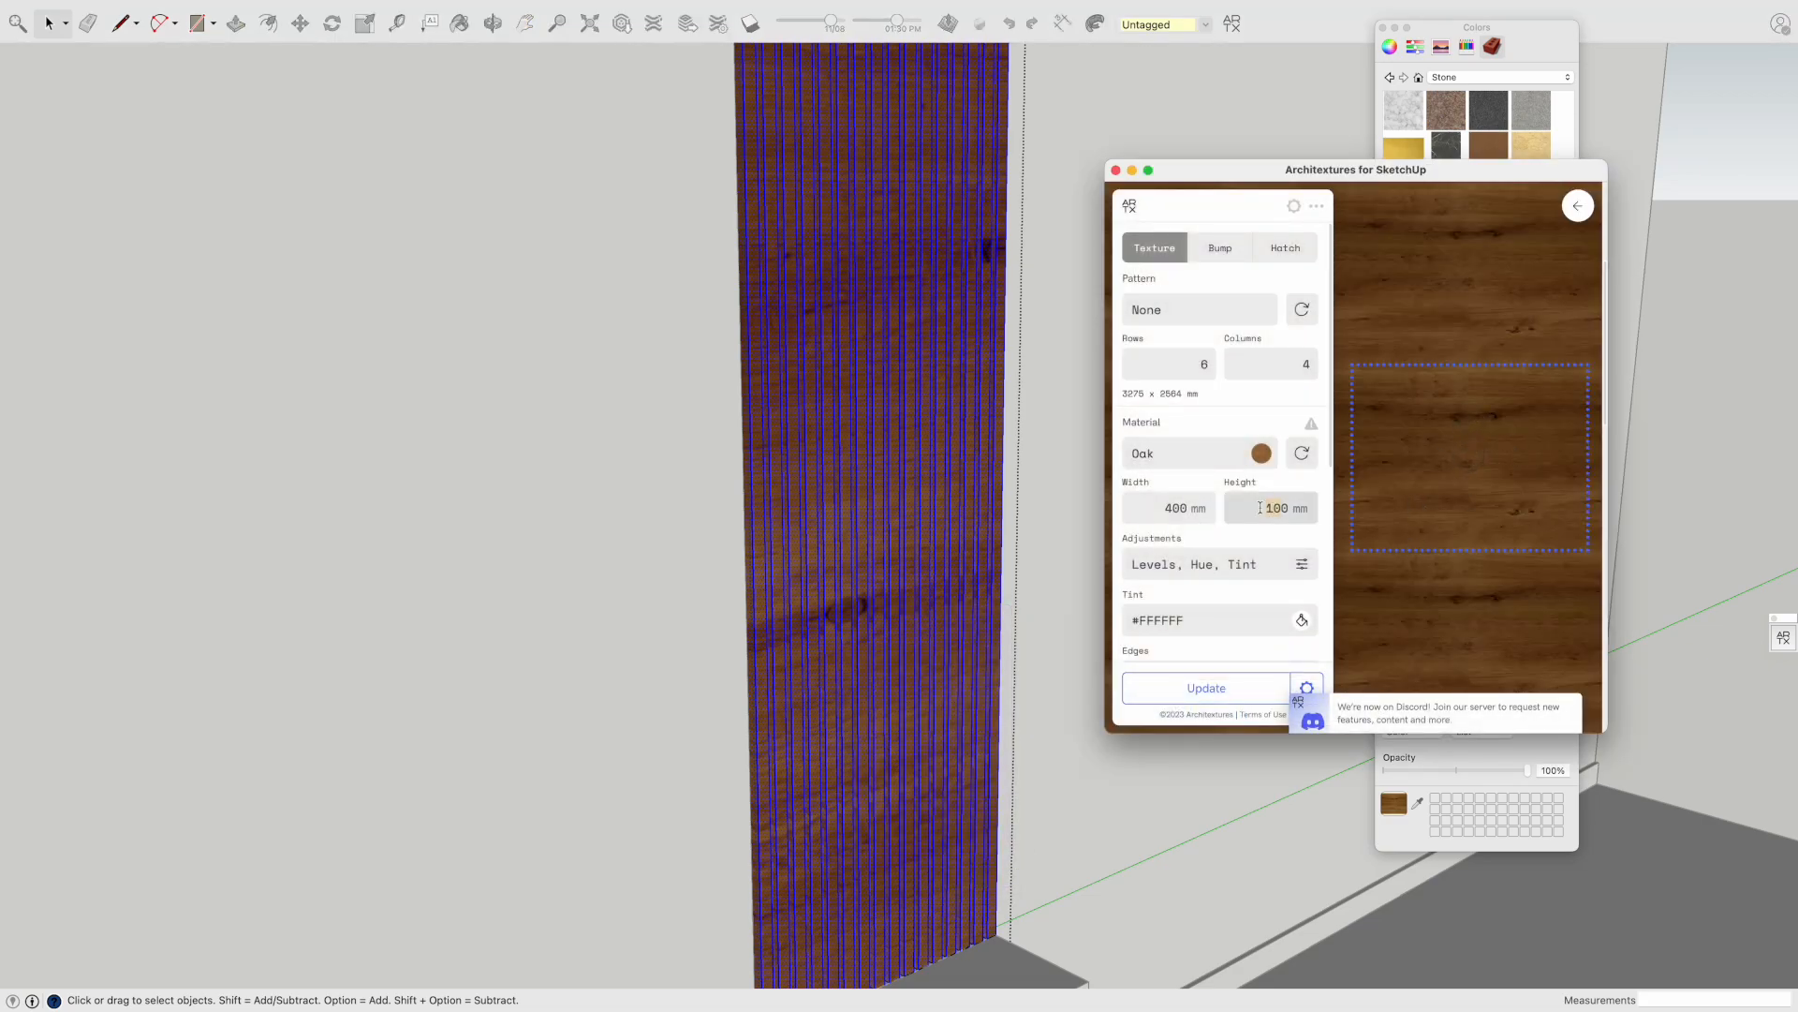
{"action": "left_click", "coordinate": [1240, 676]}
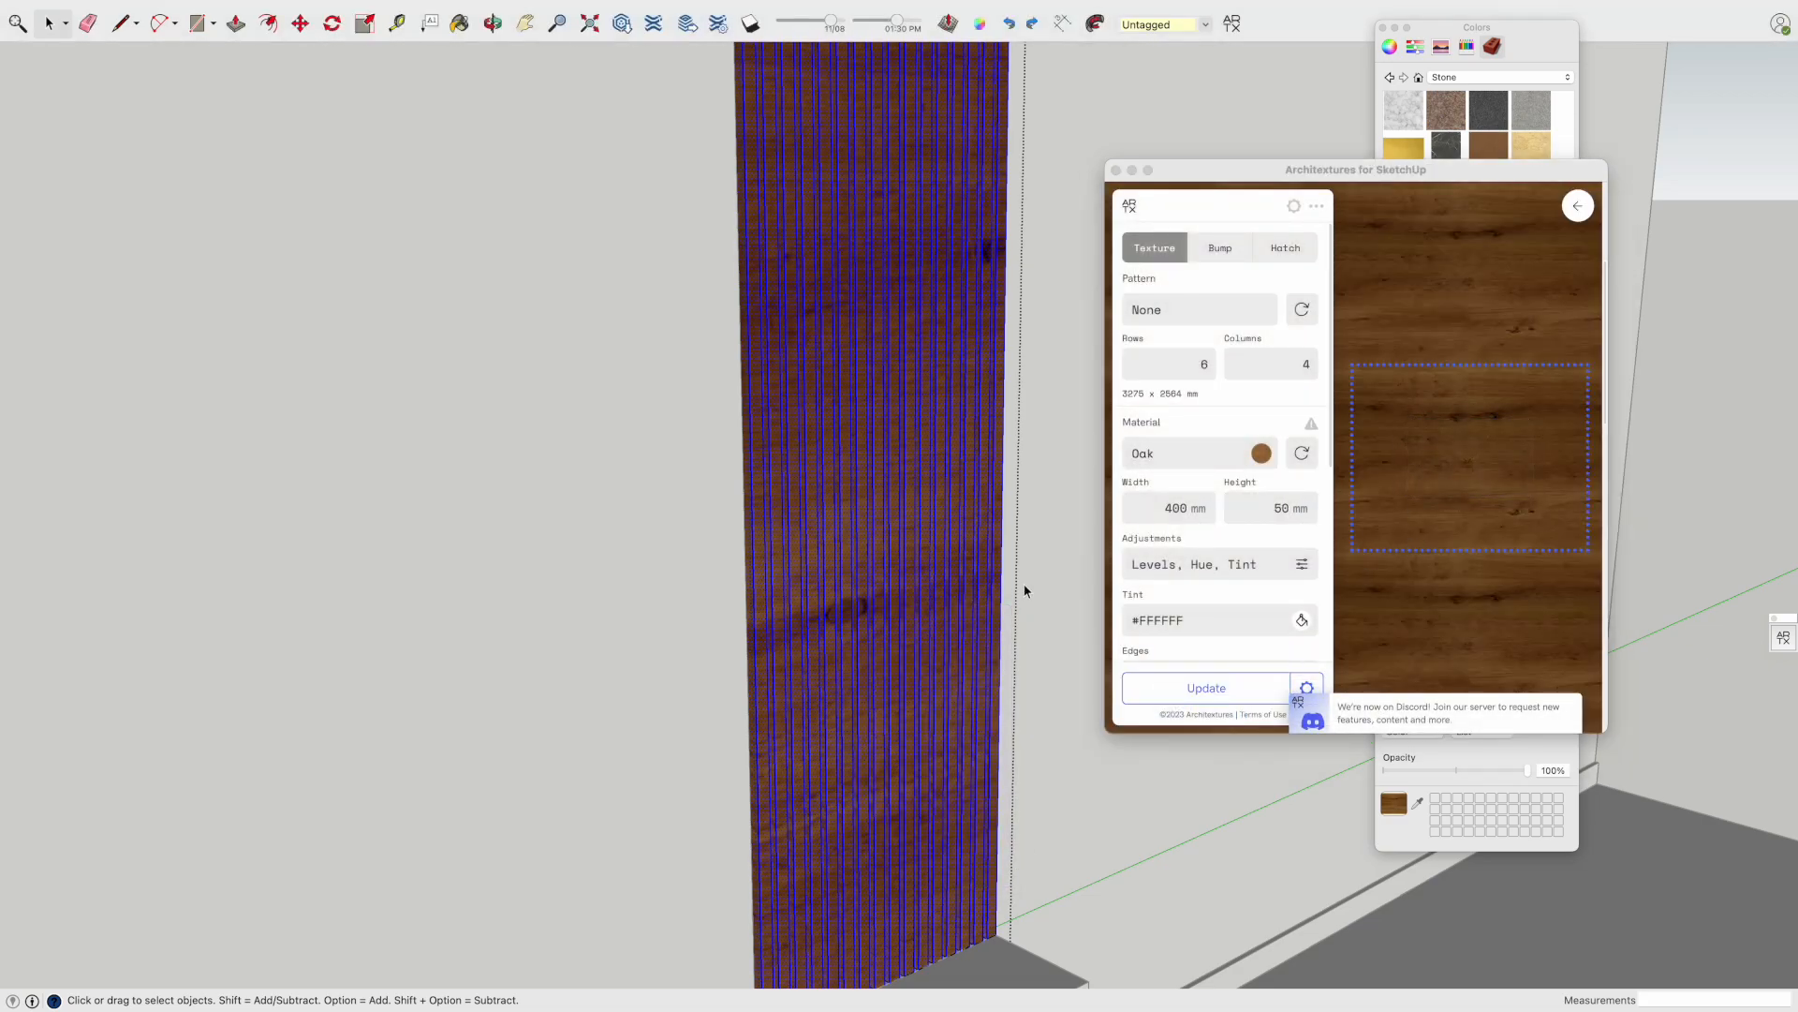
Try 8 rows and 5 columns for the Oak texture and close the texture editor
{"action": "left_click_drag", "start_coordinate": [1209, 366], "coordinate": [1324, 366]}
{"action": "type", "text": "85"}
{"action": "left_click", "coordinate": [1386, 327]}
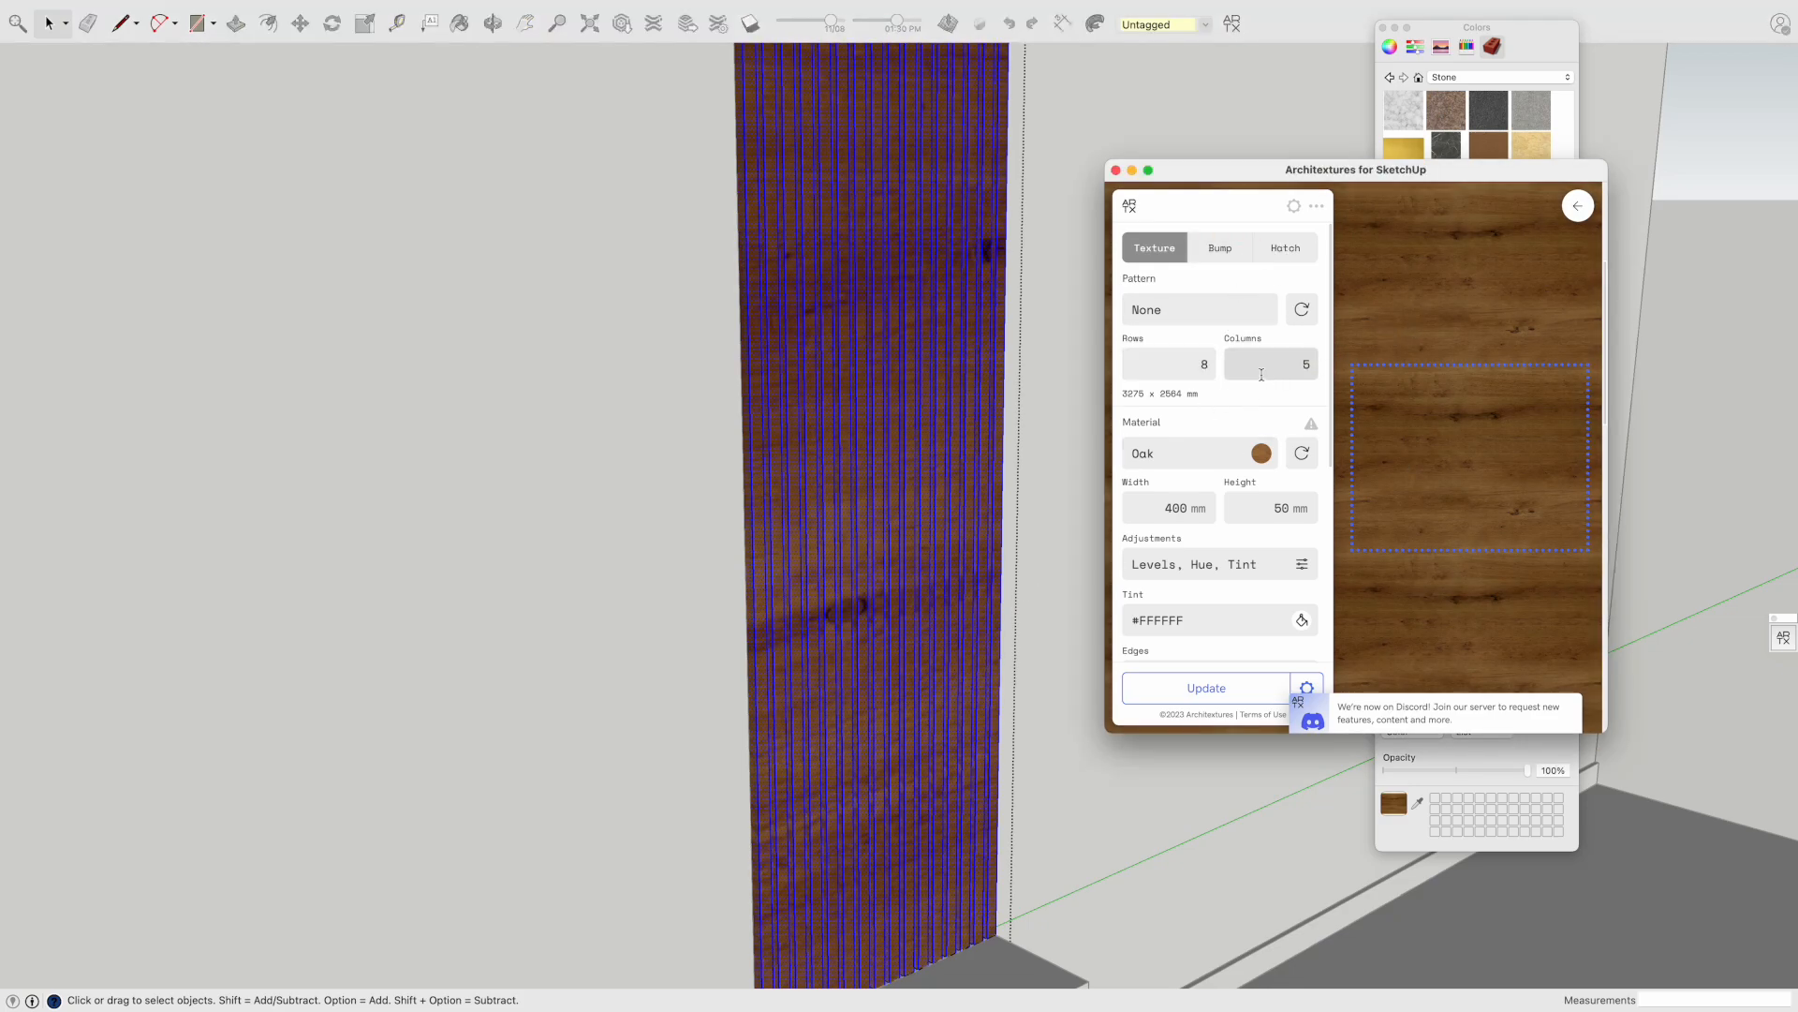
{"action": "left_click", "coordinate": [1116, 171]}
{"action": "left_click", "coordinate": [1148, 209]}
Switch to the Wood material collection and pick the plain dark brown wood material
{"action": "scroll", "coordinate": [889, 502], "scroll_direction": "down", "scroll_amount": 5}
{"action": "middle_click_drag", "start_coordinate": [1052, 506], "coordinate": [946, 508]}
{"action": "left_click", "coordinate": [1562, 79]}
{"action": "left_click", "coordinate": [1446, 175]}
{"action": "left_click", "coordinate": [1491, 192]}
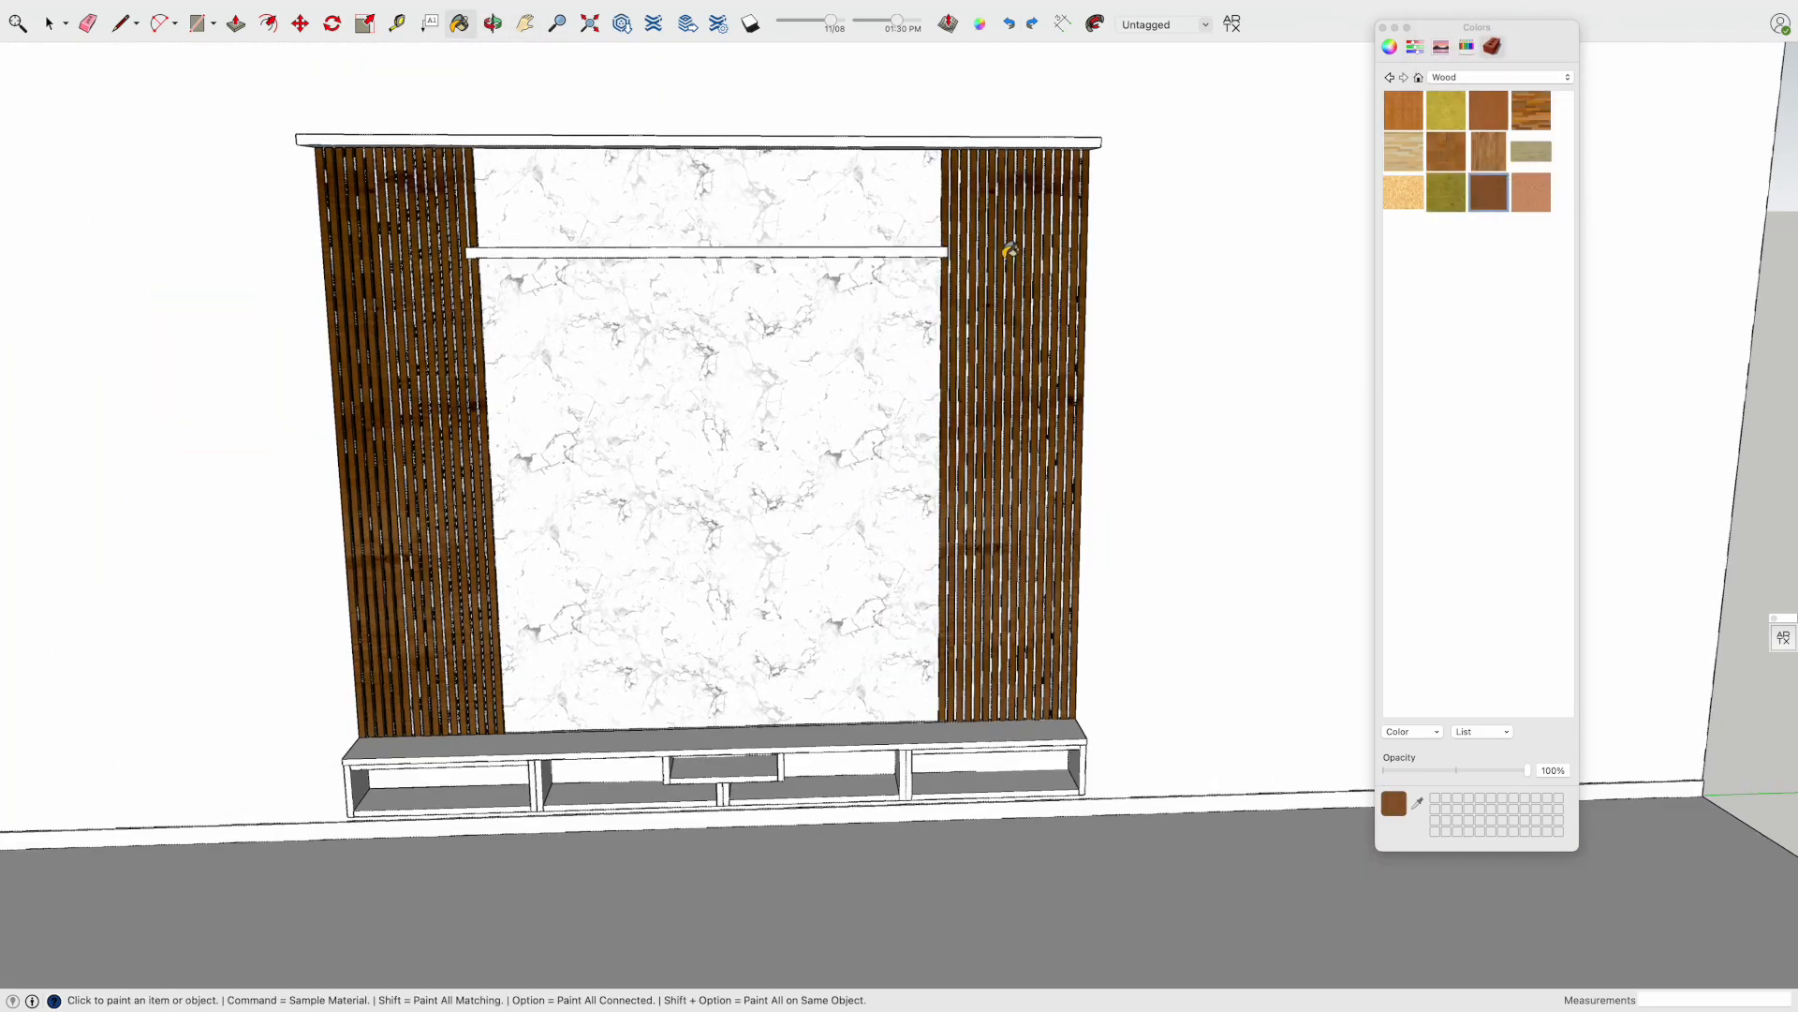
Open the right slatted section's group, repaint one middle slat with the default material and dark brown wood, and undo the brown
{"action": "scroll", "coordinate": [987, 416], "scroll_direction": "up", "scroll_amount": 5}
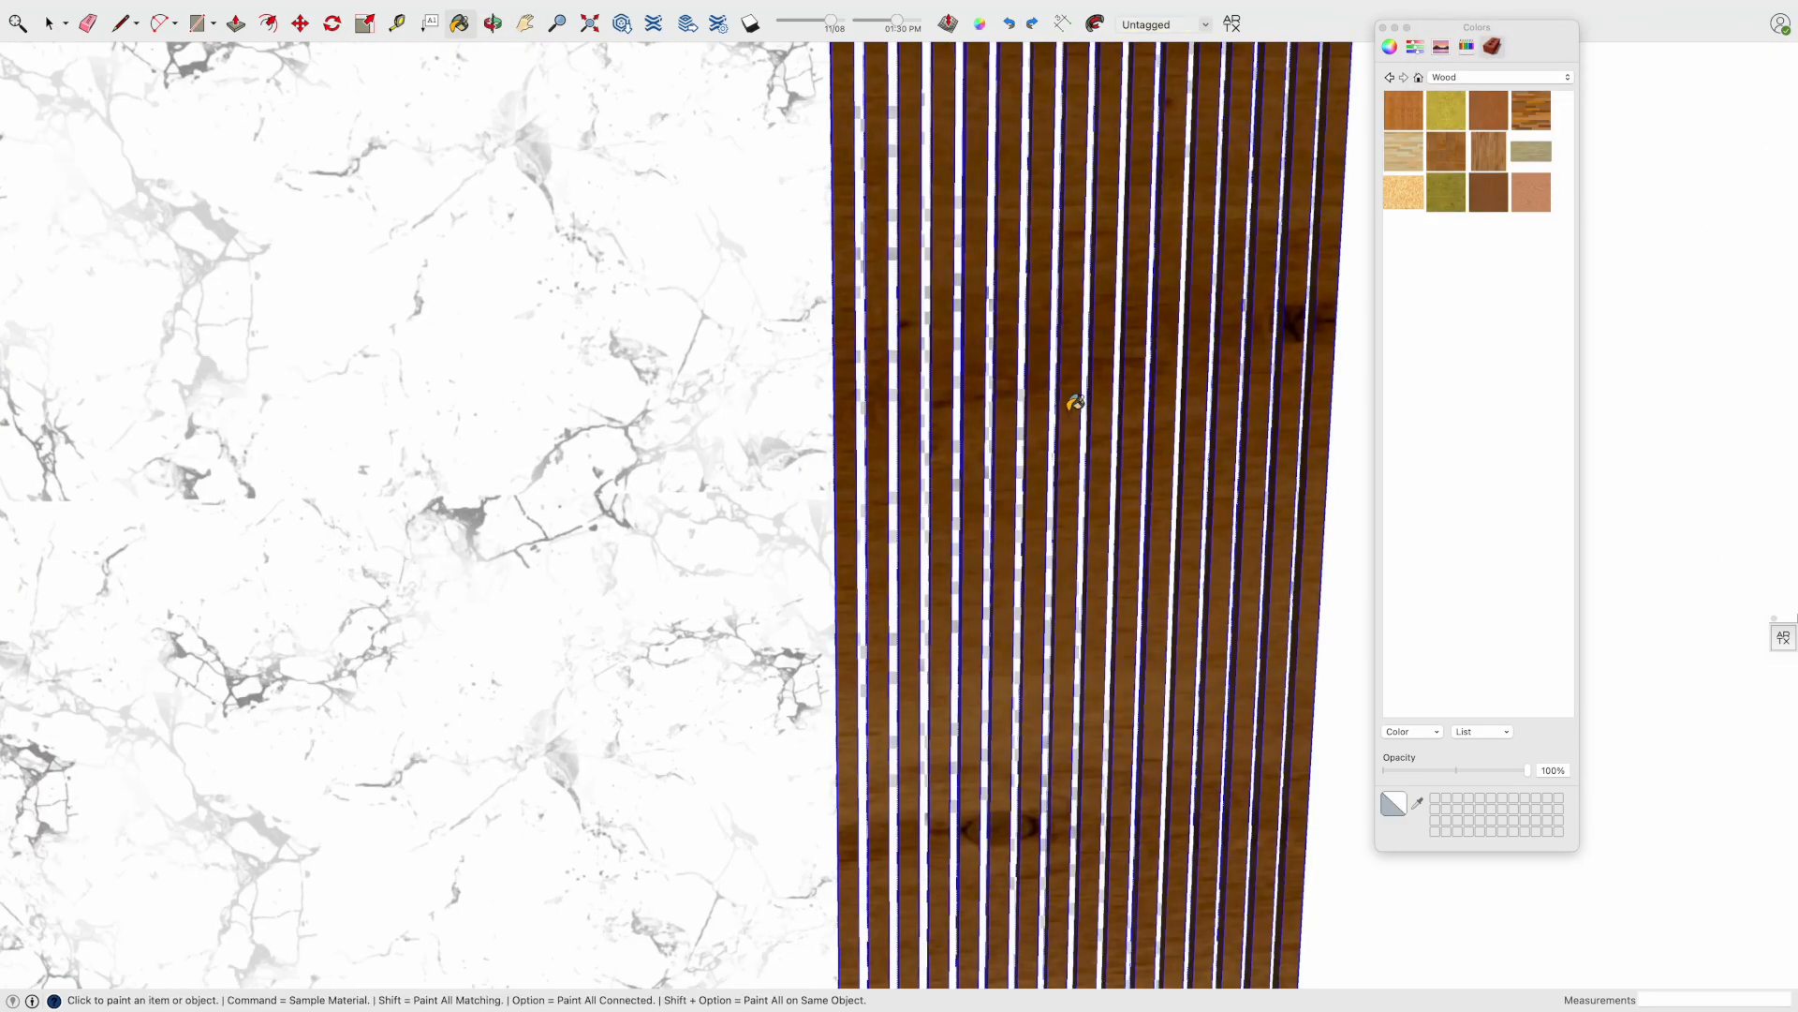
{"action": "key", "text": "space"}
{"action": "double_click", "coordinate": [1072, 402]}
{"action": "left_click", "coordinate": [1072, 403]}
{"action": "key", "text": "b"}
{"action": "left_click", "coordinate": [1072, 403]}
{"action": "left_click", "coordinate": [1489, 193]}
{"action": "left_click", "coordinate": [1078, 385]}
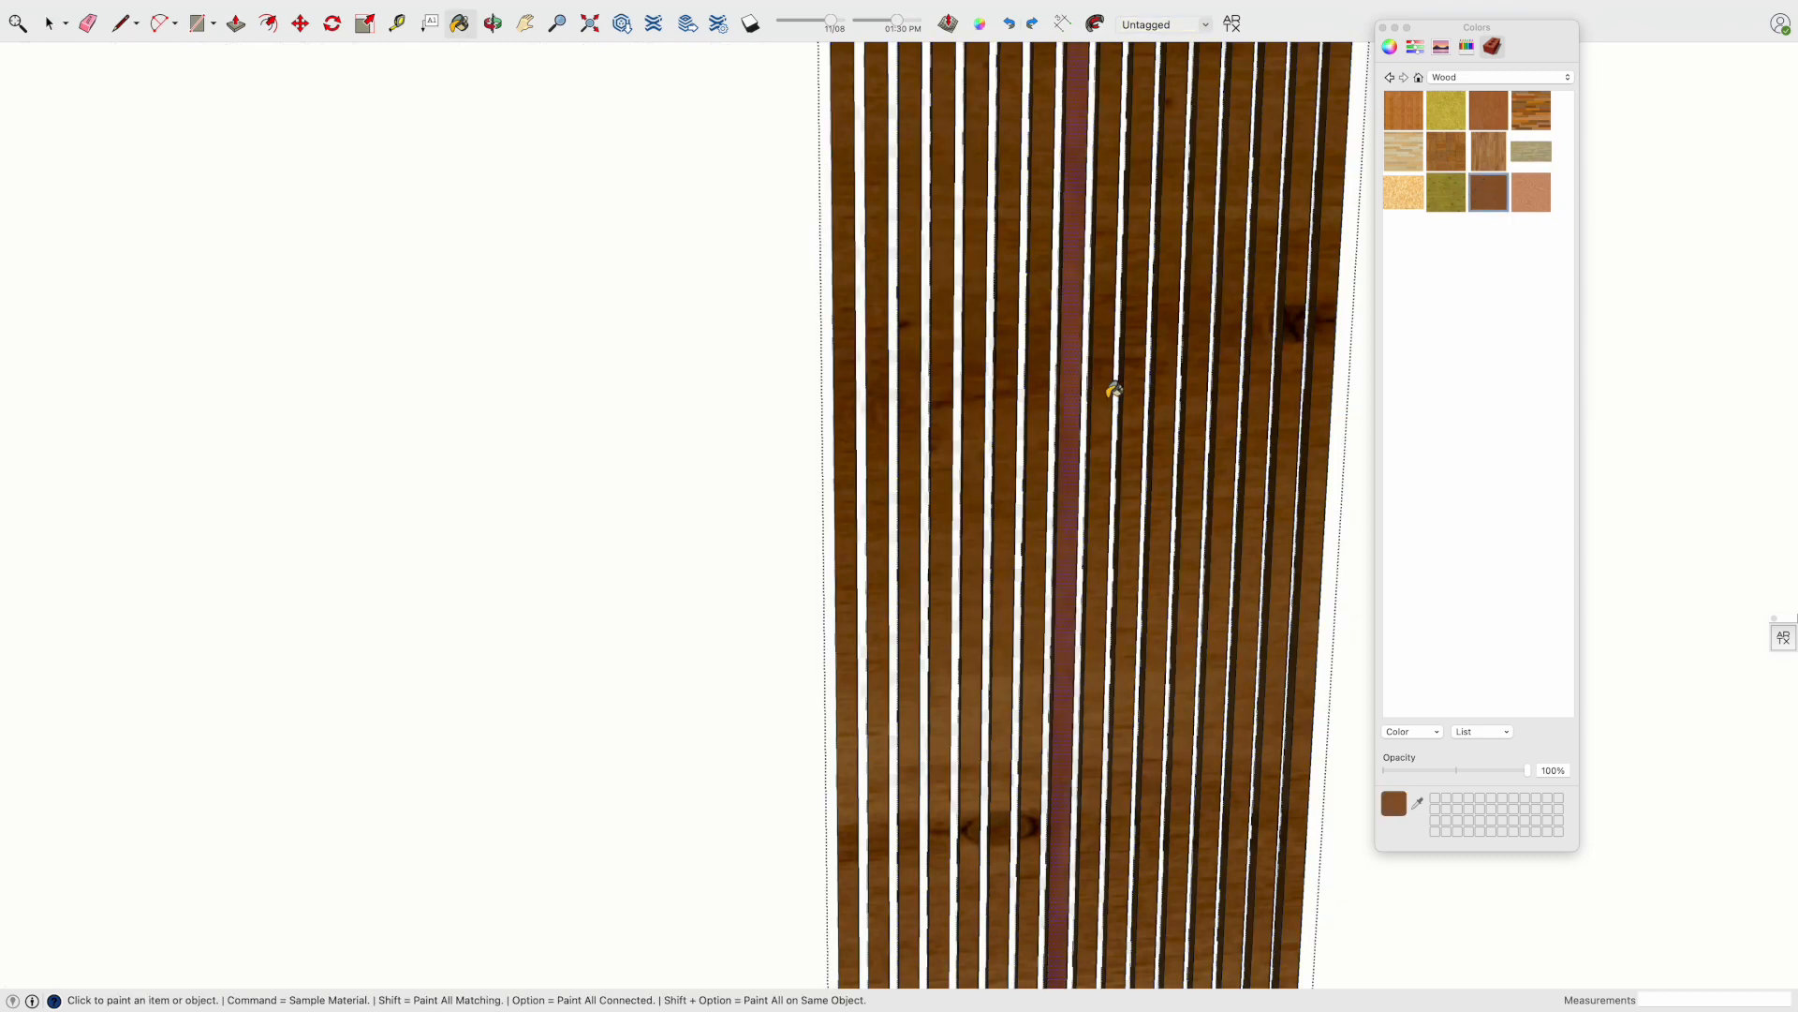
{"action": "key", "text": "super+z"}
{"action": "key", "text": "space"}
{"action": "left_click", "coordinate": [1003, 398]}
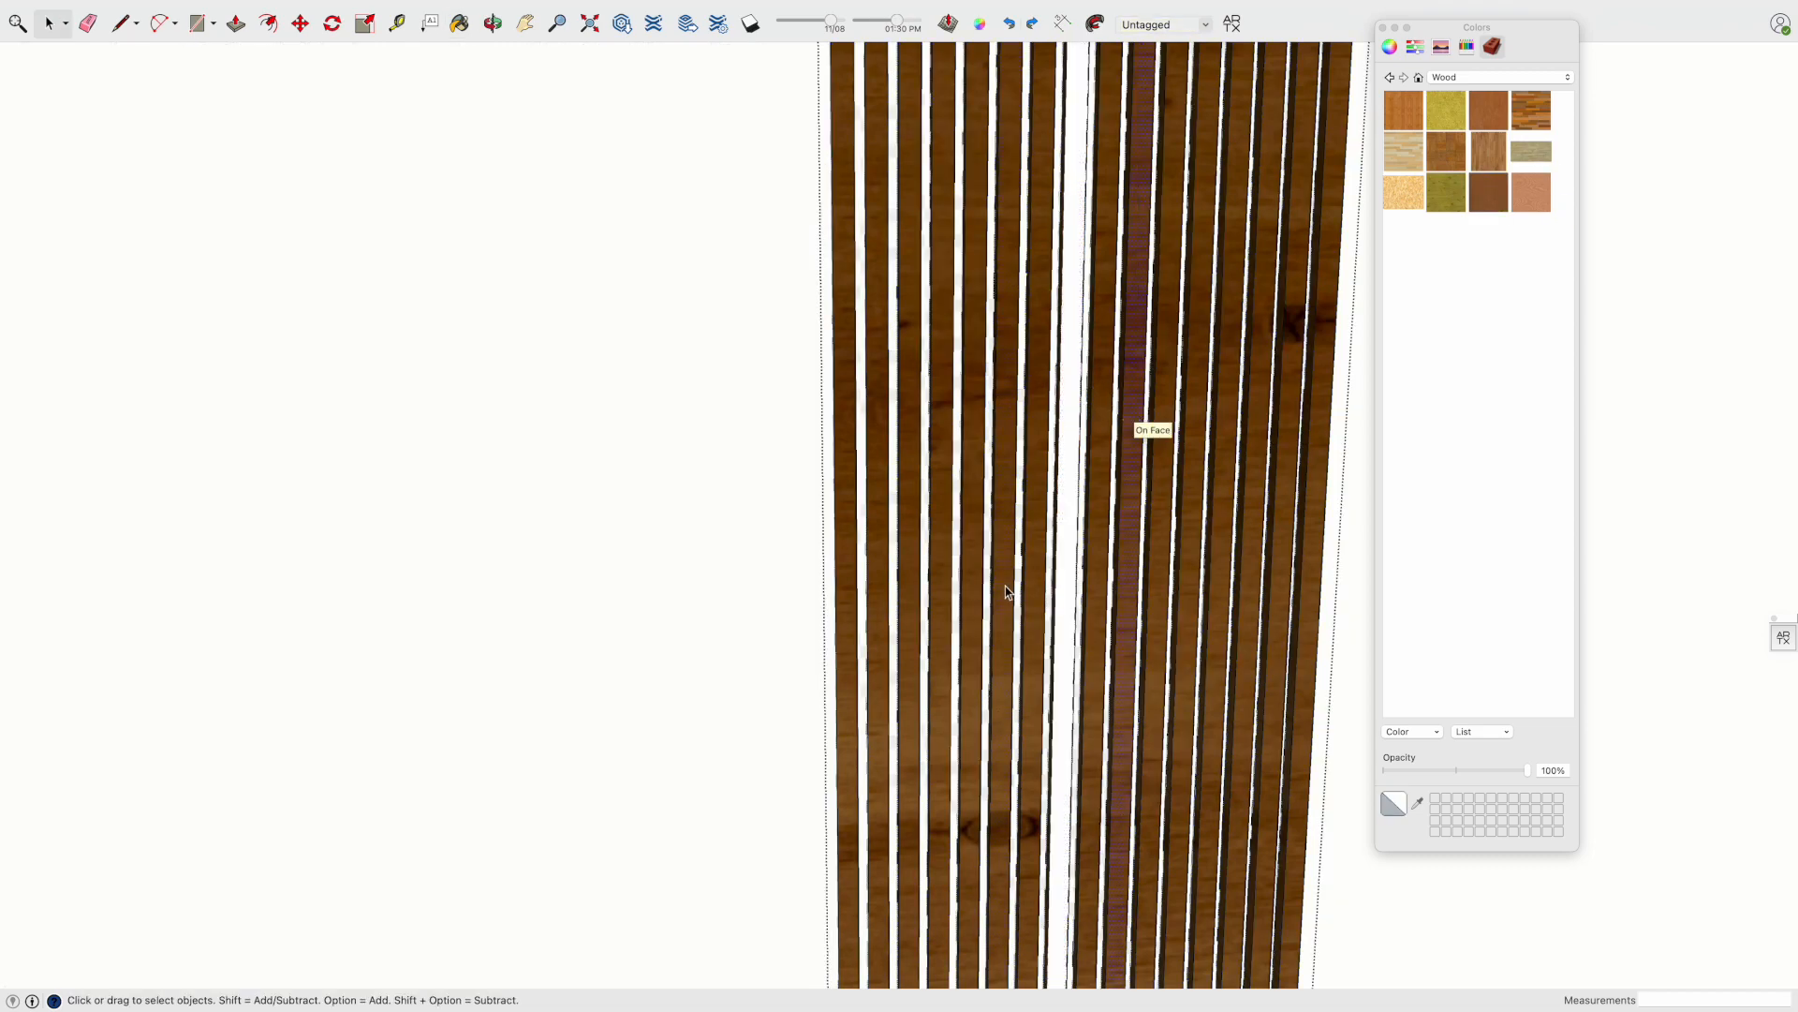
{"action": "right_click", "coordinate": [1009, 587]}
{"action": "left_click", "coordinate": [1194, 791]}
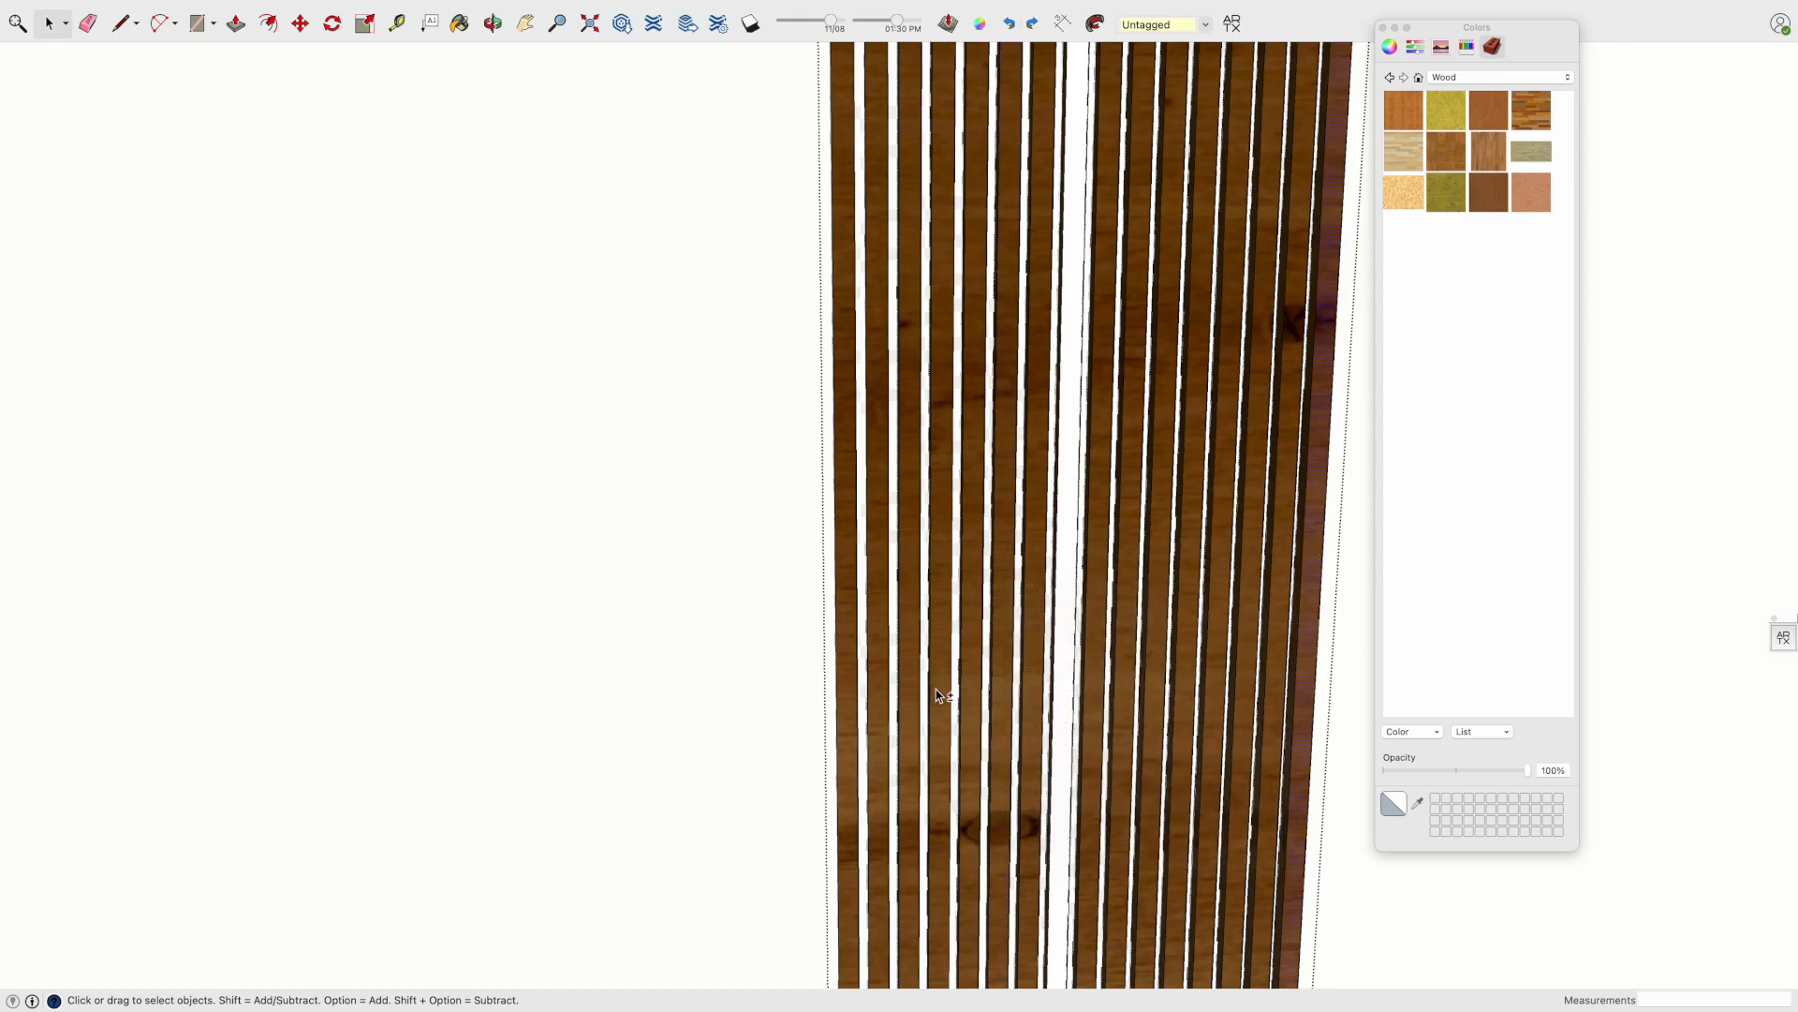
{"action": "right_click", "coordinate": [1030, 831]}
{"action": "left_click", "coordinate": [1127, 656]}
{"action": "right_click", "coordinate": [1034, 772]}
{"action": "left_click", "coordinate": [1028, 693]}
{"action": "left_click", "coordinate": [1033, 671]}
{"action": "right_click", "coordinate": [1034, 668]}
{"action": "left_click", "coordinate": [851, 854]}
{"action": "left_click", "coordinate": [851, 854], "text": "shift"}
Reposition the Oak texture on the slat face just beside the default-coloured slat of the right section
{"action": "right_click", "coordinate": [1034, 828]}
{"action": "left_click", "coordinate": [1032, 824]}
{"action": "left_click", "coordinate": [1033, 824]}
{"action": "right_click", "coordinate": [1034, 824]}
{"action": "mouse_move", "coordinate": [1124, 950]}
{"action": "left_click", "coordinate": [1209, 939]}
{"action": "left_click_drag", "start_coordinate": [1213, 809], "coordinate": [1026, 792]}
{"action": "key", "text": "Return"}
Reposition the Oak texture on two slat faces near the inner side of the right slatted section
{"action": "right_click", "coordinate": [880, 851]}
{"action": "mouse_move", "coordinate": [993, 950]}
{"action": "left_click", "coordinate": [1058, 934]}
{"action": "left_click_drag", "start_coordinate": [880, 850], "coordinate": [805, 655]}
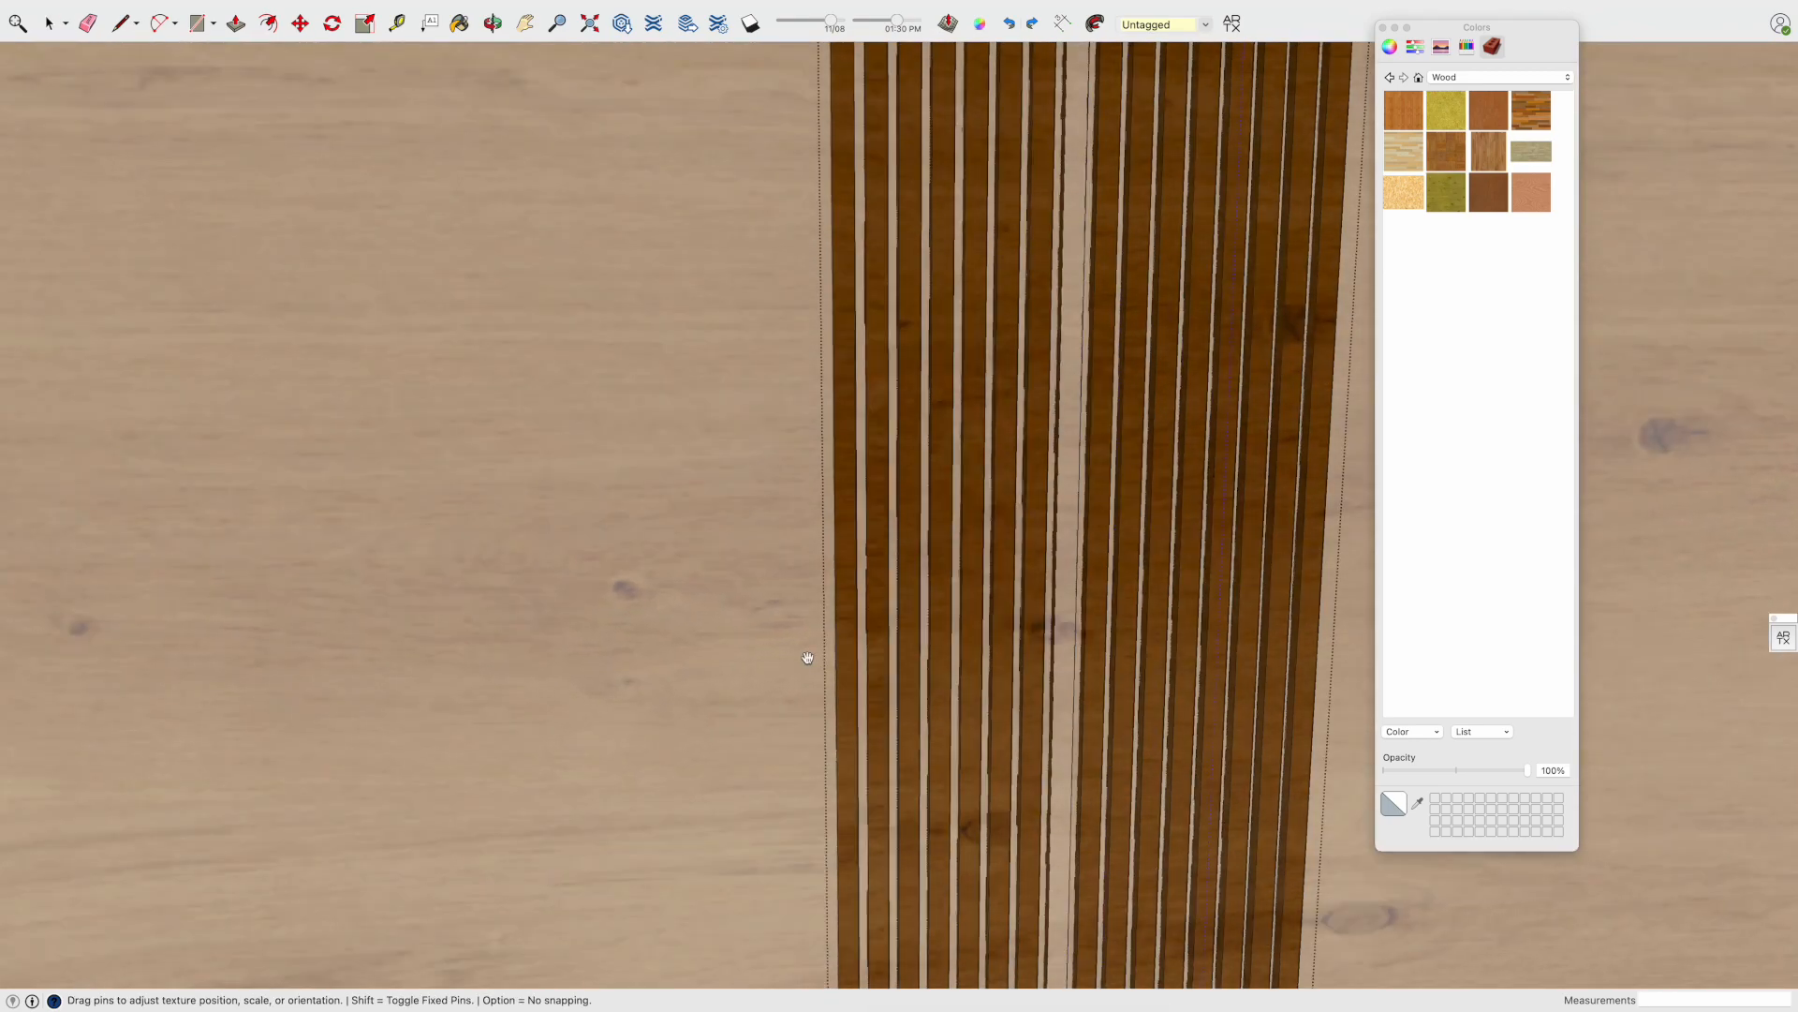
{"action": "left_click", "coordinate": [691, 579]}
{"action": "right_click", "coordinate": [968, 839]}
{"action": "mouse_move", "coordinate": [1068, 950]}
{"action": "left_click", "coordinate": [1146, 939]}
{"action": "left_click_drag", "start_coordinate": [1086, 805], "coordinate": [618, 655]}
{"action": "key", "text": "Return"}
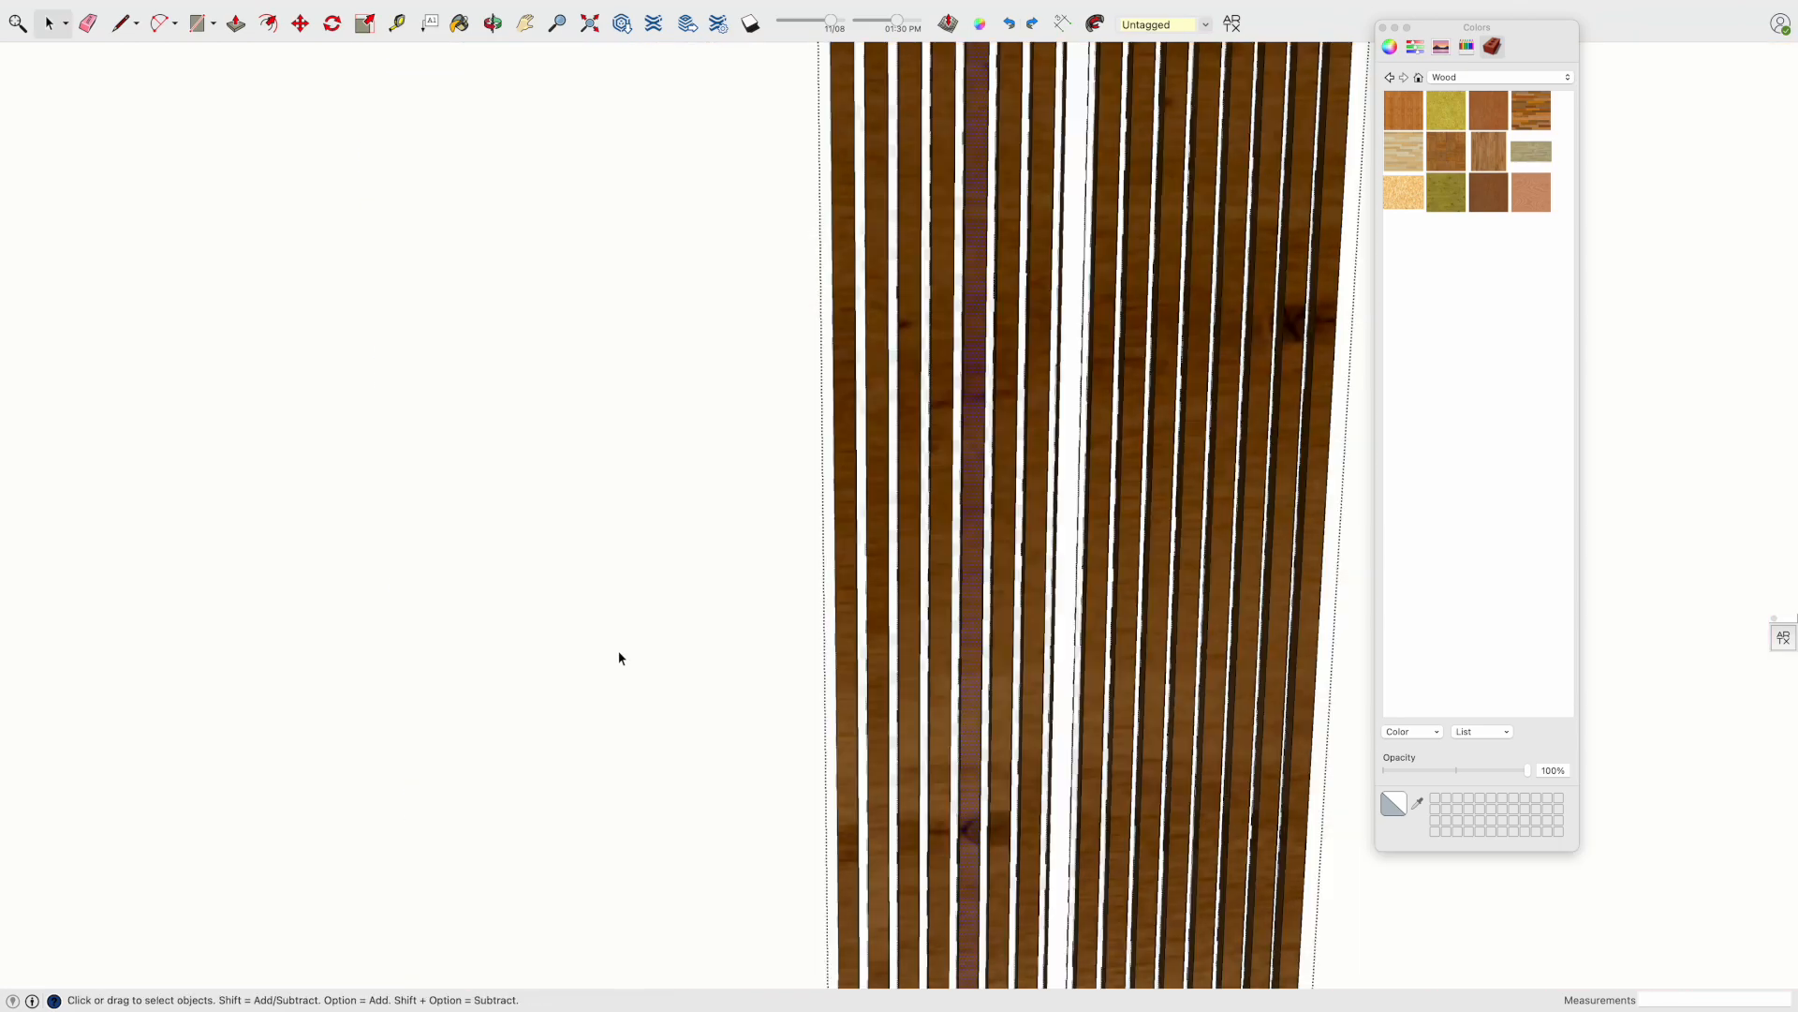
Shift the Oak texture on a slat near the right section's outer edge and on one slat midway across its outer half
{"action": "right_click", "coordinate": [1292, 314]}
{"action": "mouse_move", "coordinate": [1359, 531]}
{"action": "left_click", "coordinate": [1491, 530]}
{"action": "left_click_drag", "start_coordinate": [1694, 404], "coordinate": [1258, 310]}
{"action": "key", "text": "Return"}
{"action": "right_click", "coordinate": [1196, 266]}
{"action": "mouse_move", "coordinate": [1300, 481]}
{"action": "left_click", "coordinate": [1396, 481]}
{"action": "left_click_drag", "start_coordinate": [1144, 550], "coordinate": [1012, 551]}
{"action": "key", "text": "Return"}
Make two further Oak texture shifts on the slats close to the right section's outer edge
{"action": "right_click", "coordinate": [1293, 324]}
{"action": "left_click", "coordinate": [1485, 540]}
{"action": "left_click_drag", "start_coordinate": [1686, 412], "coordinate": [936, 402]}
{"action": "key", "text": "Return"}
{"action": "right_click", "coordinate": [1292, 342]}
{"action": "mouse_move", "coordinate": [1358, 558]}
{"action": "left_click", "coordinate": [1473, 558]}
{"action": "left_click_drag", "start_coordinate": [1648, 463], "coordinate": [1322, 465]}
{"action": "key", "text": "Return"}
Adjust the Oak texture position on three more slats in the inner half of the right section
{"action": "right_click", "coordinate": [1004, 829]}
{"action": "mouse_move", "coordinate": [1077, 944]}
{"action": "left_click", "coordinate": [1203, 944]}
{"action": "left_click_drag", "start_coordinate": [1317, 650], "coordinate": [877, 544]}
{"action": "key", "text": "Return"}
{"action": "right_click", "coordinate": [942, 421]}
{"action": "mouse_move", "coordinate": [1007, 633]}
{"action": "left_click", "coordinate": [1126, 632]}
{"action": "key", "text": "Return"}
{"action": "scroll", "coordinate": [909, 696], "scroll_direction": "down", "scroll_amount": 5}
{"action": "right_click", "coordinate": [1029, 438]}
{"action": "mouse_move", "coordinate": [1142, 634]}
{"action": "left_click", "coordinate": [1208, 635]}
{"action": "left_click_drag", "start_coordinate": [1208, 646], "coordinate": [1012, 699]}
{"action": "key", "text": "Return"}
{"action": "scroll", "coordinate": [1179, 494], "scroll_direction": "down", "scroll_amount": 5}
{"action": "scroll", "coordinate": [1068, 529], "scroll_direction": "up", "scroll_amount": 5}
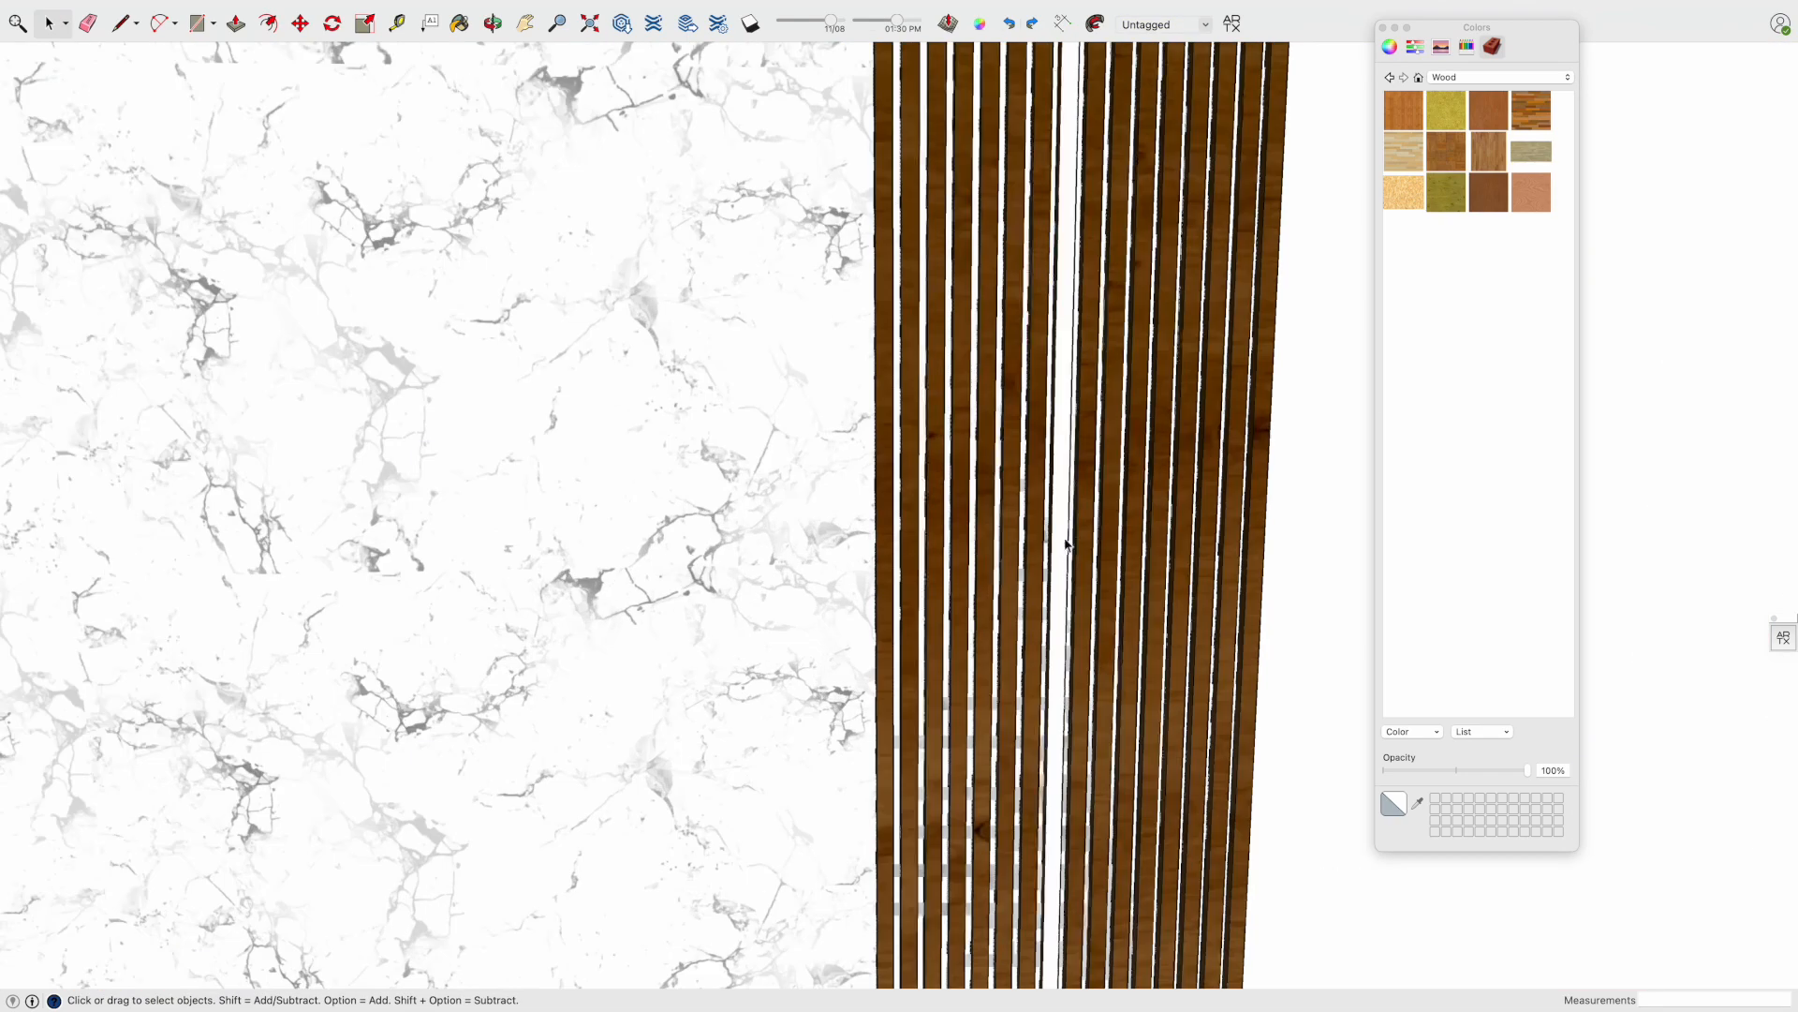
Paint the default-coloured slat of the right section with Oak from the Colors In Model collection and leave the group
{"action": "right_click", "coordinate": [1062, 536]}
{"action": "left_click", "coordinate": [1471, 79]}
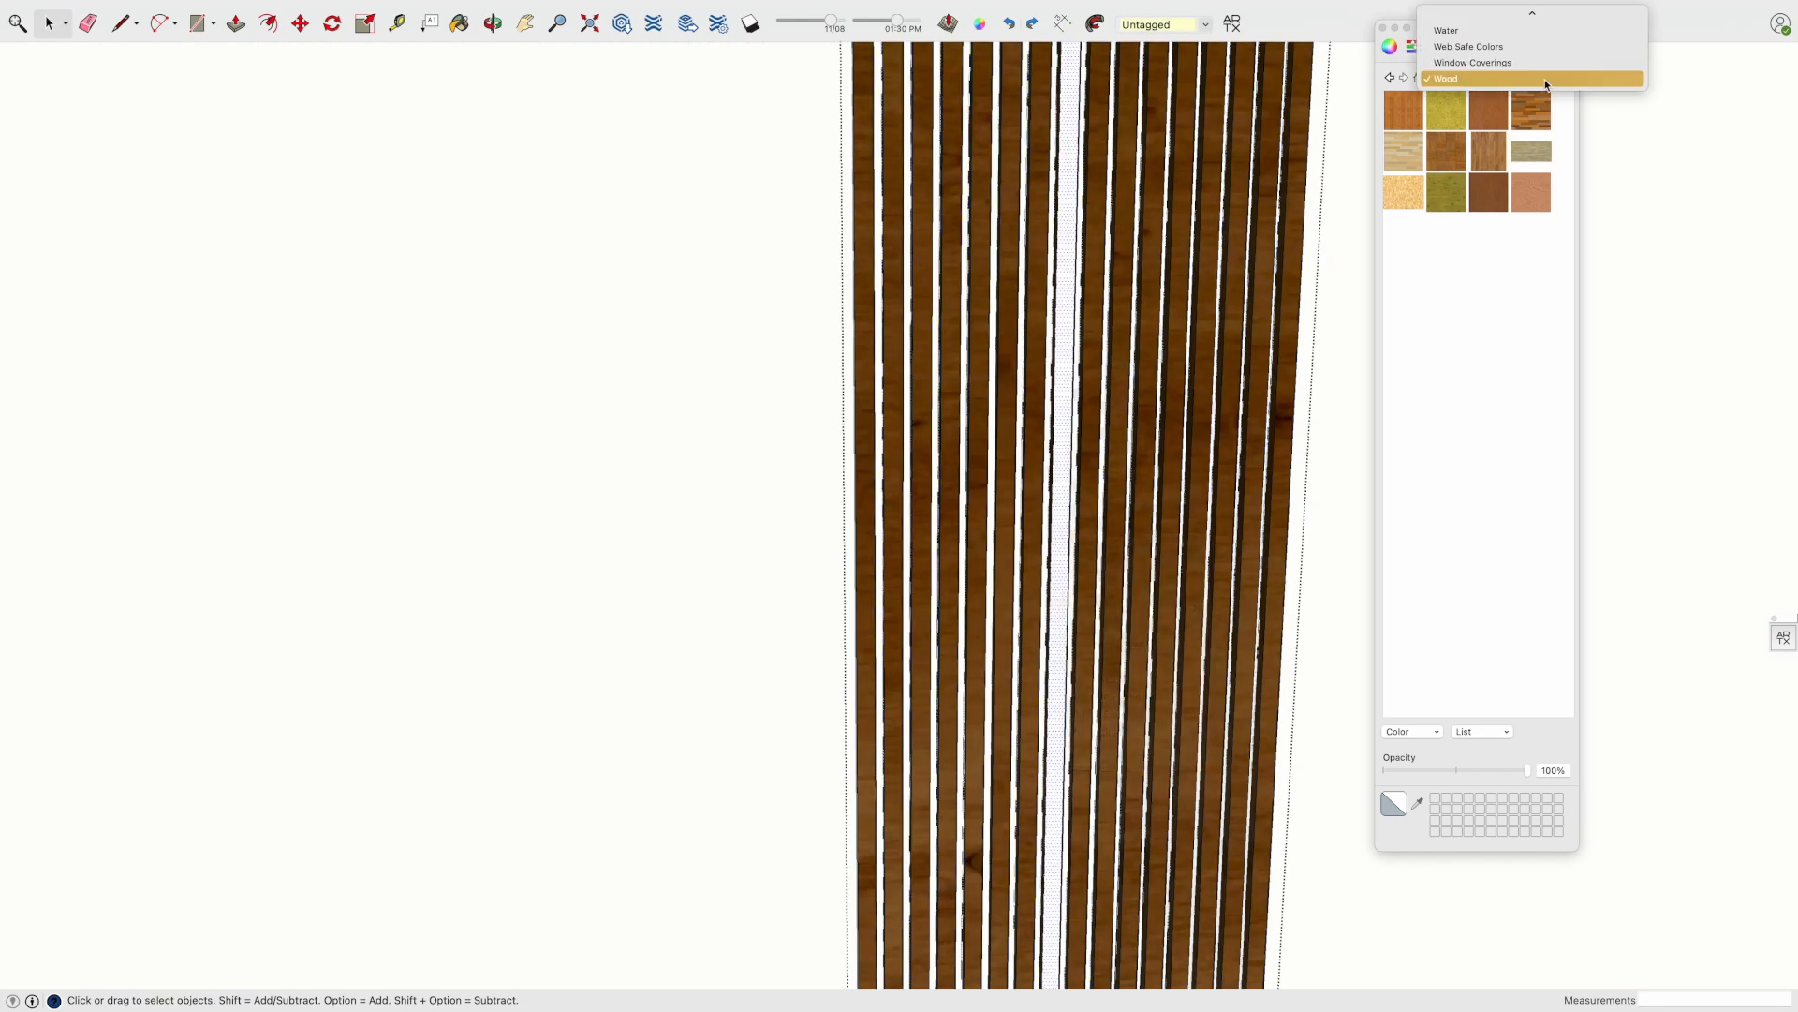
{"action": "scroll", "coordinate": [1517, 68], "scroll_direction": "up", "scroll_amount": 5}
{"action": "left_click", "coordinate": [1496, 30]}
{"action": "left_click", "coordinate": [1403, 274]}
{"action": "left_click", "coordinate": [1064, 474]}
{"action": "key", "text": "space"}
{"action": "key", "text": "Escape"}
{"action": "scroll", "coordinate": [1094, 472], "scroll_direction": "down", "scroll_amount": 8}
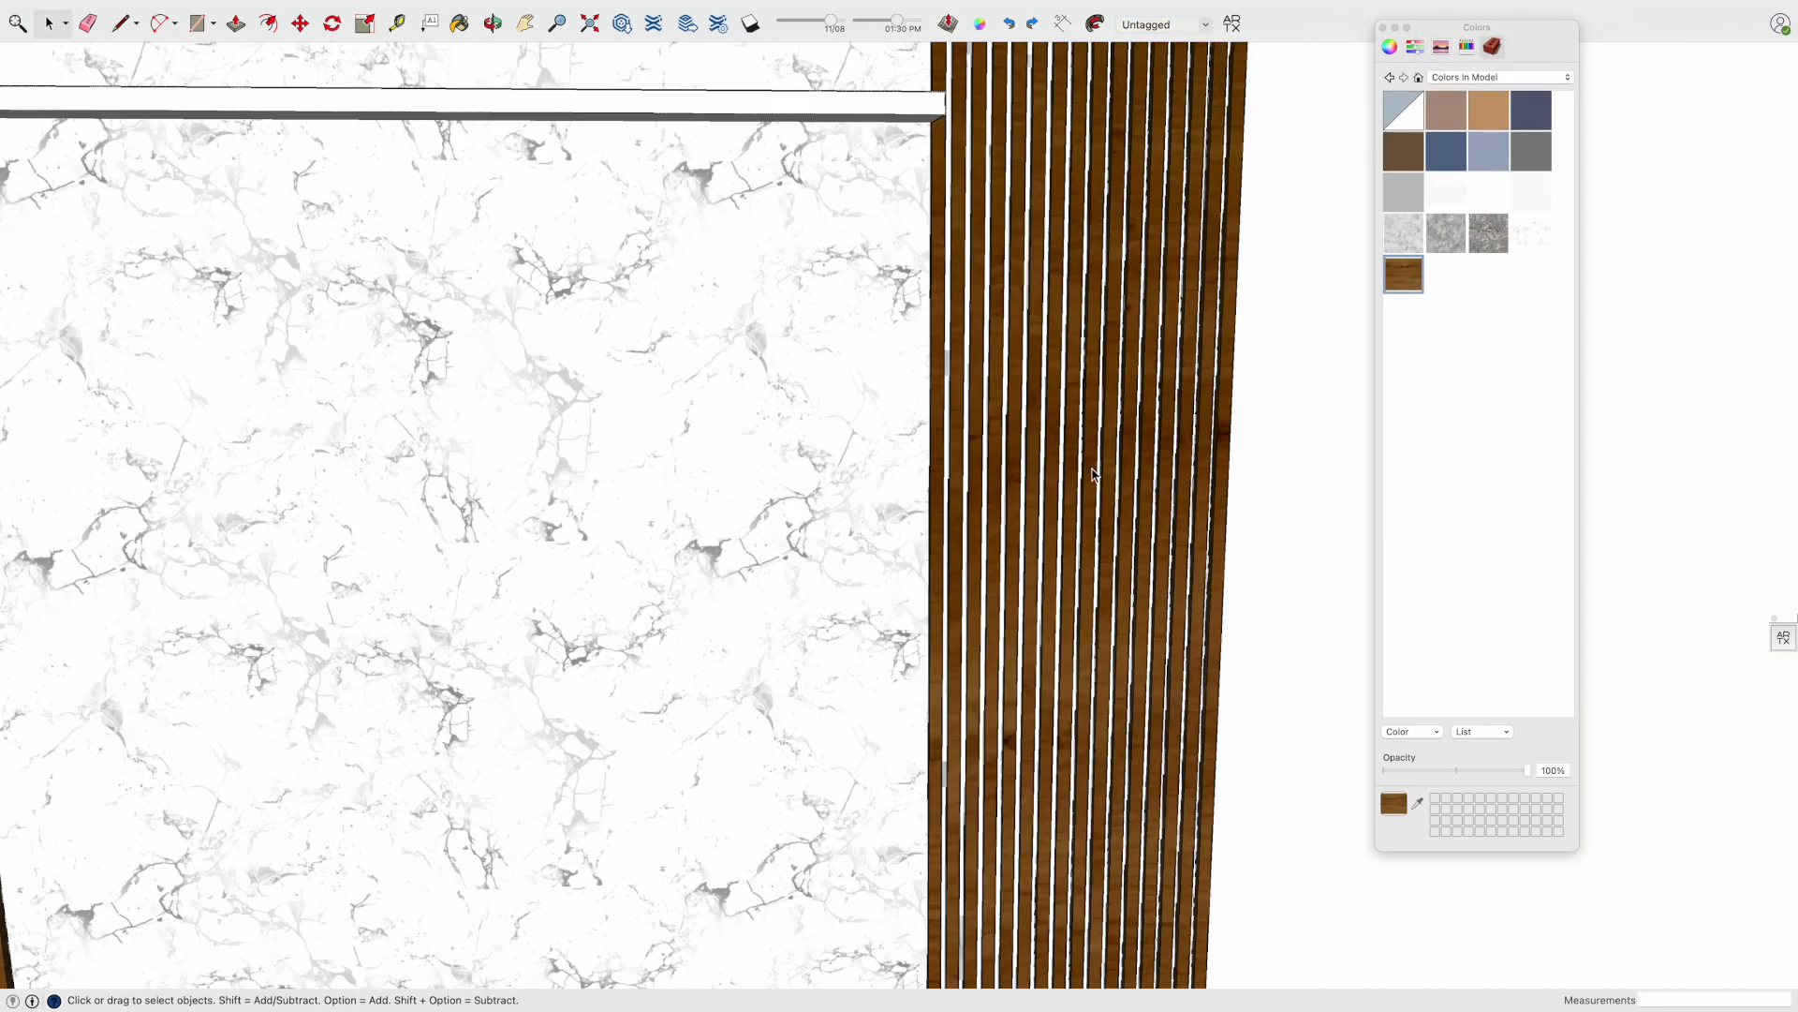
Paint the unit's top board, the shelf and the low cabinet's top with Oak
{"action": "left_click", "coordinate": [1092, 470]}
{"action": "left_click", "coordinate": [778, 501]}
{"action": "middle_click_drag", "start_coordinate": [777, 501], "coordinate": [908, 556]}
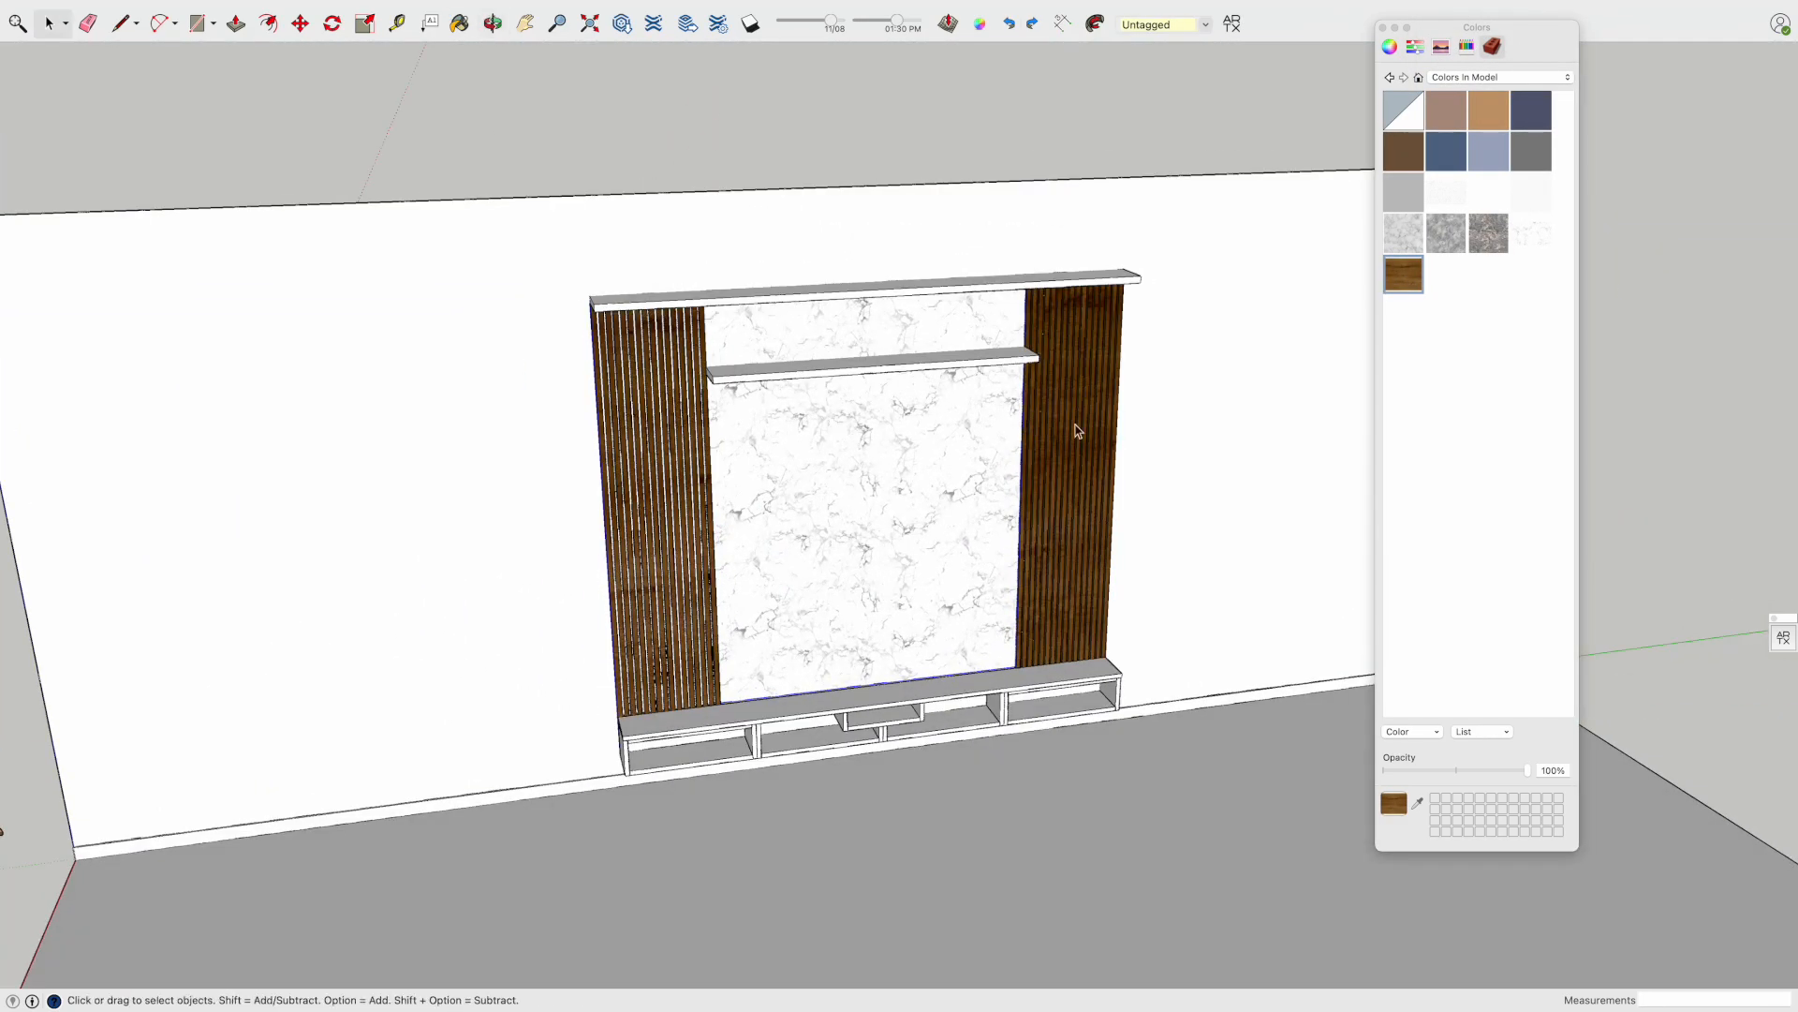
{"action": "left_click", "coordinate": [1382, 27]}
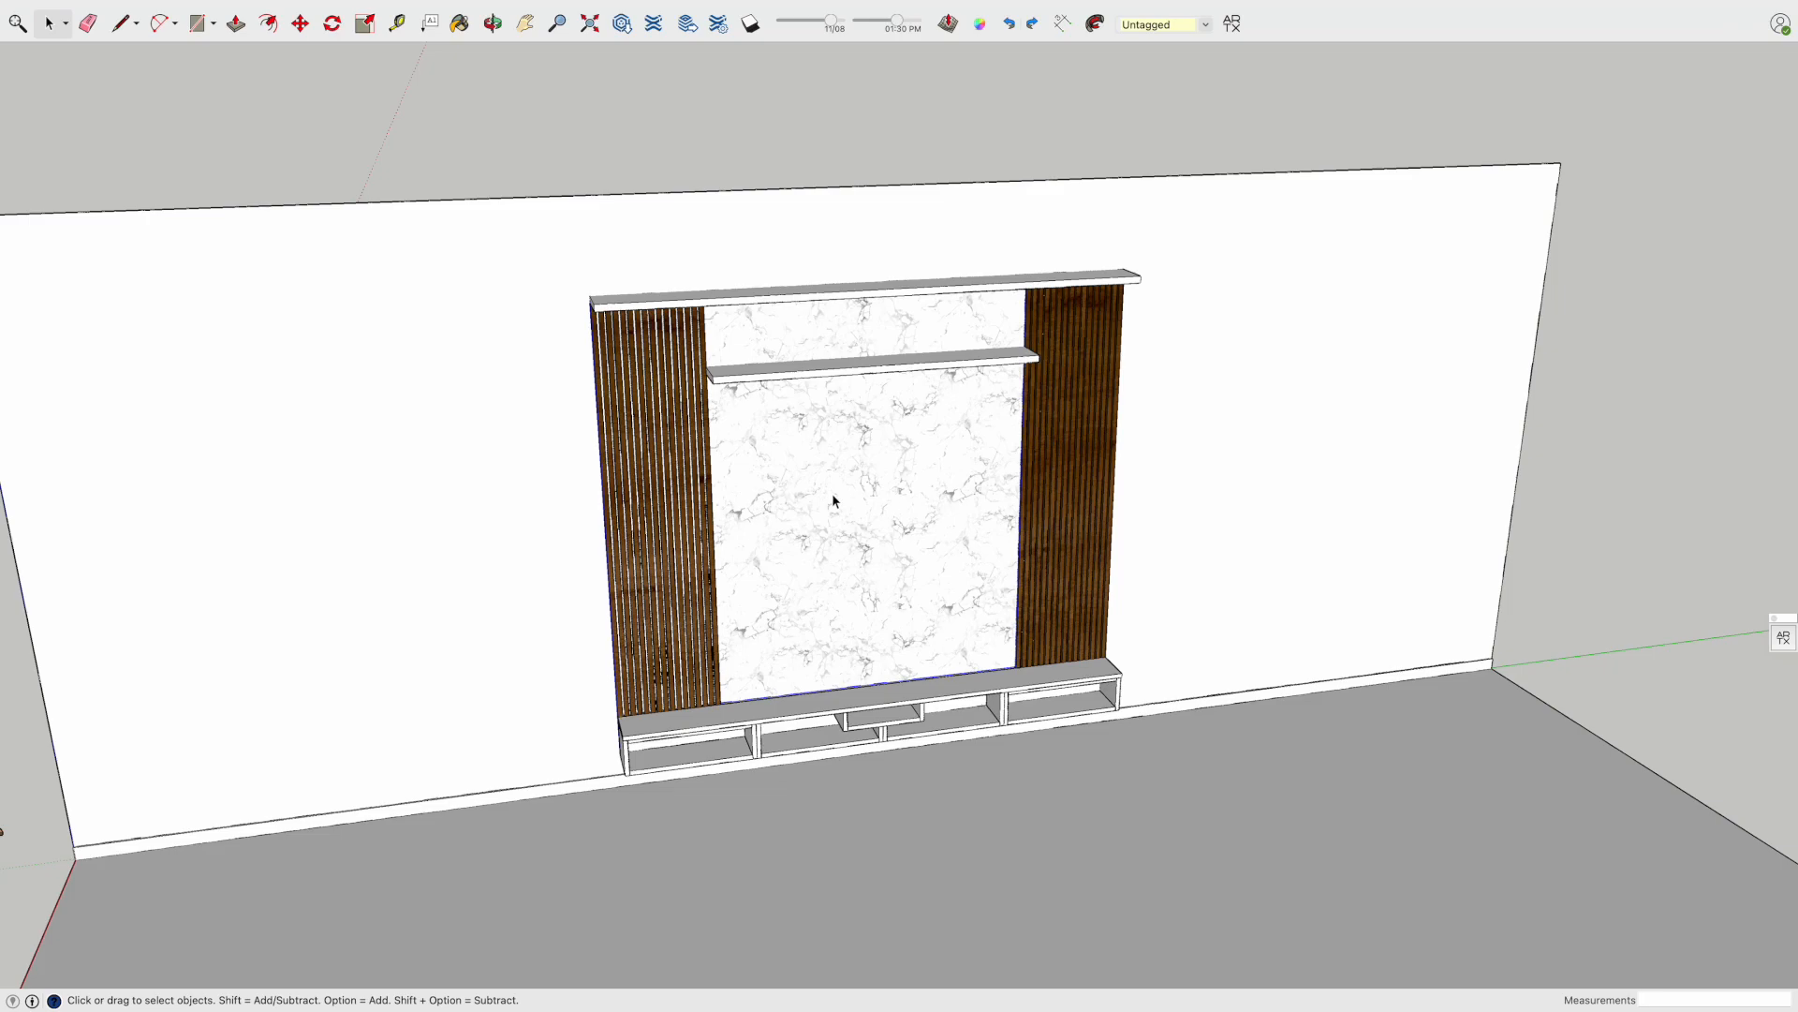
{"action": "key", "text": "b"}
{"action": "left_click", "coordinate": [847, 293]}
{"action": "left_click", "coordinate": [851, 371]}
{"action": "left_click", "coordinate": [772, 716]}
Paint the low cabinet's open compartments and the small hanging box with the same Oak
{"action": "scroll", "coordinate": [661, 772], "scroll_direction": "up", "scroll_amount": 5}
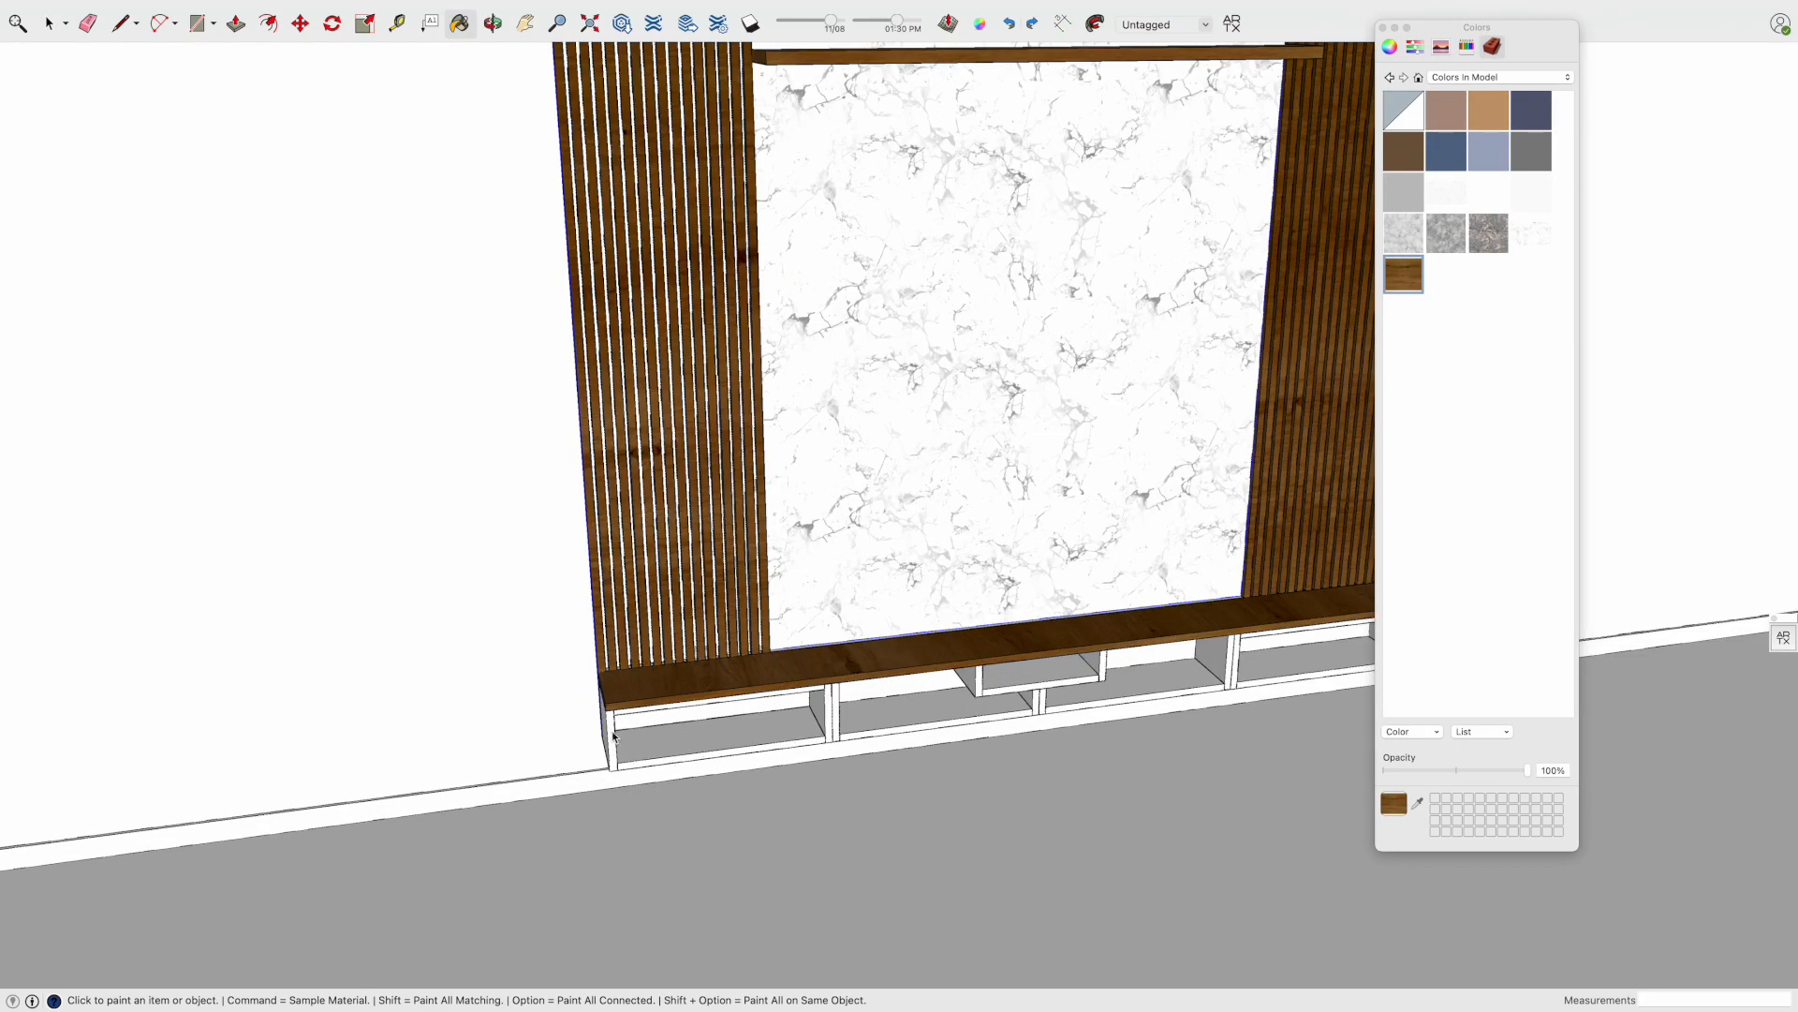
{"action": "left_click", "coordinate": [817, 712]}
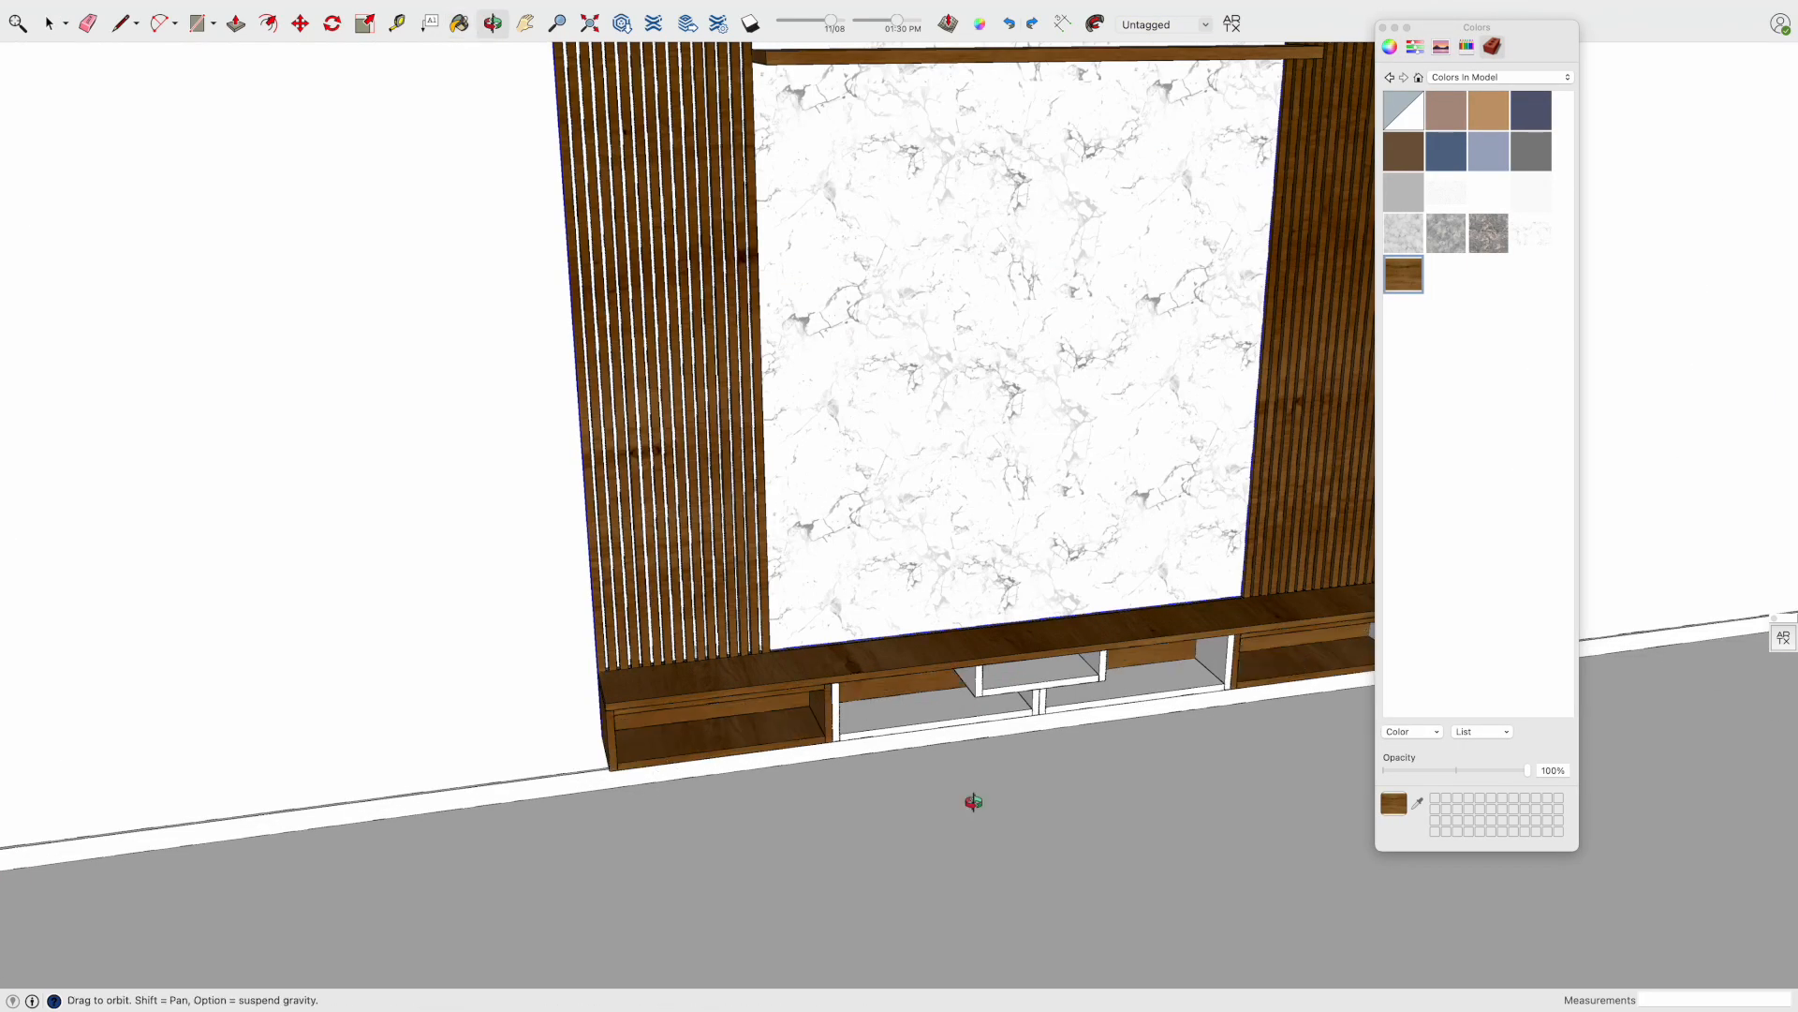
{"action": "middle_click_drag", "start_coordinate": [1368, 639], "coordinate": [1065, 641], "text": "shift"}
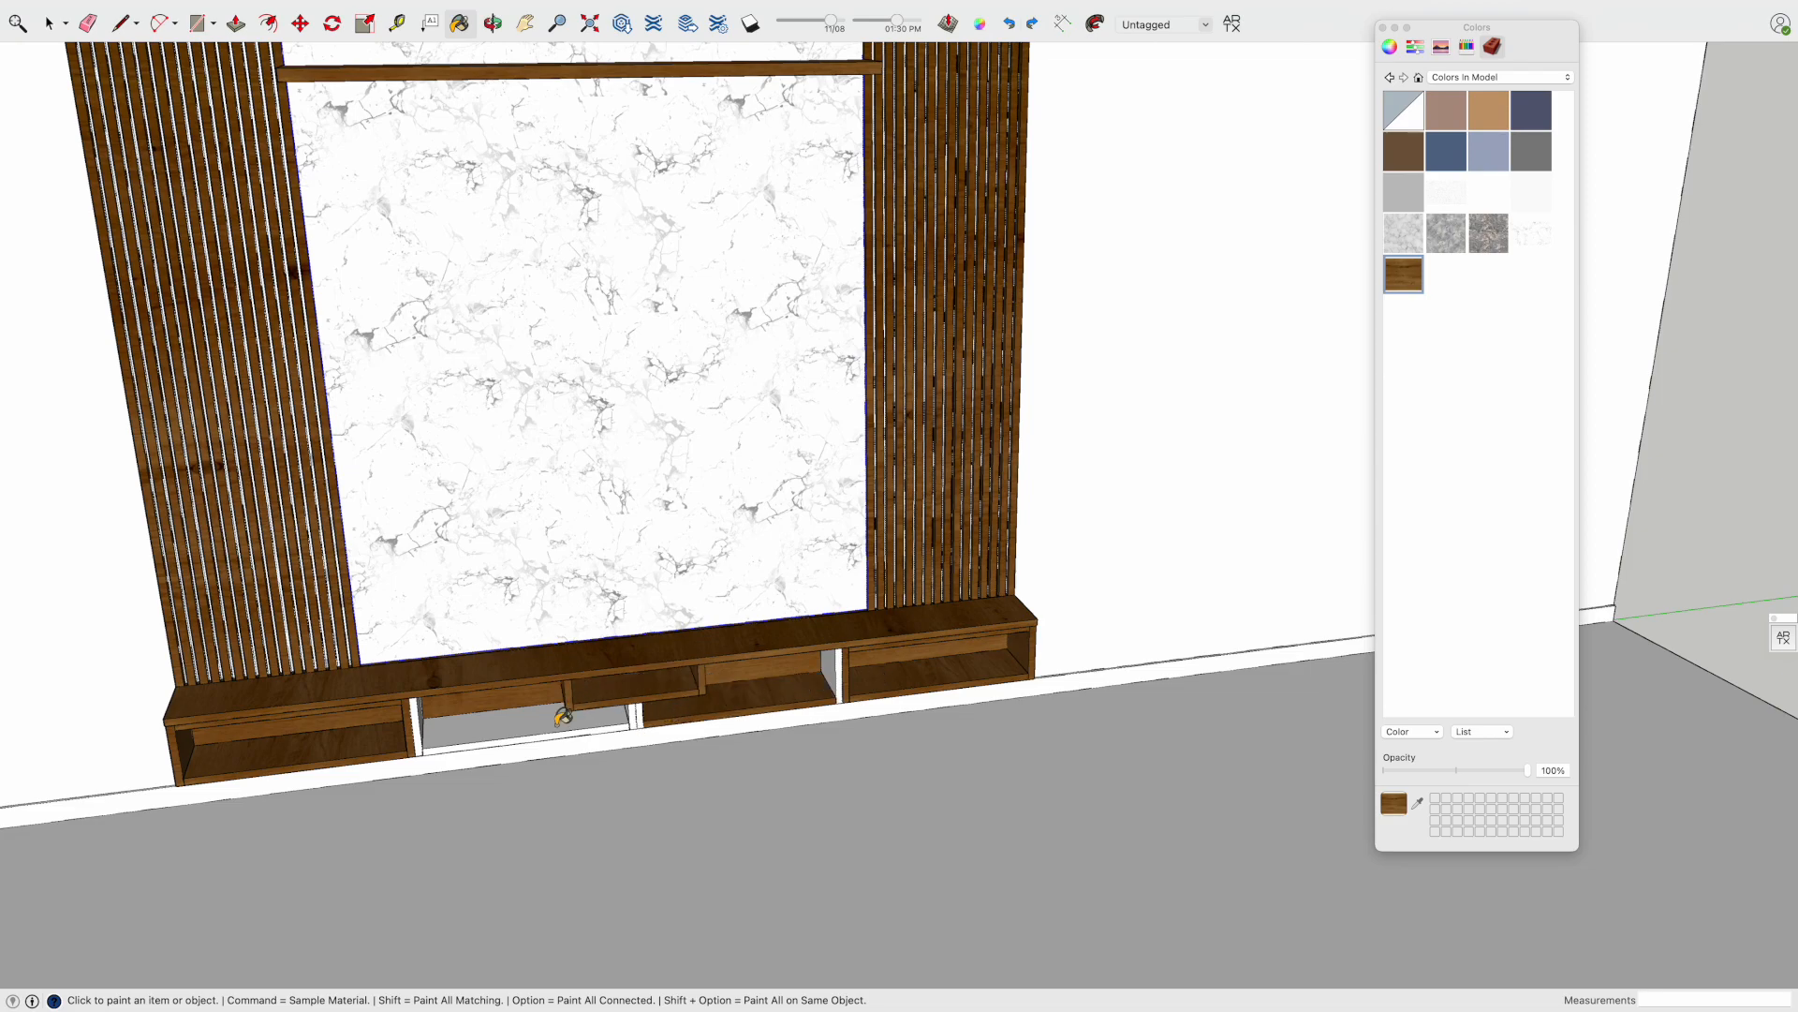
{"action": "middle_click_drag", "start_coordinate": [615, 661], "coordinate": [681, 662]}
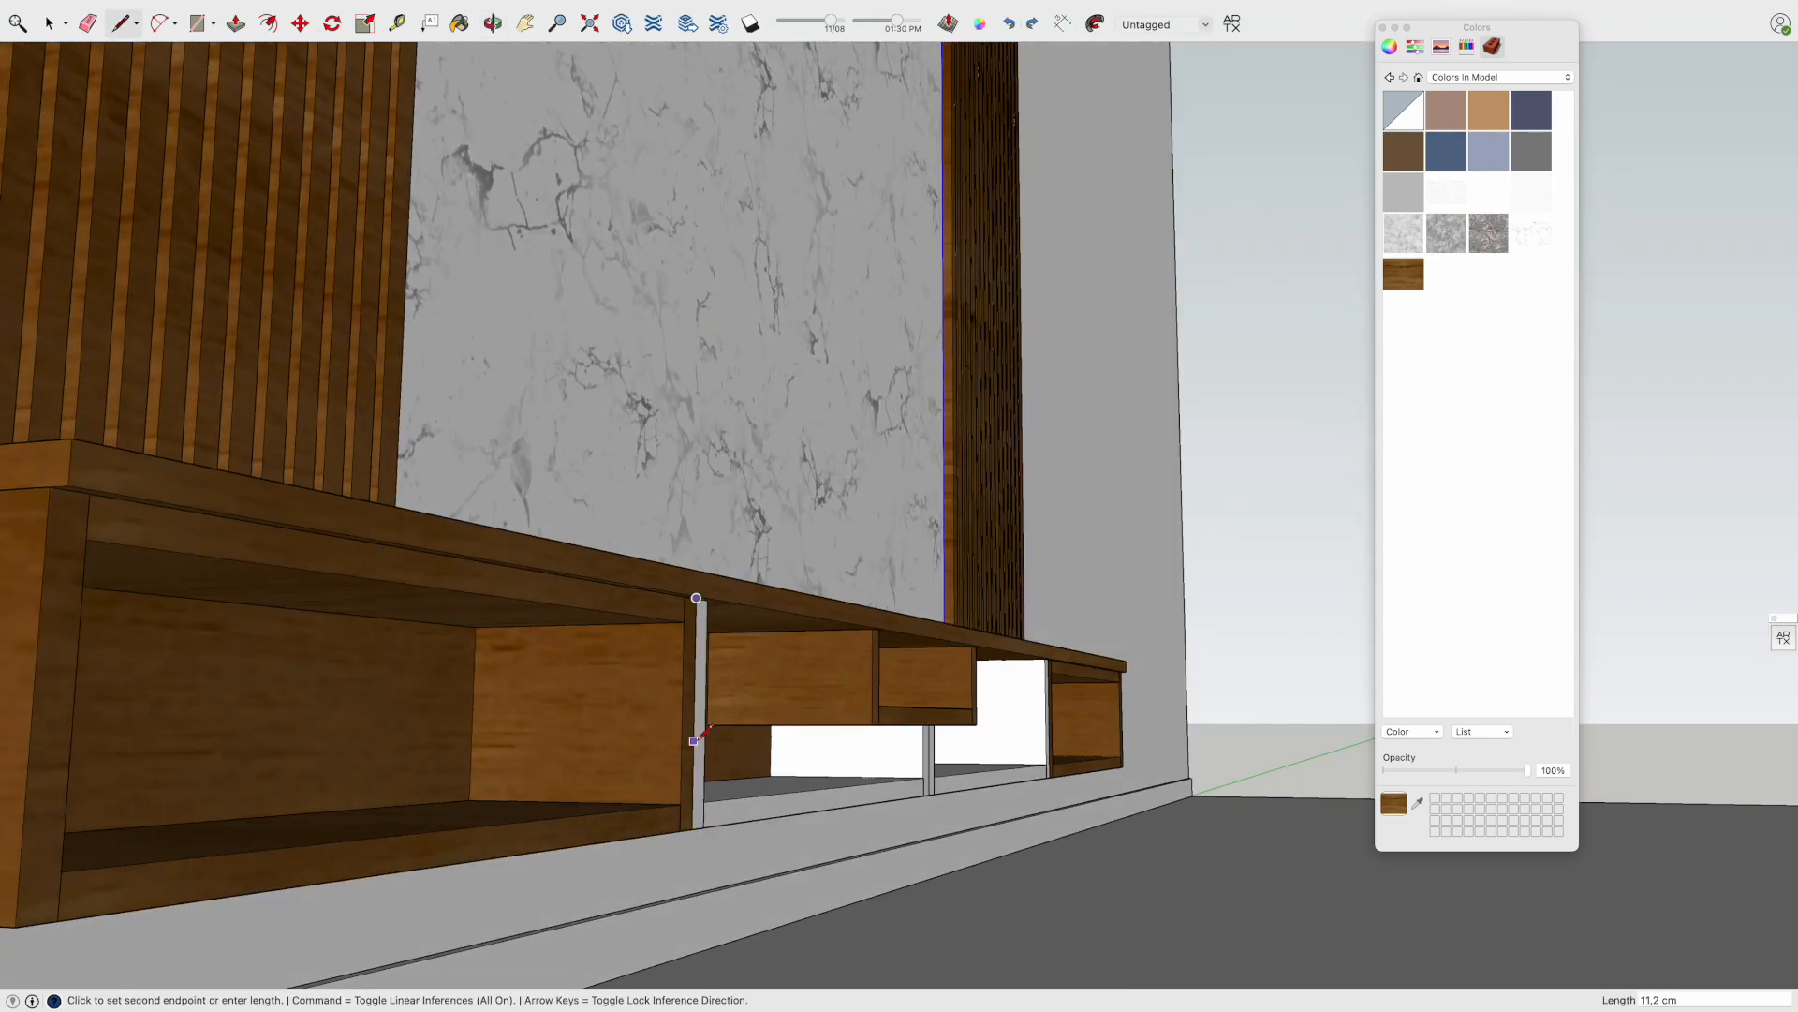
Draw a face over the cabinet's left middle opening and delete the part in front of the small hanging box
{"action": "left_click", "coordinate": [930, 793]}
{"action": "key", "text": "p"}
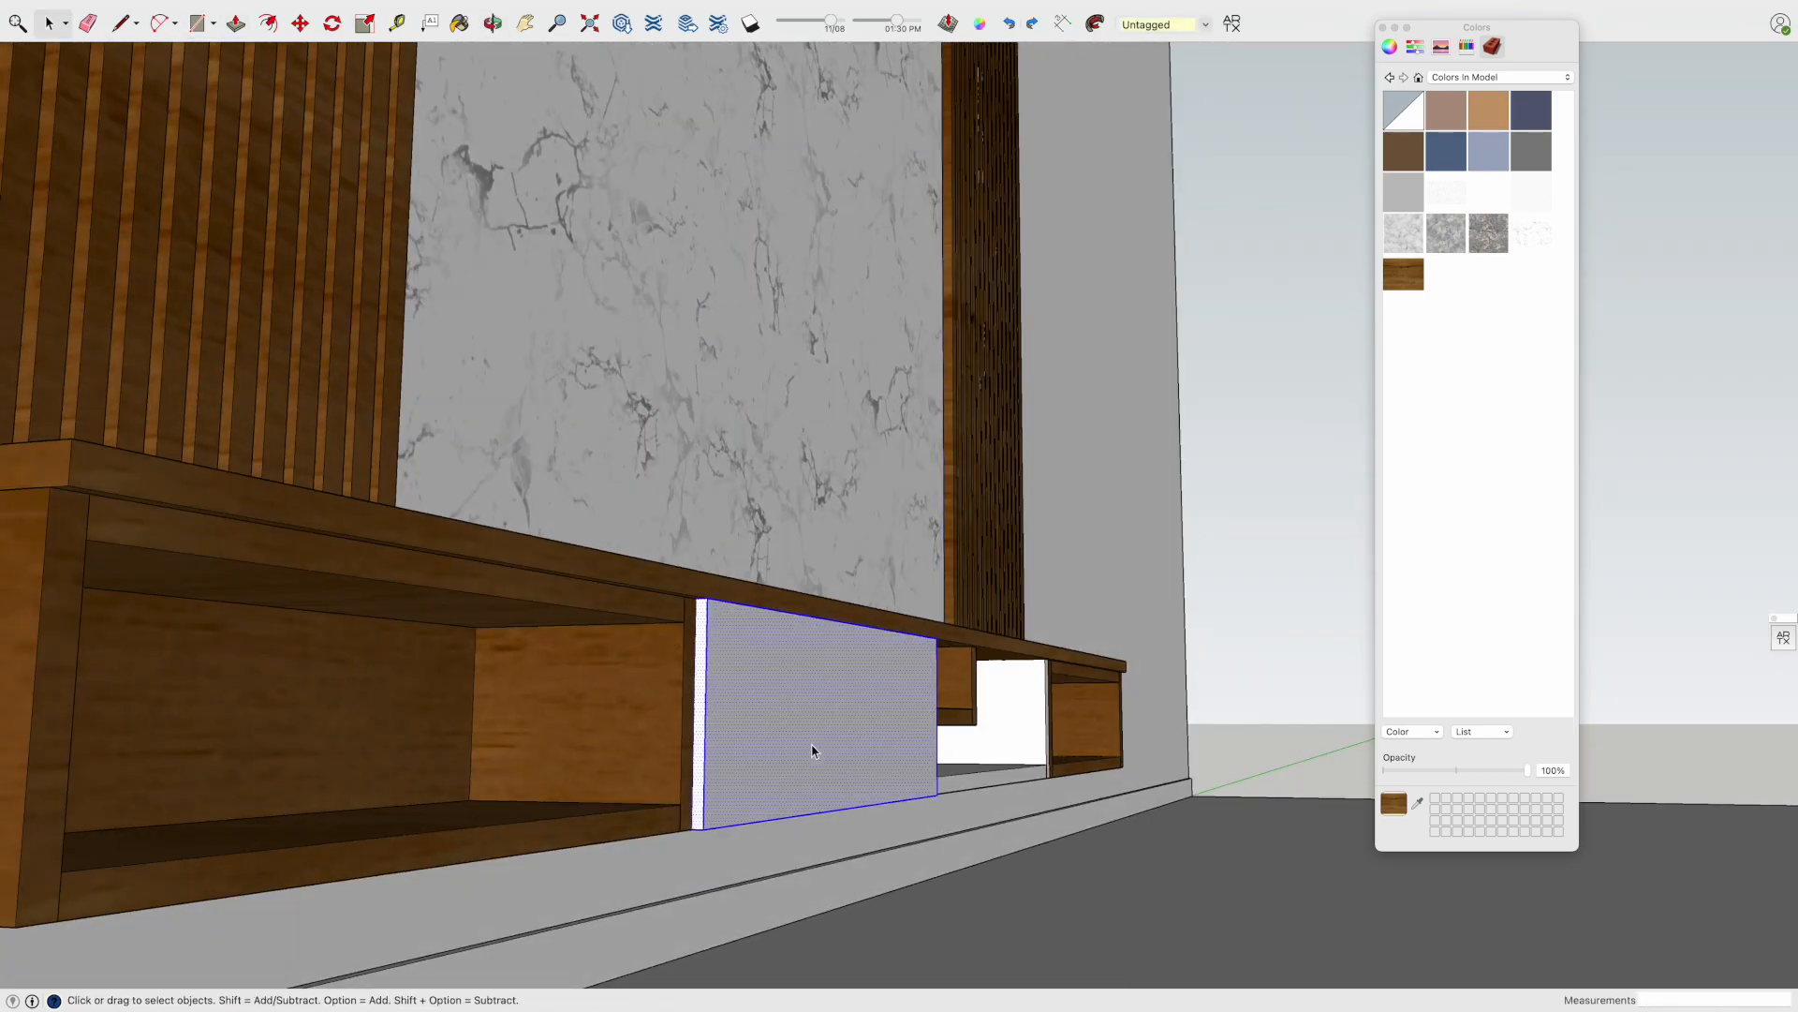
{"action": "middle_click_drag", "start_coordinate": [866, 750], "coordinate": [718, 747]}
{"action": "key", "text": "l"}
{"action": "left_click", "coordinate": [814, 726]}
{"action": "key", "text": "space"}
{"action": "left_click", "coordinate": [734, 665]}
{"action": "key", "text": "Delete"}
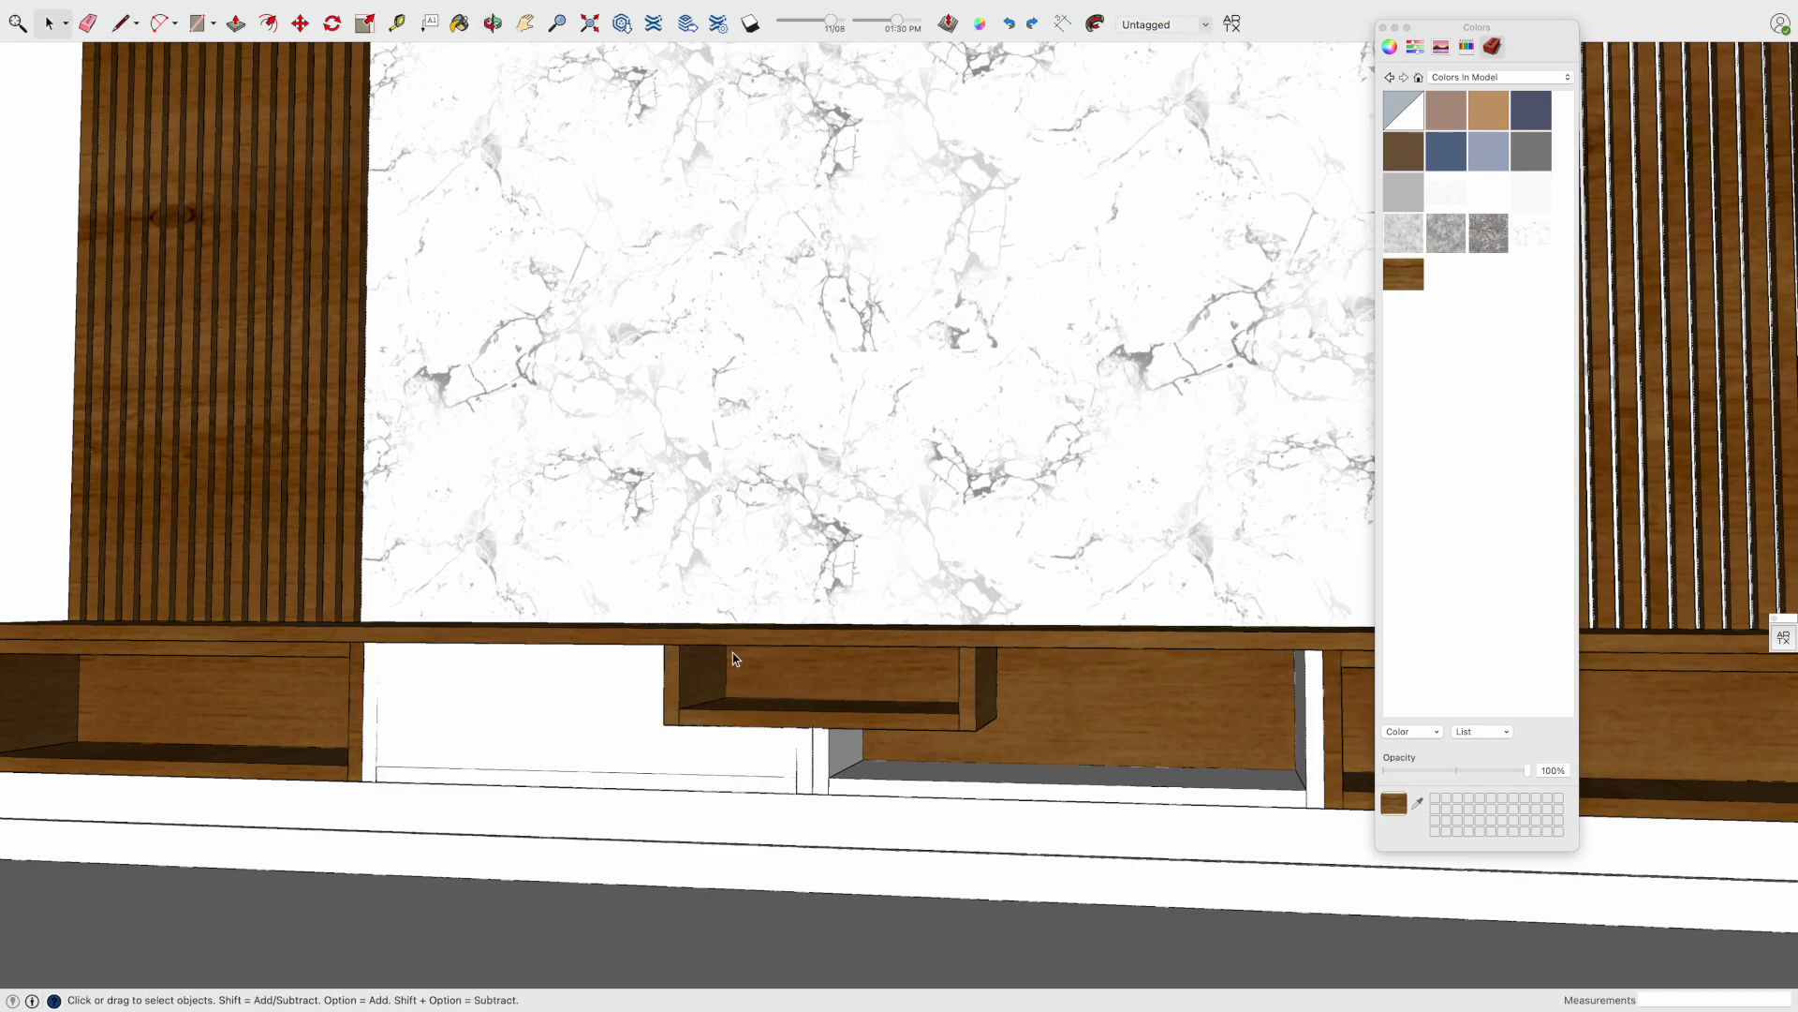
Push/Pull the notched face into a door panel and group it
{"action": "key", "text": "p"}
{"action": "left_click", "coordinate": [636, 709]}
{"action": "left_click", "coordinate": [634, 709]}
{"action": "key", "text": "space"}
{"action": "triple_click", "coordinate": [632, 703]}
{"action": "key", "text": "super+g"}
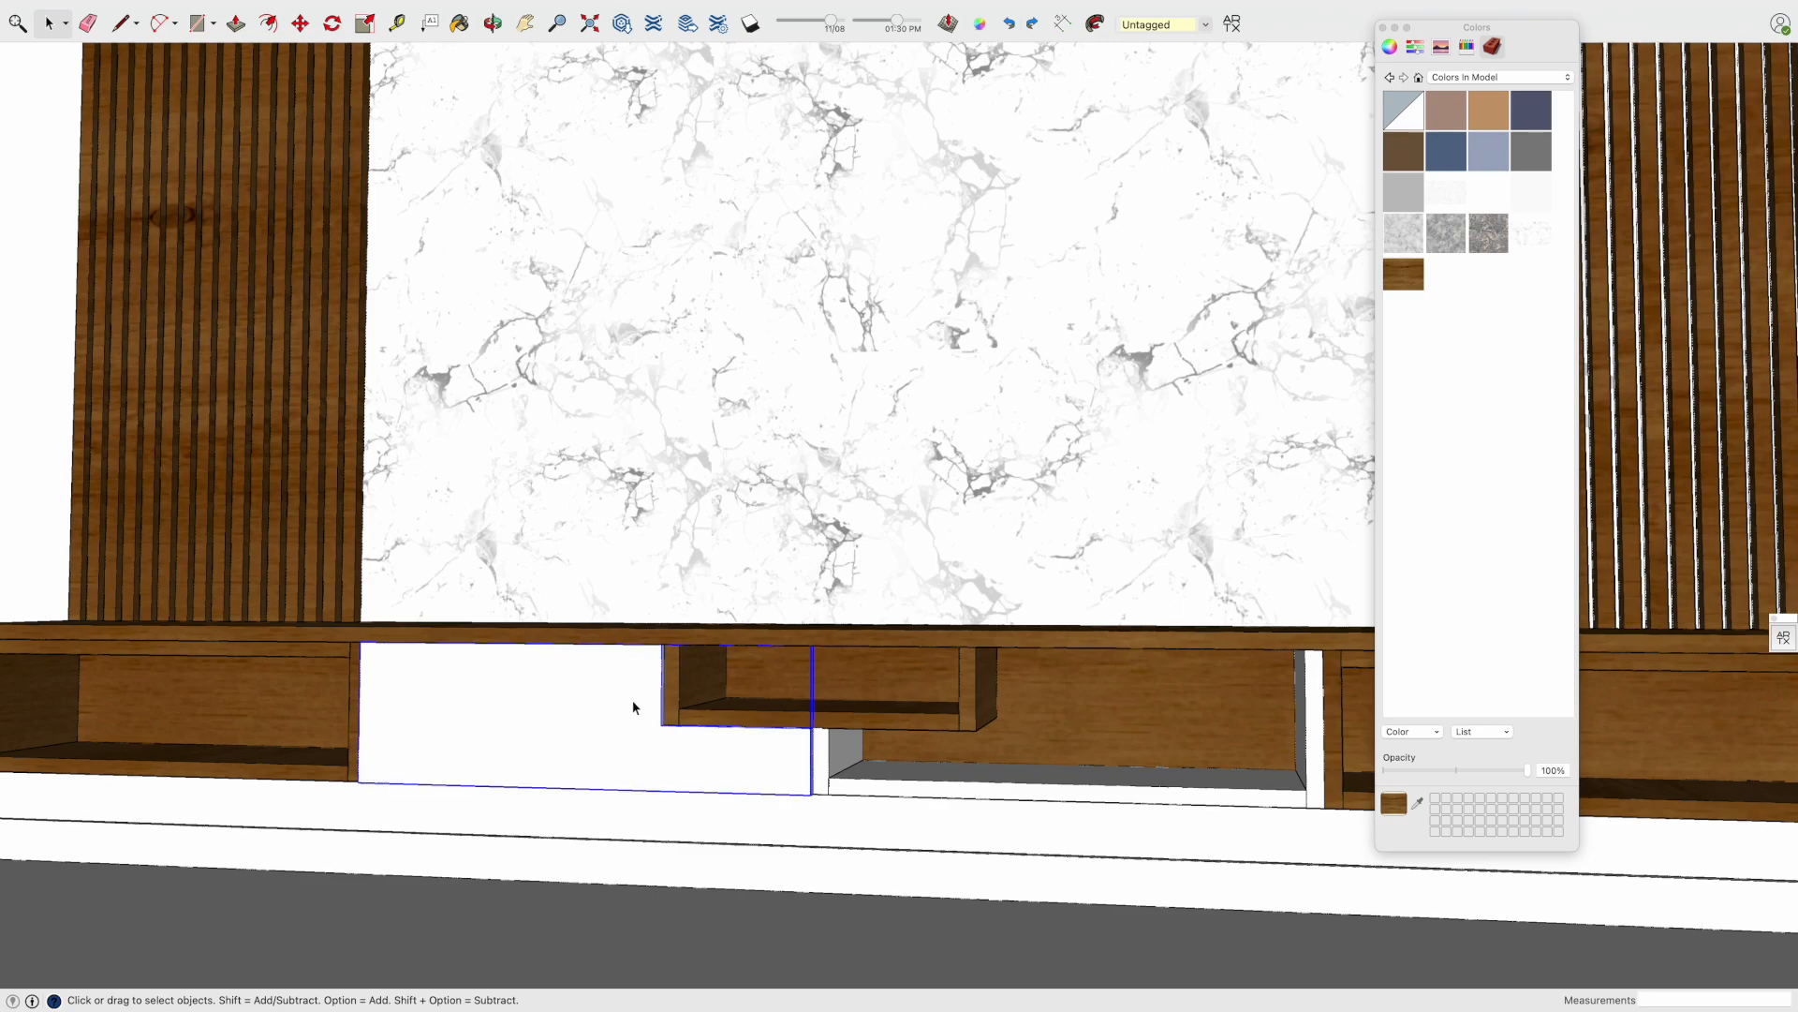
Copy the door panel to the cabinet's right middle opening and flip the copy so its notch fits the hanging box
{"action": "scroll", "coordinate": [630, 702], "scroll_direction": "down", "scroll_amount": 3}
{"action": "key", "text": "m"}
{"action": "left_click", "coordinate": [491, 747]}
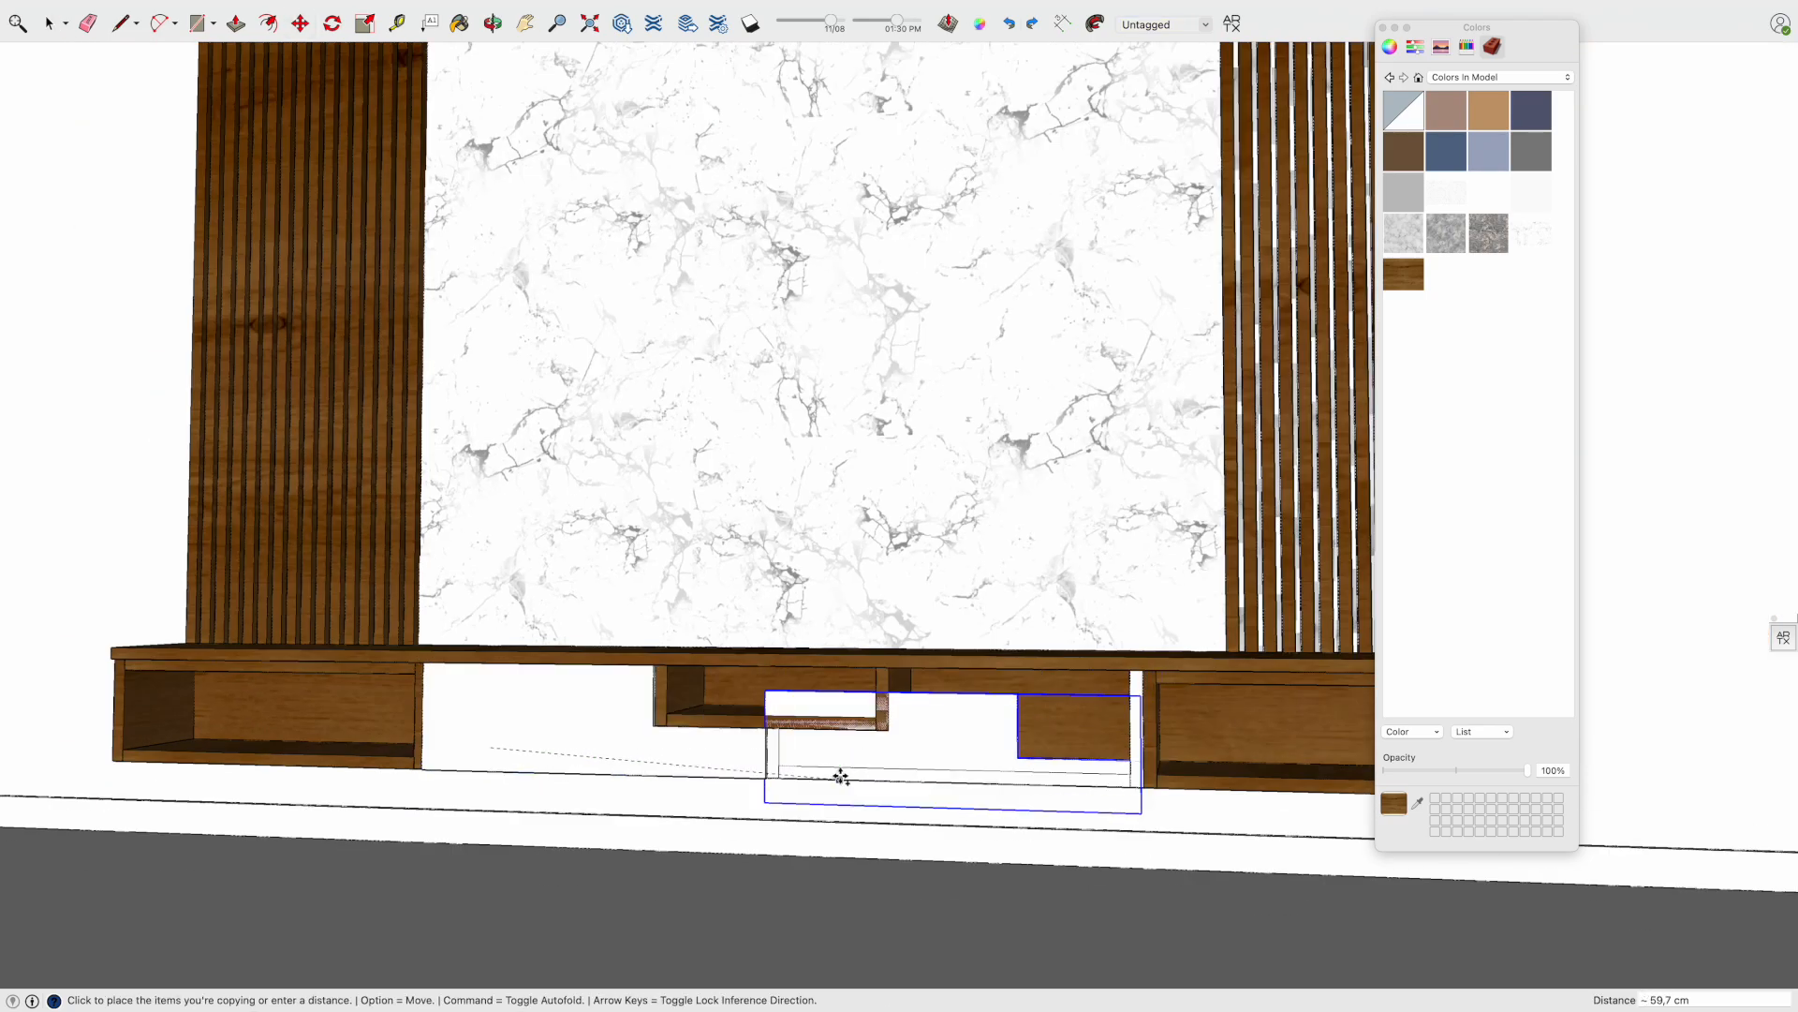
{"action": "left_click", "coordinate": [1143, 785]}
{"action": "key", "text": "space"}
{"action": "right_click", "coordinate": [1039, 787]}
{"action": "key", "text": "Escape"}
{"action": "right_click", "coordinate": [1068, 786]}
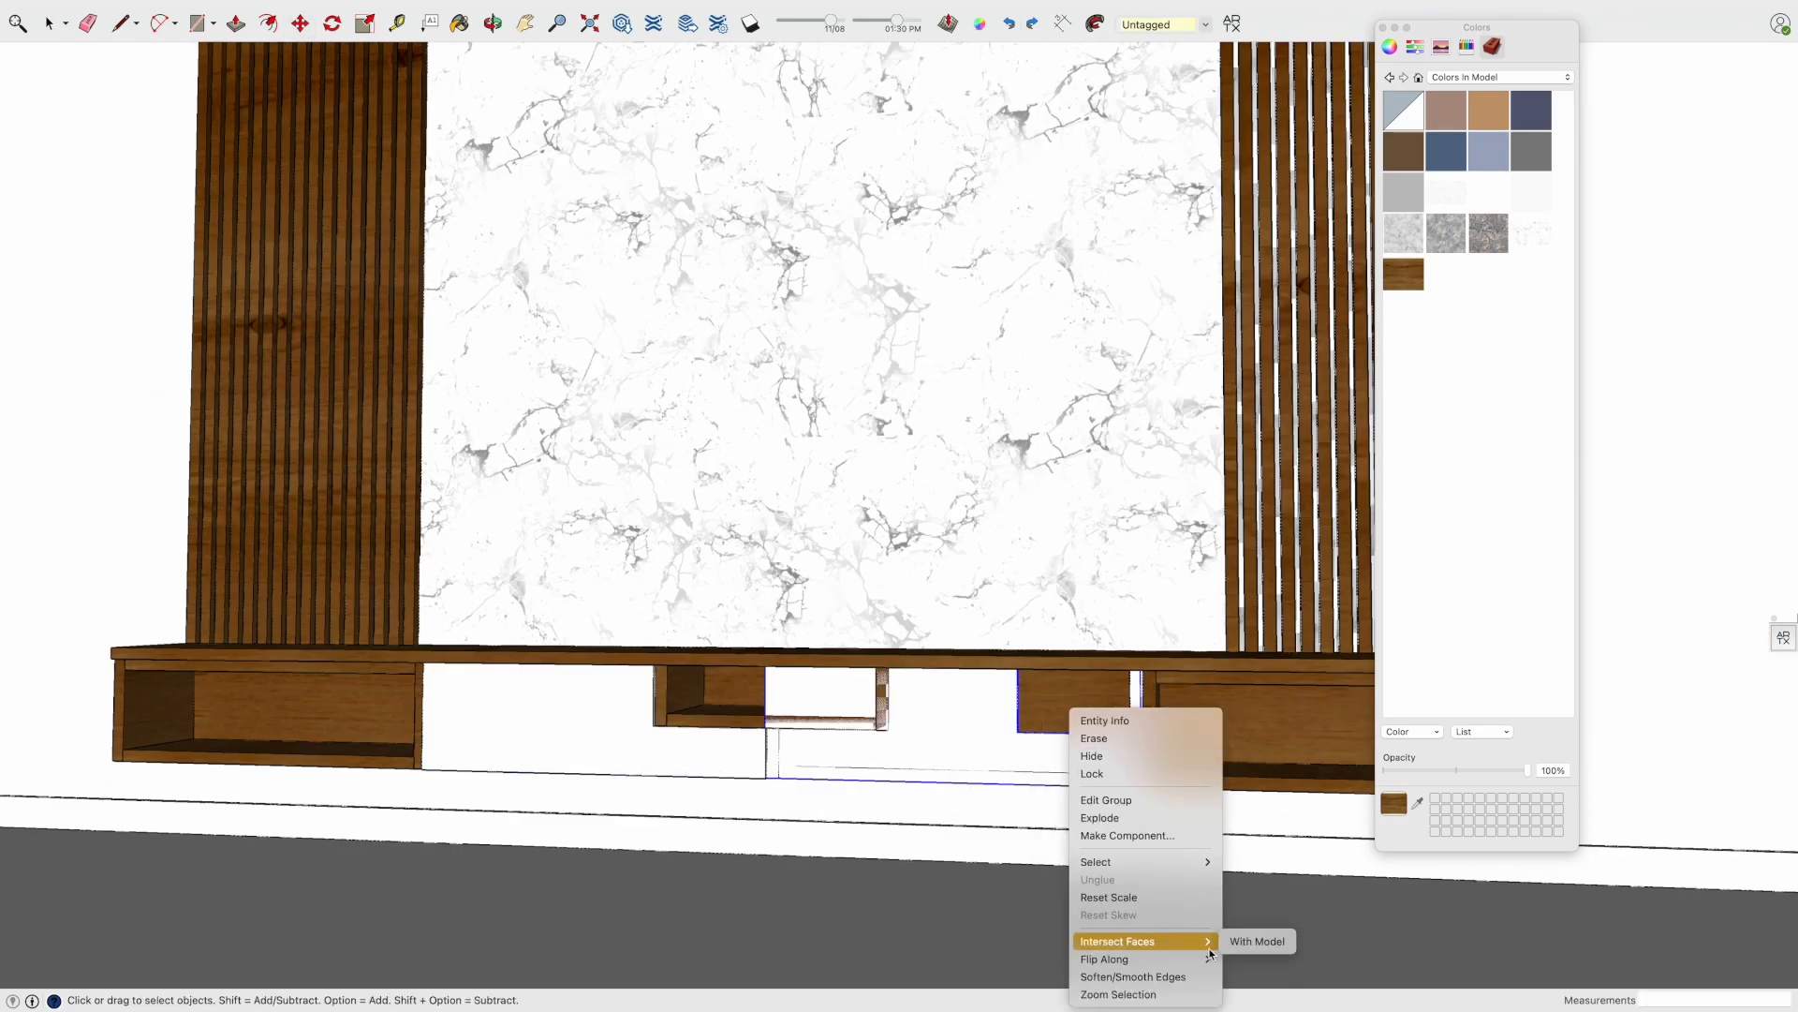
{"action": "key", "text": "Escape"}
Search 3D Warehouse for "tv sony"
{"action": "scroll", "coordinate": [993, 789], "scroll_direction": "down", "scroll_amount": 3}
{"action": "scroll", "coordinate": [768, 734], "scroll_direction": "up", "scroll_amount": 5}
{"action": "middle_click_drag", "start_coordinate": [630, 815], "coordinate": [1080, 790]}
{"action": "scroll", "coordinate": [758, 698], "scroll_direction": "down", "scroll_amount": 8}
{"action": "key", "text": "space"}
{"action": "scroll", "coordinate": [1087, 760], "scroll_direction": "down", "scroll_amount": 5}
{"action": "middle_click_drag", "start_coordinate": [1047, 726], "coordinate": [771, 64]}
{"action": "scroll", "coordinate": [1205, 815], "scroll_direction": "up", "scroll_amount": 3}
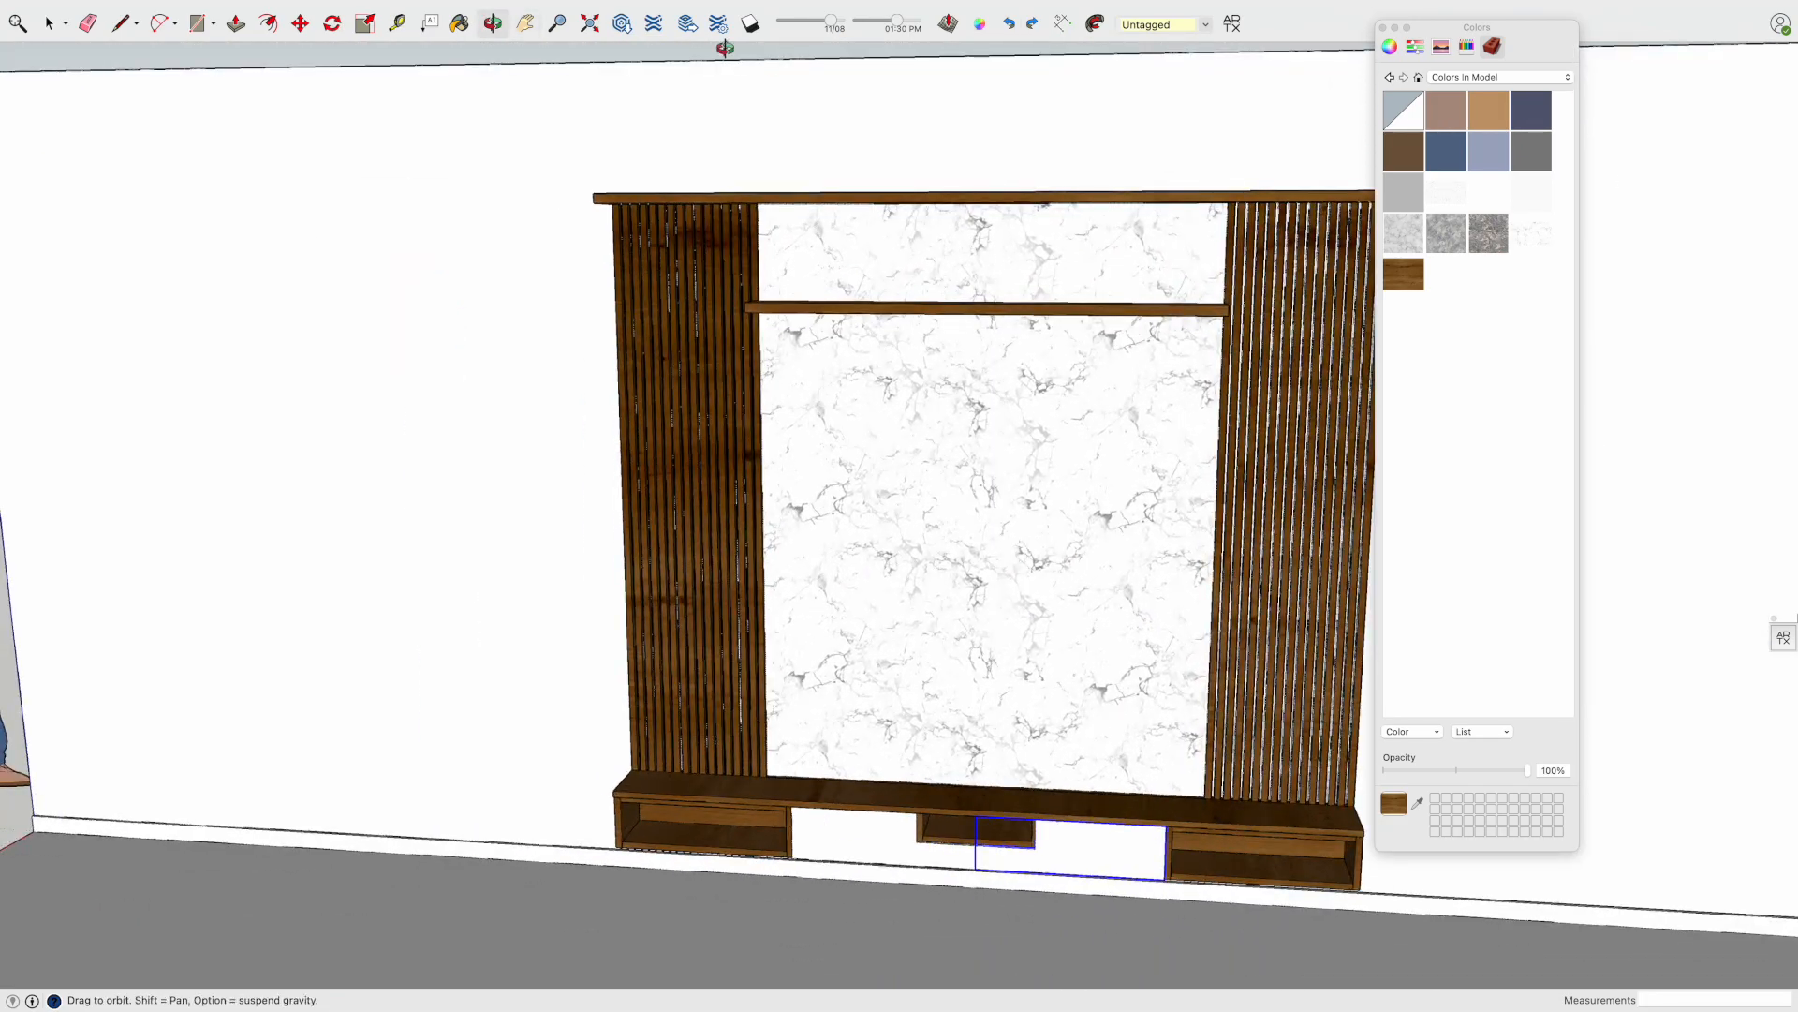
{"action": "left_click", "coordinate": [622, 24]}
{"action": "type", "text": "tv"}
{"action": "key", "text": "Return"}
{"action": "type", "text": "s"}
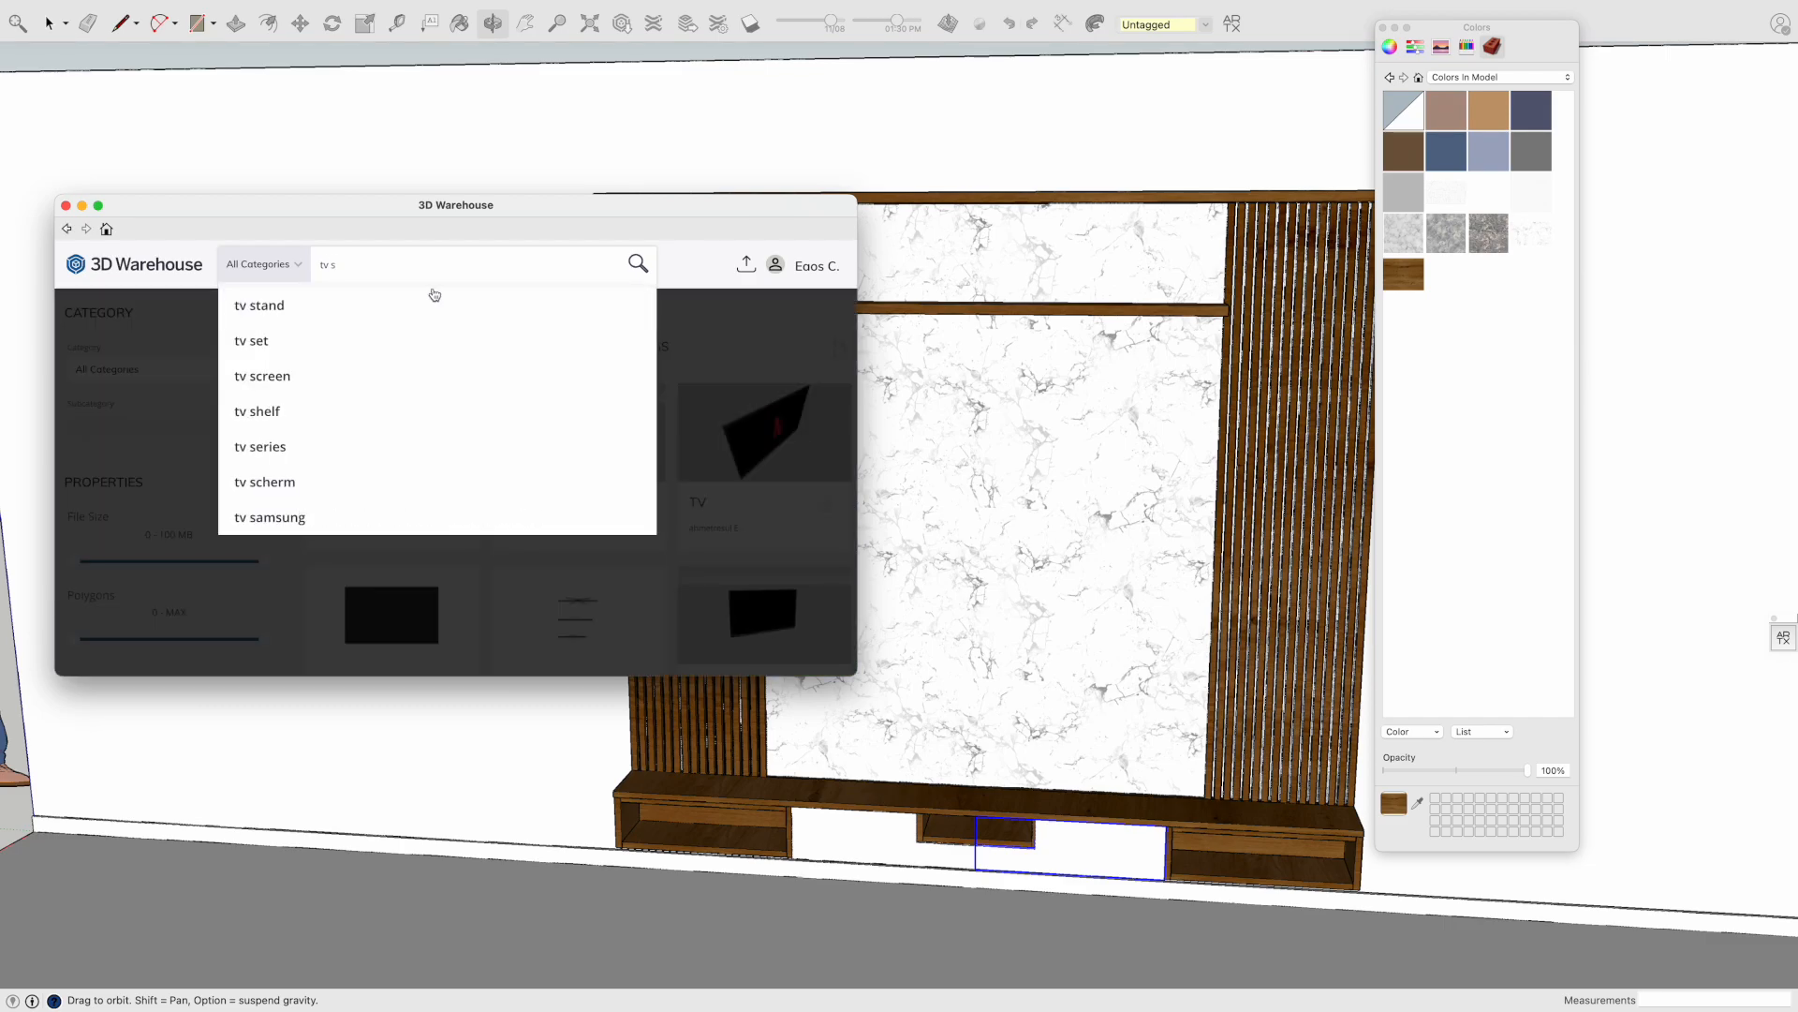
{"action": "type", "text": "ony"}
{"action": "key", "text": "Return"}
Load a flat-screen TV model from the search results, place it in front of the wall unit and rotate it parallel to the wall
{"action": "left_click", "coordinate": [625, 421]}
{"action": "left_click", "coordinate": [609, 574]}
{"action": "left_click", "coordinate": [867, 347]}
{"action": "scroll", "coordinate": [672, 698], "scroll_direction": "down", "scroll_amount": 5}
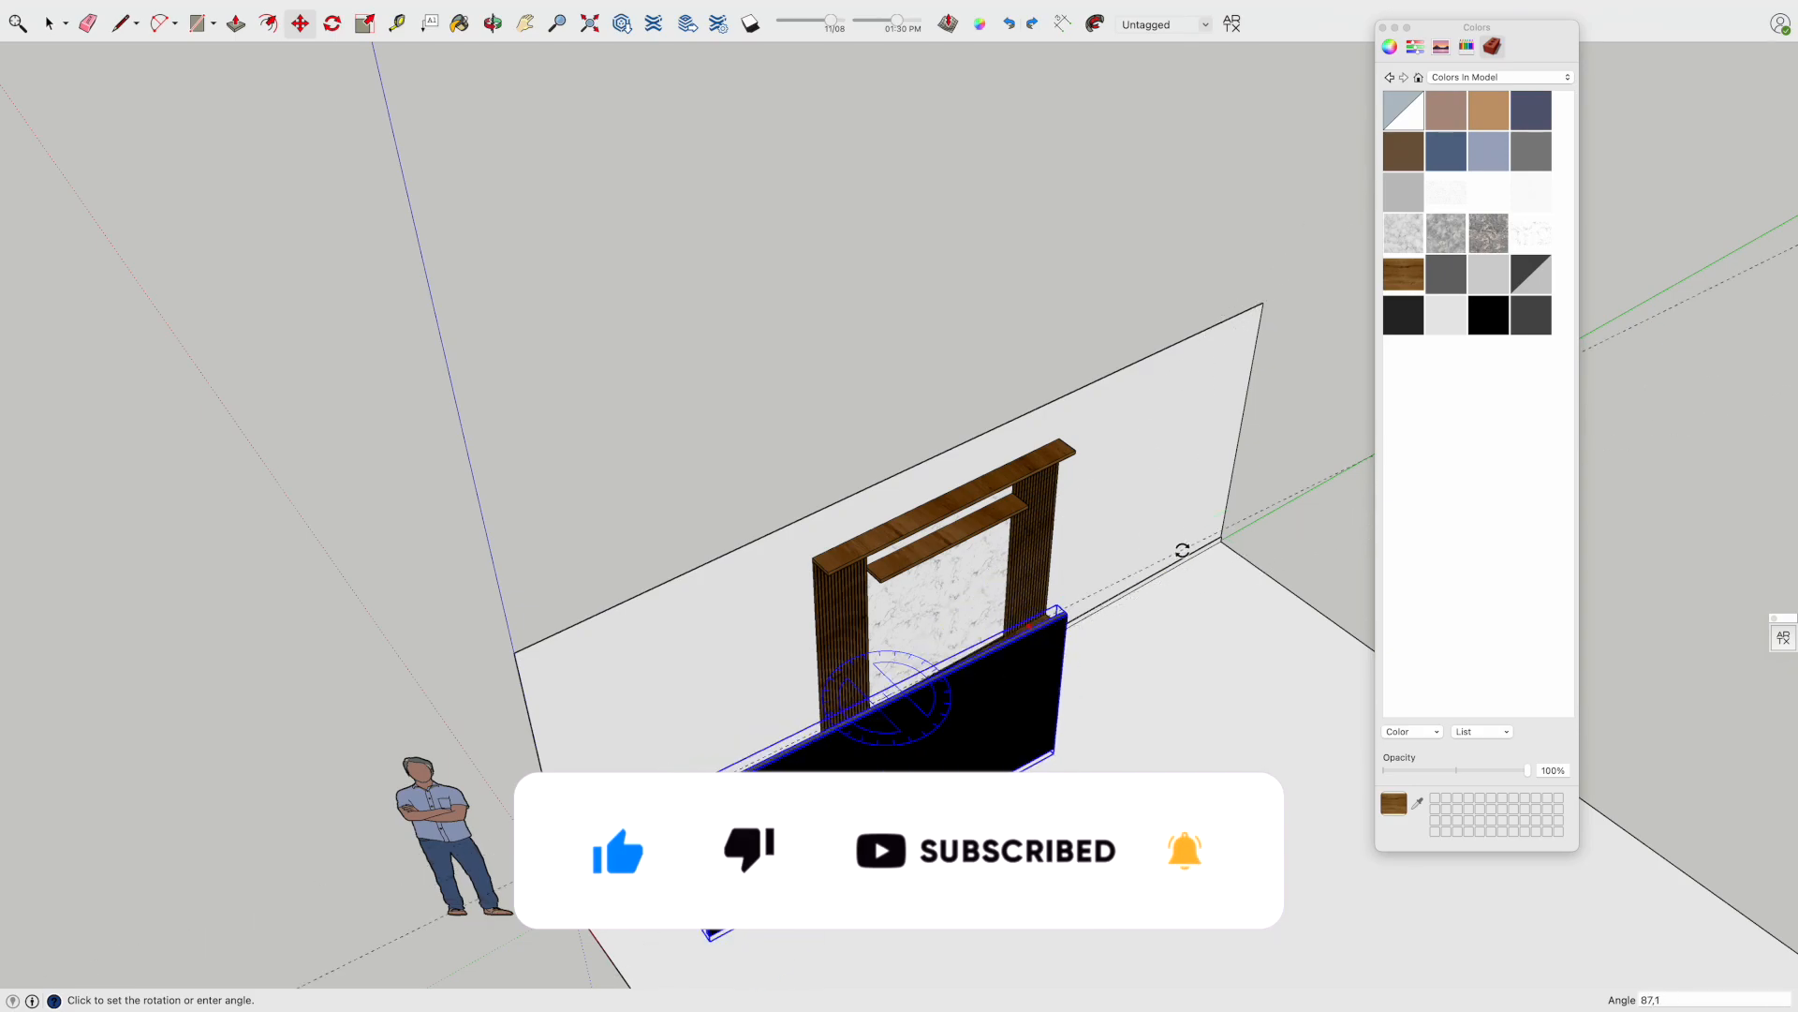
{"action": "left_click", "coordinate": [1066, 605]}
Move the TV close to the wall unit and scale it down uniformly
{"action": "key", "text": "m"}
{"action": "left_click", "coordinate": [695, 771]}
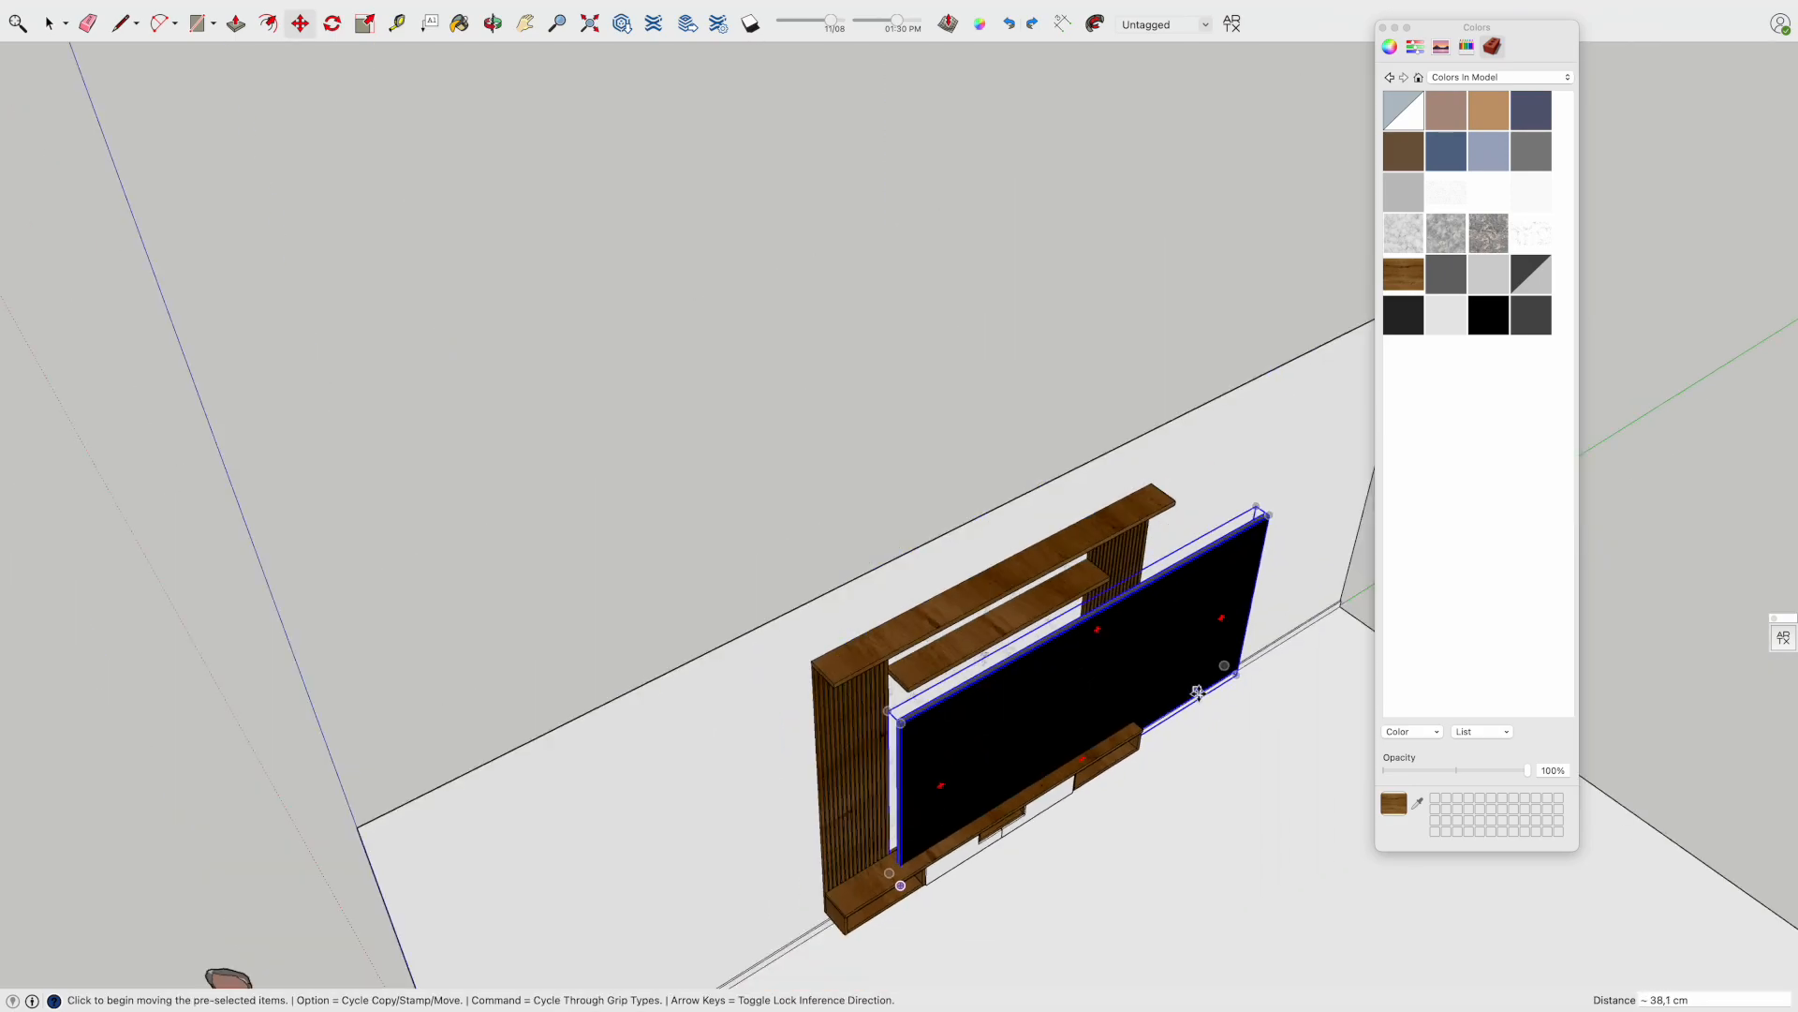
{"action": "key", "text": "s"}
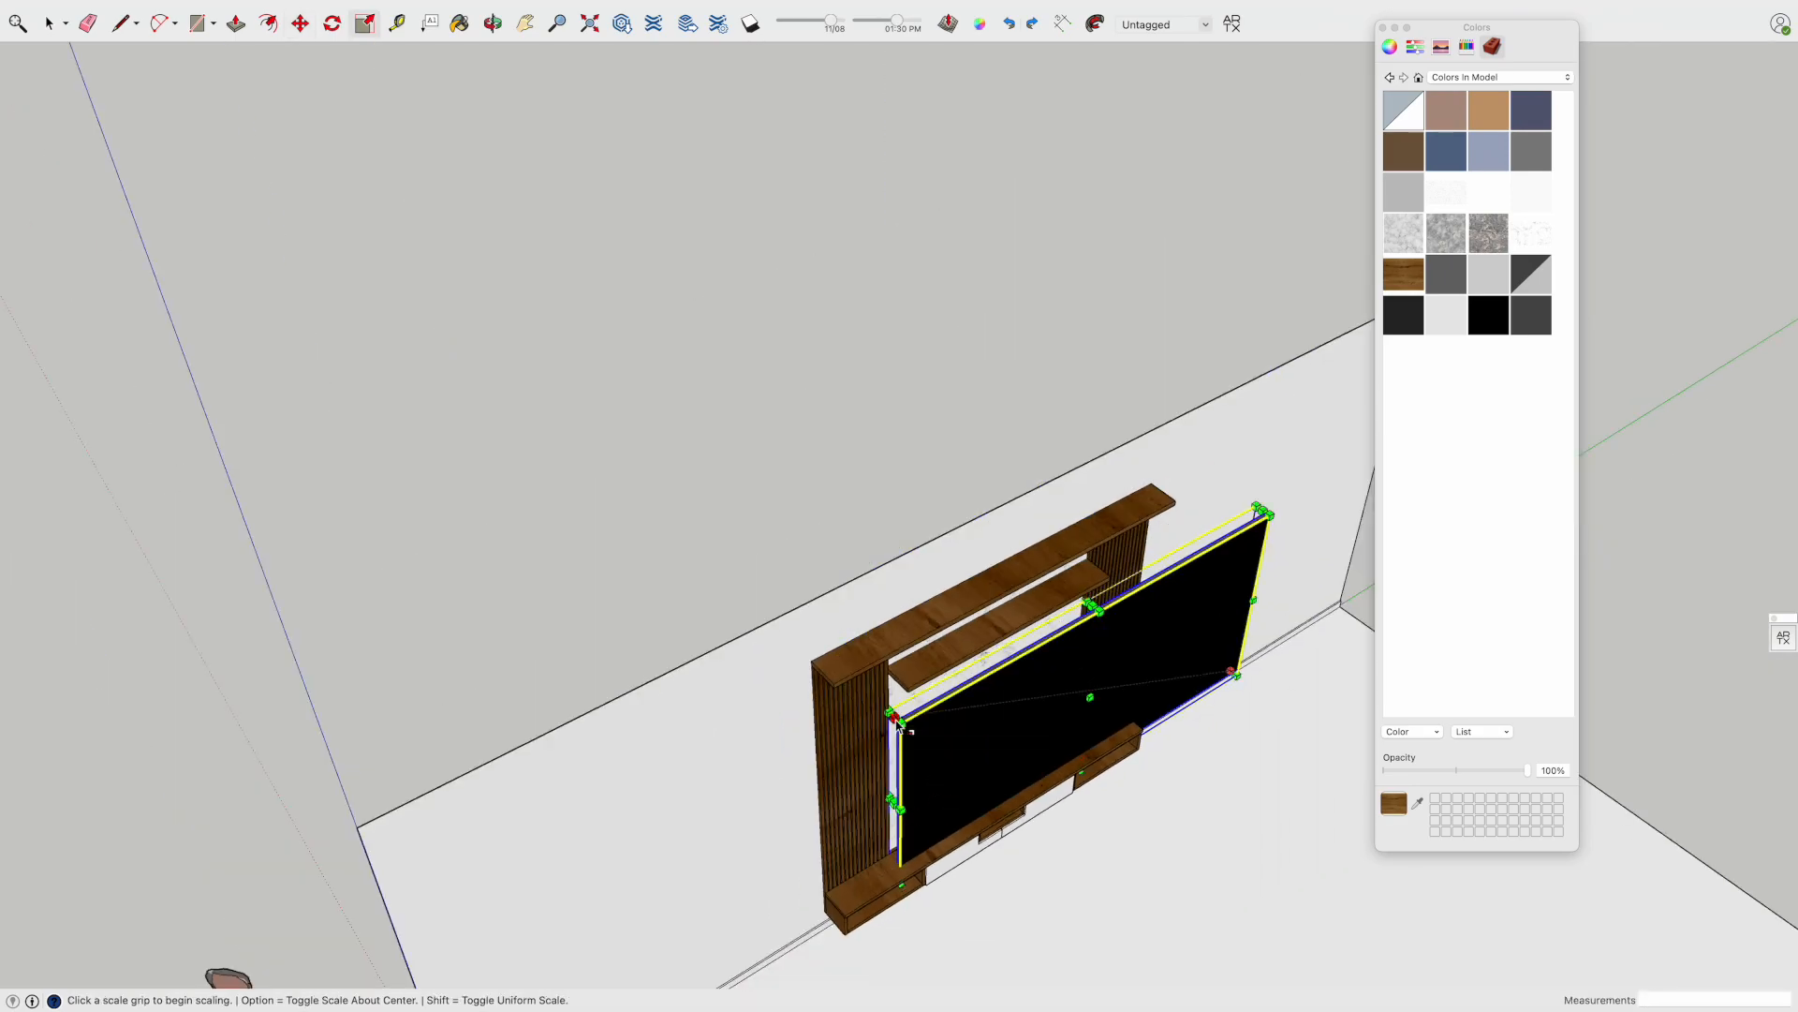
{"action": "left_click", "coordinate": [901, 733]}
{"action": "scroll", "coordinate": [1117, 677], "scroll_direction": "up", "scroll_amount": 10}
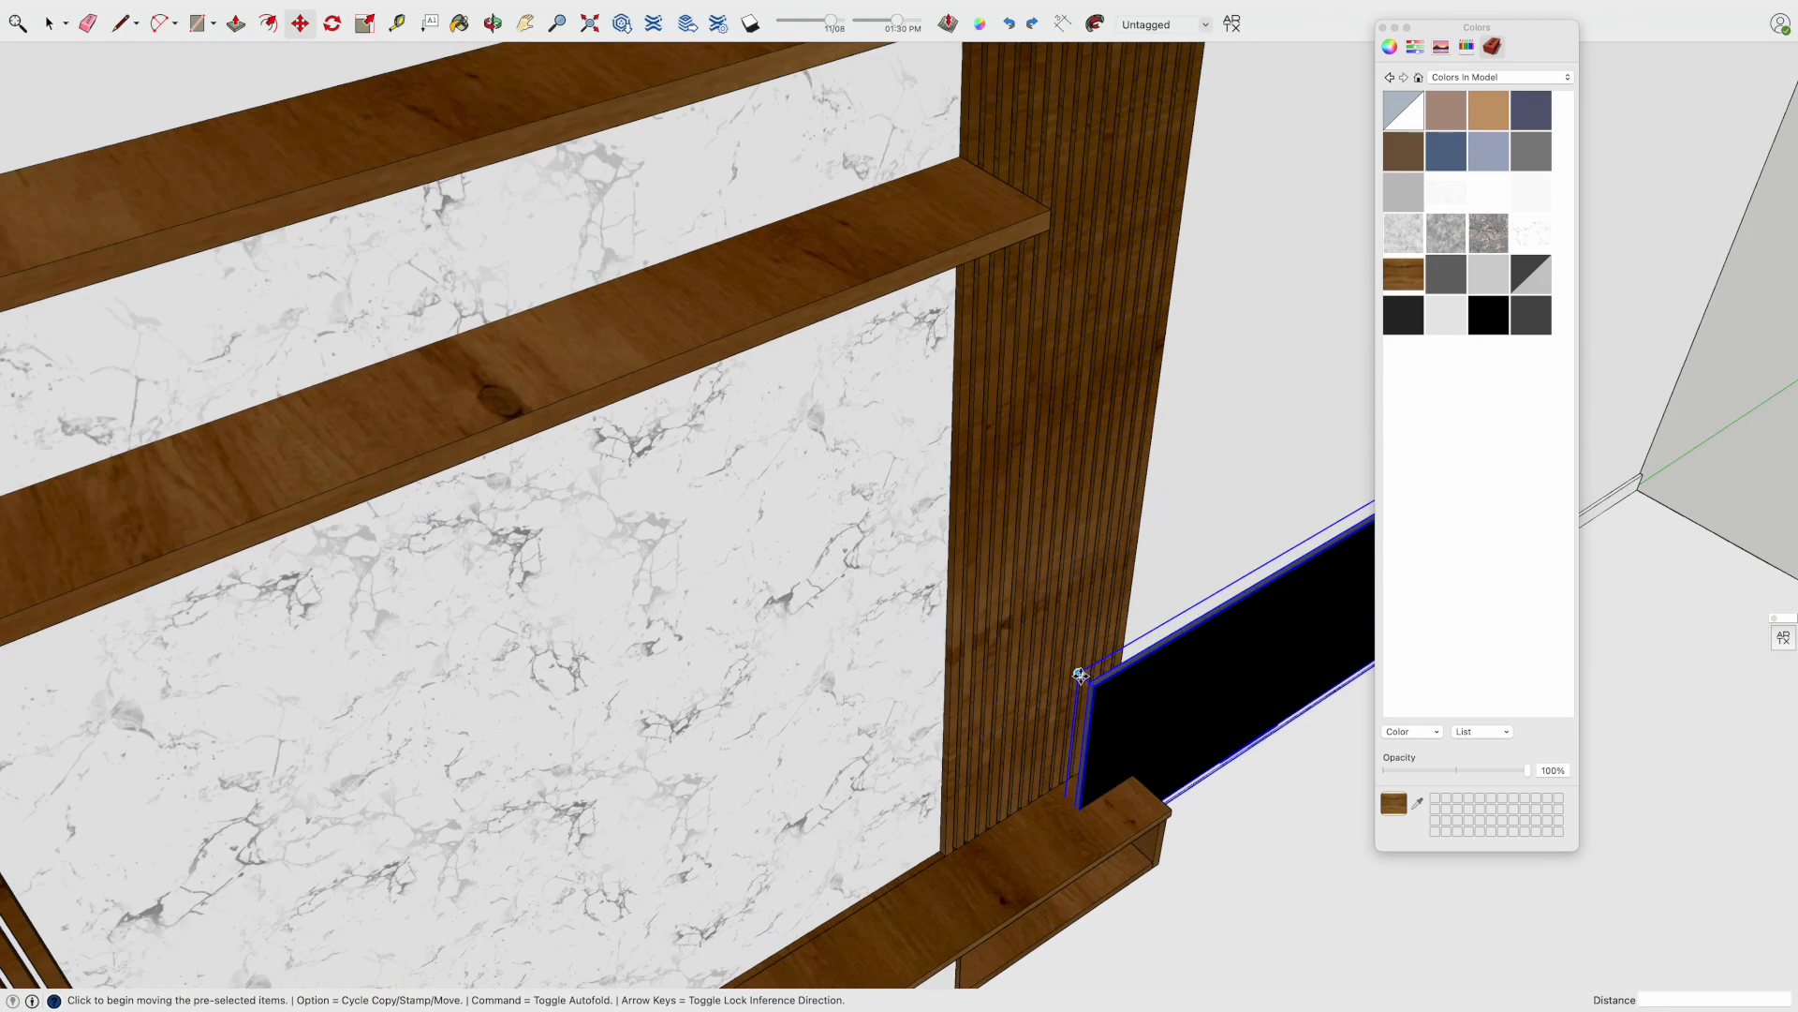
Move the TV onto the marble panel and centre it between the slatted sections
{"action": "left_click", "coordinate": [1092, 670]}
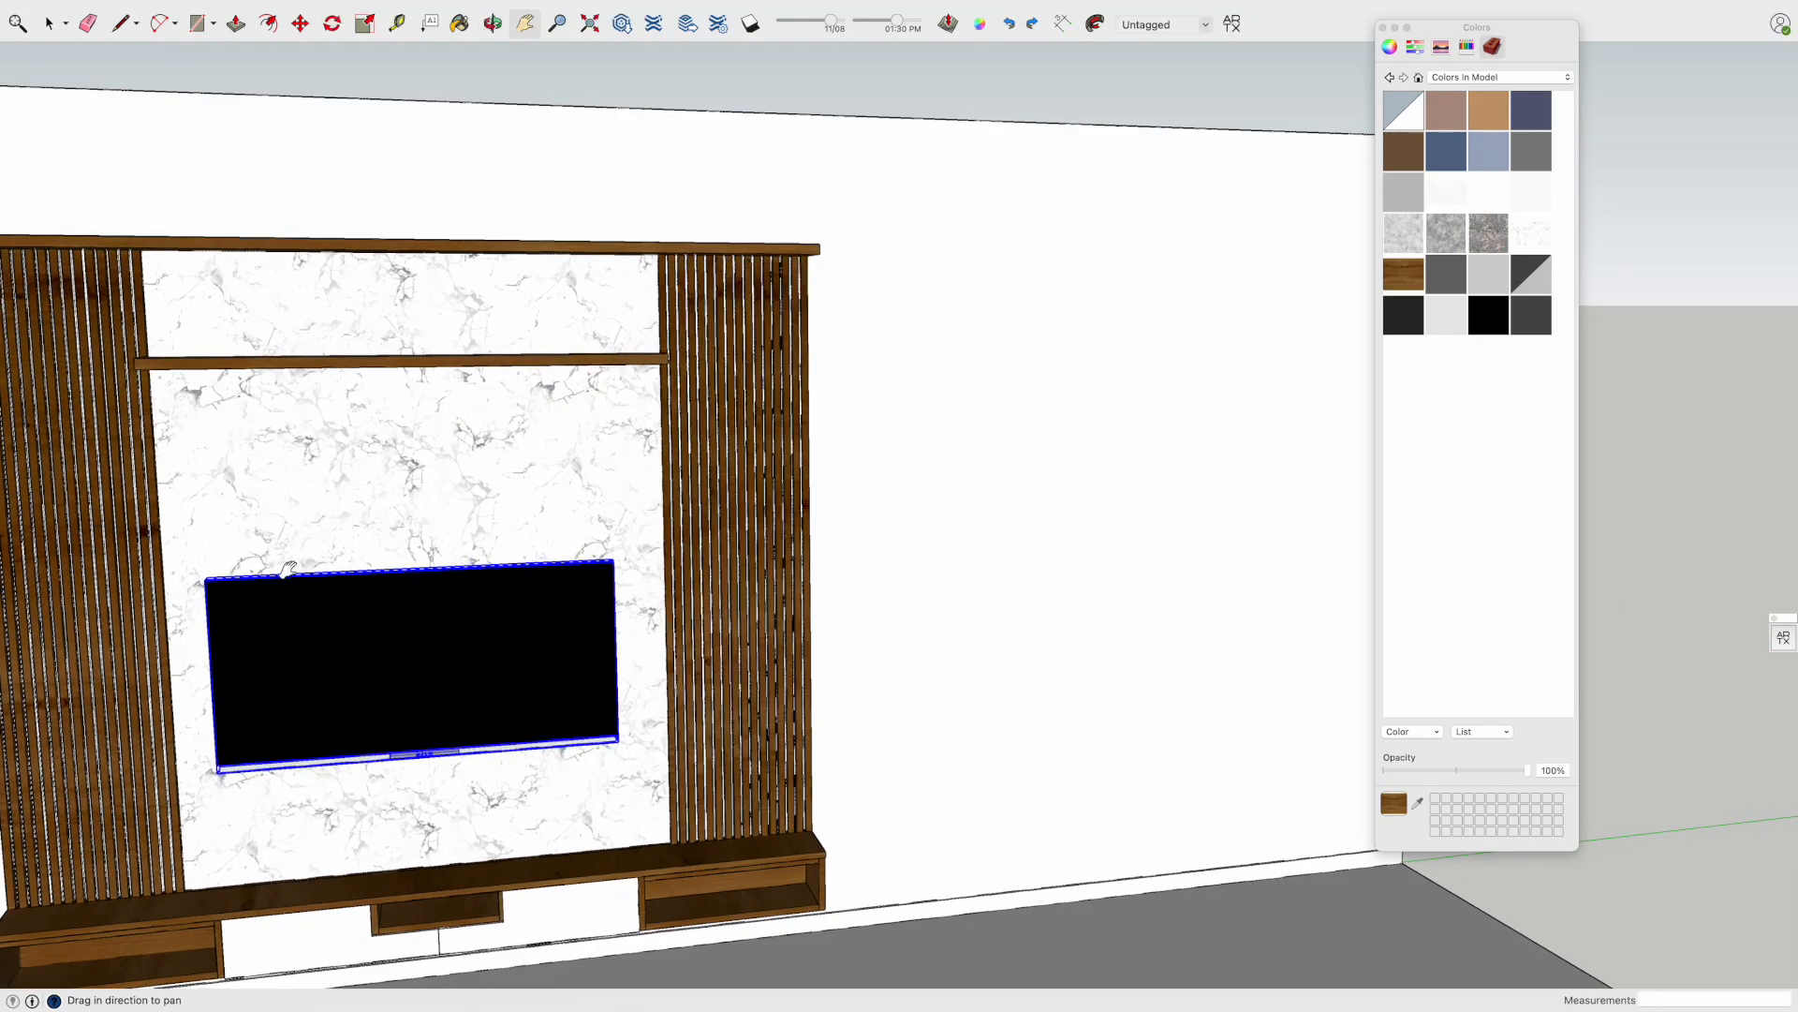
{"action": "middle_click_drag", "start_coordinate": [506, 562], "coordinate": [839, 514]}
{"action": "left_click", "coordinate": [840, 517]}
{"action": "left_click", "coordinate": [827, 739]}
{"action": "middle_click_drag", "start_coordinate": [827, 740], "coordinate": [542, 476]}
{"action": "key", "text": "m"}
{"action": "scroll", "coordinate": [771, 473], "scroll_direction": "up", "scroll_amount": 3}
{"action": "left_click", "coordinate": [762, 484]}
{"action": "left_click", "coordinate": [781, 483]}
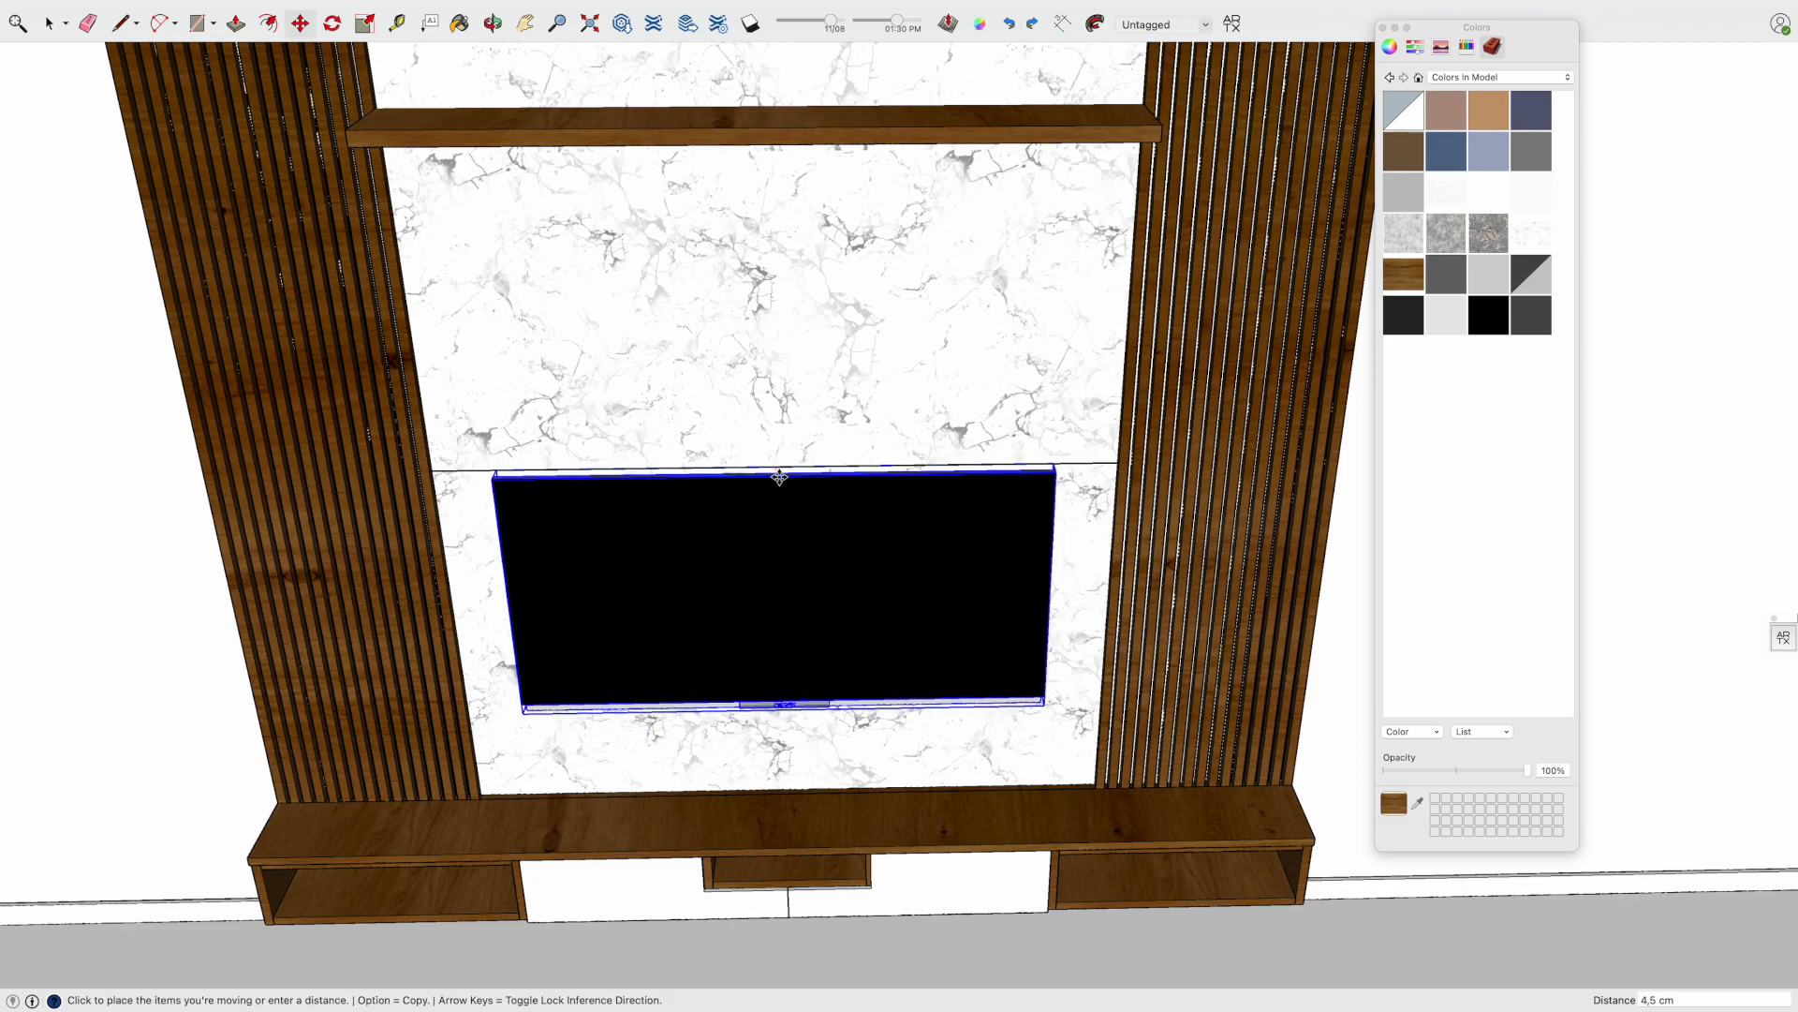
Raise the TV 15 cm on the marble panel
{"action": "middle_click_drag", "start_coordinate": [946, 602], "coordinate": [776, 527]}
{"action": "scroll", "coordinate": [776, 527], "scroll_direction": "down", "scroll_amount": 4}
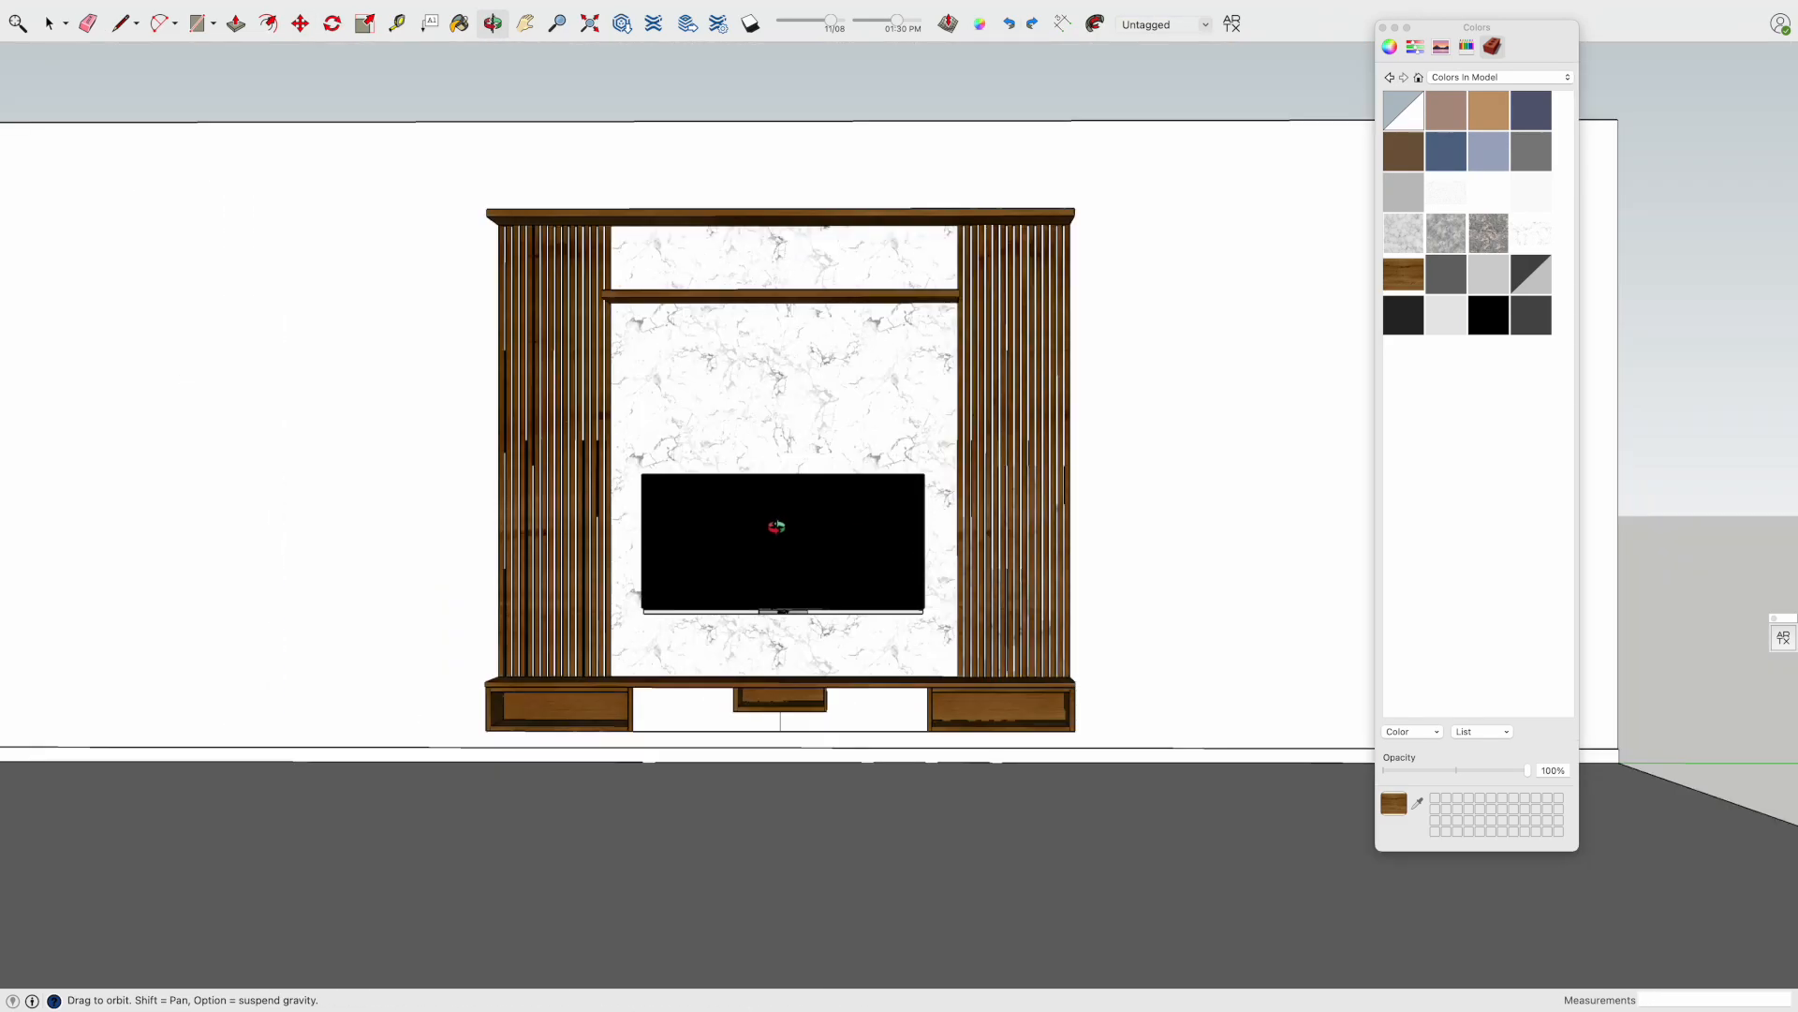
{"action": "middle_click_drag", "start_coordinate": [773, 525], "coordinate": [619, 467]}
{"action": "left_click", "coordinate": [804, 304]}
{"action": "type", "text": "15"}
{"action": "key", "text": "Return"}
Open the back wall's group and select its front face
{"action": "scroll", "coordinate": [819, 335], "scroll_direction": "down", "scroll_amount": 5}
{"action": "key", "text": "space"}
{"action": "left_click", "coordinate": [941, 220]}
{"action": "double_click", "coordinate": [1031, 394]}
{"action": "left_click", "coordinate": [1032, 394]}
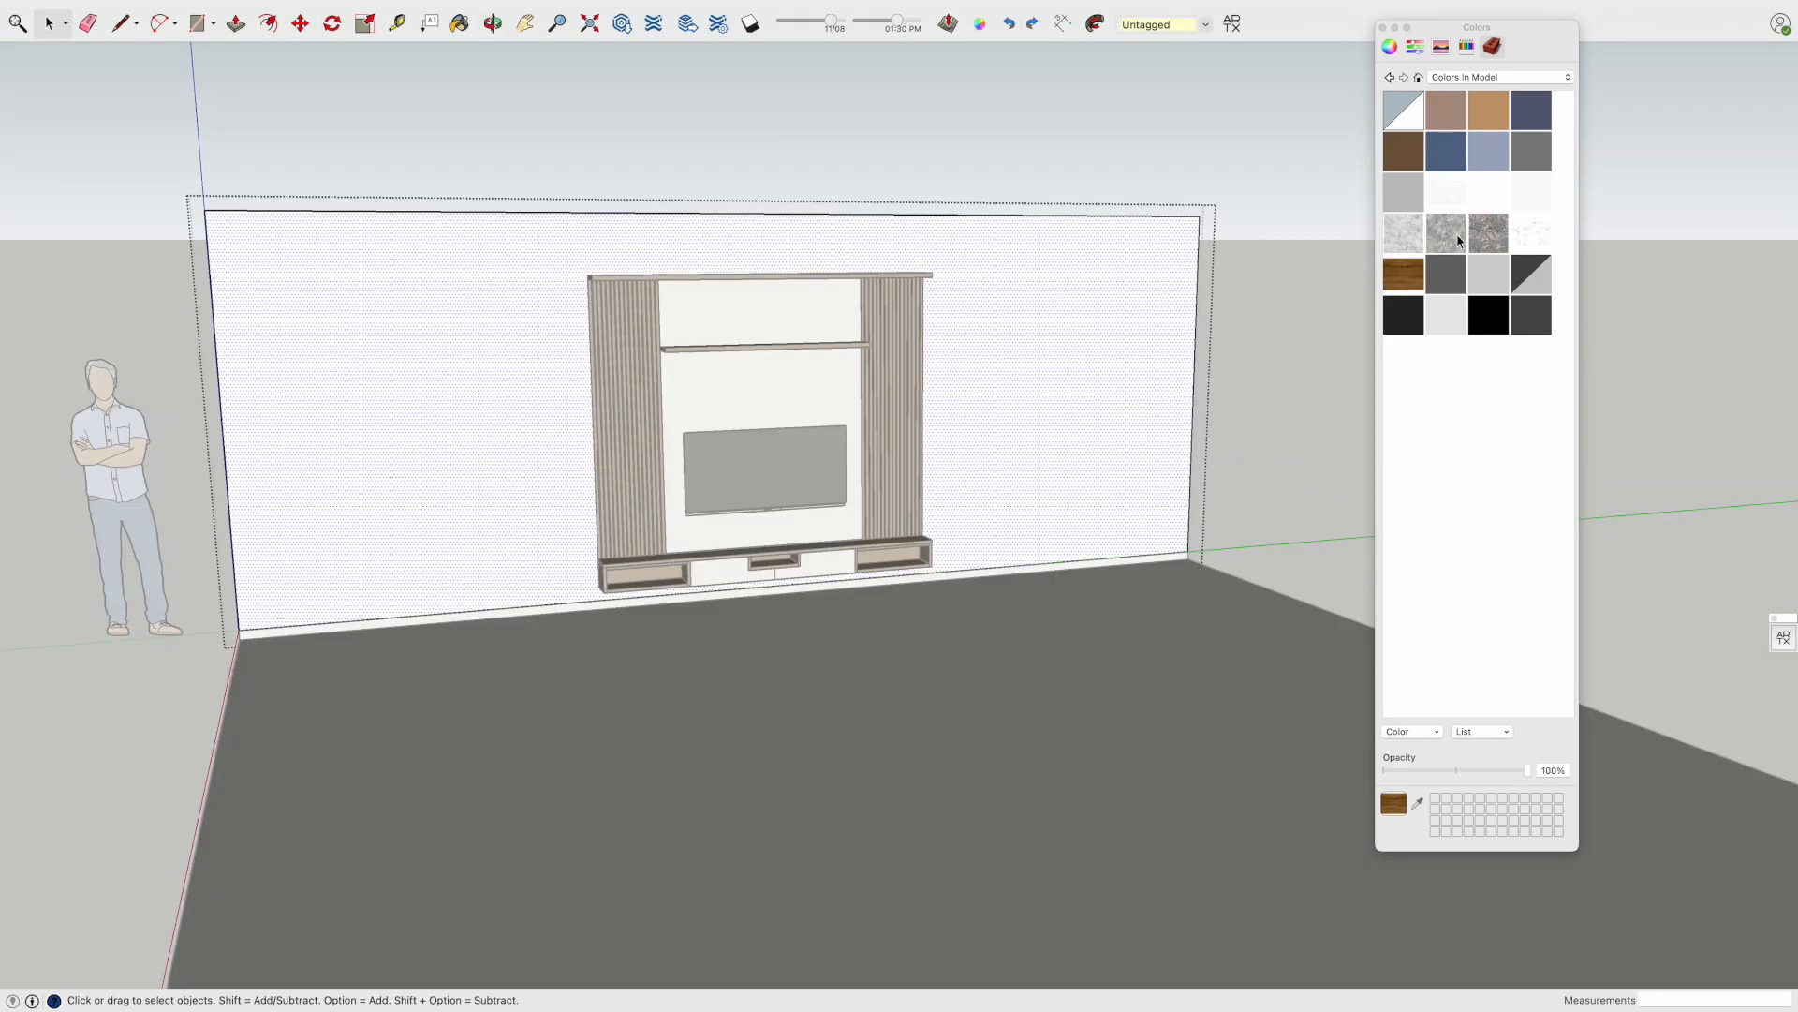
Mix a dark green on the color wheel and paint the back wall's front face with it
{"action": "left_click", "coordinate": [1468, 77]}
{"action": "left_click", "coordinate": [1463, 58]}
{"action": "scroll", "coordinate": [1480, 367], "scroll_direction": "down", "scroll_amount": 10}
{"action": "scroll", "coordinate": [1480, 367], "scroll_direction": "up", "scroll_amount": 10}
{"action": "left_click", "coordinate": [1415, 47]}
{"action": "left_click", "coordinate": [1390, 47]}
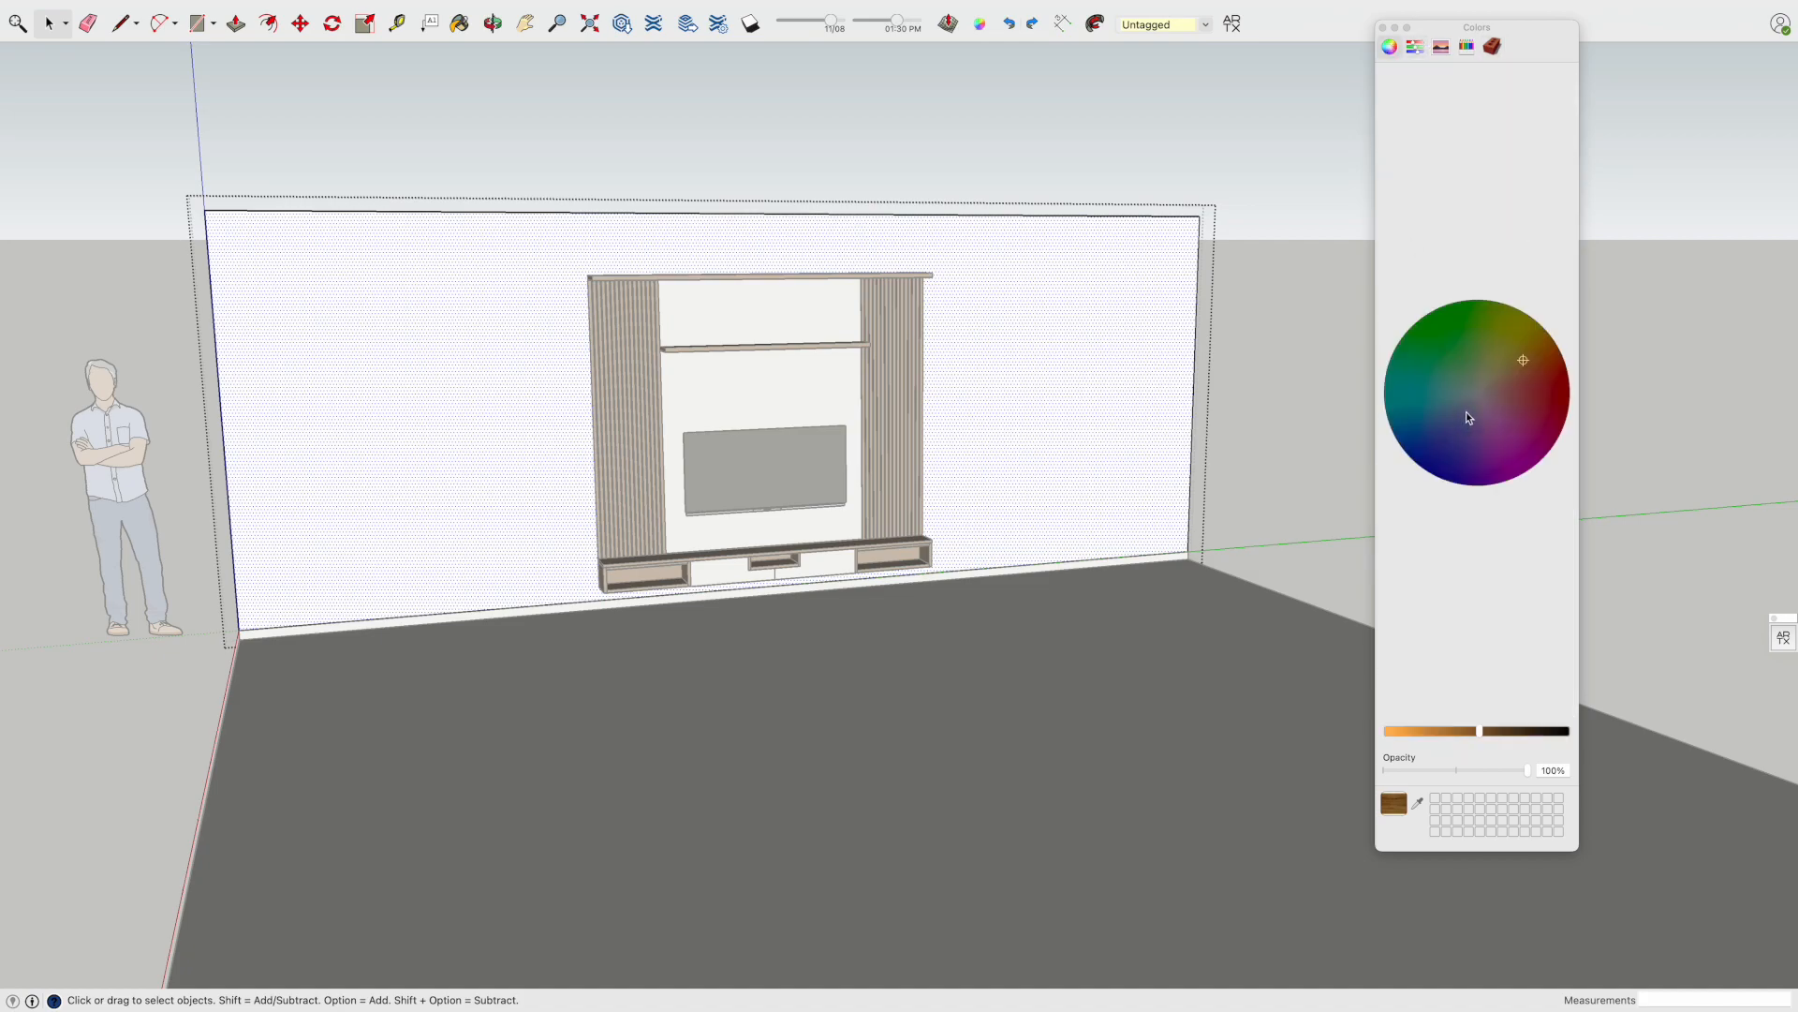
{"action": "left_click_drag", "start_coordinate": [1480, 729], "coordinate": [1507, 729]}
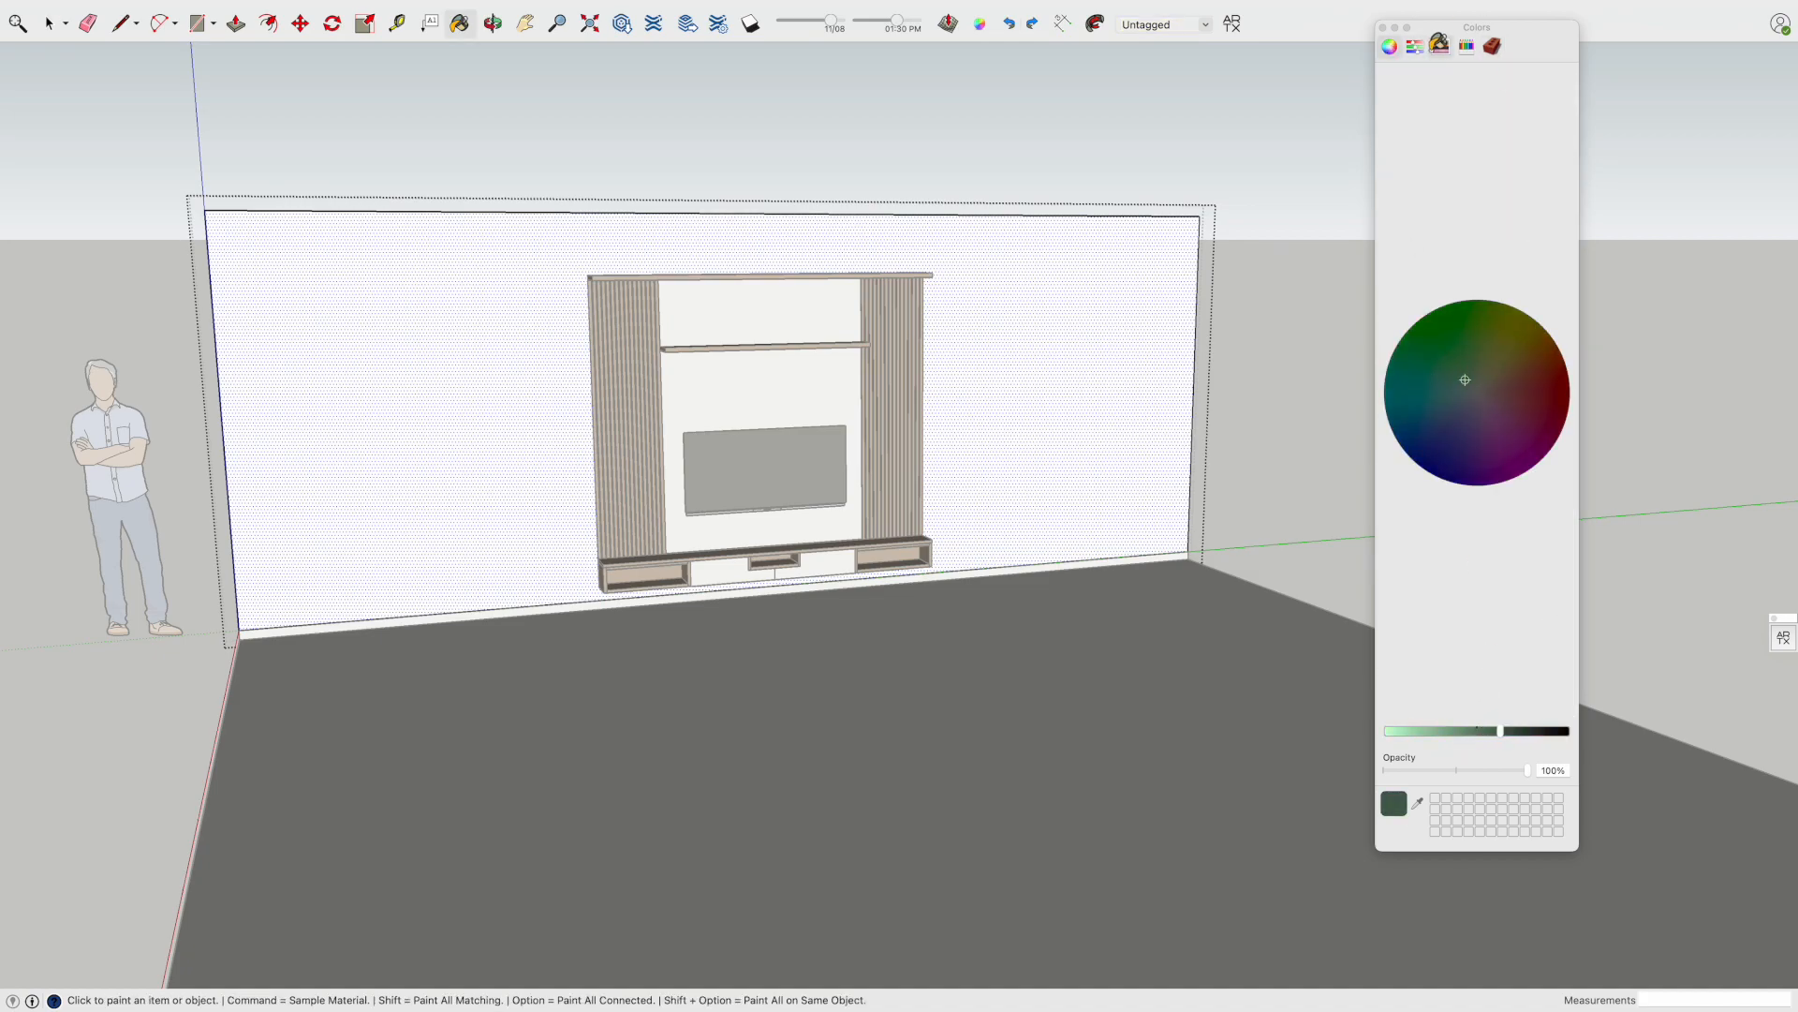
{"action": "left_click", "coordinate": [1415, 47]}
{"action": "left_click", "coordinate": [1467, 46]}
{"action": "left_click", "coordinate": [1390, 47]}
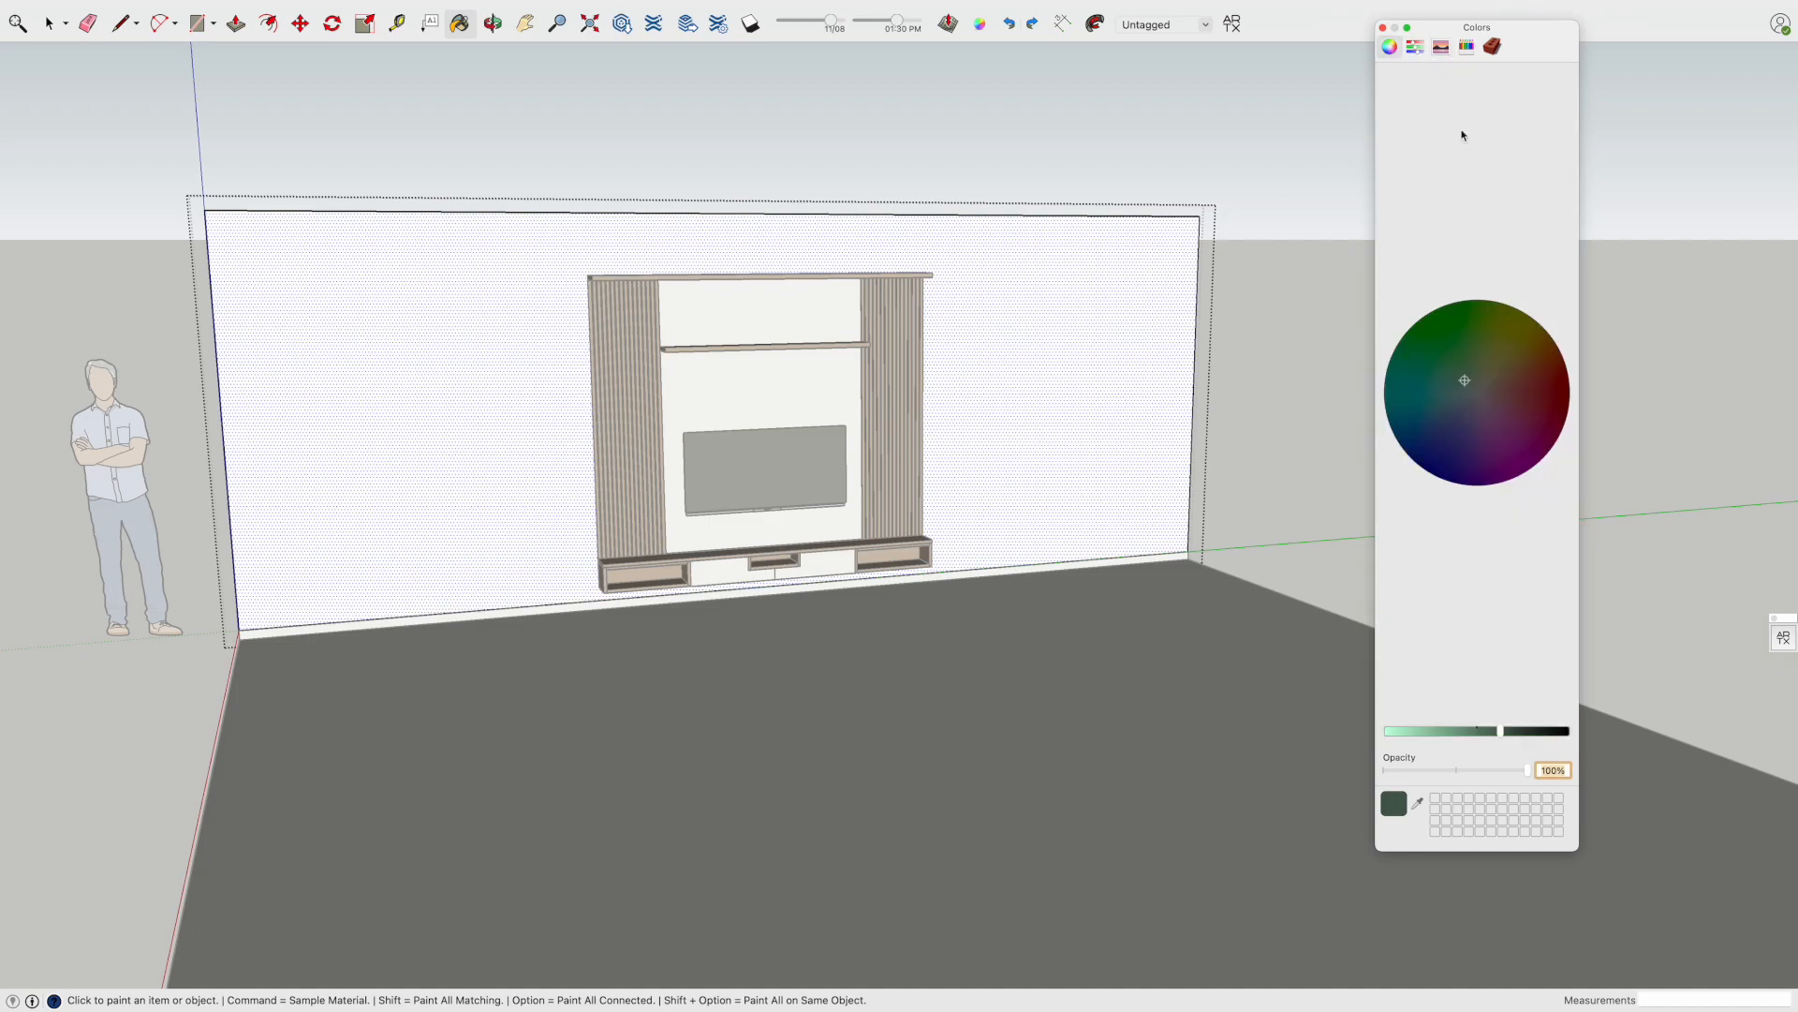
{"action": "left_click", "coordinate": [1012, 453]}
Shift the wall colour towards blue-green with RGB values 76, 94, 91, then close the wall's group
{"action": "left_click", "coordinate": [1467, 47]}
{"action": "left_click", "coordinate": [1440, 47]}
{"action": "left_click", "coordinate": [1415, 47]}
{"action": "left_click", "coordinate": [1521, 79]}
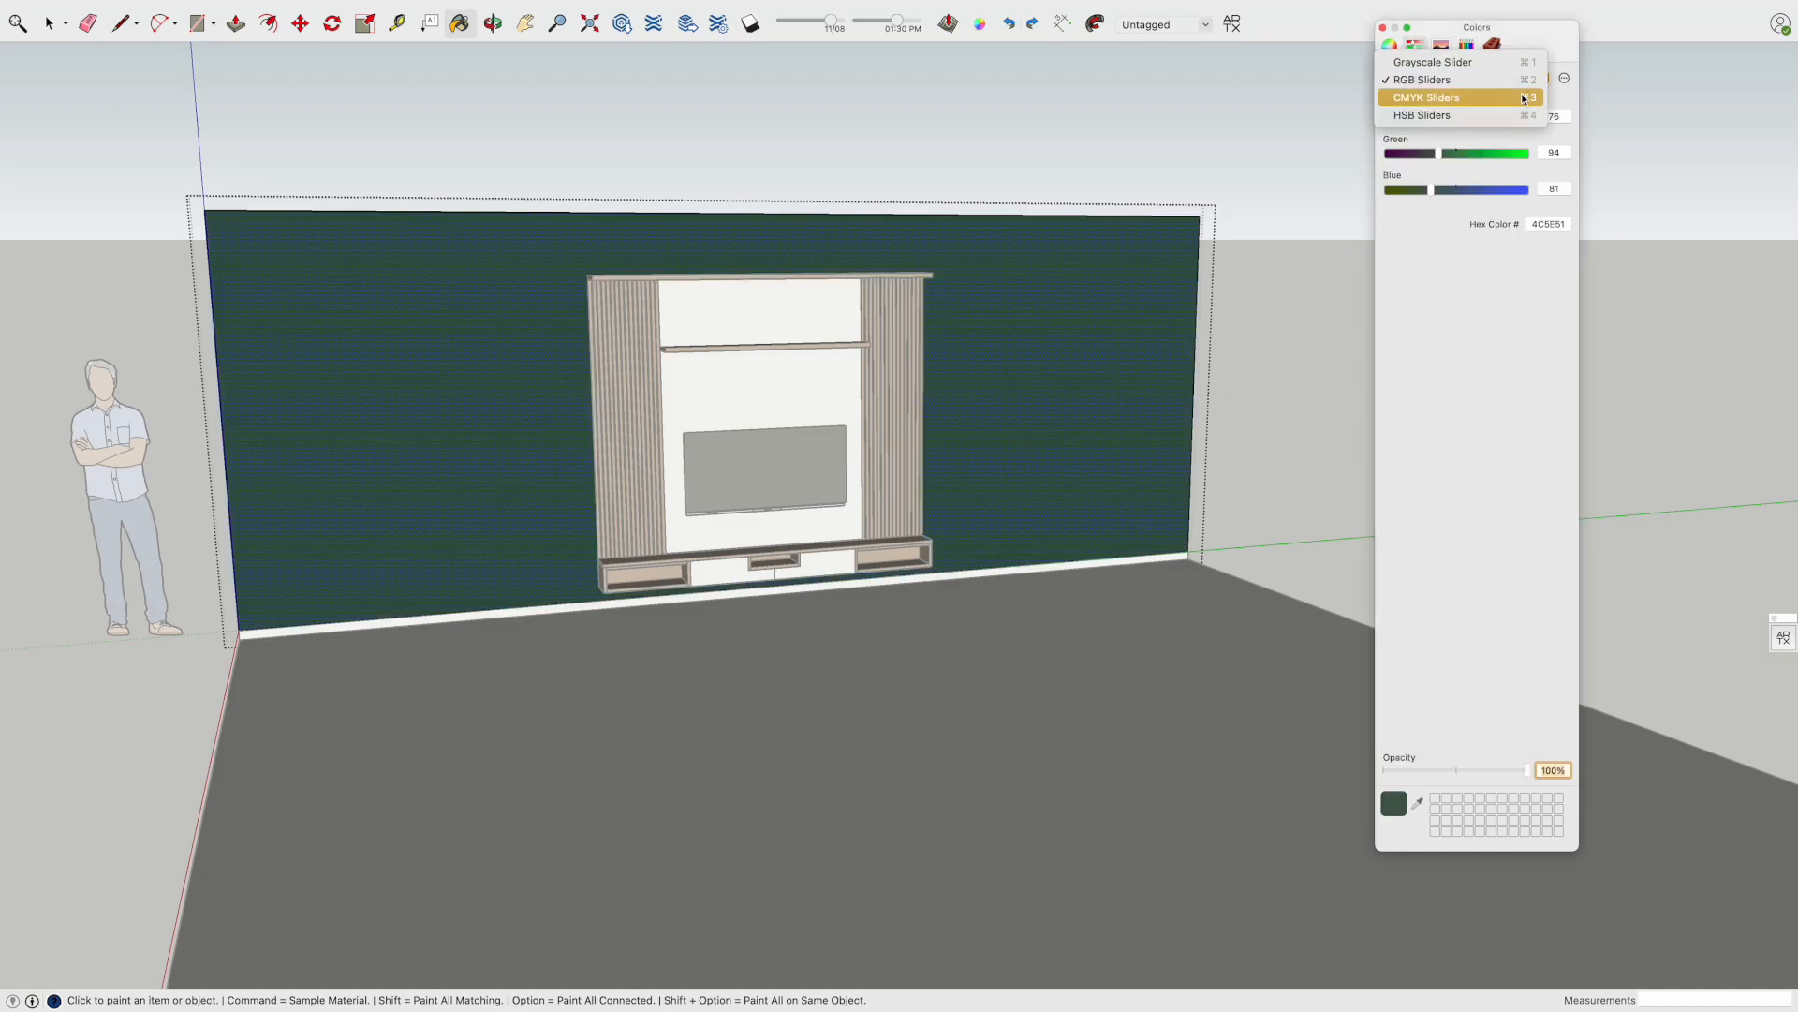
{"action": "left_click", "coordinate": [1522, 64]}
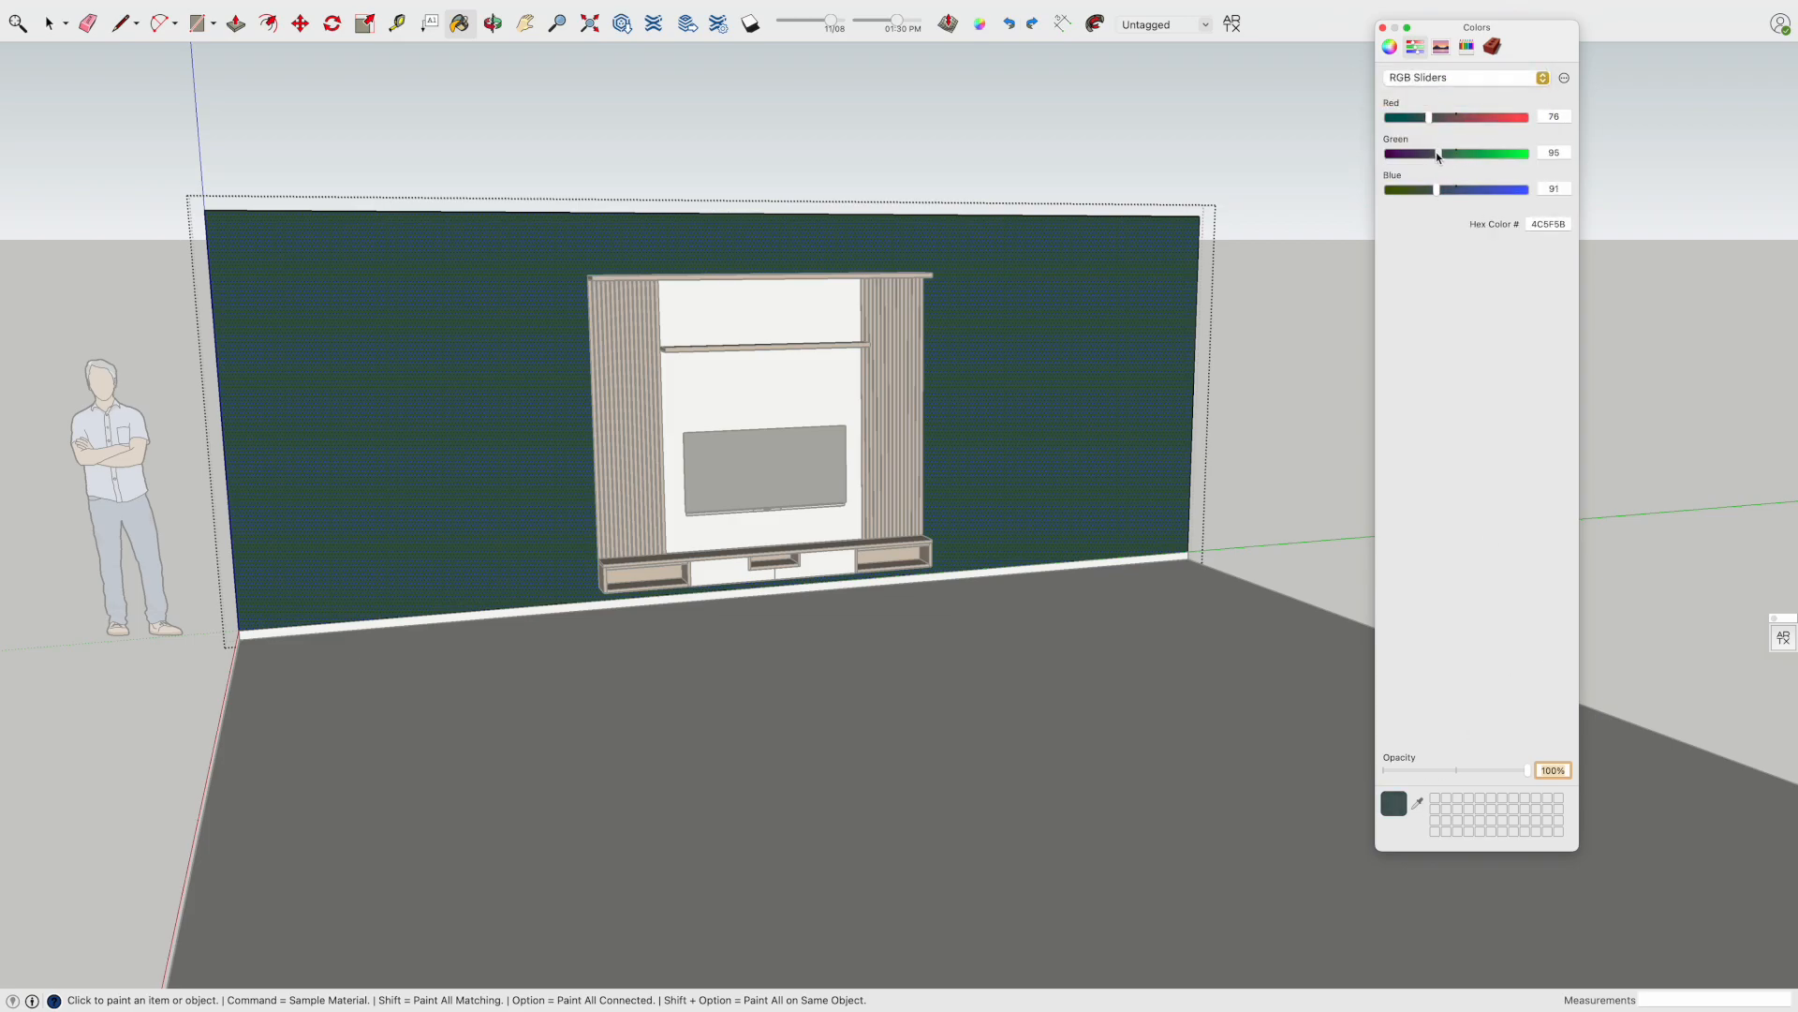
{"action": "key", "text": "space"}
{"action": "key", "text": "Escape"}
{"action": "left_click", "coordinate": [1027, 385]}
{"action": "mouse_move", "coordinate": [1073, 446]}
{"action": "middle_mouse_down"}
{"action": "mouse_move", "coordinate": [1027, 385]}
{"action": "mouse_move", "coordinate": [1422, 61]}
{"action": "middle_mouse_up"}
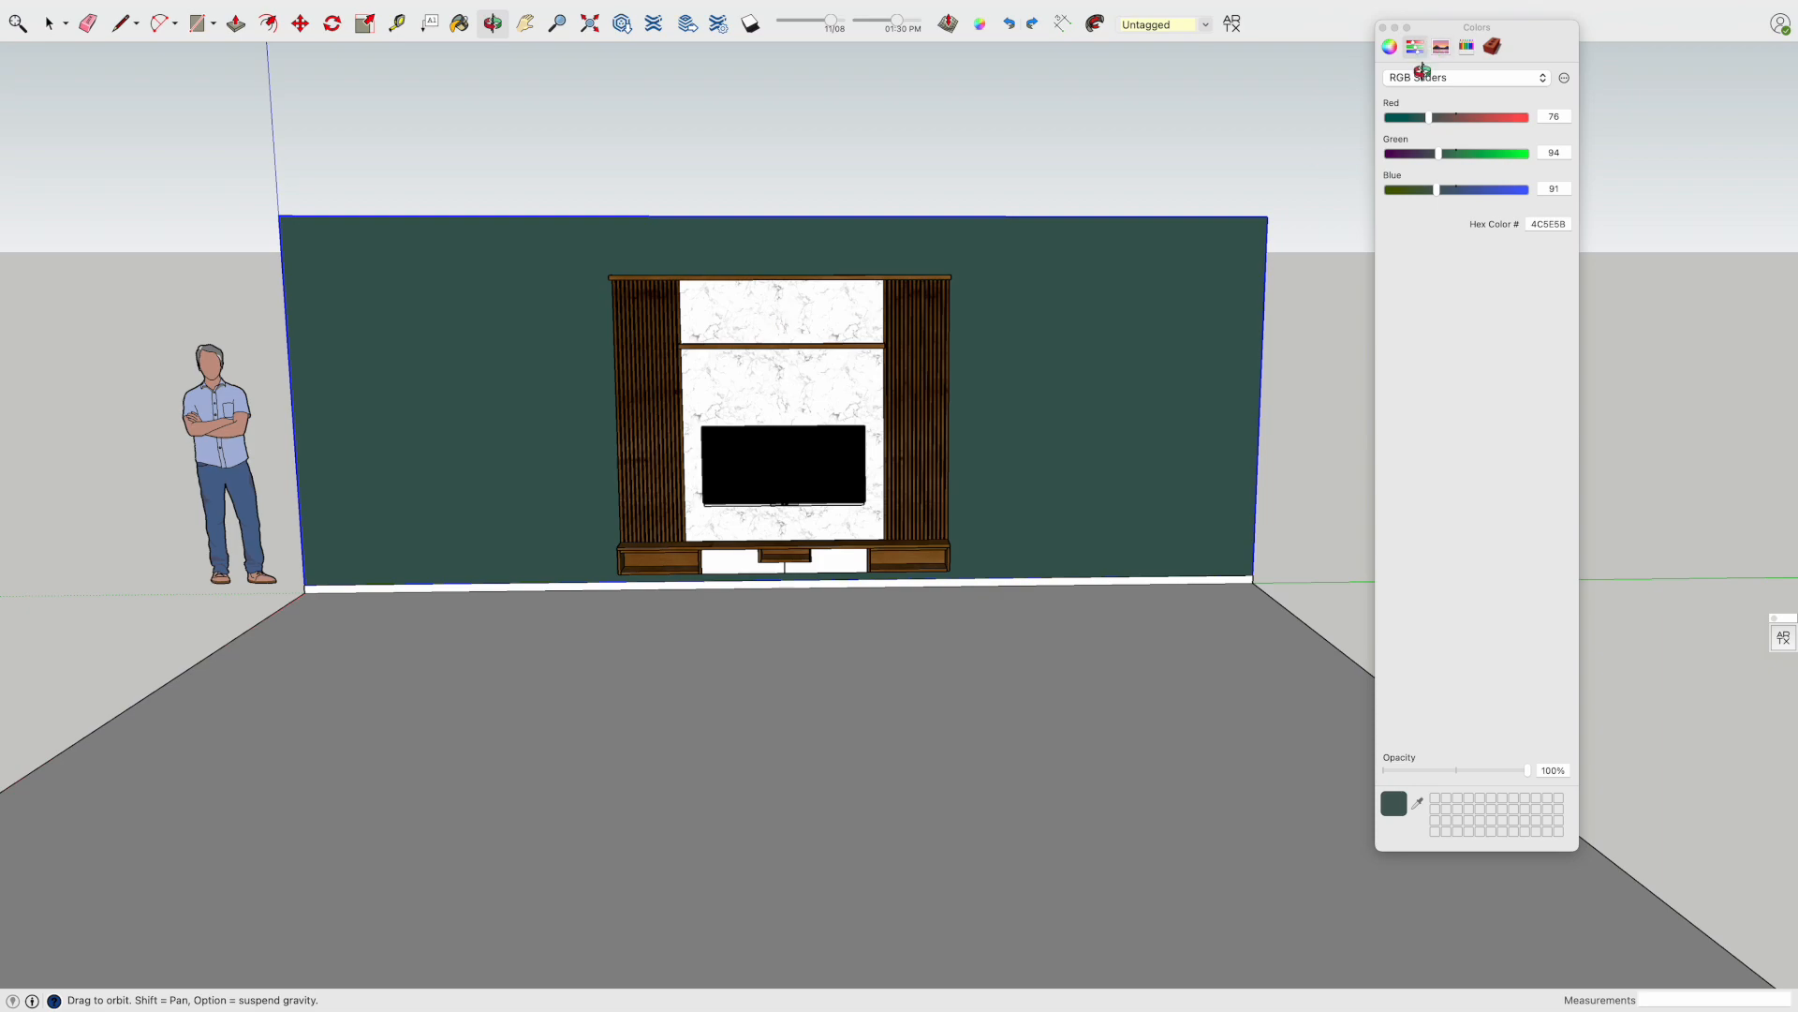
Reopen the back wall's group and darken its front face to a deep green with RGB values 70, 81, 75
{"action": "double_click", "coordinate": [1216, 315]}
{"action": "left_click", "coordinate": [1390, 47]}
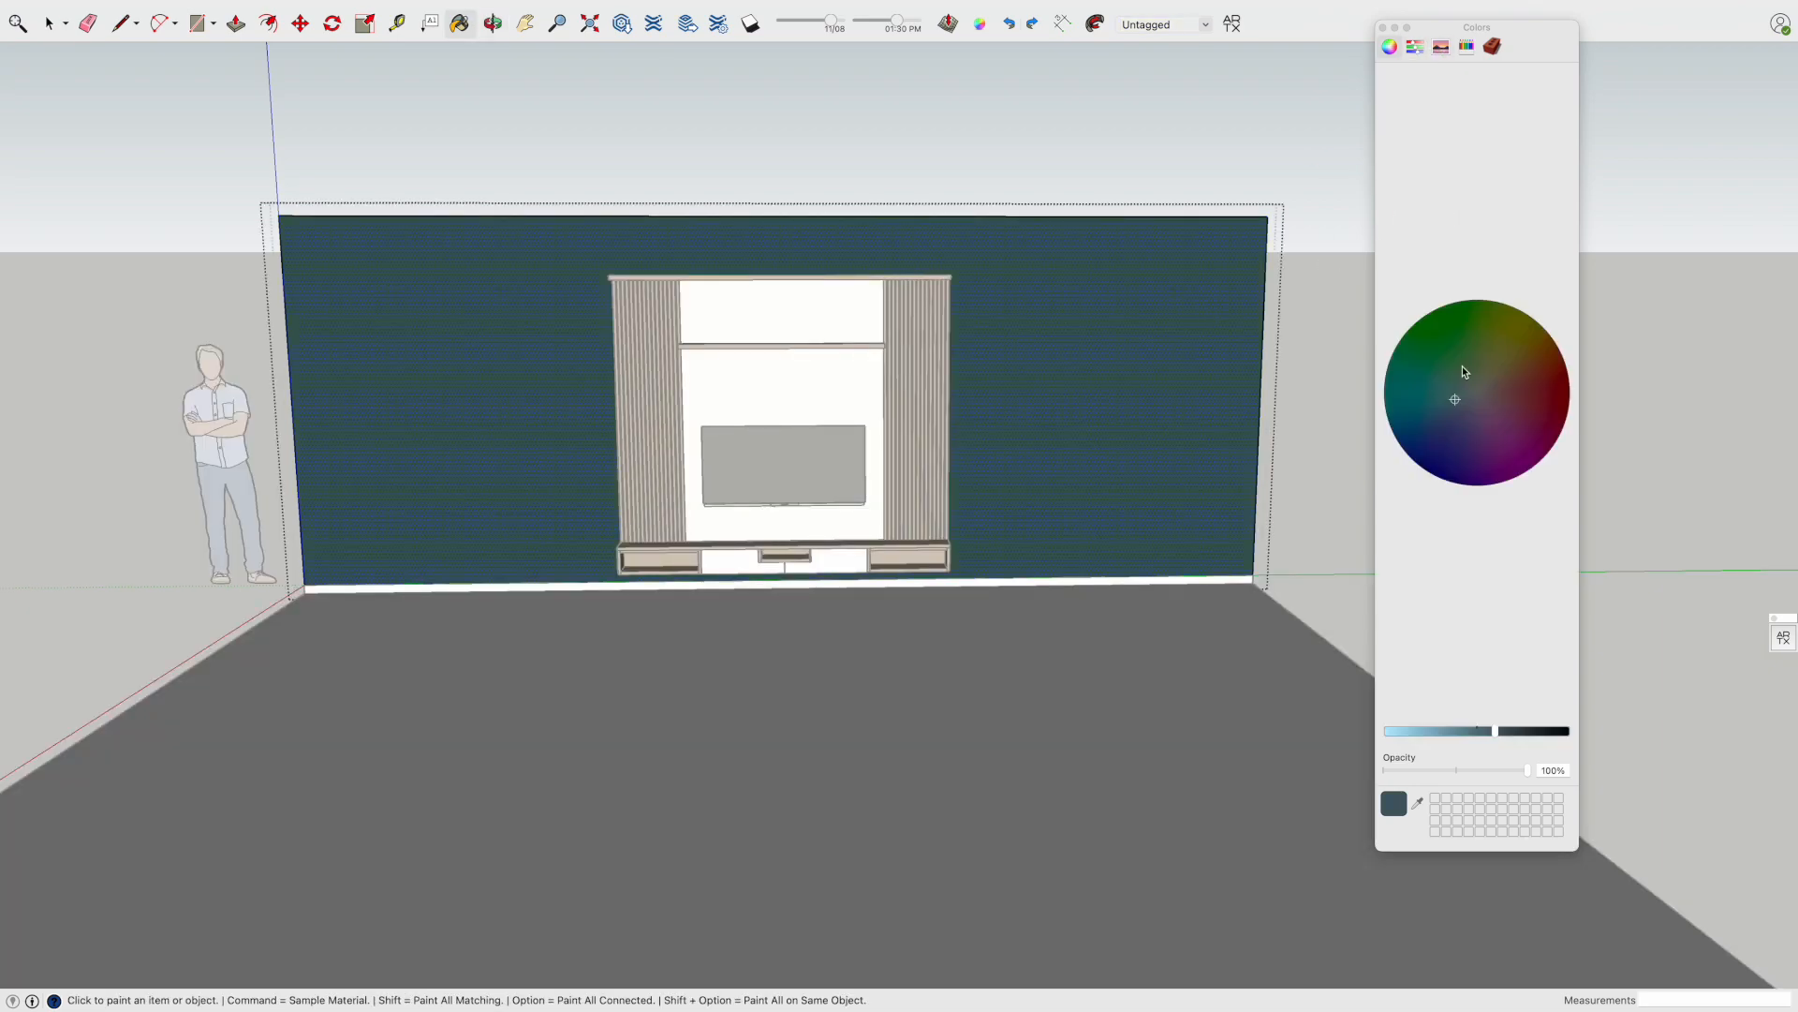
{"action": "left_click_drag", "start_coordinate": [1487, 732], "coordinate": [1508, 731]}
{"action": "left_click", "coordinate": [1084, 271]}
{"action": "key", "text": "space"}
{"action": "key", "text": "Escape"}
{"action": "double_click", "coordinate": [1124, 328]}
{"action": "left_click", "coordinate": [1441, 46]}
{"action": "left_click", "coordinate": [1415, 47]}
{"action": "left_click", "coordinate": [1305, 371]}
{"action": "left_click", "coordinate": [1313, 391]}
{"action": "double_click", "coordinate": [1199, 463]}
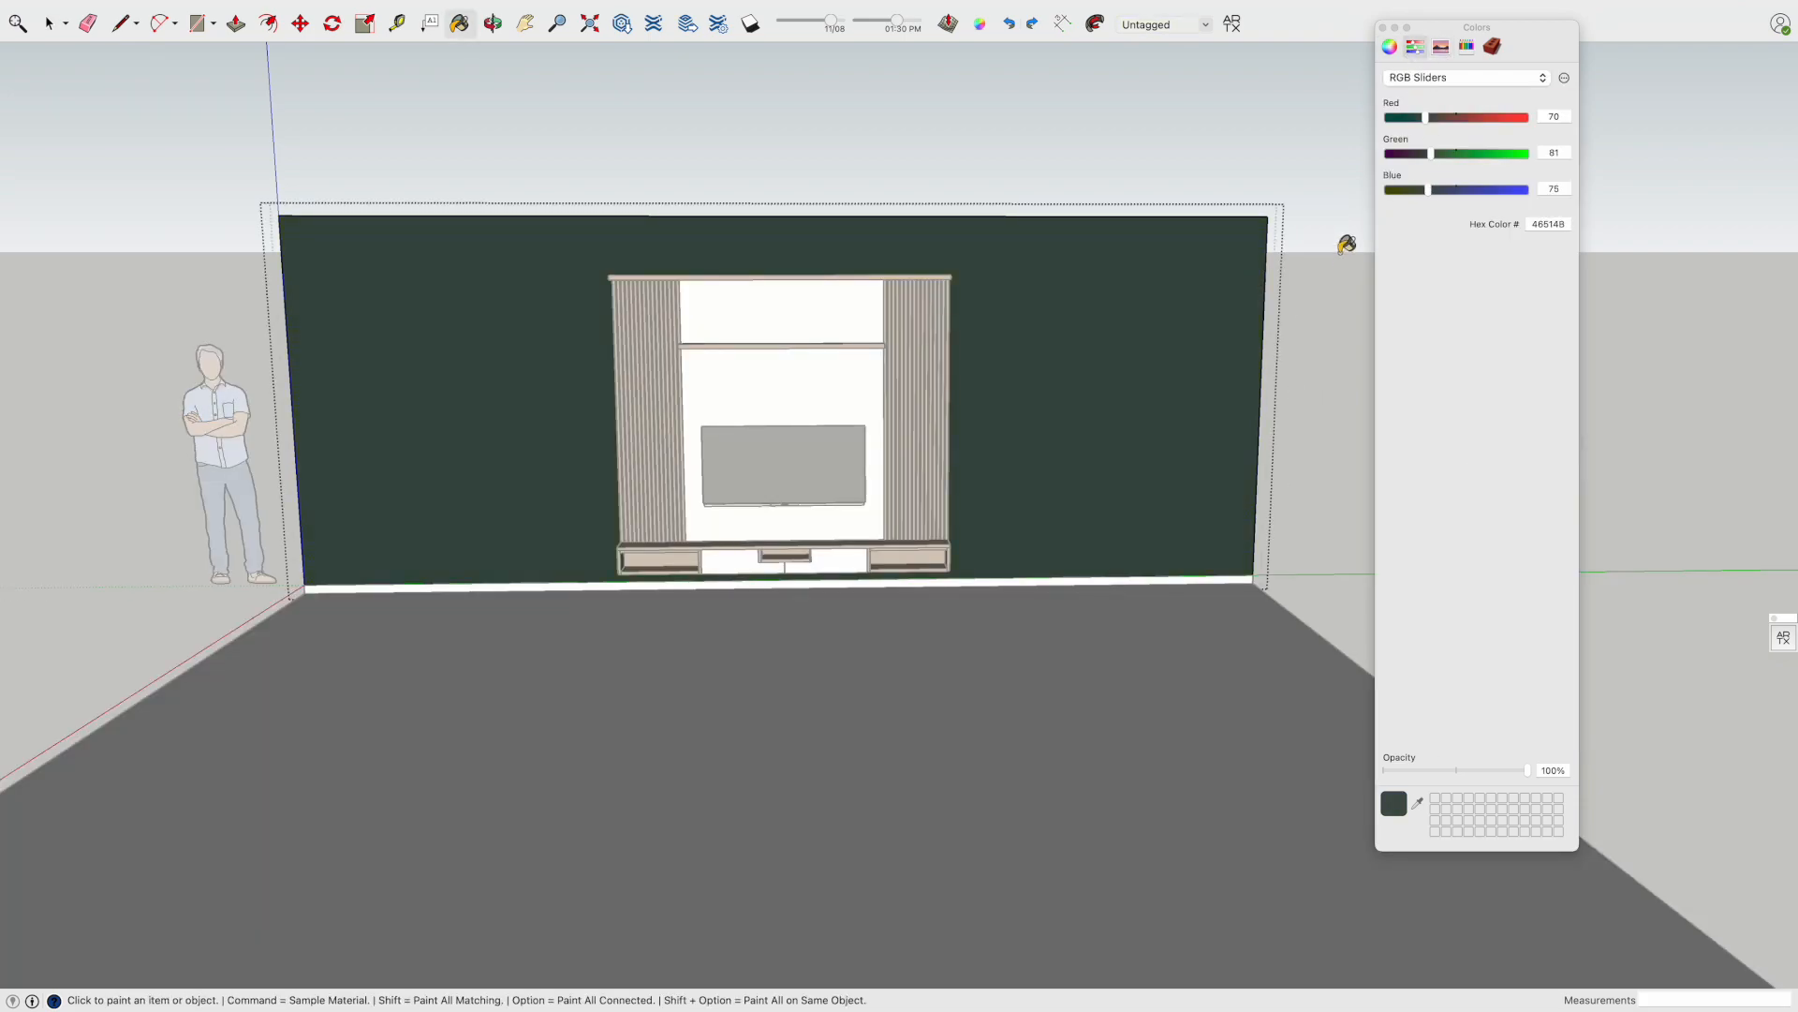
Desaturate the wall colour to a dark greenish grey on the color wheel and close the wall's group
{"action": "key", "text": "space"}
{"action": "left_click", "coordinate": [1347, 245]}
{"action": "left_click", "coordinate": [1389, 46]}
{"action": "double_click", "coordinate": [1205, 488]}
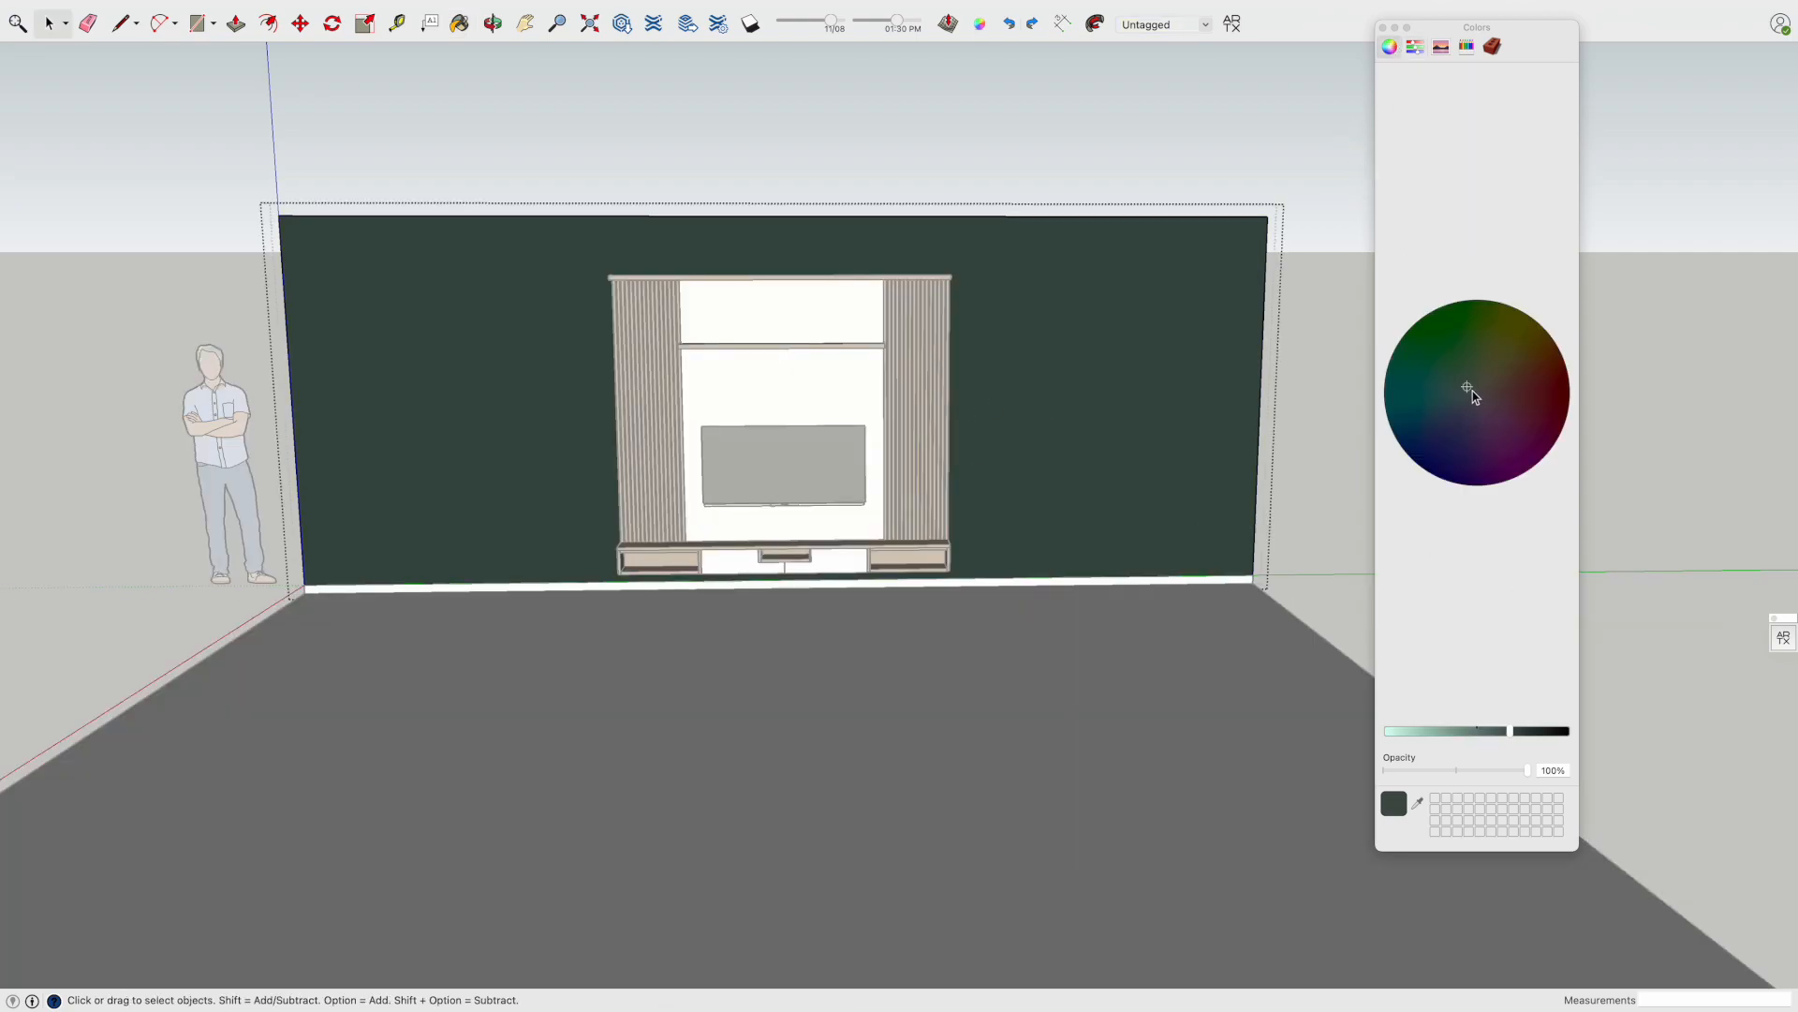
{"action": "key", "text": "space"}
{"action": "left_click", "coordinate": [1311, 391]}
Open the group of the slatted sections and select the backing face behind the slats
{"action": "mouse_move", "coordinate": [787, 524]}
{"action": "middle_mouse_down"}
{"action": "mouse_move", "coordinate": [566, 558]}
{"action": "mouse_move", "coordinate": [727, 522]}
{"action": "mouse_move", "coordinate": [990, 716]}
{"action": "middle_mouse_up"}
{"action": "scroll", "coordinate": [727, 522], "scroll_direction": "up", "scroll_amount": 5}
{"action": "scroll", "coordinate": [600, 468], "scroll_direction": "up", "scroll_amount": 5}
{"action": "middle_click_drag", "start_coordinate": [631, 469], "coordinate": [693, 524]}
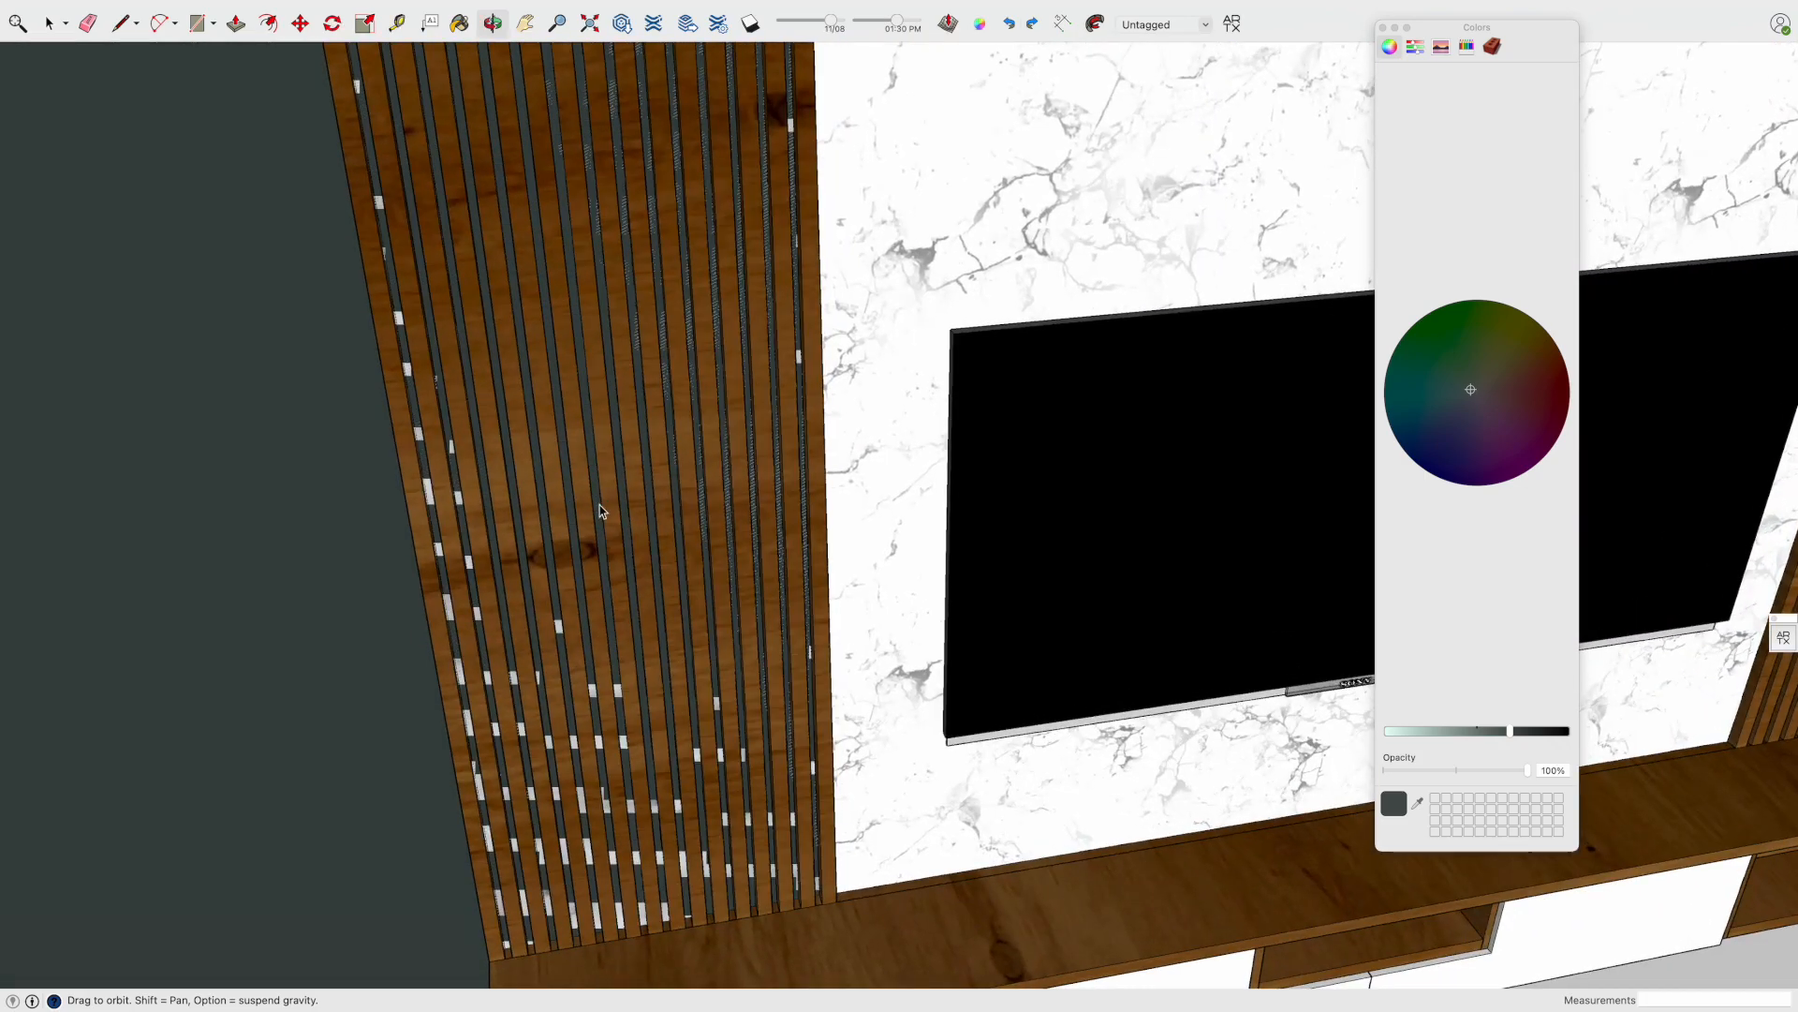
{"action": "double_click", "coordinate": [758, 430]}
{"action": "left_click", "coordinate": [720, 456]}
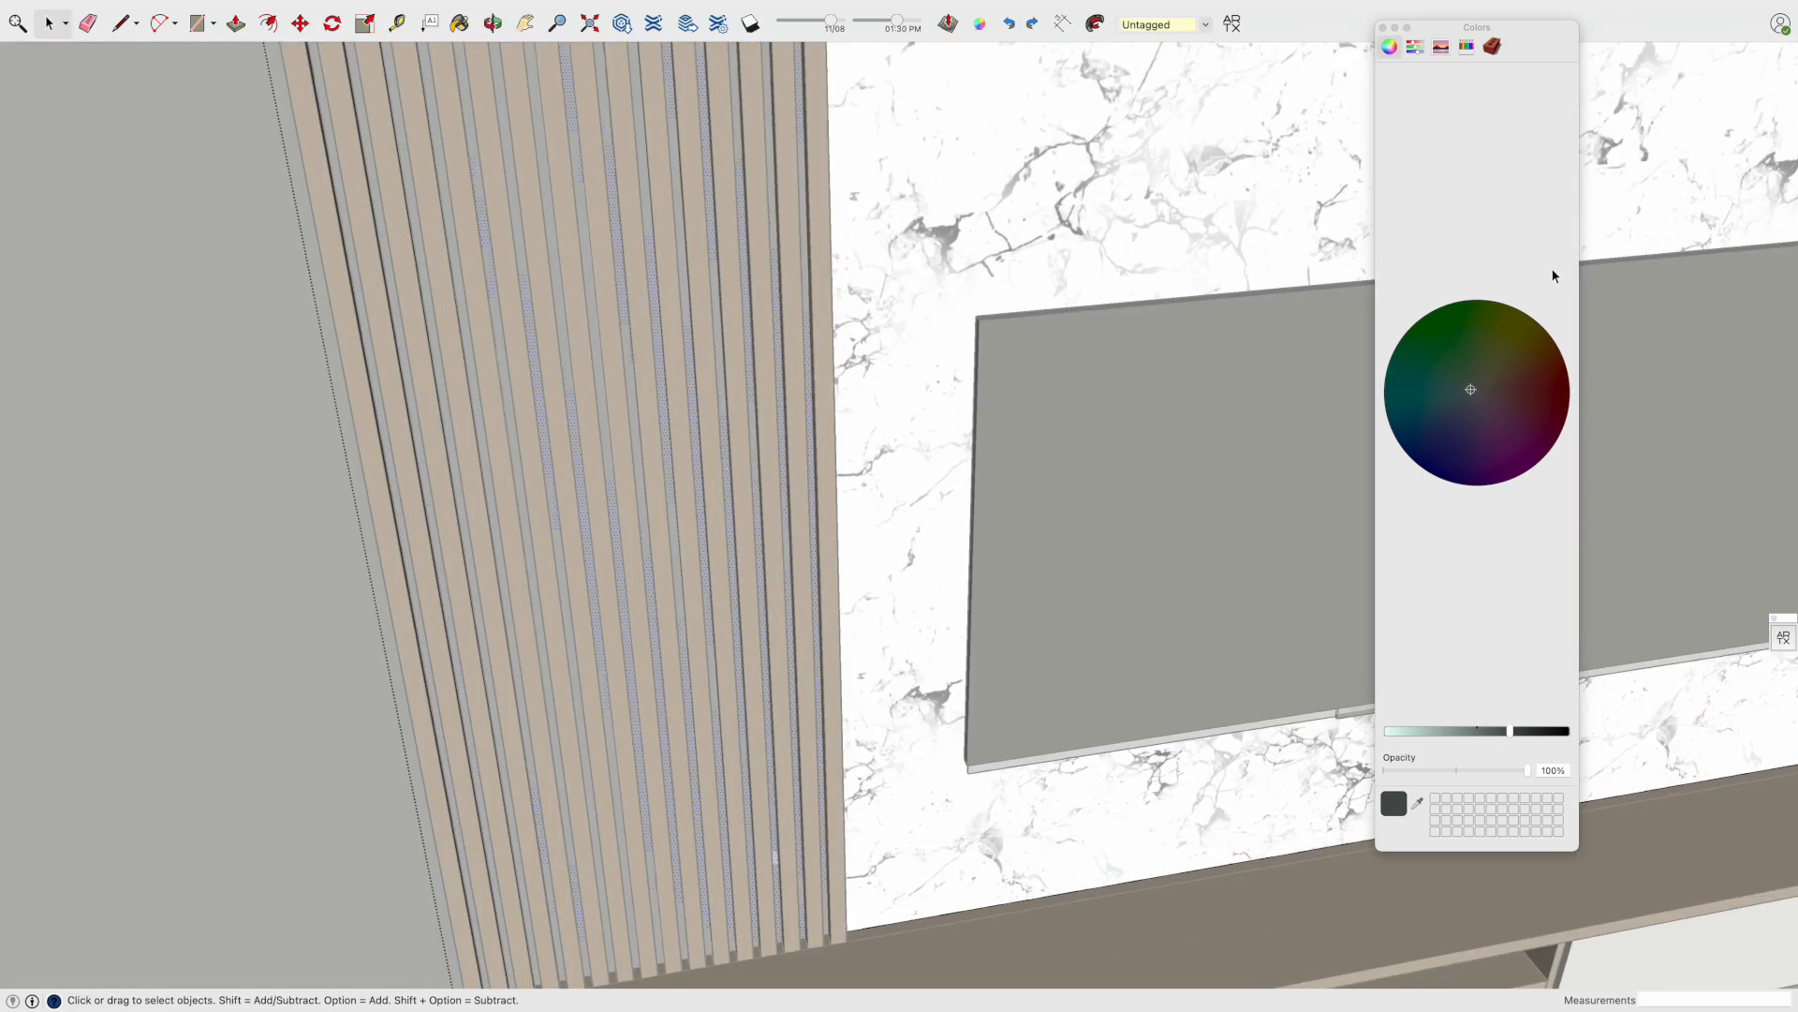
Paint the backing behind the slats with a very dark brown from the color wheel and close the group
{"action": "scroll", "coordinate": [785, 538], "scroll_direction": "down", "scroll_amount": 5}
{"action": "middle_click_drag", "start_coordinate": [1172, 508], "coordinate": [716, 525], "text": "shift"}
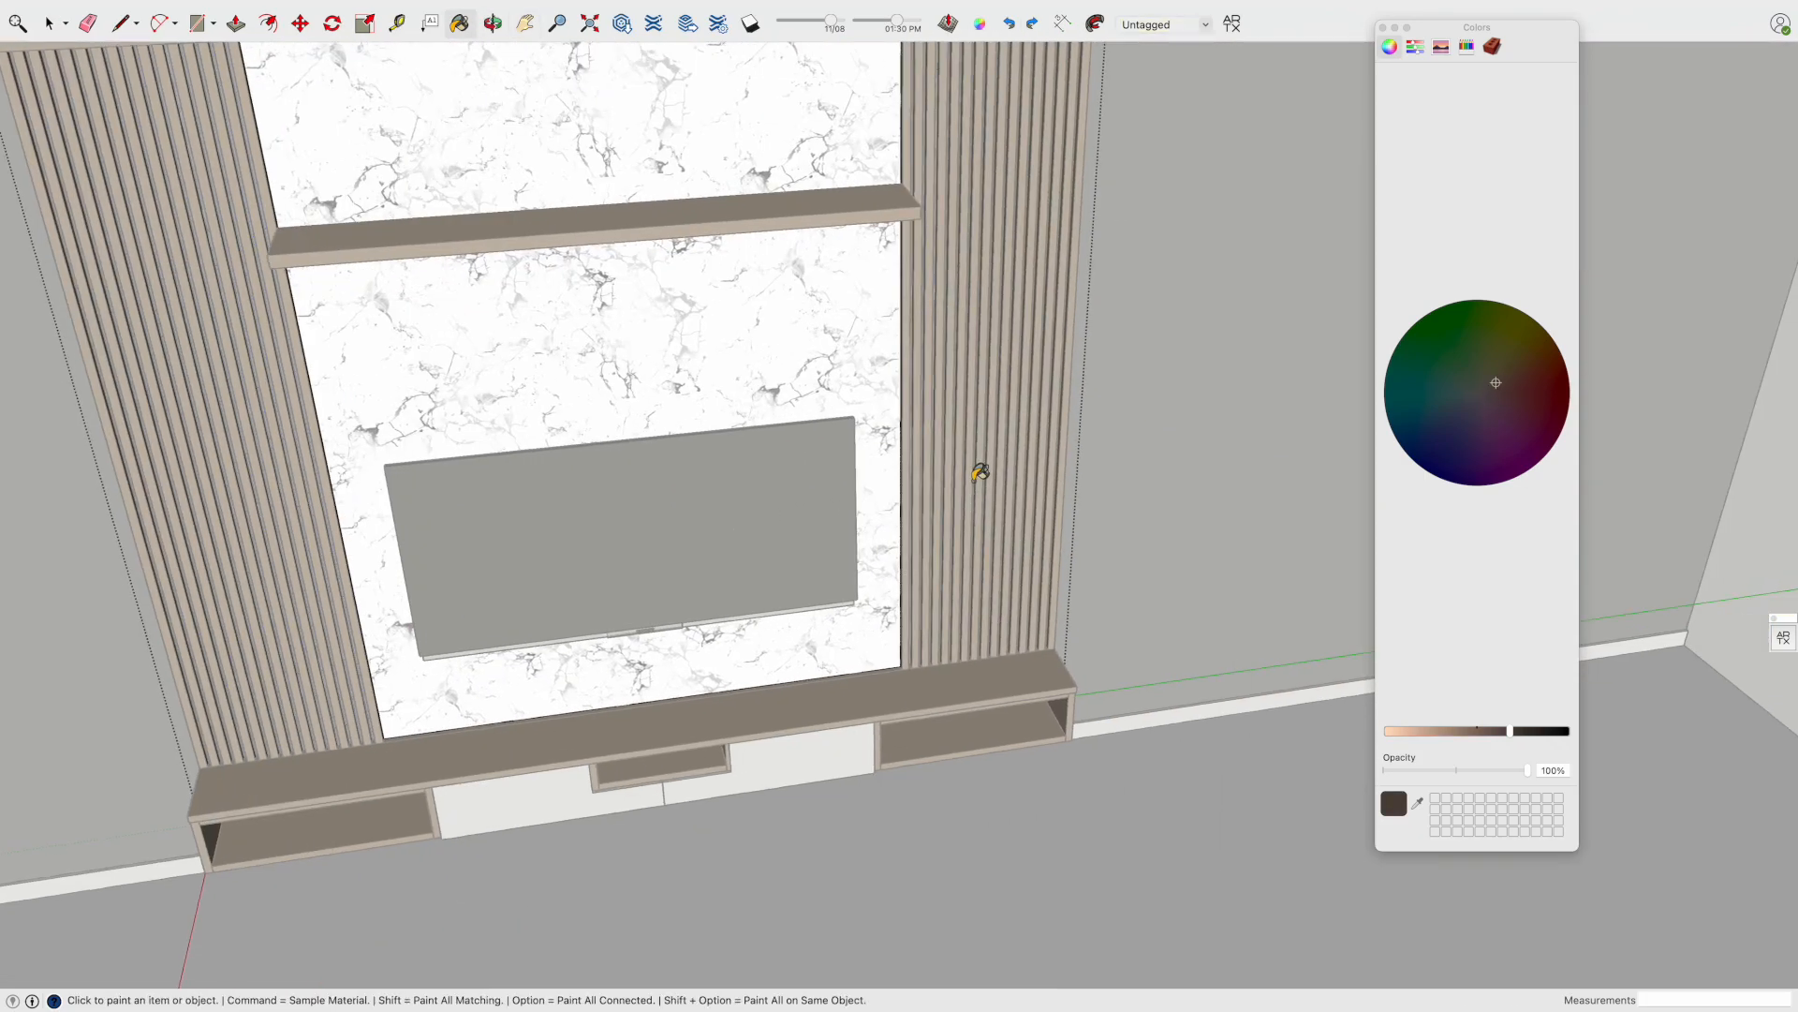
{"action": "key", "text": "b"}
{"action": "scroll", "coordinate": [1019, 501], "scroll_direction": "up", "scroll_amount": 5}
{"action": "left_click", "coordinate": [1425, 730]}
{"action": "left_click", "coordinate": [743, 677]}
{"action": "left_click", "coordinate": [1510, 730]}
{"action": "left_click", "coordinate": [876, 659]}
{"action": "scroll", "coordinate": [880, 661], "scroll_direction": "down", "scroll_amount": 8}
{"action": "key", "text": "space"}
{"action": "key", "text": "Escape"}
Examine the TV wall unit against the coloured back wall from a distance and up close
{"action": "middle_click_drag", "start_coordinate": [912, 678], "coordinate": [687, 479]}
{"action": "scroll", "coordinate": [686, 497], "scroll_direction": "down", "scroll_amount": 5}
{"action": "middle_click_drag", "start_coordinate": [710, 558], "coordinate": [615, 568]}
{"action": "middle_click_drag", "start_coordinate": [615, 567], "coordinate": [783, 694], "text": "shift"}
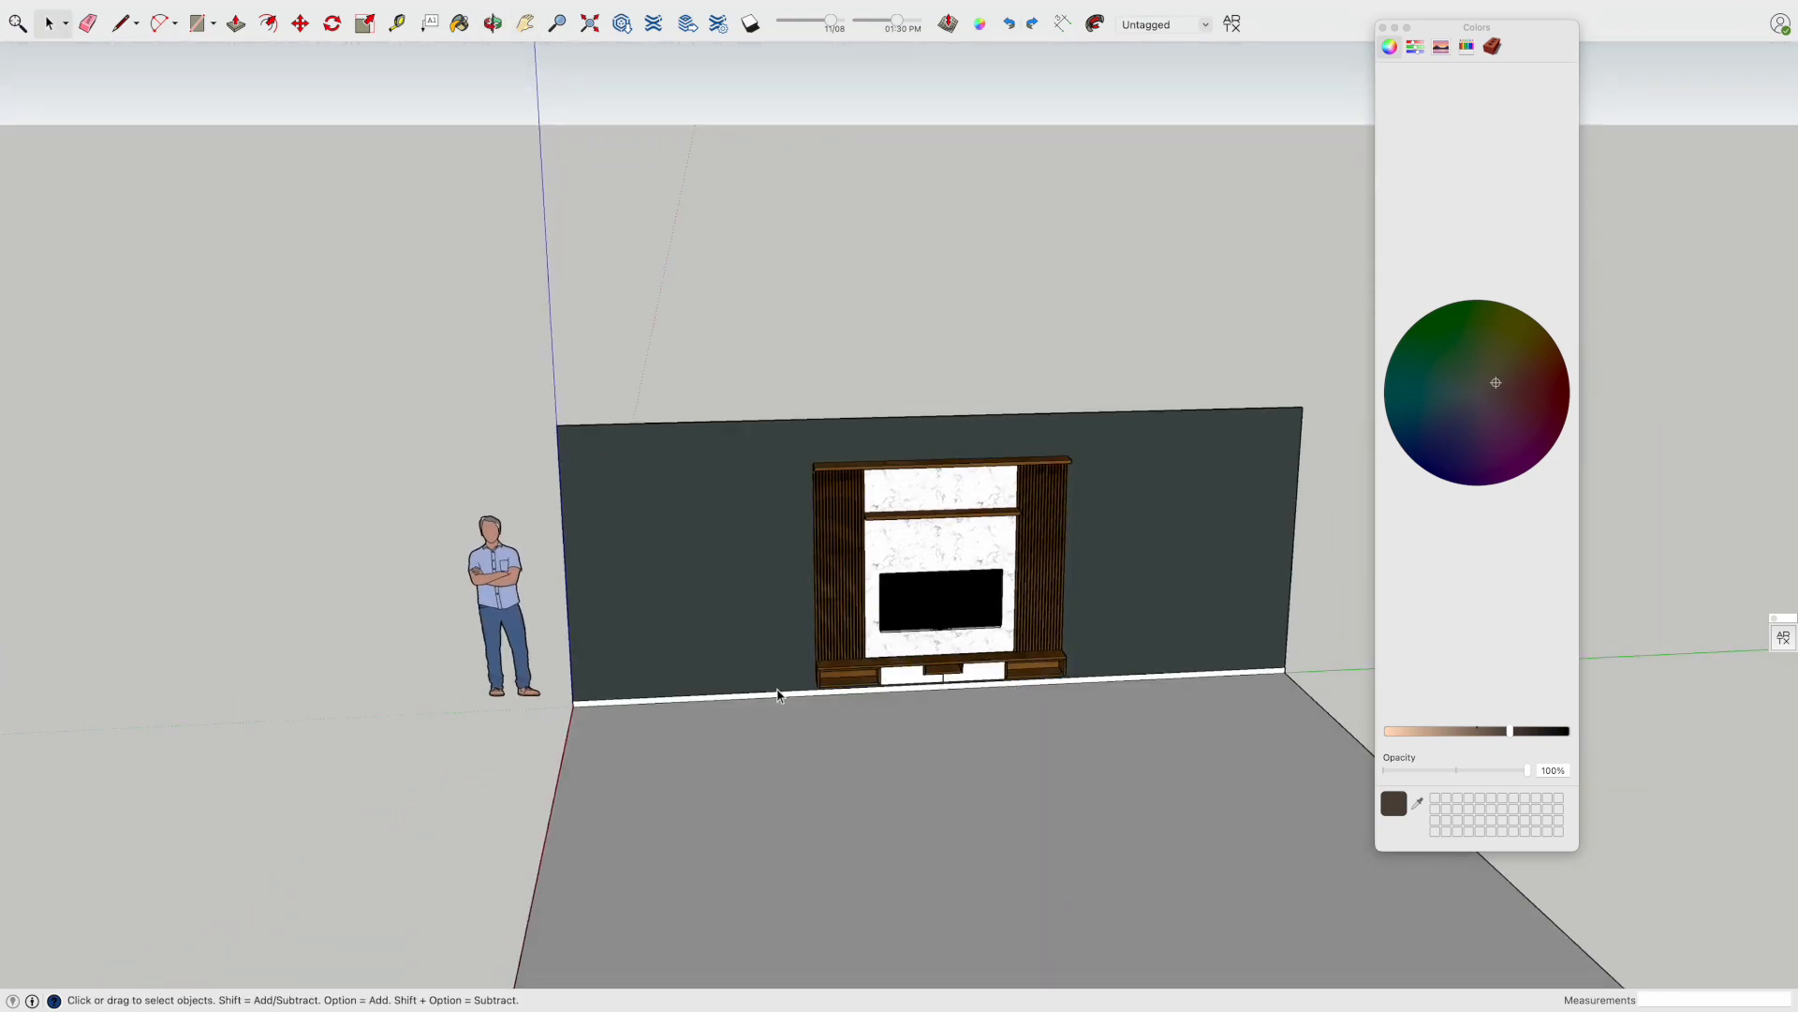
{"action": "scroll", "coordinate": [783, 694], "scroll_direction": "up", "scroll_amount": 5}
{"action": "middle_click_drag", "start_coordinate": [1076, 582], "coordinate": [876, 534], "text": "shift"}
{"action": "middle_click_drag", "start_coordinate": [909, 476], "coordinate": [1168, 553]}
{"action": "mouse_move", "coordinate": [1523, 6]}
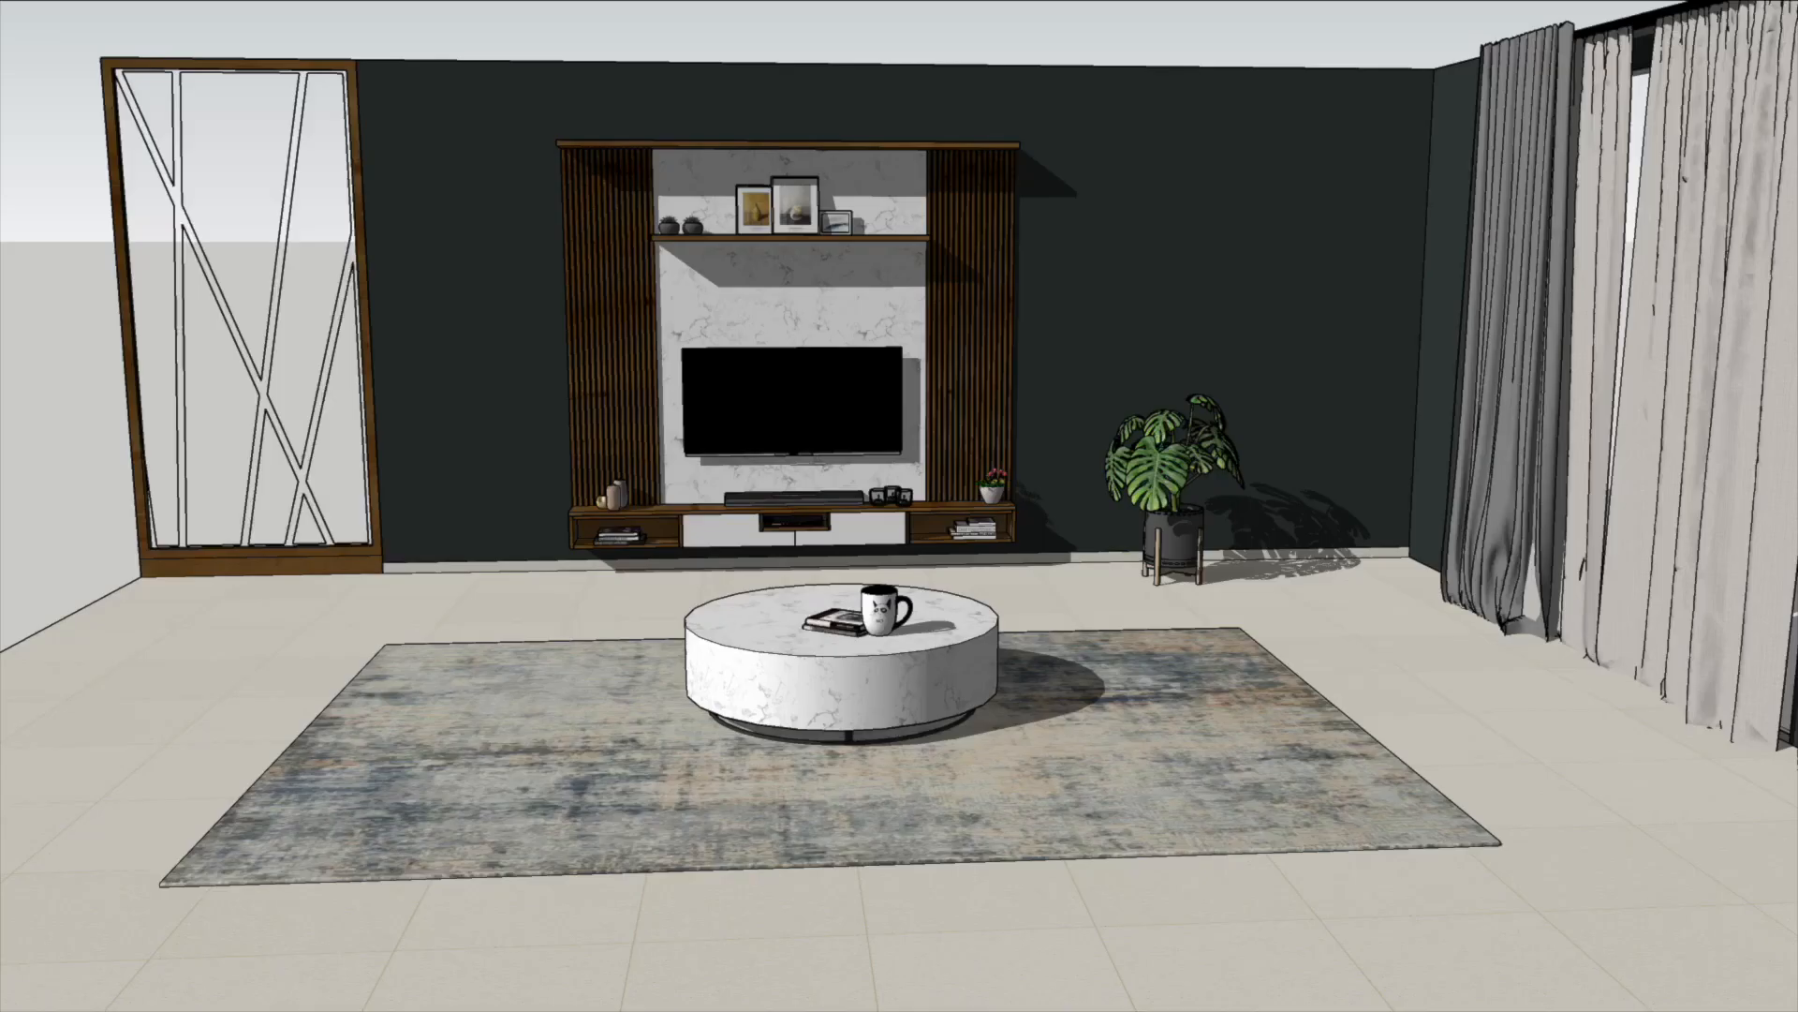